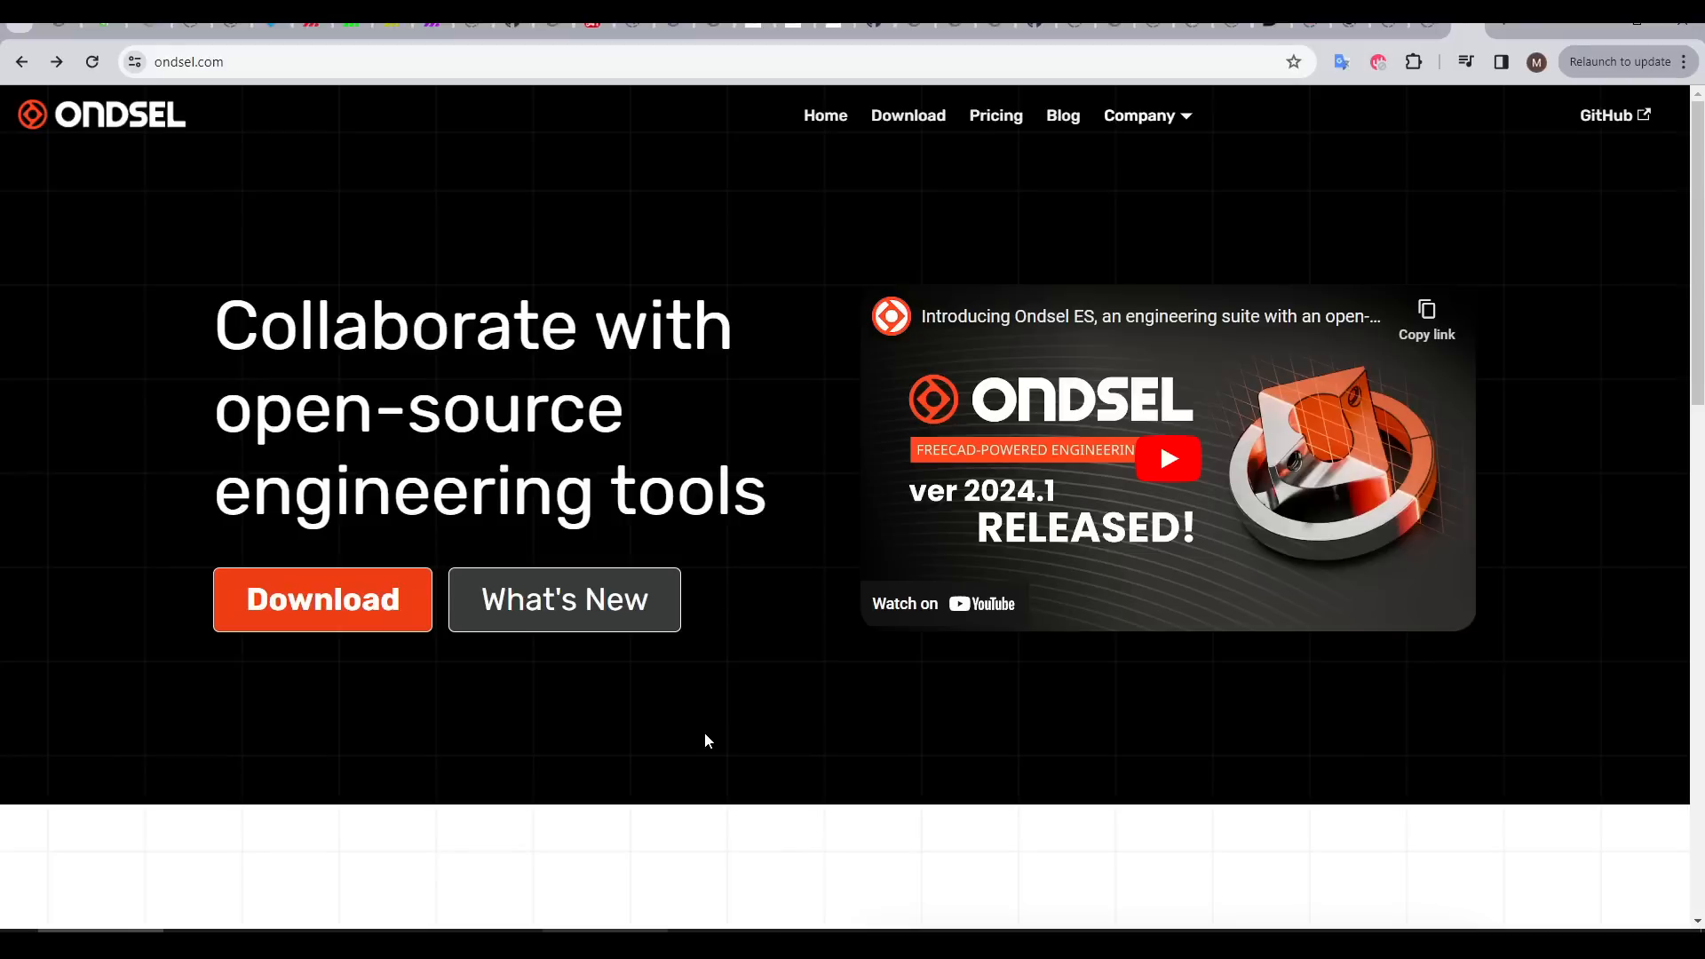
Step: Review the Ondsel home page, the About page, and the handbook pages on the company and its public benefit corporation status
{"action": "scroll", "coordinate": [792, 734], "scroll_direction": "down", "scroll_amount": 5}
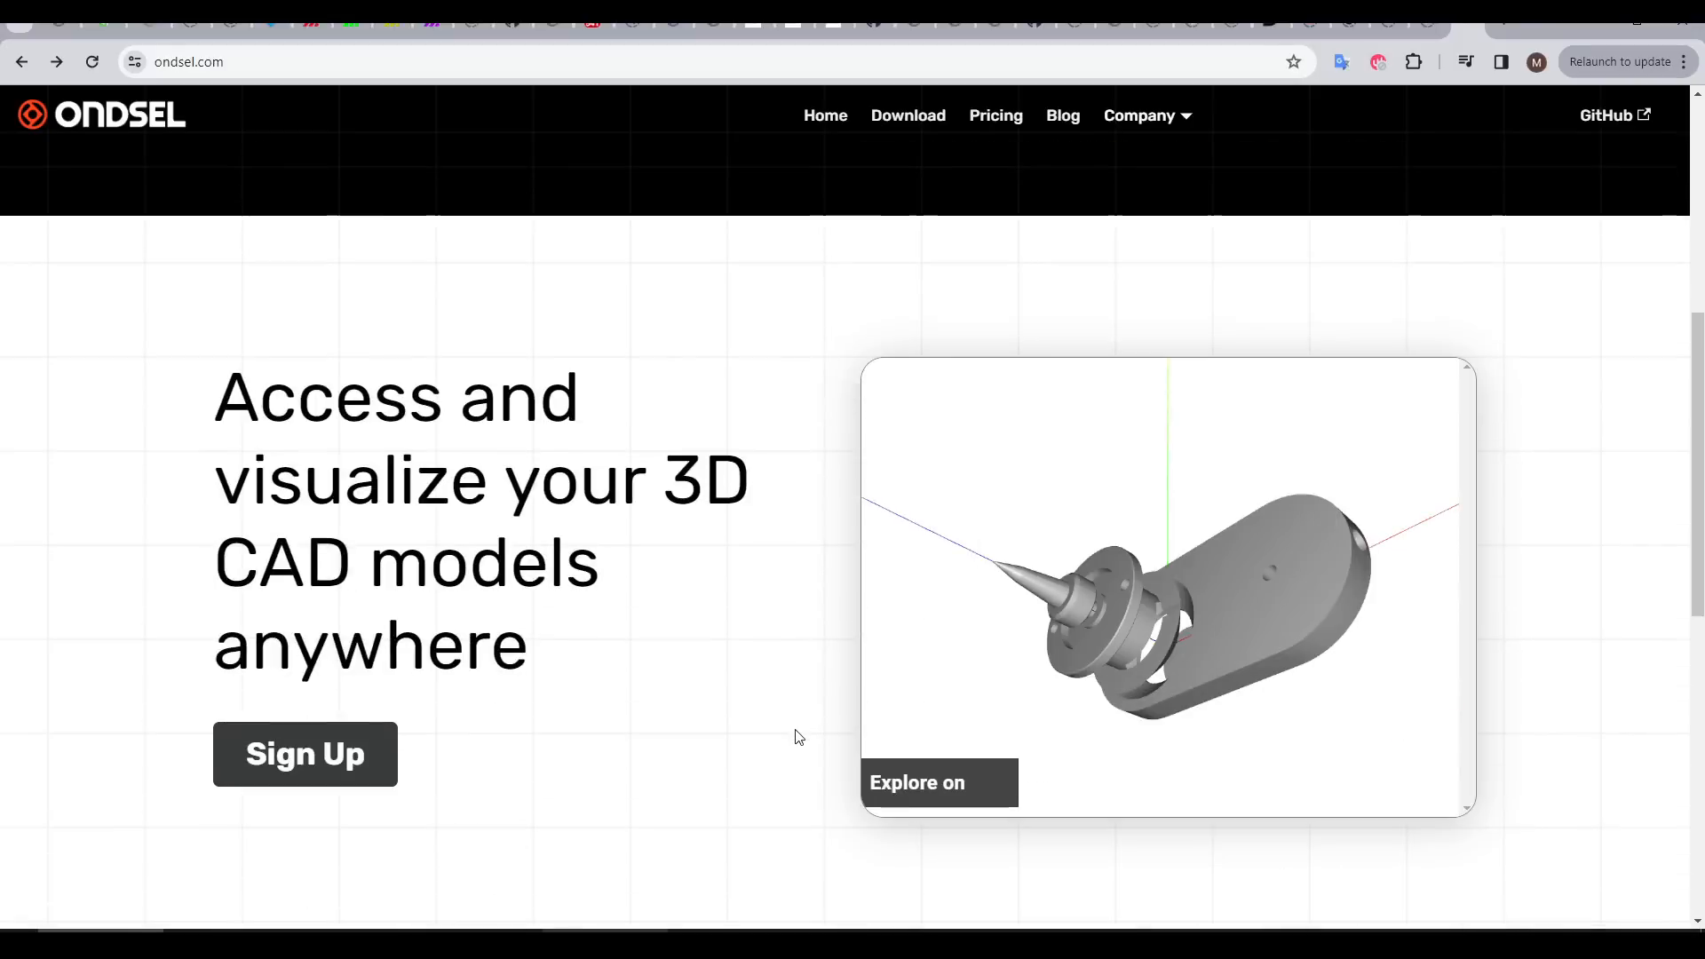
{"action": "scroll", "coordinate": [702, 732], "scroll_direction": "down", "scroll_amount": 1}
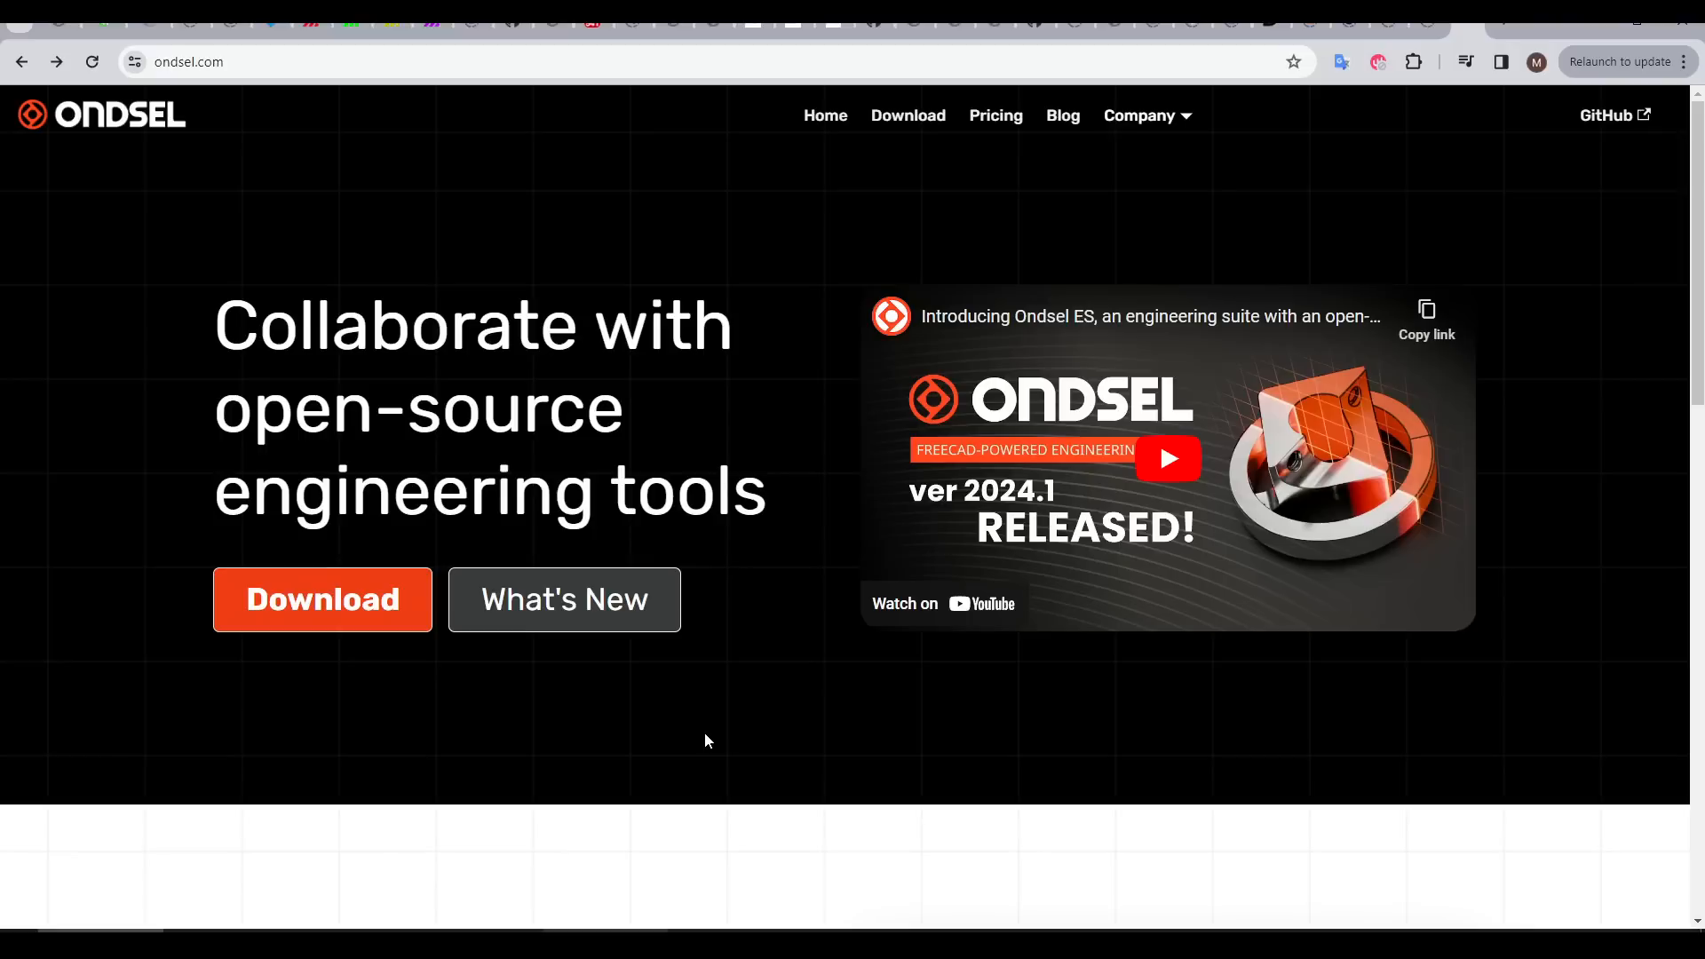
{"action": "scroll", "coordinate": [795, 737], "scroll_direction": "down", "scroll_amount": 6}
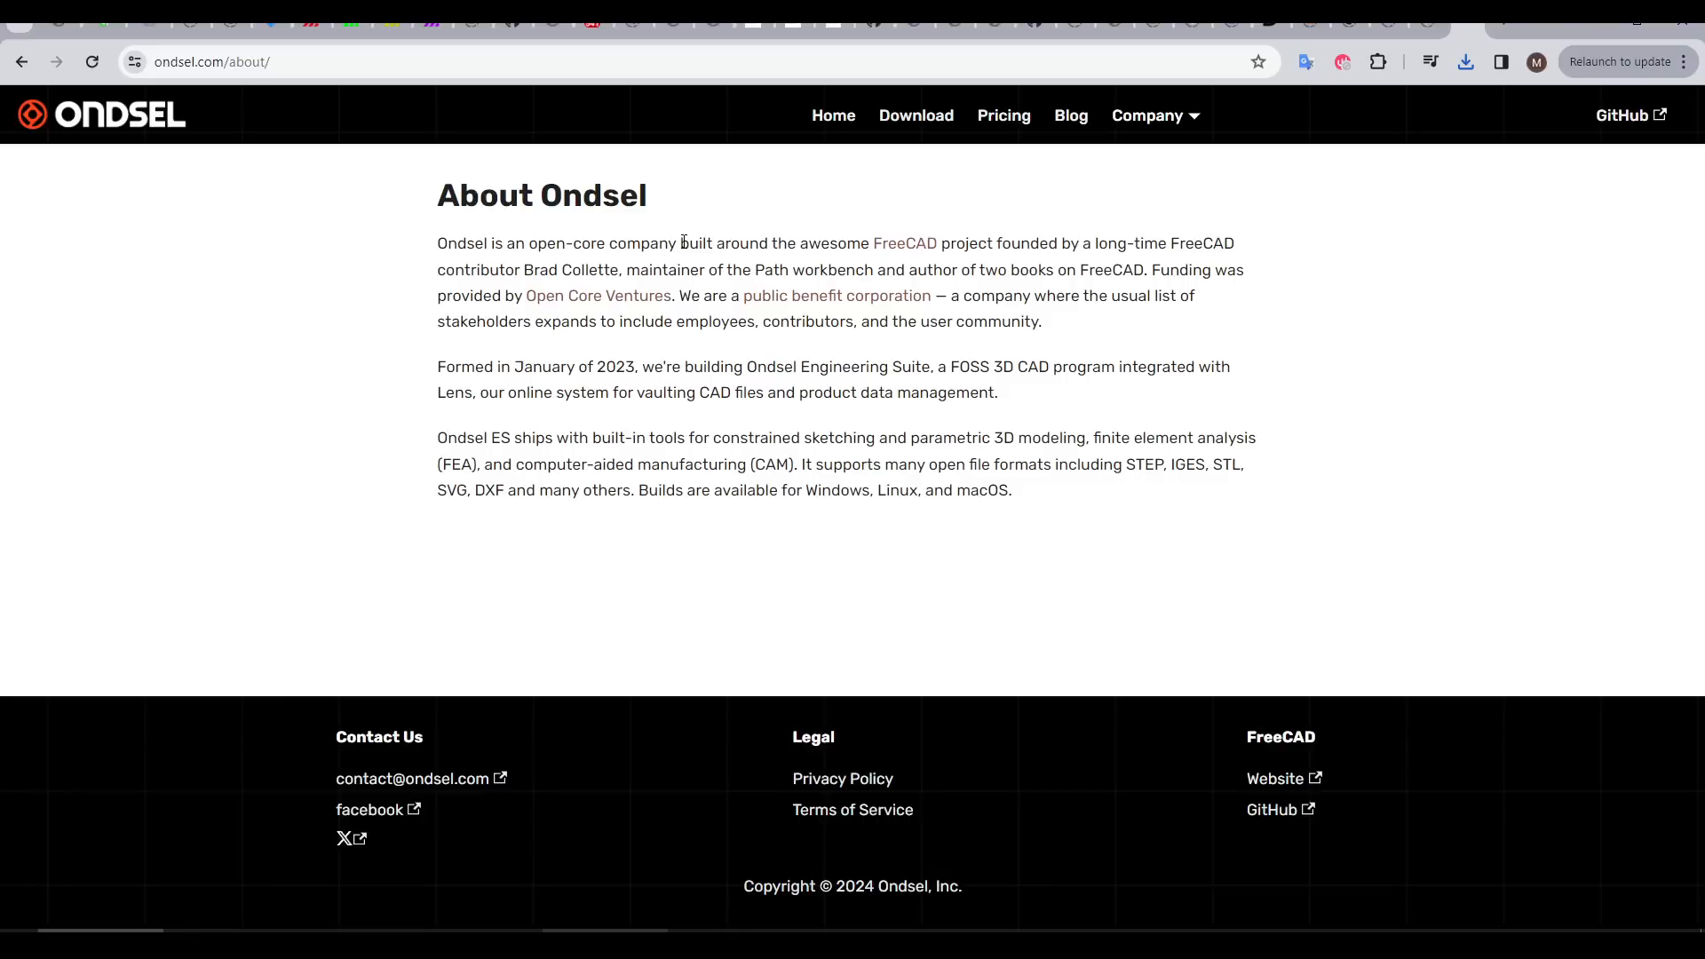
{"action": "left_click_drag", "start_coordinate": [680, 243], "coordinate": [939, 247]}
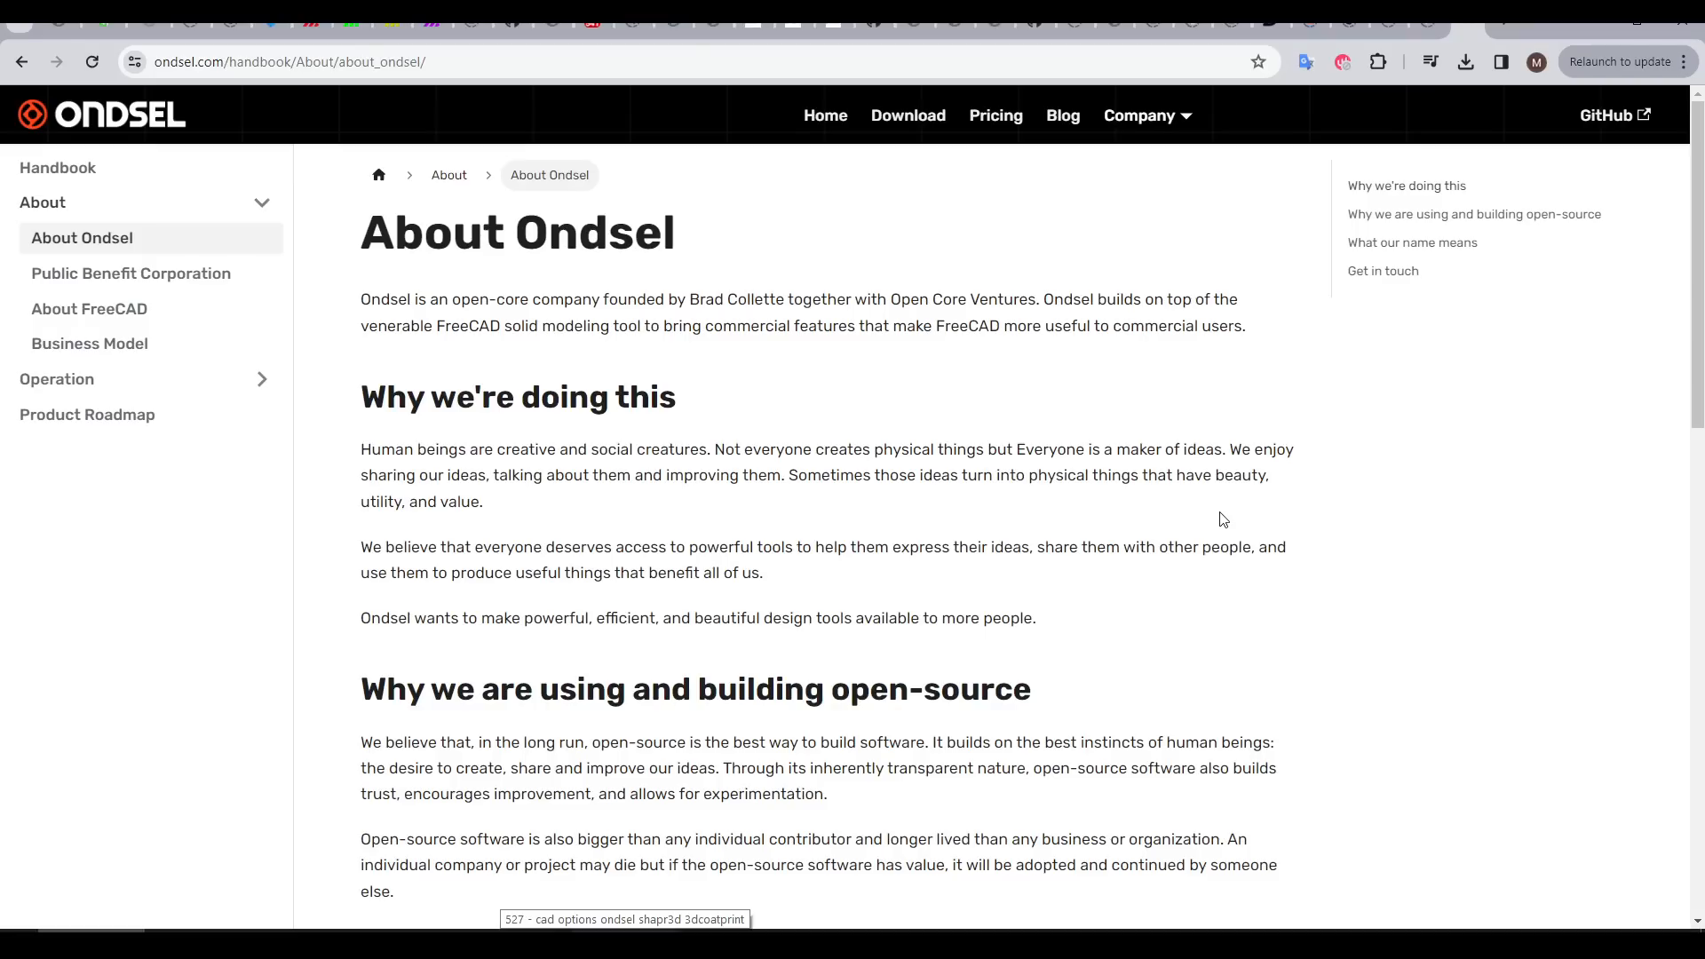
{"action": "scroll", "coordinate": [1223, 519], "scroll_direction": "down", "scroll_amount": 5}
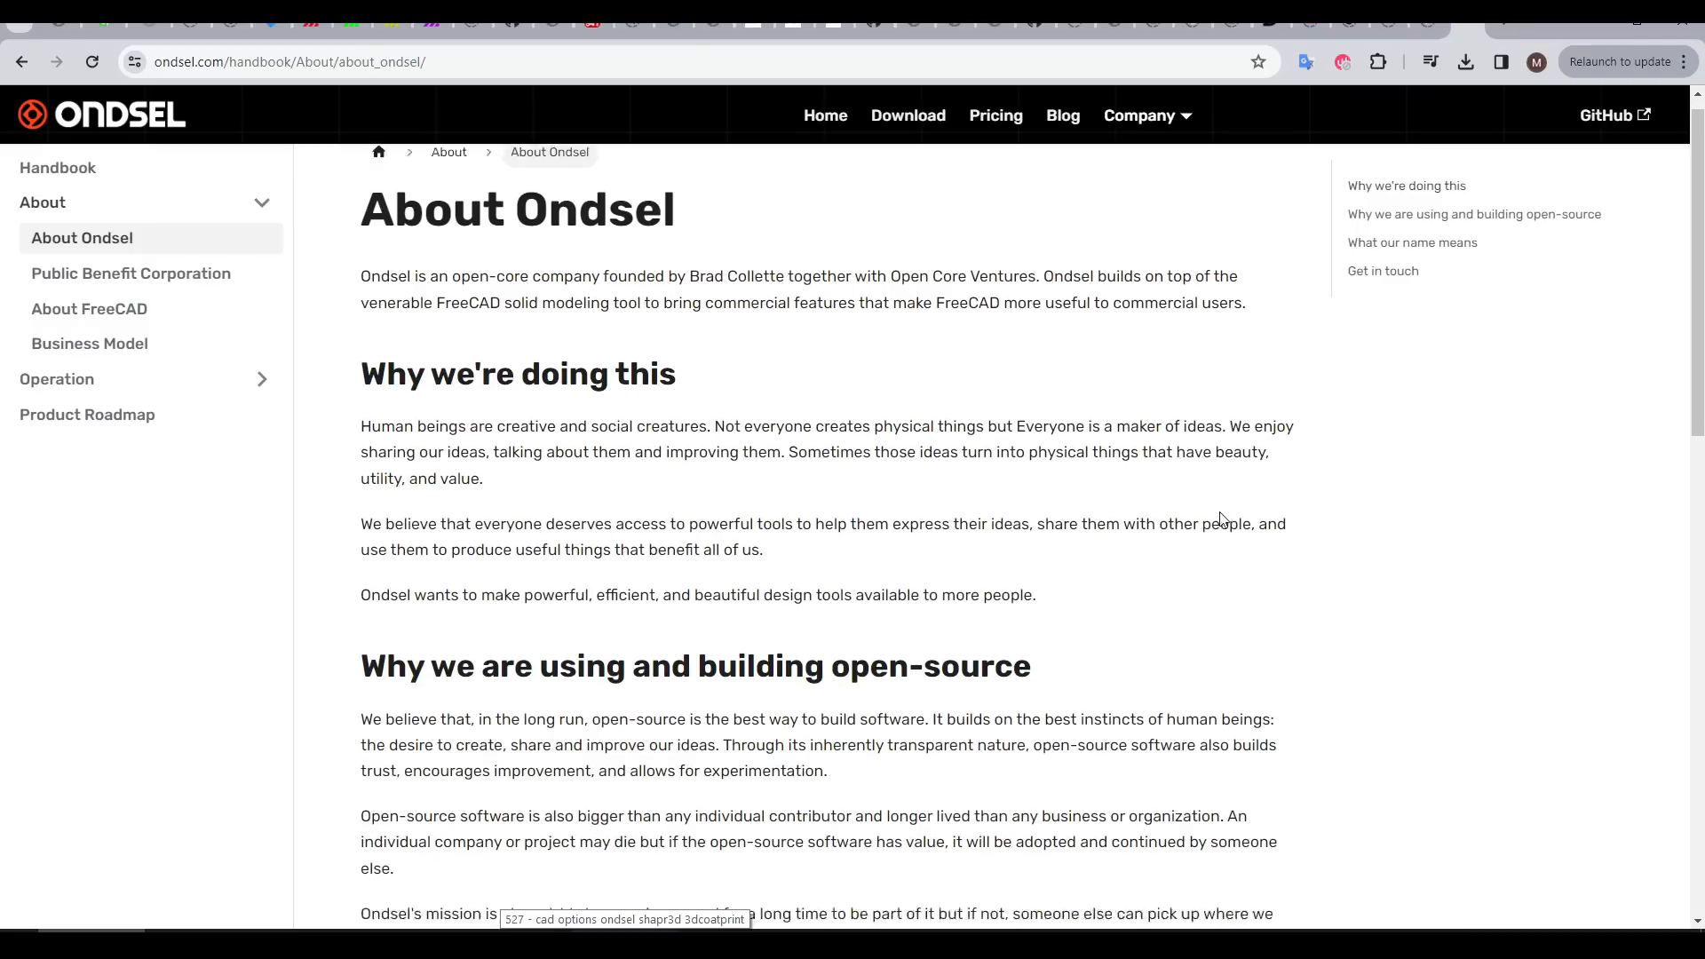
{"action": "scroll", "coordinate": [1223, 519], "scroll_direction": "down", "scroll_amount": 4}
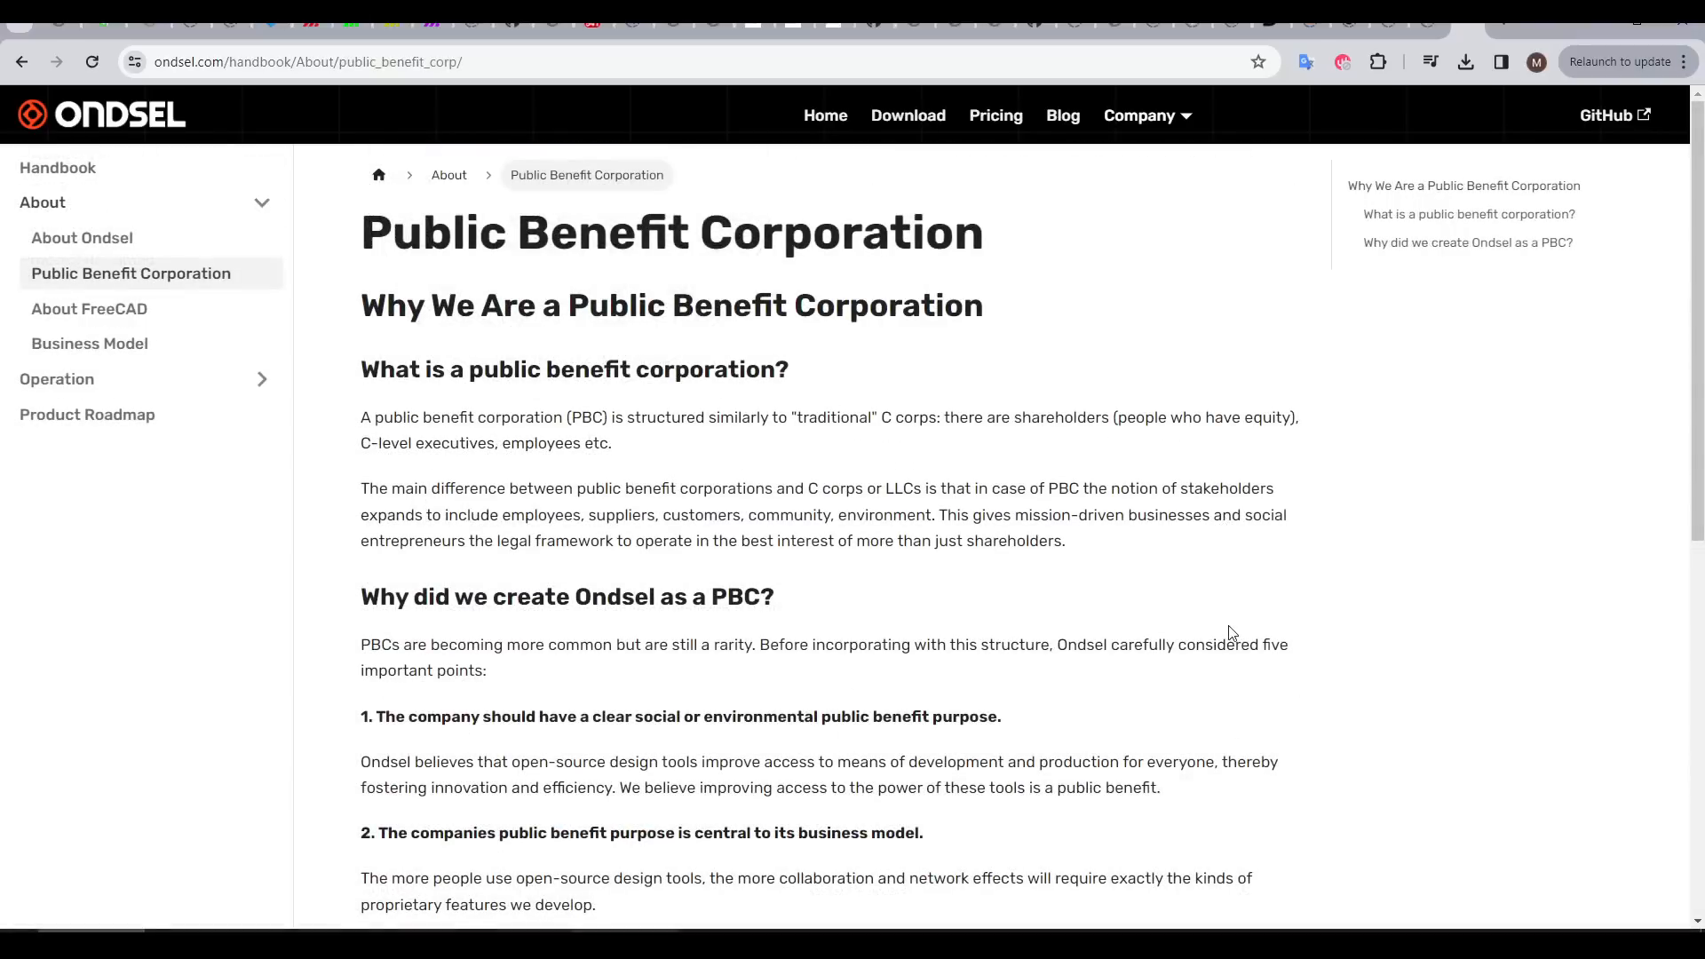
{"action": "scroll", "coordinate": [1230, 634], "scroll_direction": "down", "scroll_amount": 5}
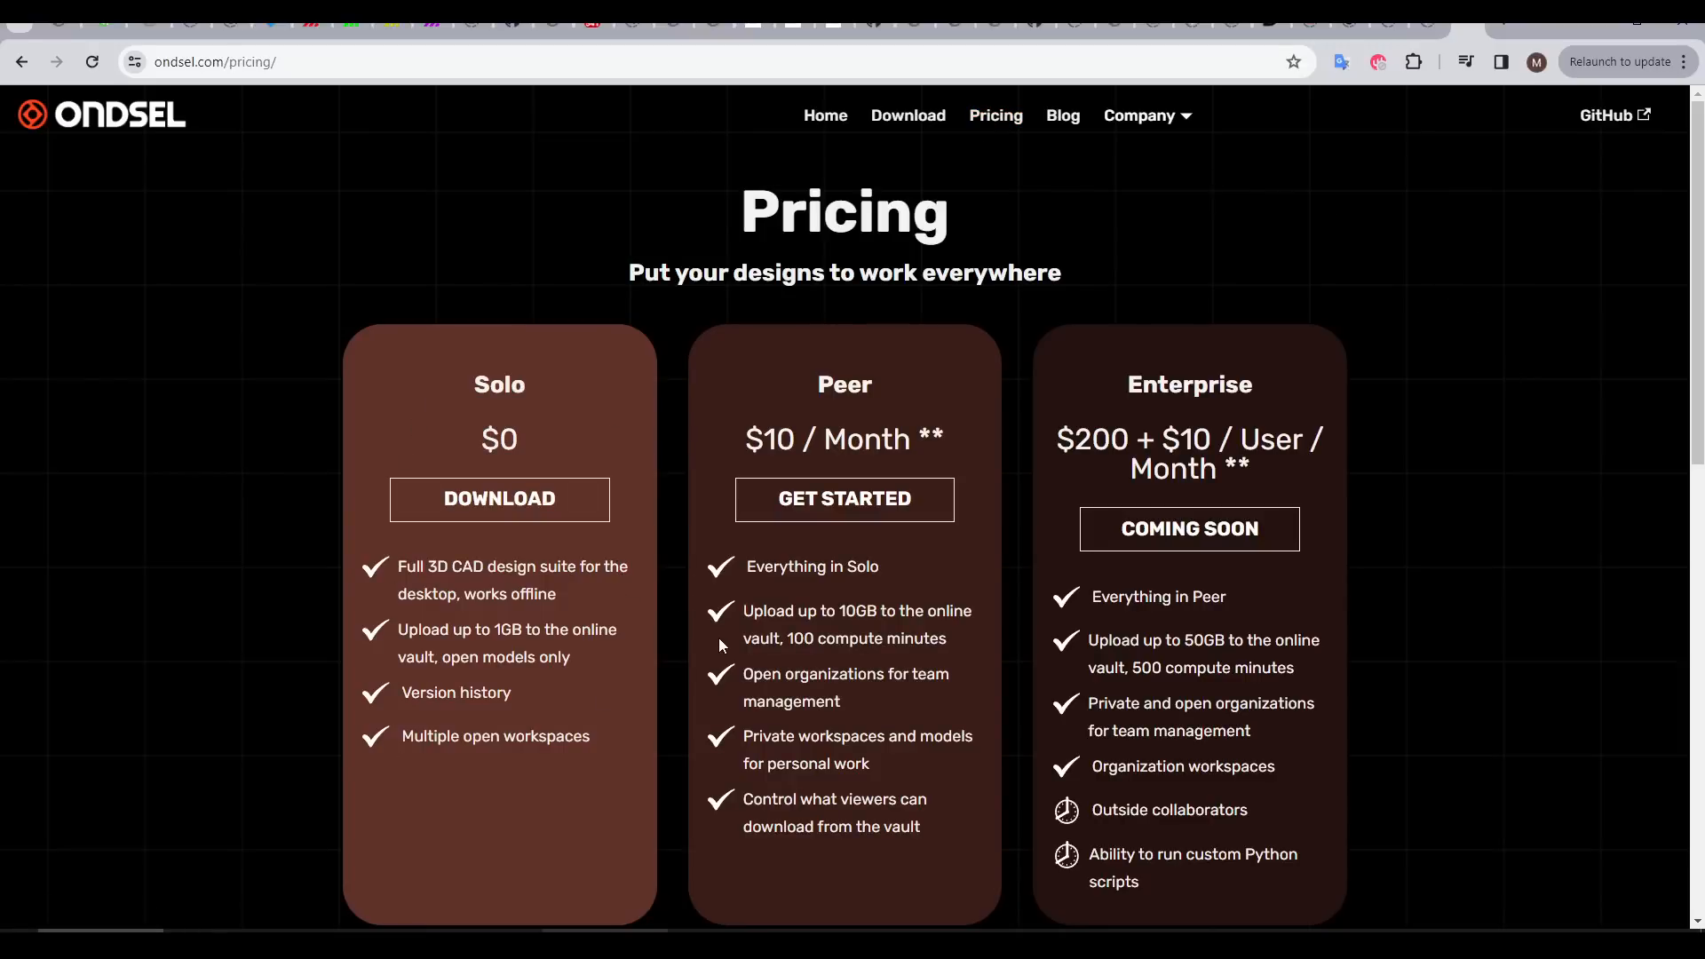
Step: Review the Peer plan's team organizations, private workspaces and viewer download control on the Ondsel pricing page
{"action": "left_click_drag", "start_coordinate": [744, 673], "coordinate": [817, 702]}
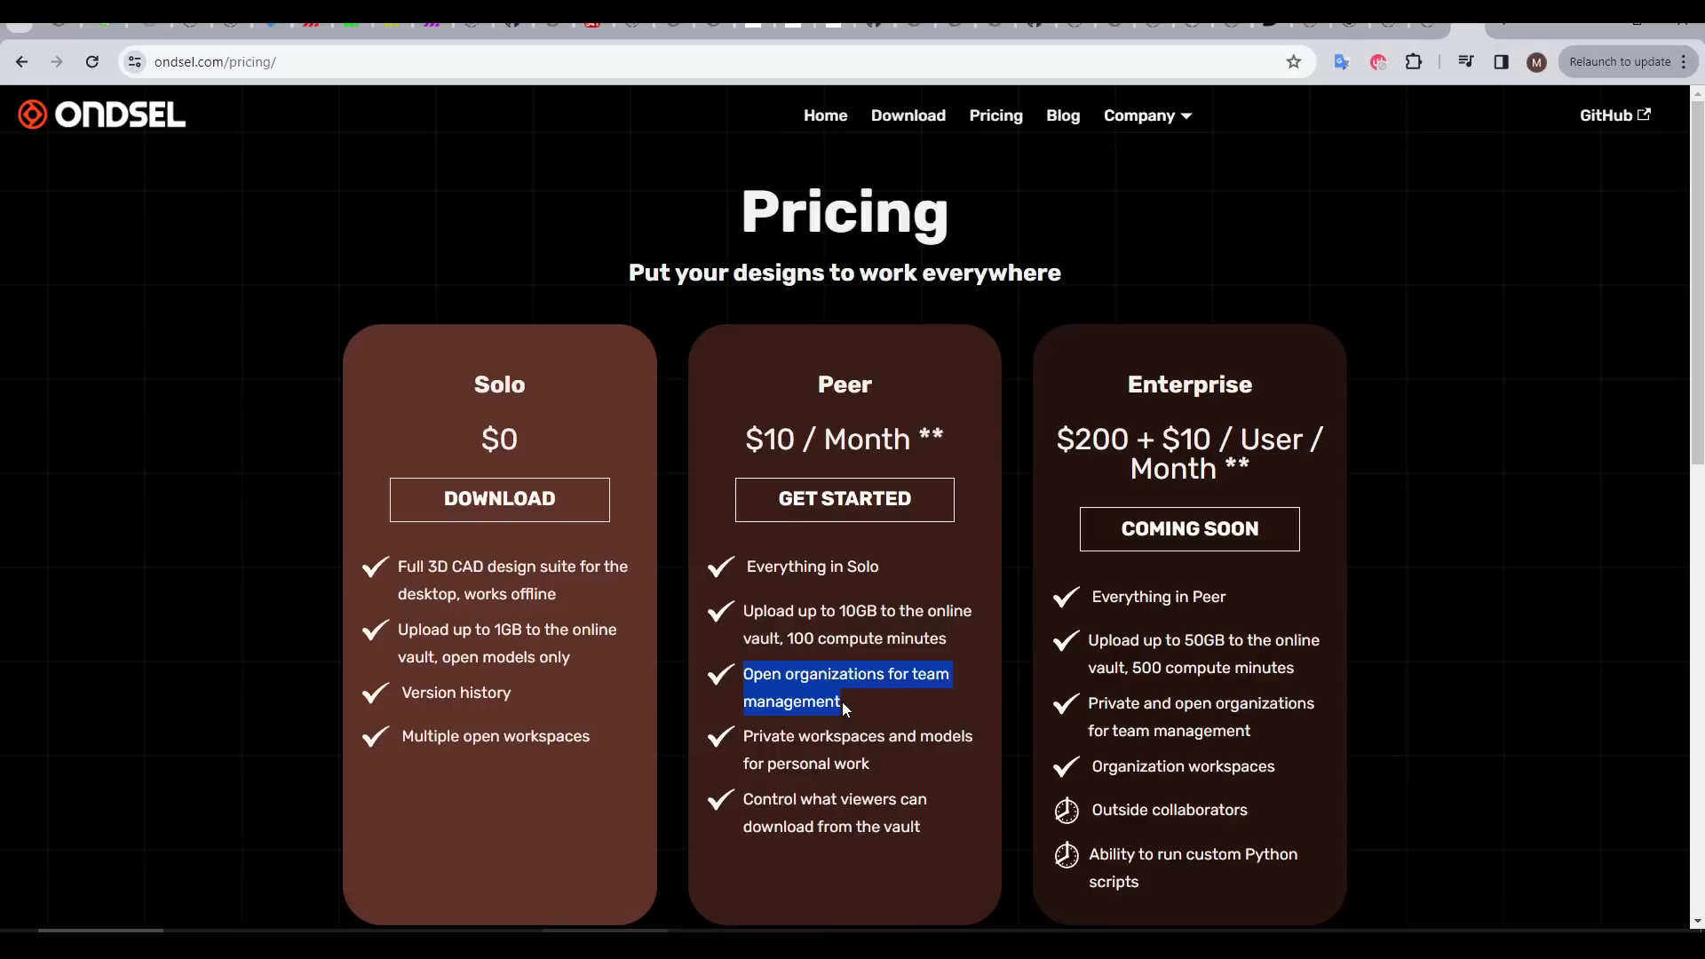
{"action": "left_click", "coordinate": [877, 708]}
{"action": "left_click_drag", "start_coordinate": [747, 733], "coordinate": [892, 759]}
{"action": "left_click", "coordinate": [892, 760]}
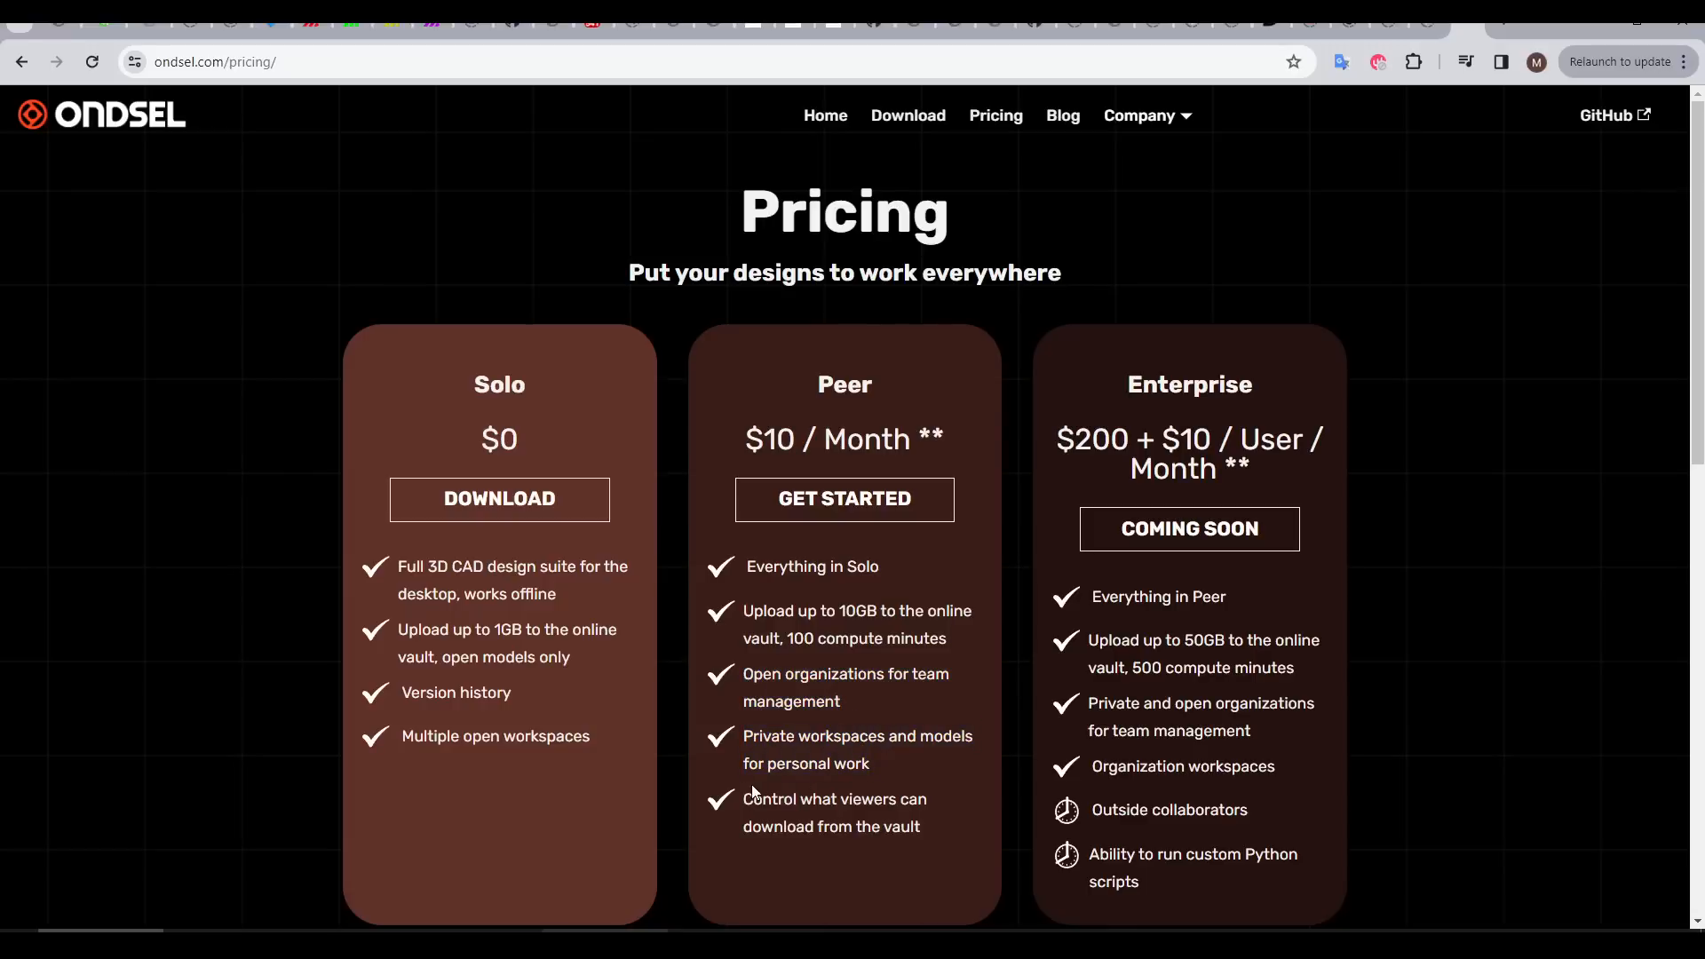
{"action": "left_click_drag", "start_coordinate": [746, 795], "coordinate": [951, 825]}
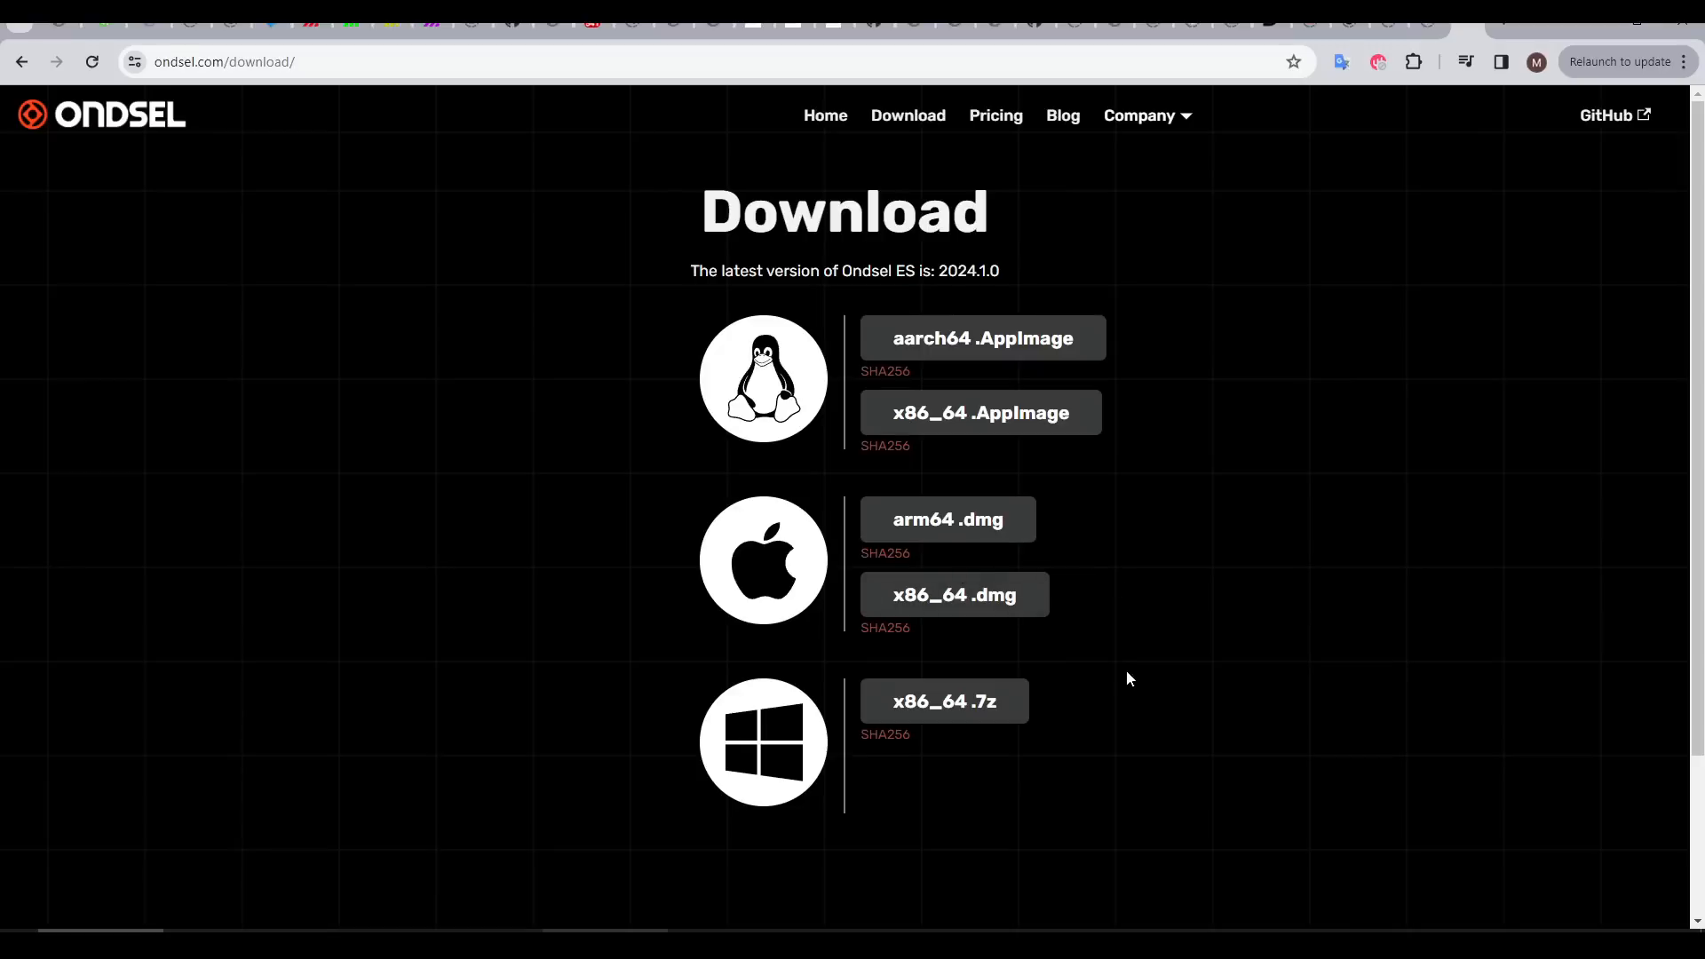
Step: Download the Windows x86_64 .7z build of Ondsel ES
{"action": "left_click", "coordinate": [944, 711]}
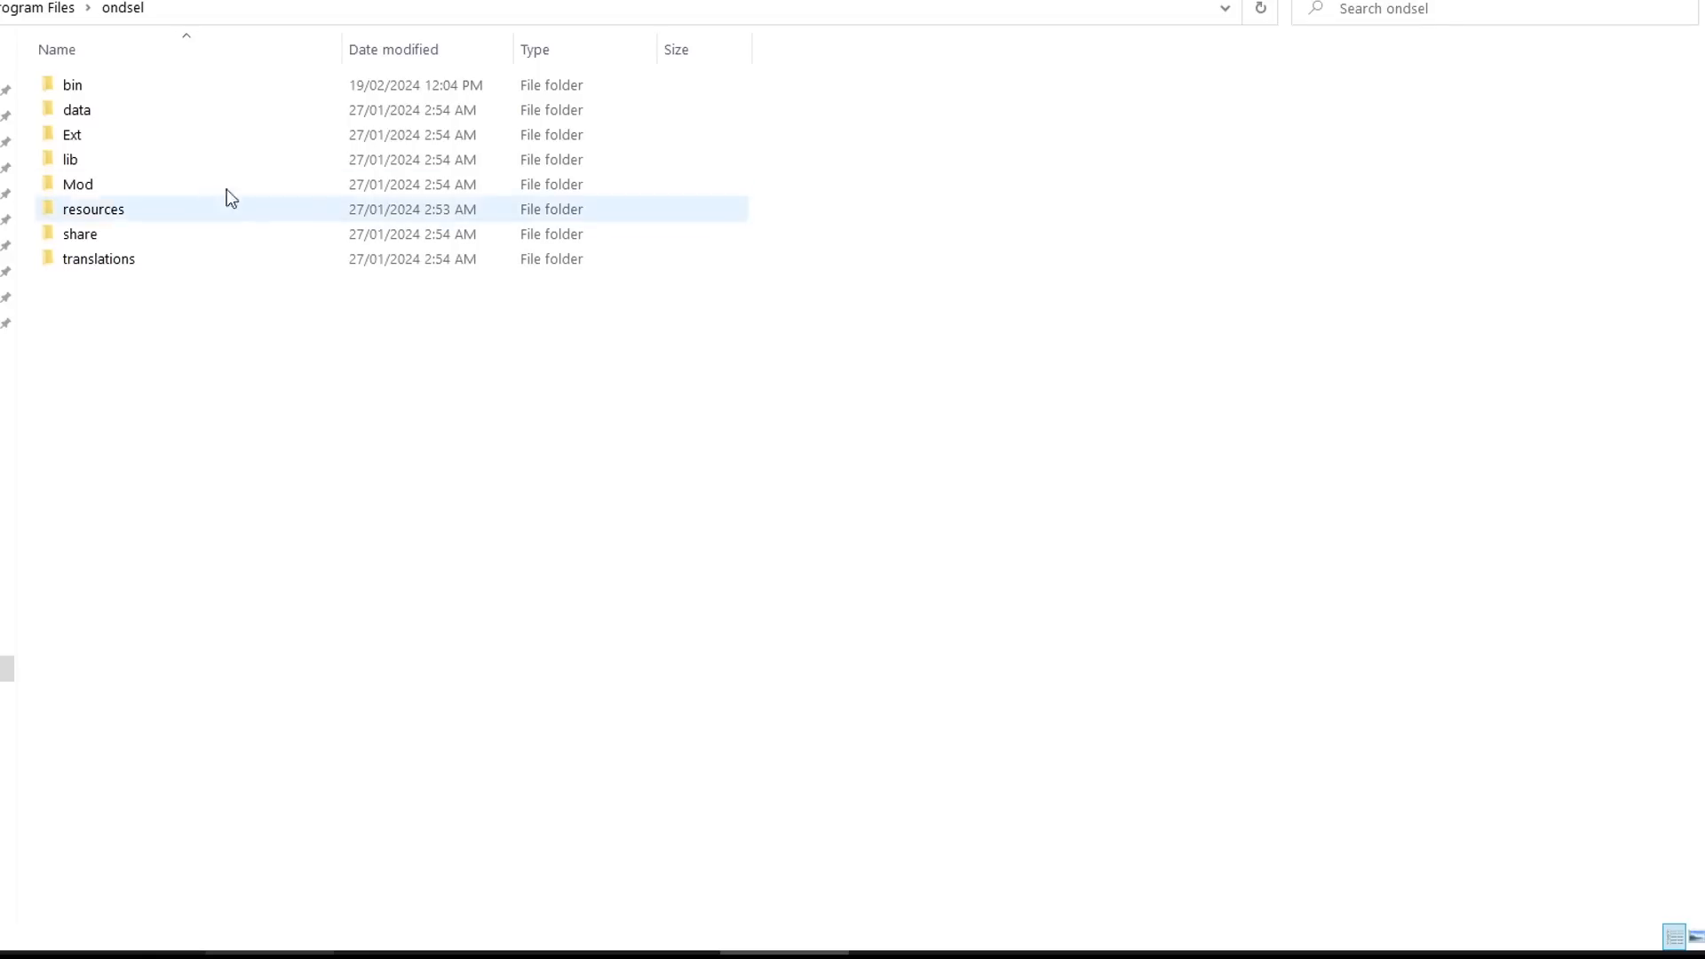
Step: Launch freecad.exe from the bin folder inside the ondsel program folder and accept the default welcome settings
{"action": "double_click", "coordinate": [107, 83]}
{"action": "scroll", "coordinate": [258, 401], "scroll_direction": "down", "scroll_amount": 15}
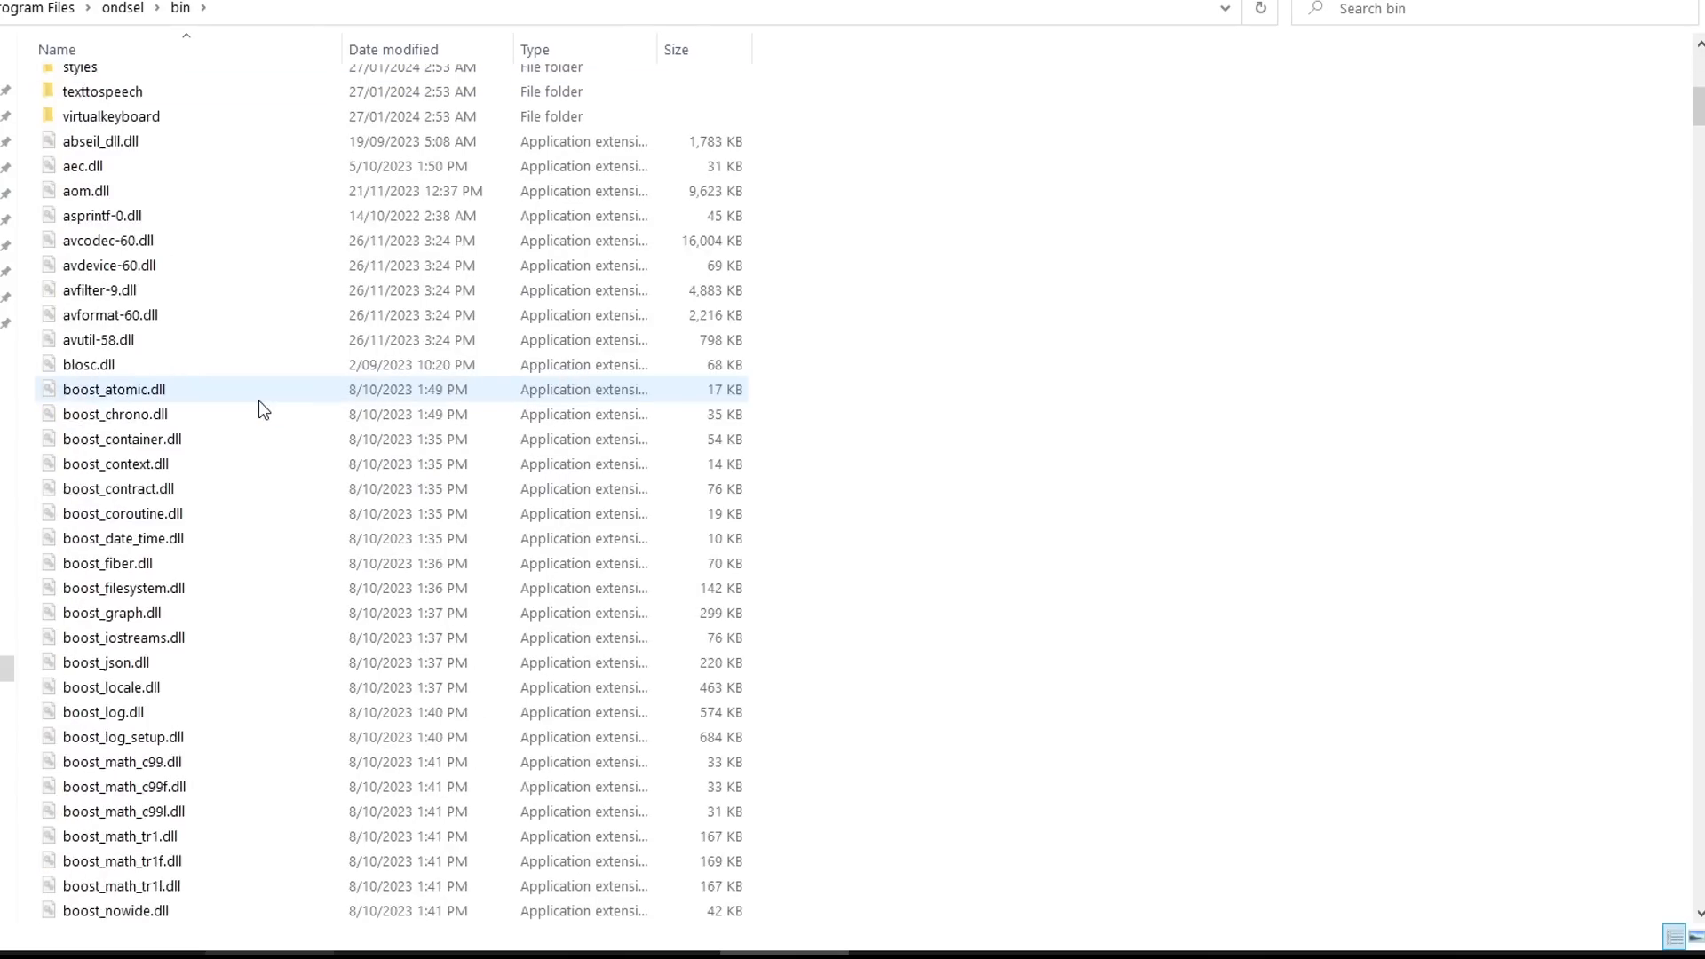
{"action": "scroll", "coordinate": [258, 402], "scroll_direction": "down", "scroll_amount": 20}
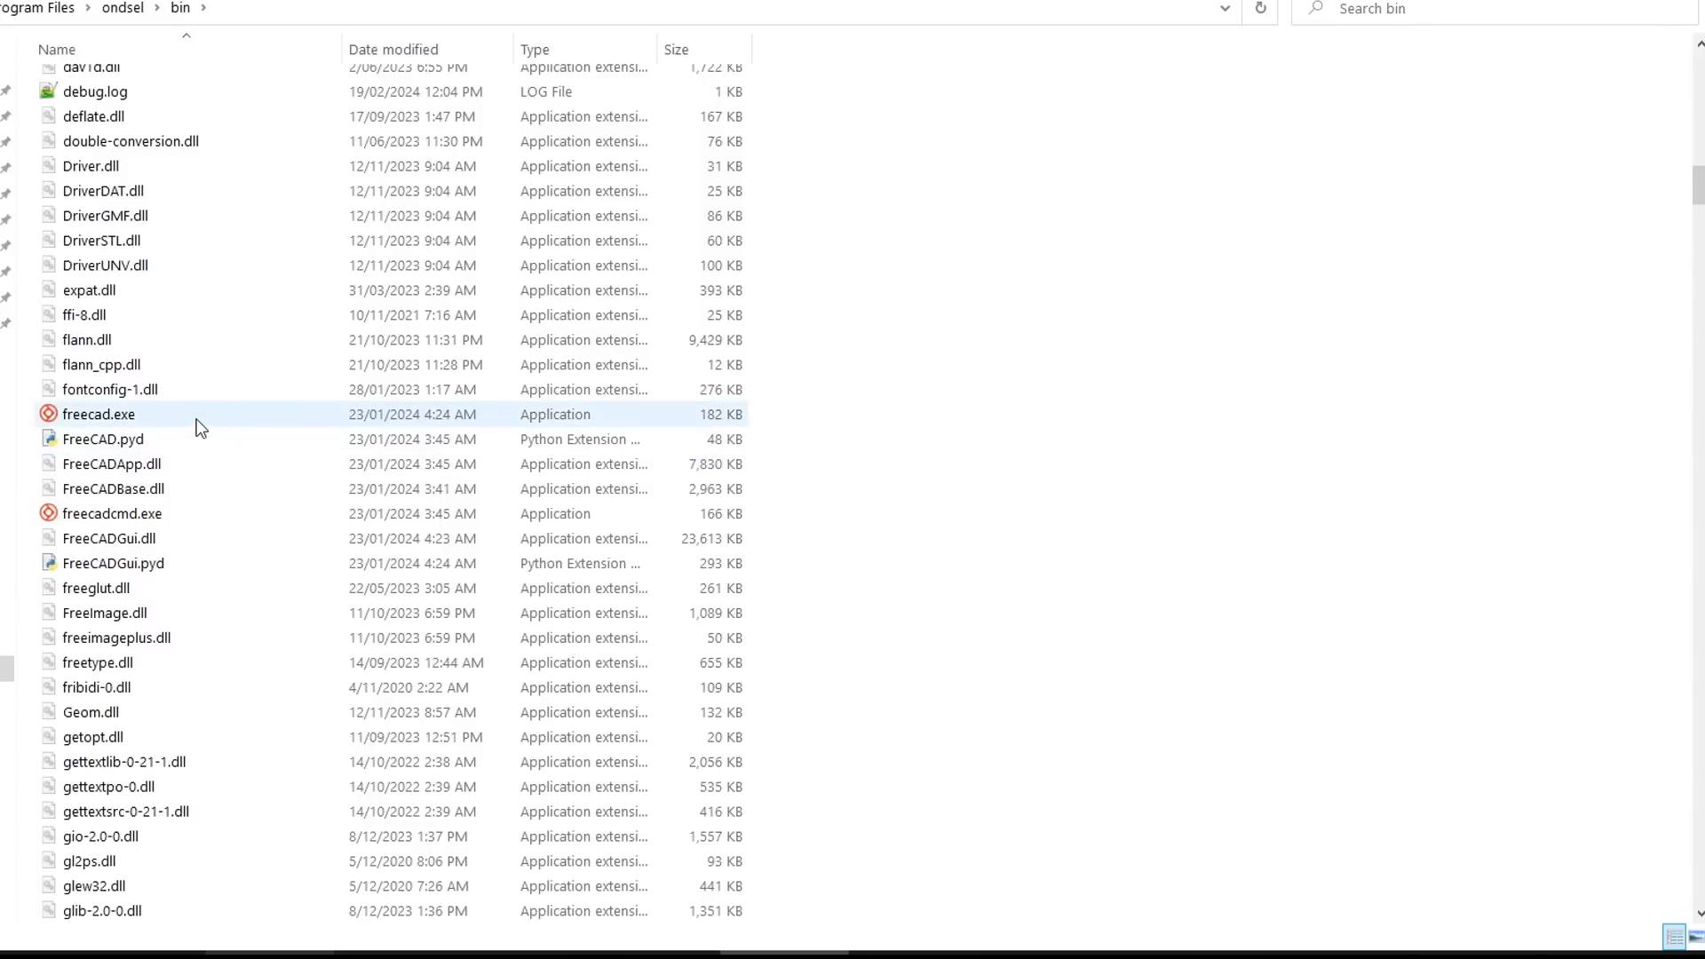
{"action": "double_click", "coordinate": [200, 428]}
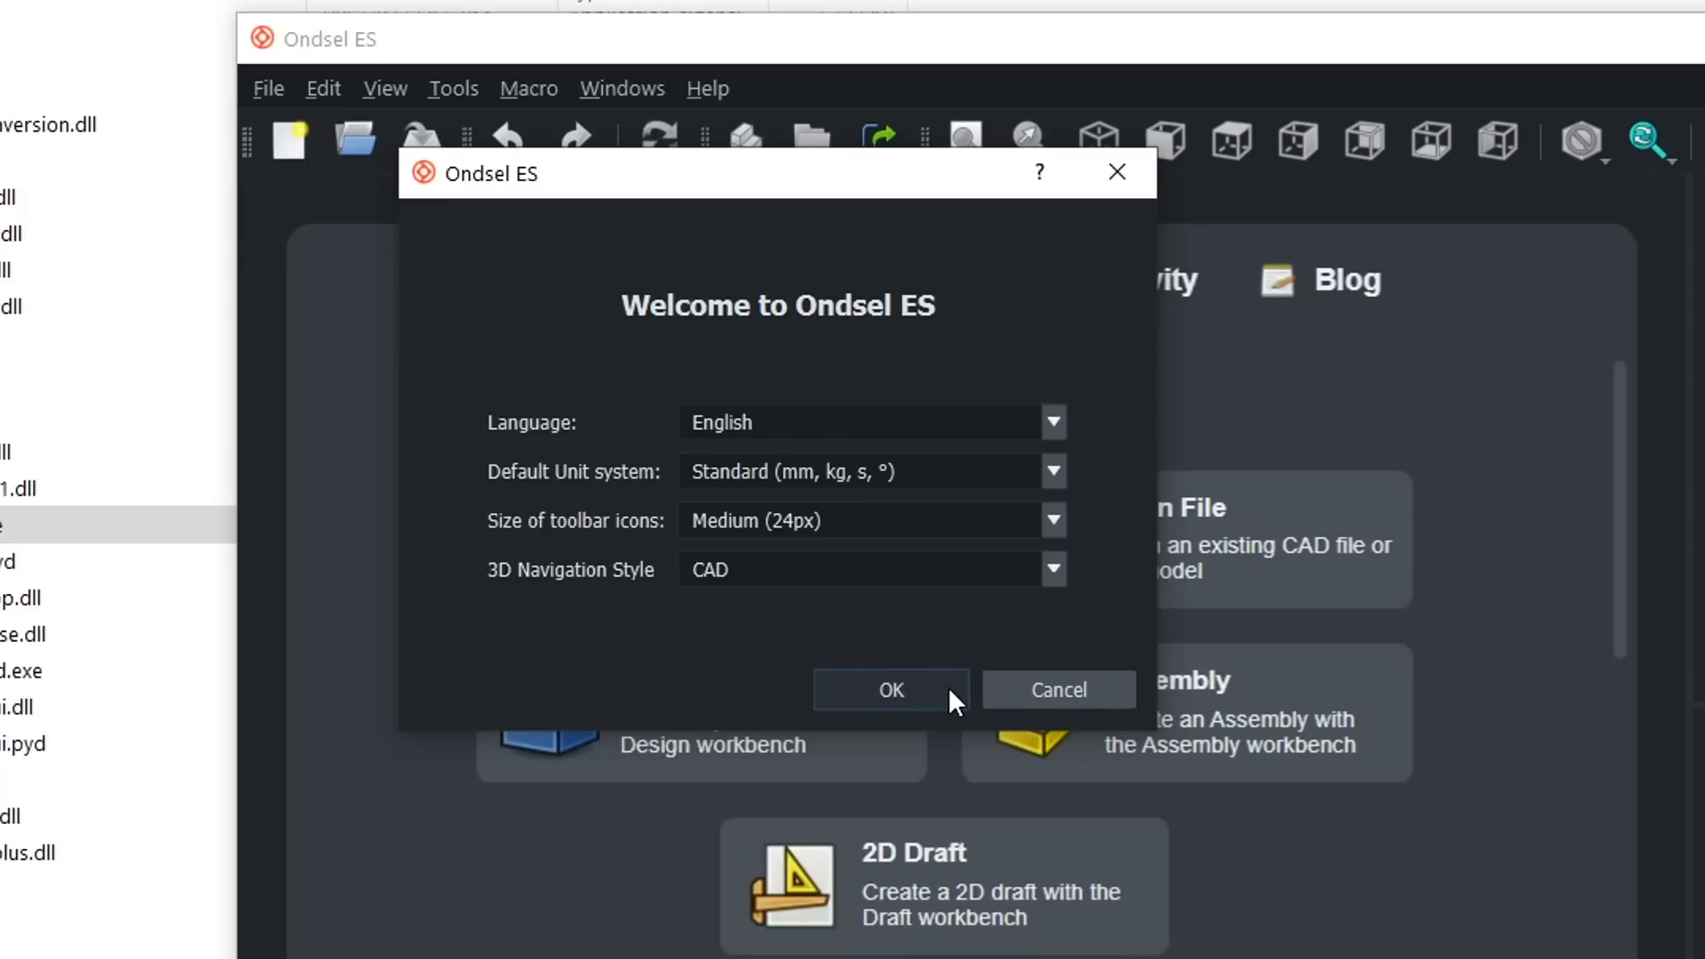
{"action": "left_click", "coordinate": [948, 685]}
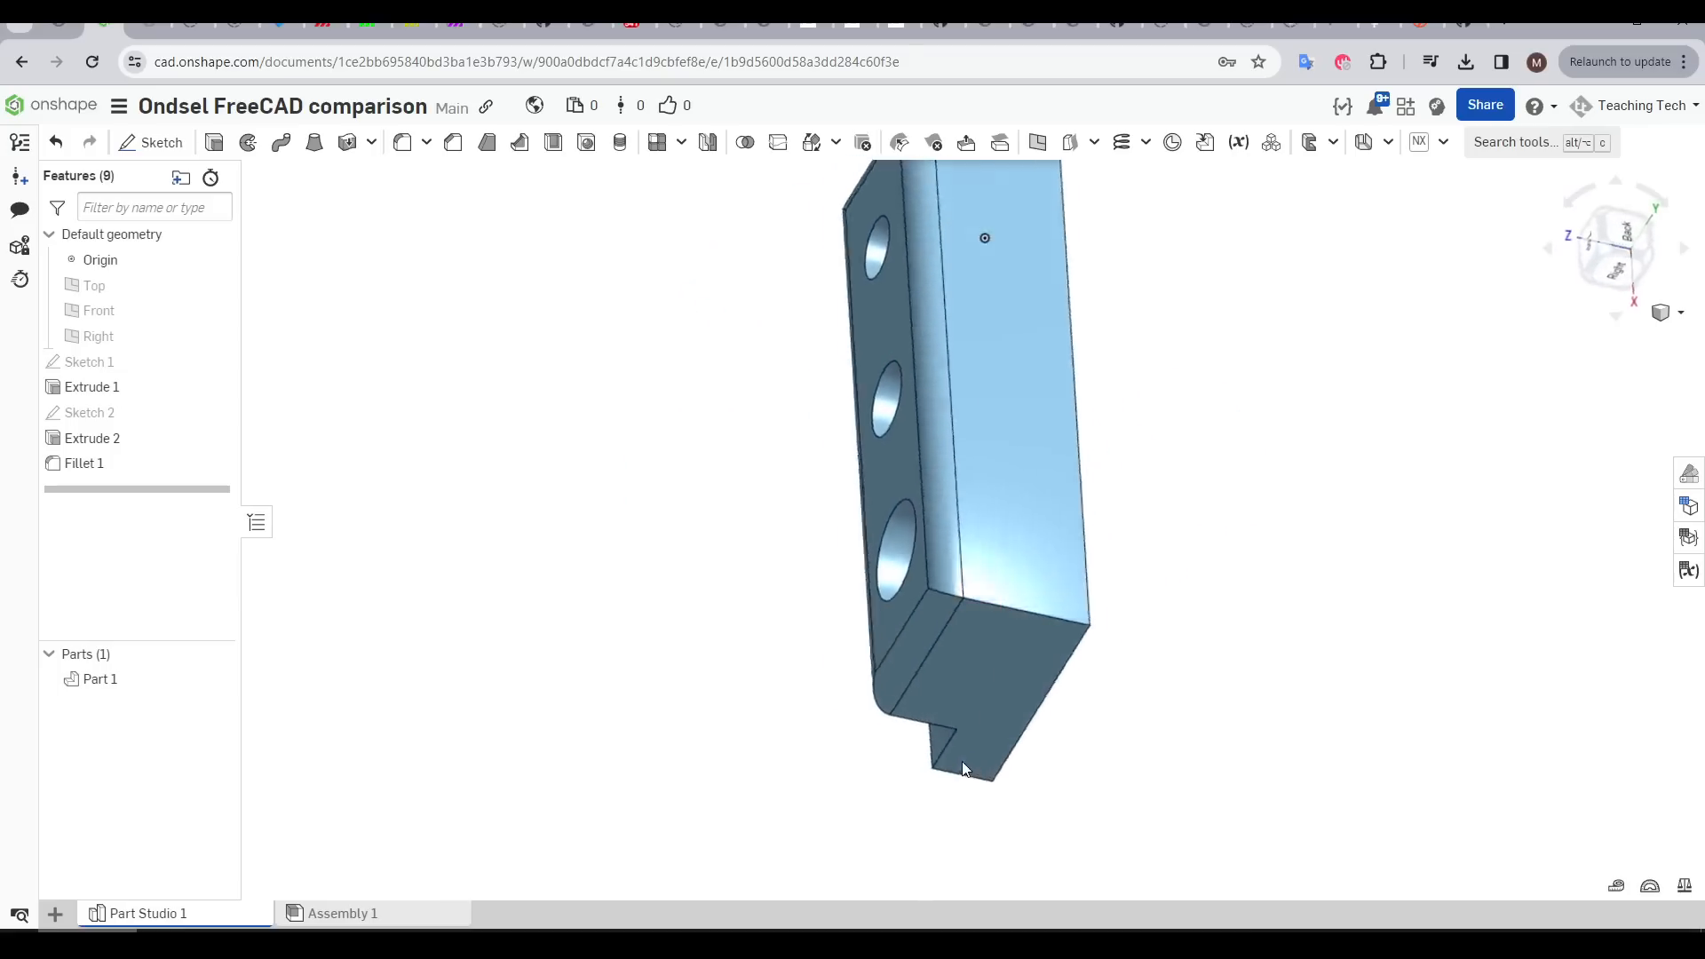
Step: In Onshape, sketch a rectangle from the origin on the Top plane, 30 mm high and 100 mm wide
{"action": "right_click_drag", "start_coordinate": [962, 760], "coordinate": [936, 723]}
{"action": "middle_click_drag", "start_coordinate": [867, 737], "coordinate": [842, 777]}
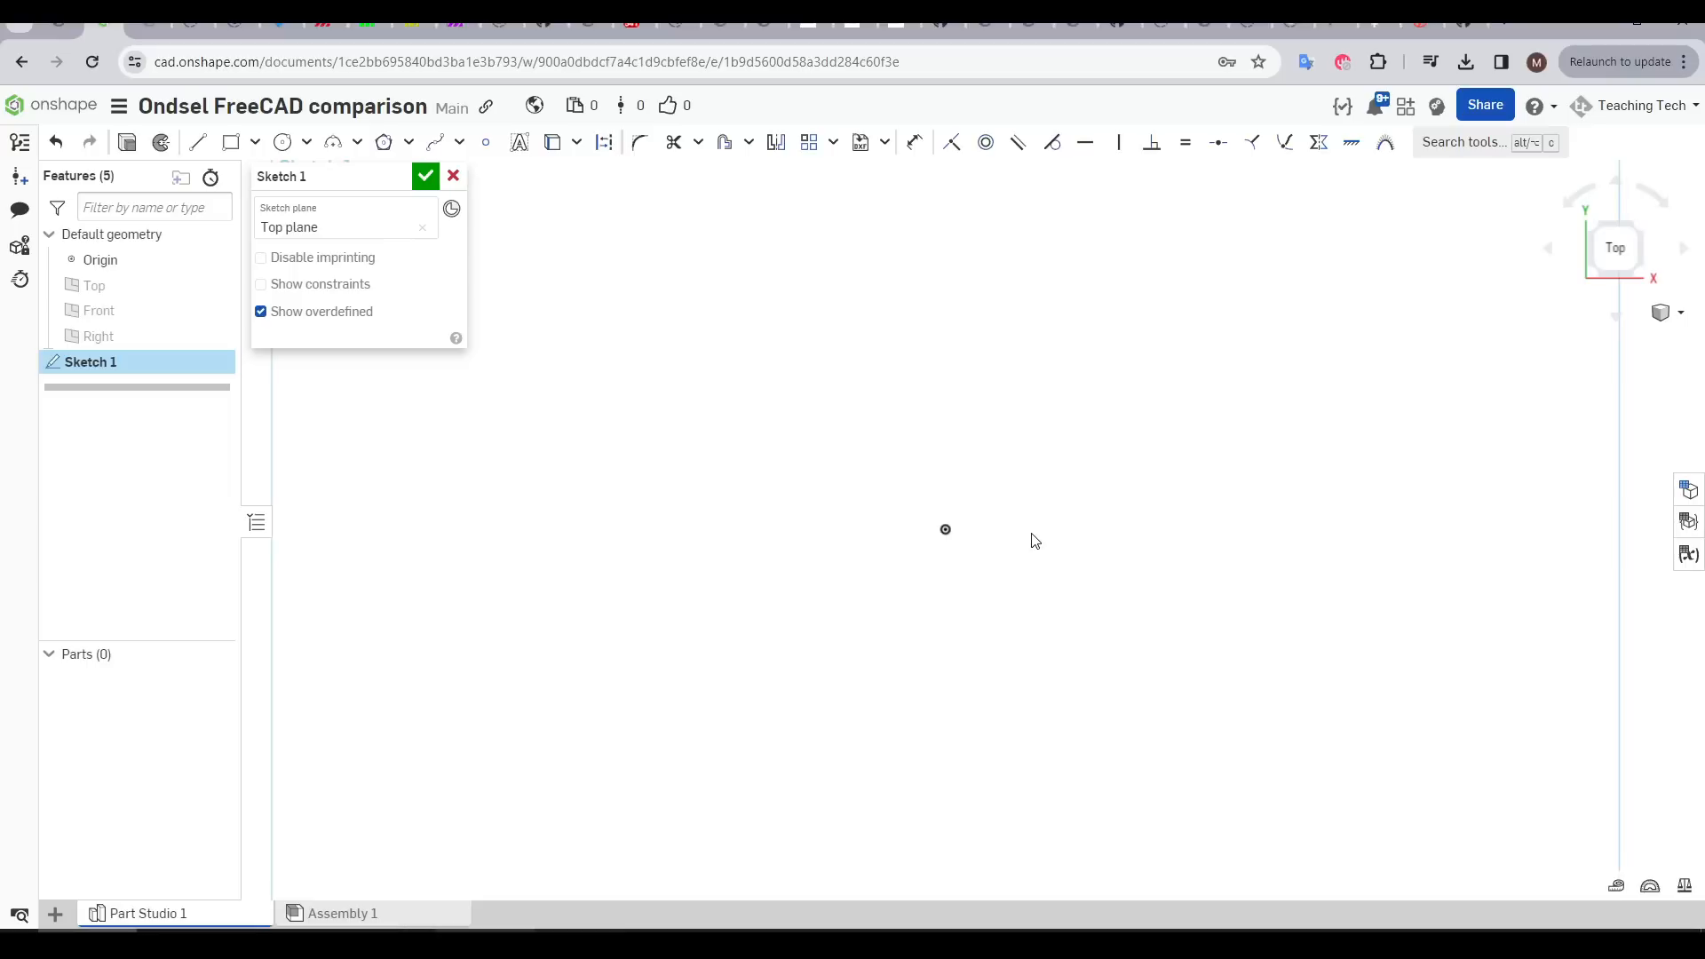
{"action": "left_click", "coordinate": [231, 142]}
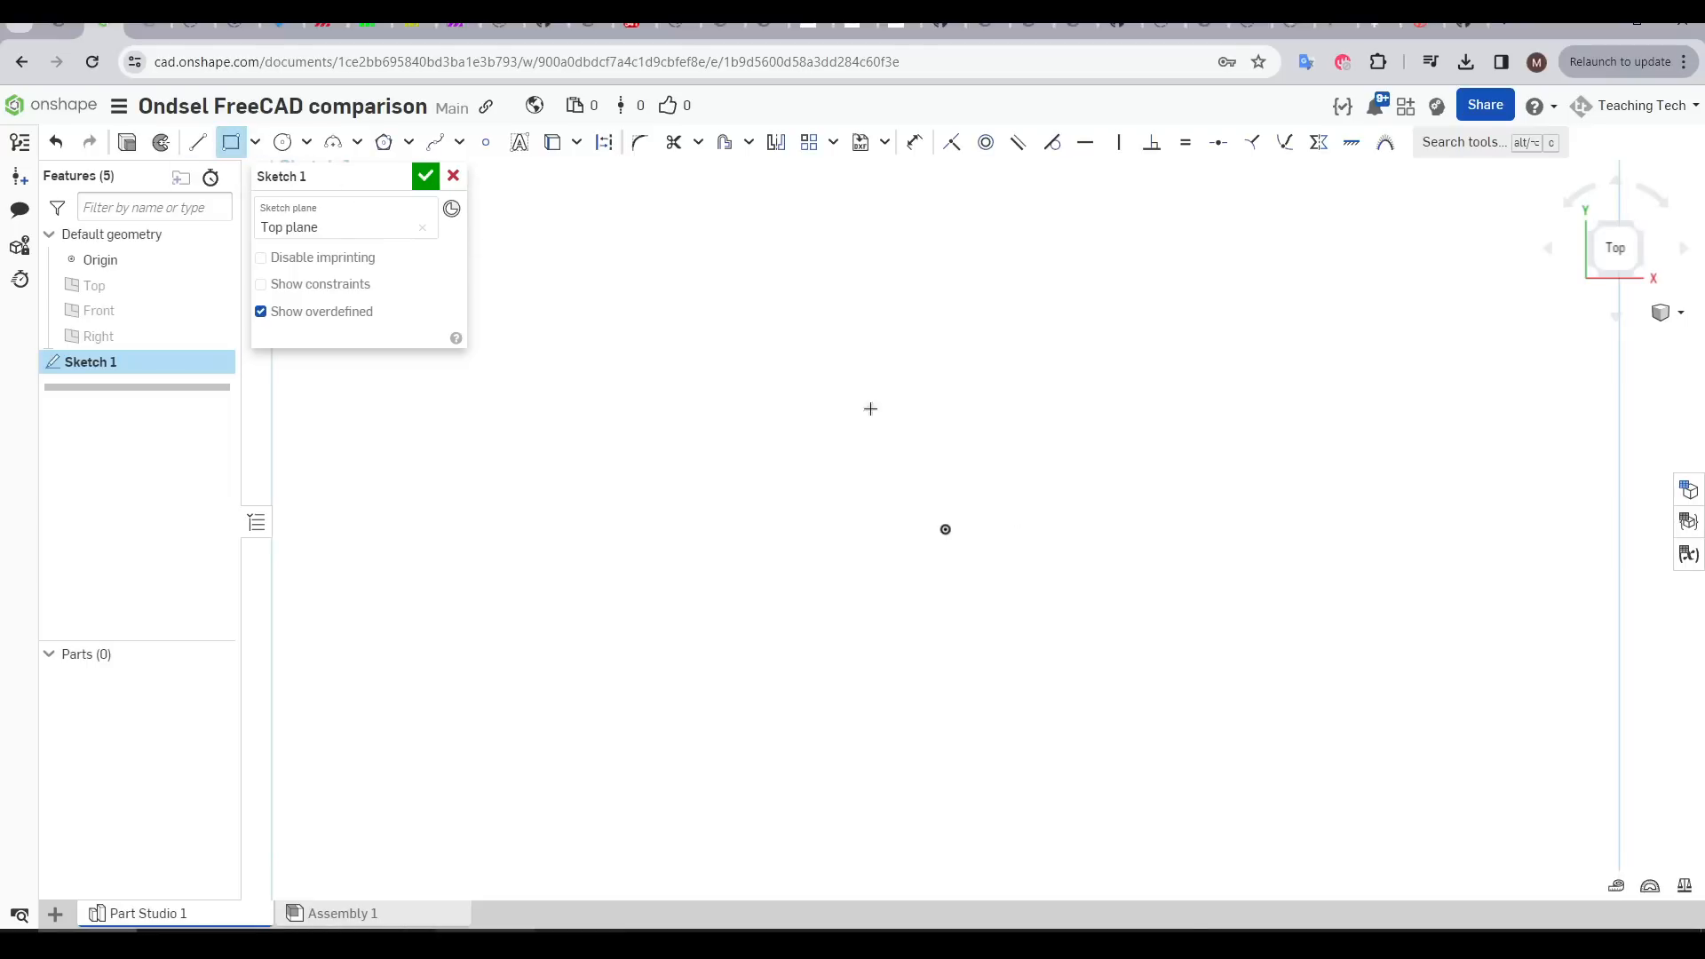
{"action": "left_click", "coordinate": [945, 529]}
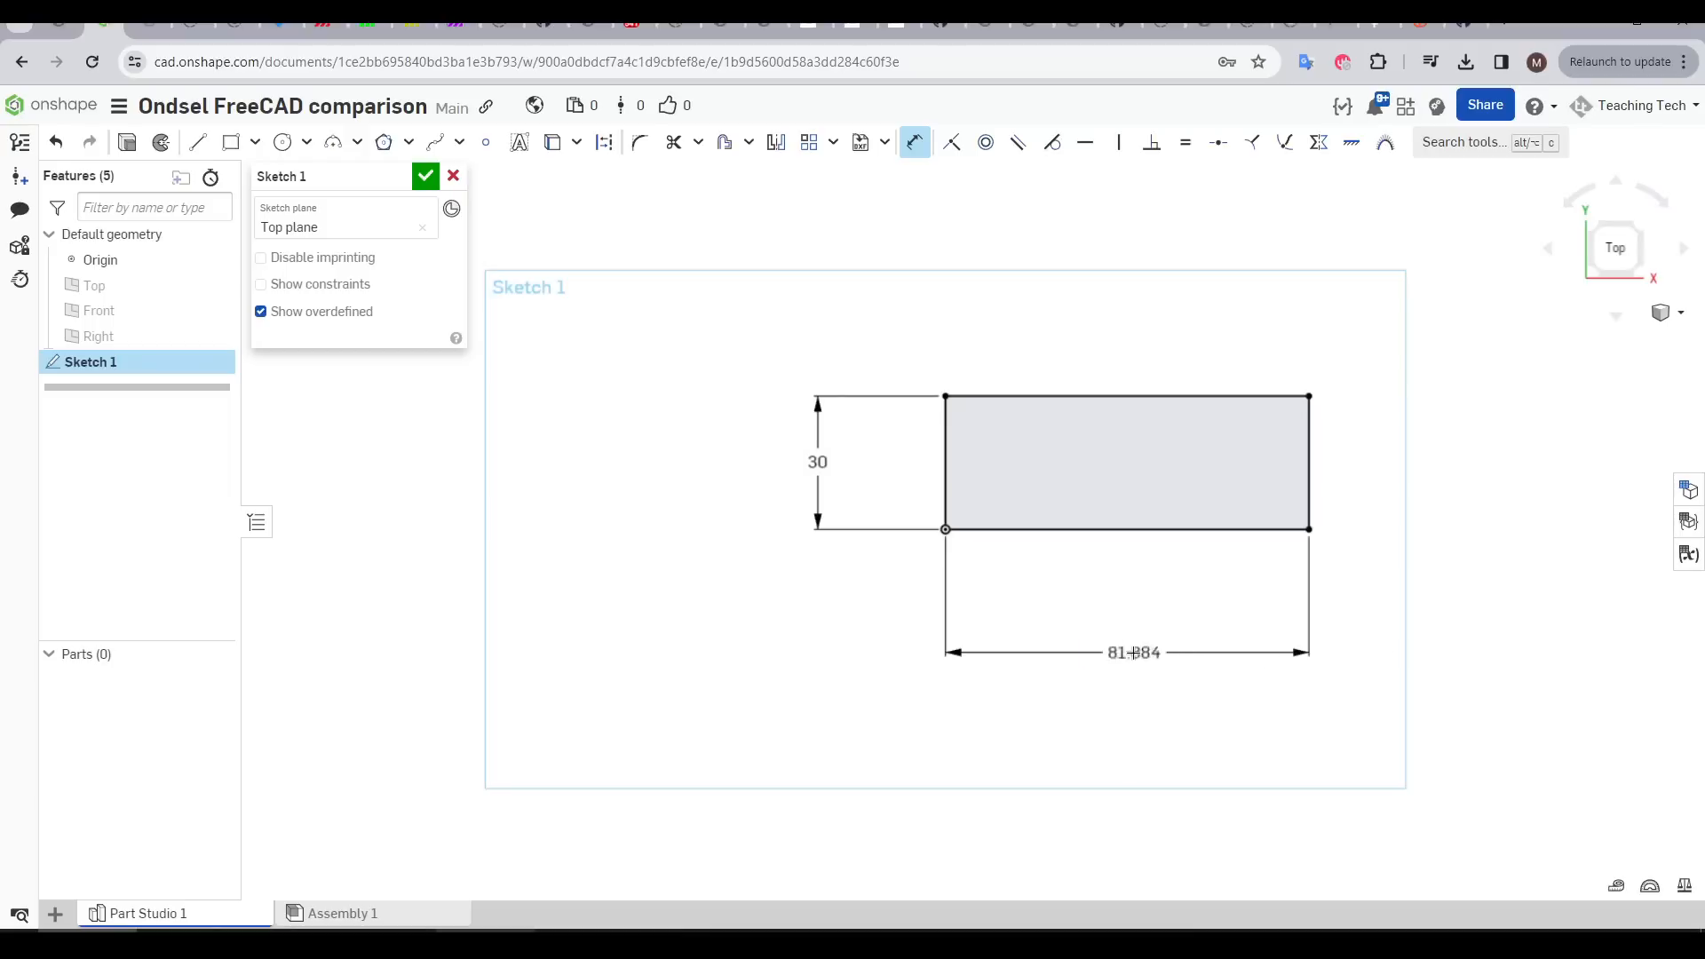
{"action": "type", "text": "100"}
{"action": "key", "text": "Return"}
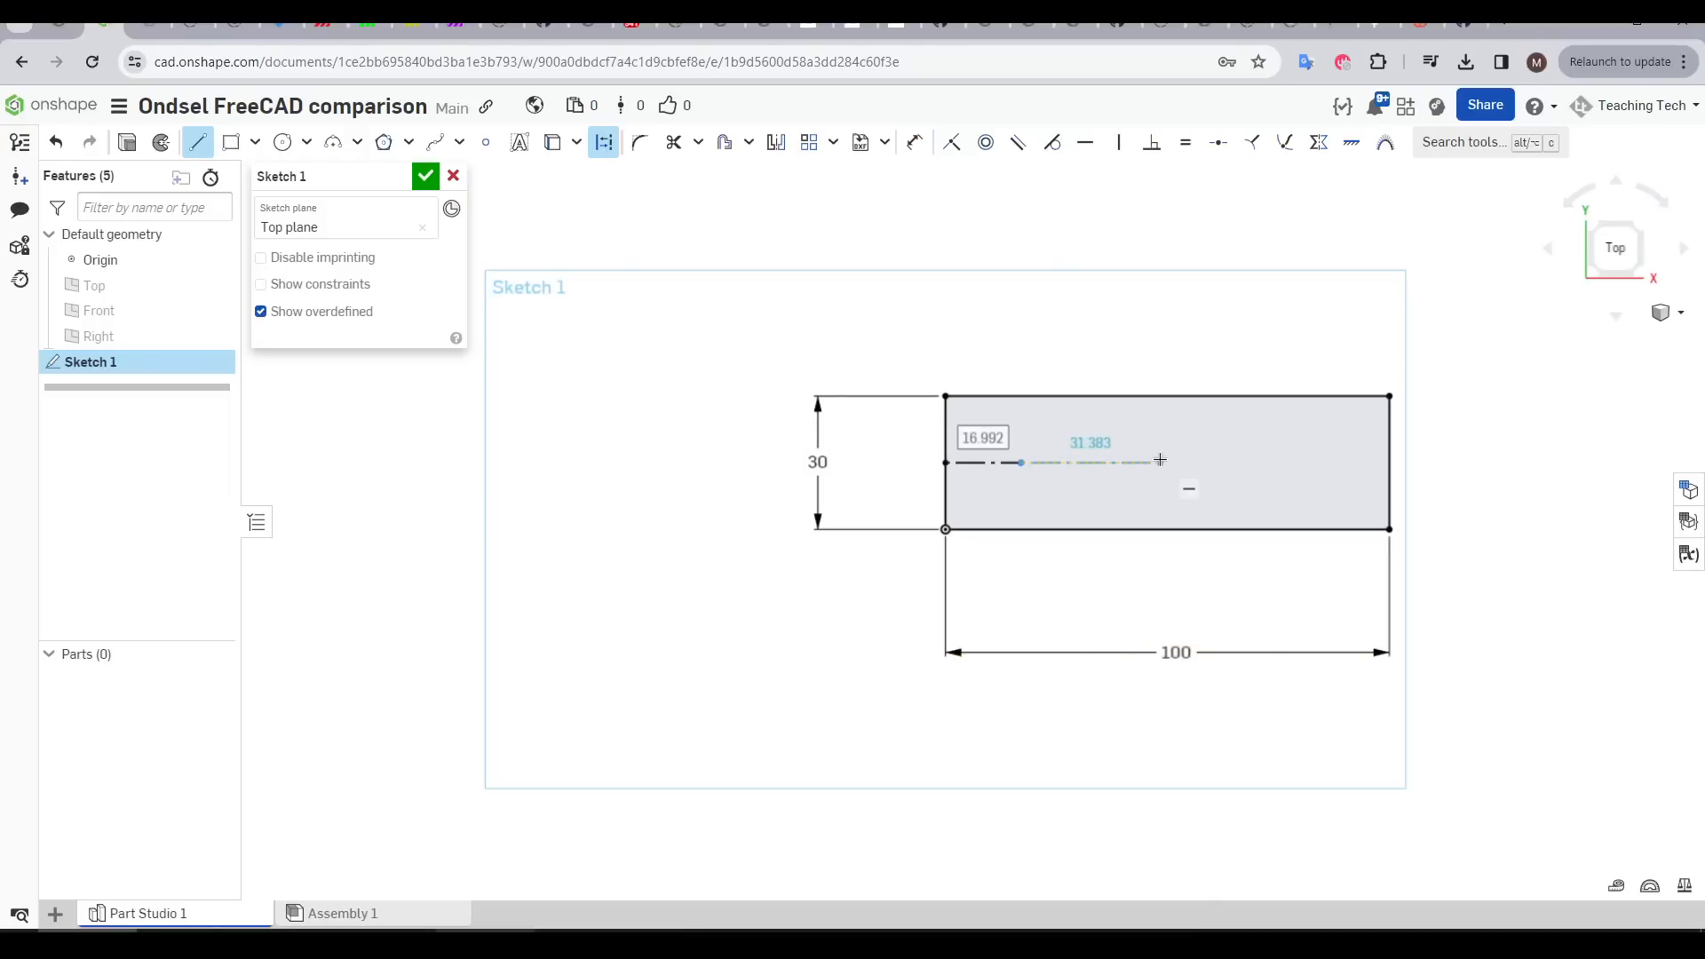
Step: Draw a segmented horizontal construction centreline across the rectangle at mid-height and select its two end segments
{"action": "left_click", "coordinate": [1160, 463]}
{"action": "left_click", "coordinate": [1295, 465]}
{"action": "left_click", "coordinate": [1389, 462]}
{"action": "key", "text": "Escape"}
{"action": "left_click", "coordinate": [980, 463]}
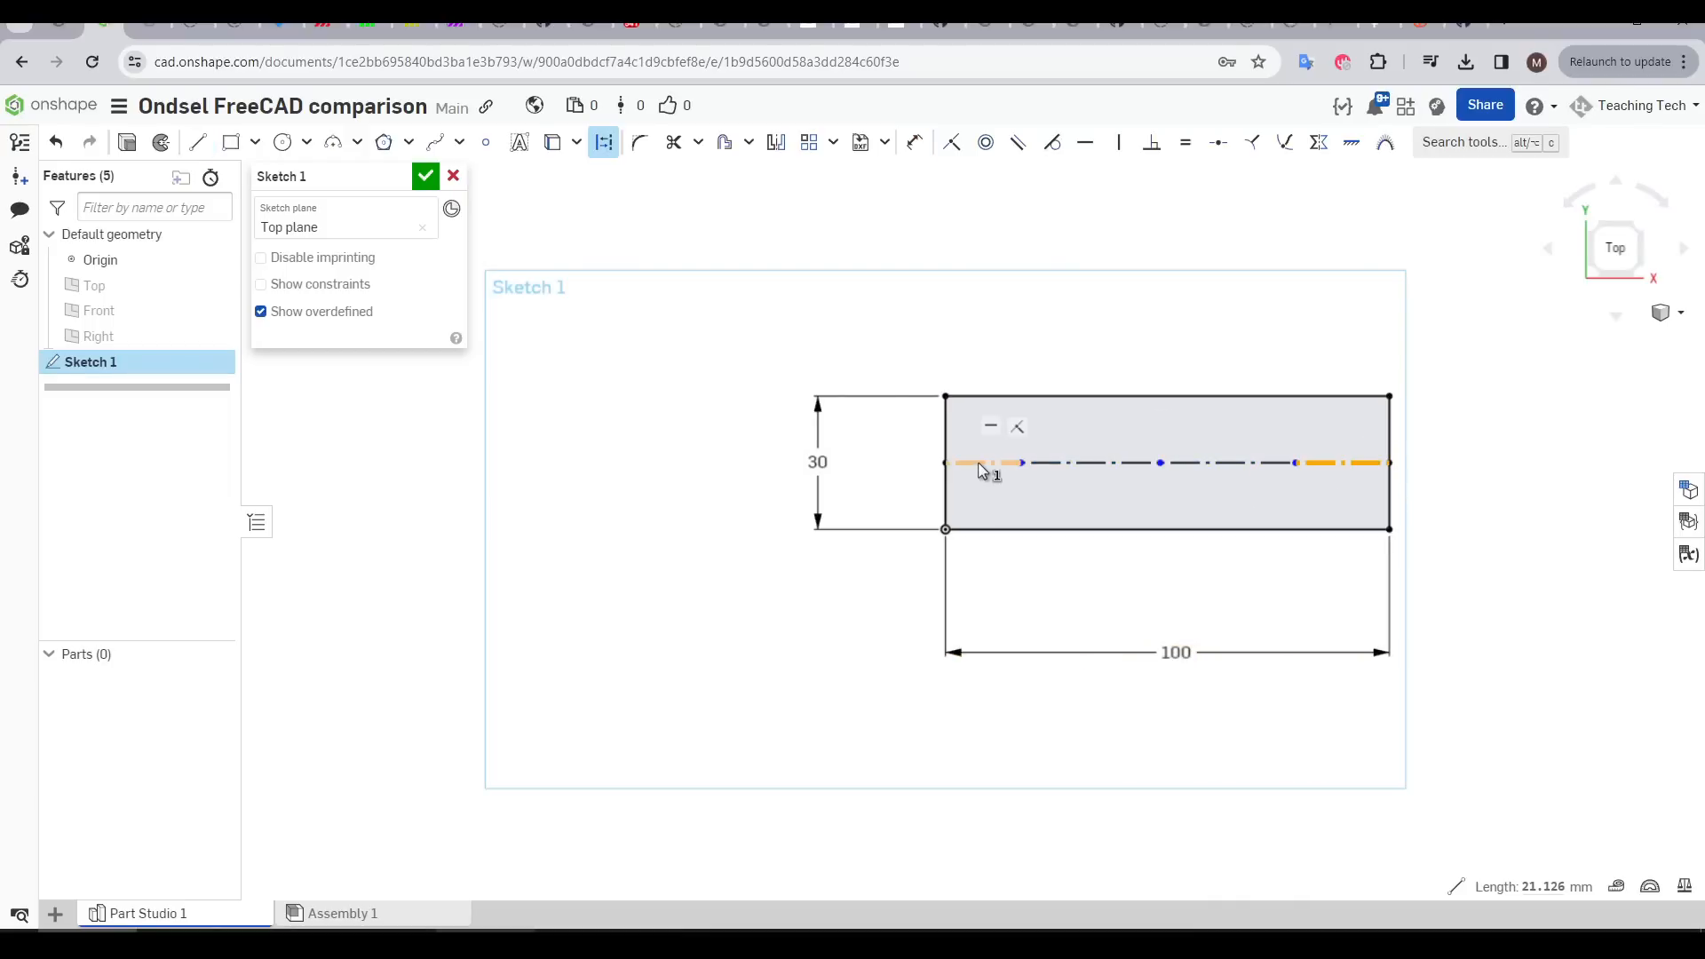
{"action": "key", "text": "Escape"}
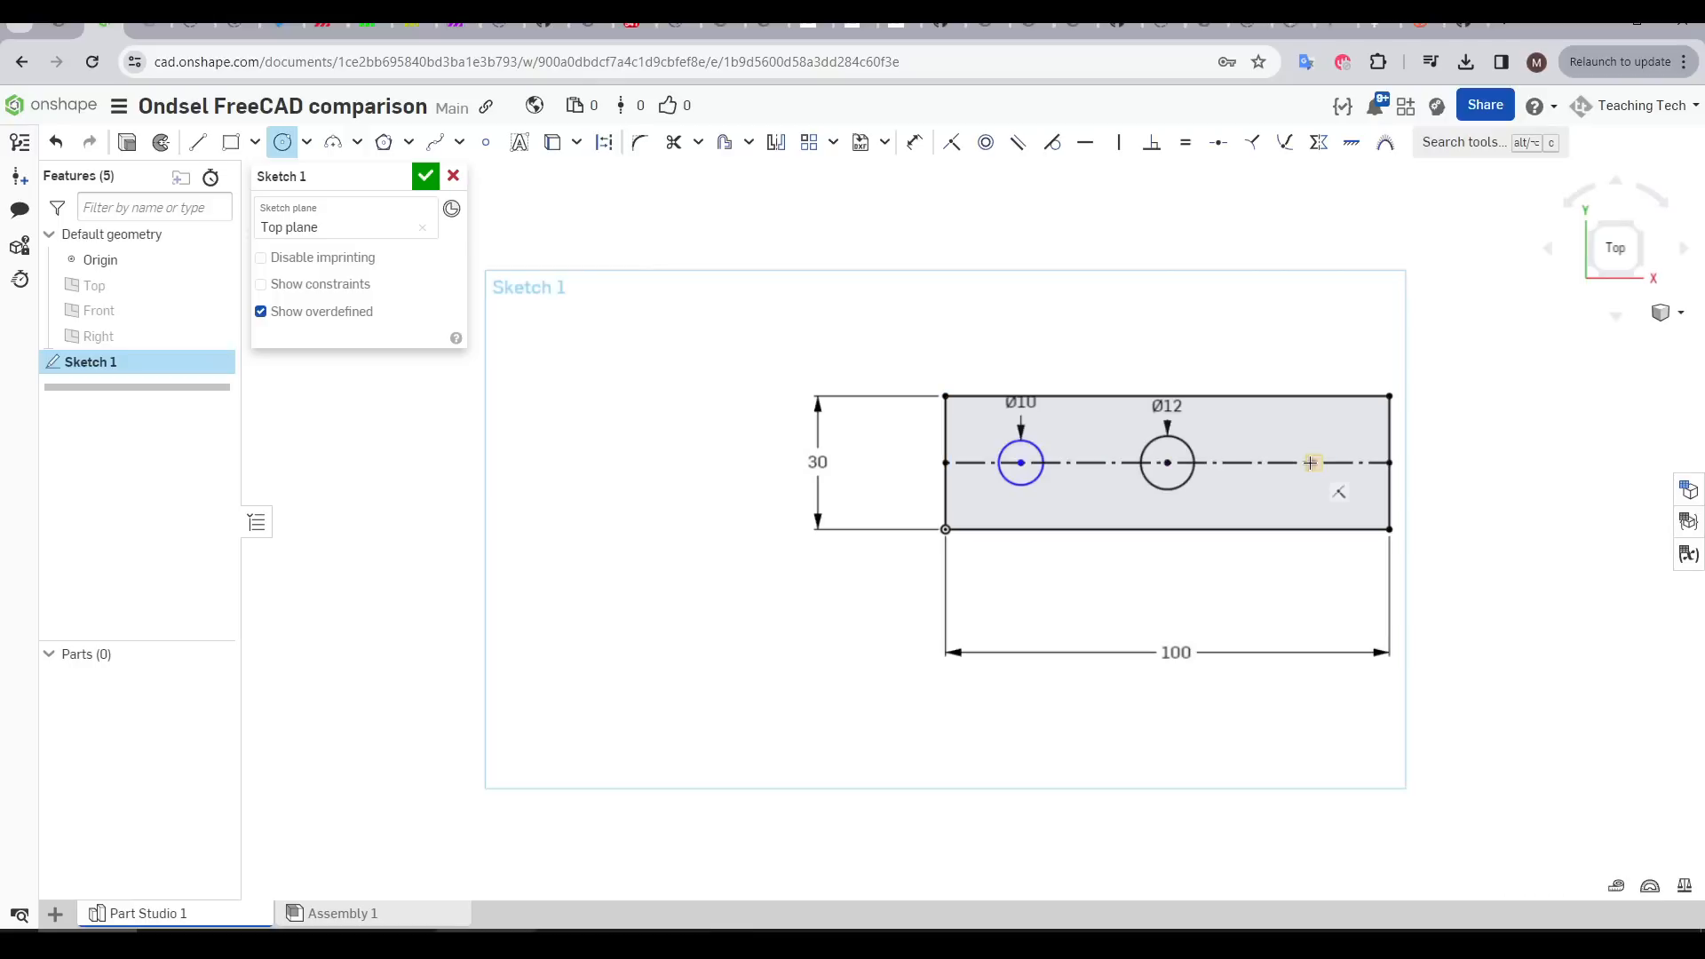
Step: Add a 16 mm circle on the centreline beside the 12 mm circle and dimension the spacing between the 10 mm and 12 mm circles
{"action": "left_click", "coordinate": [1311, 463]}
{"action": "left_click", "coordinate": [1343, 484]}
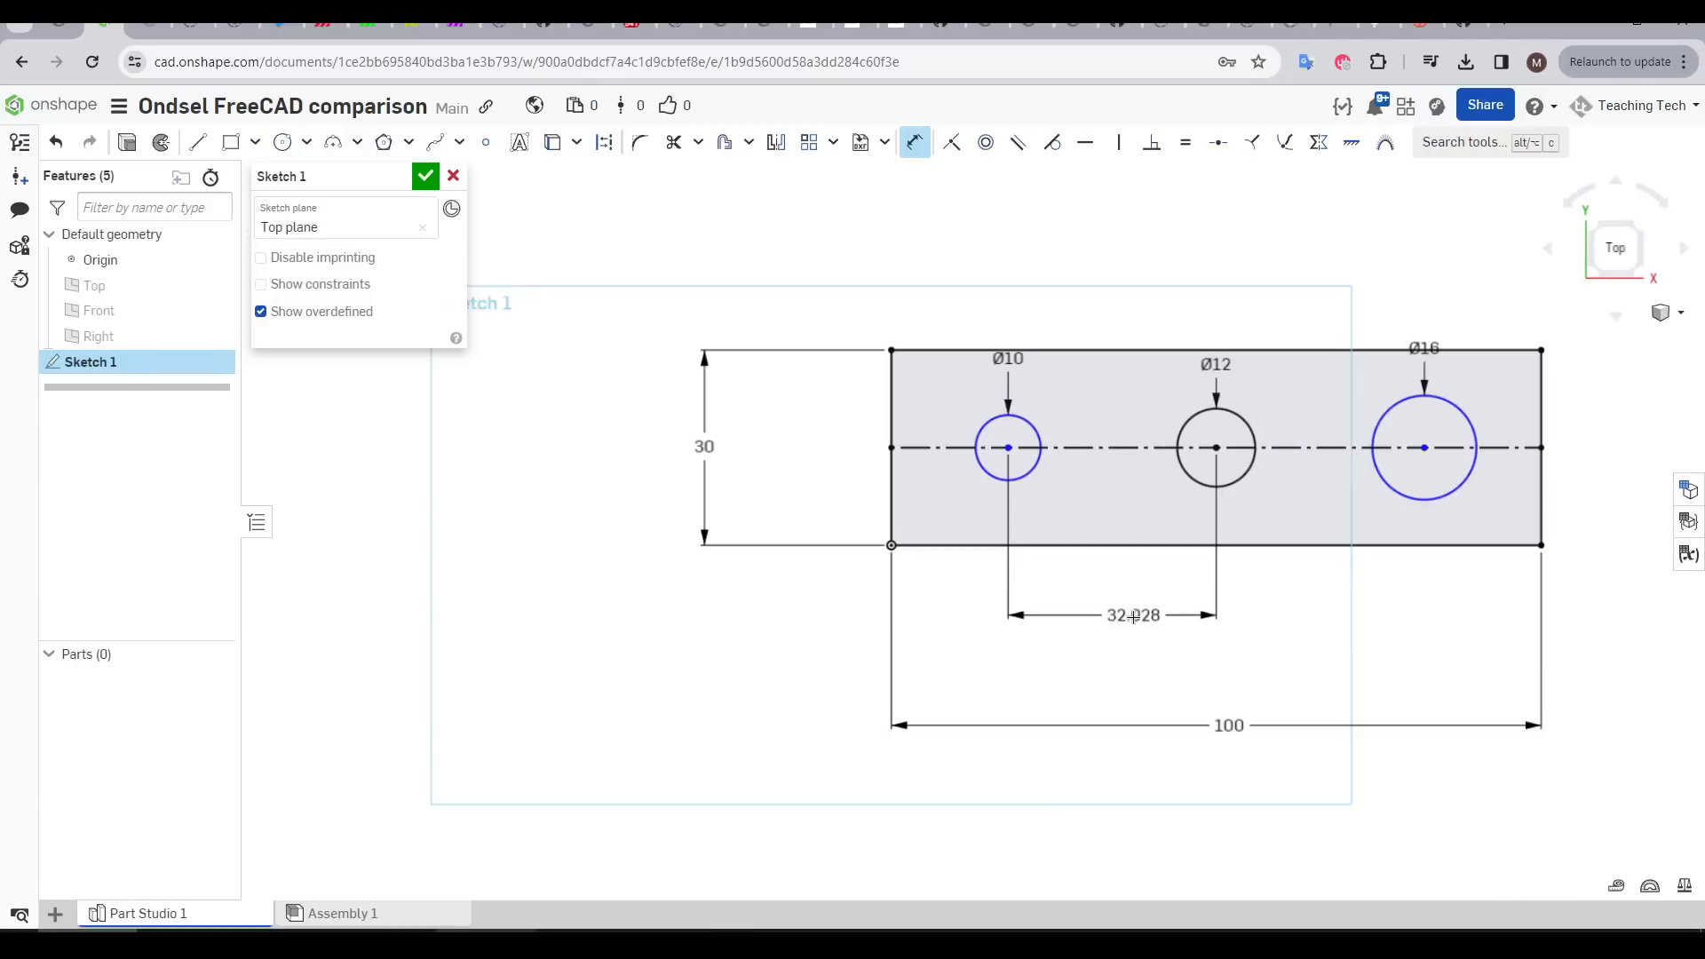
{"action": "left_click", "coordinate": [1133, 617]}
{"action": "type", "text": "40"}
{"action": "key", "text": "Return"}
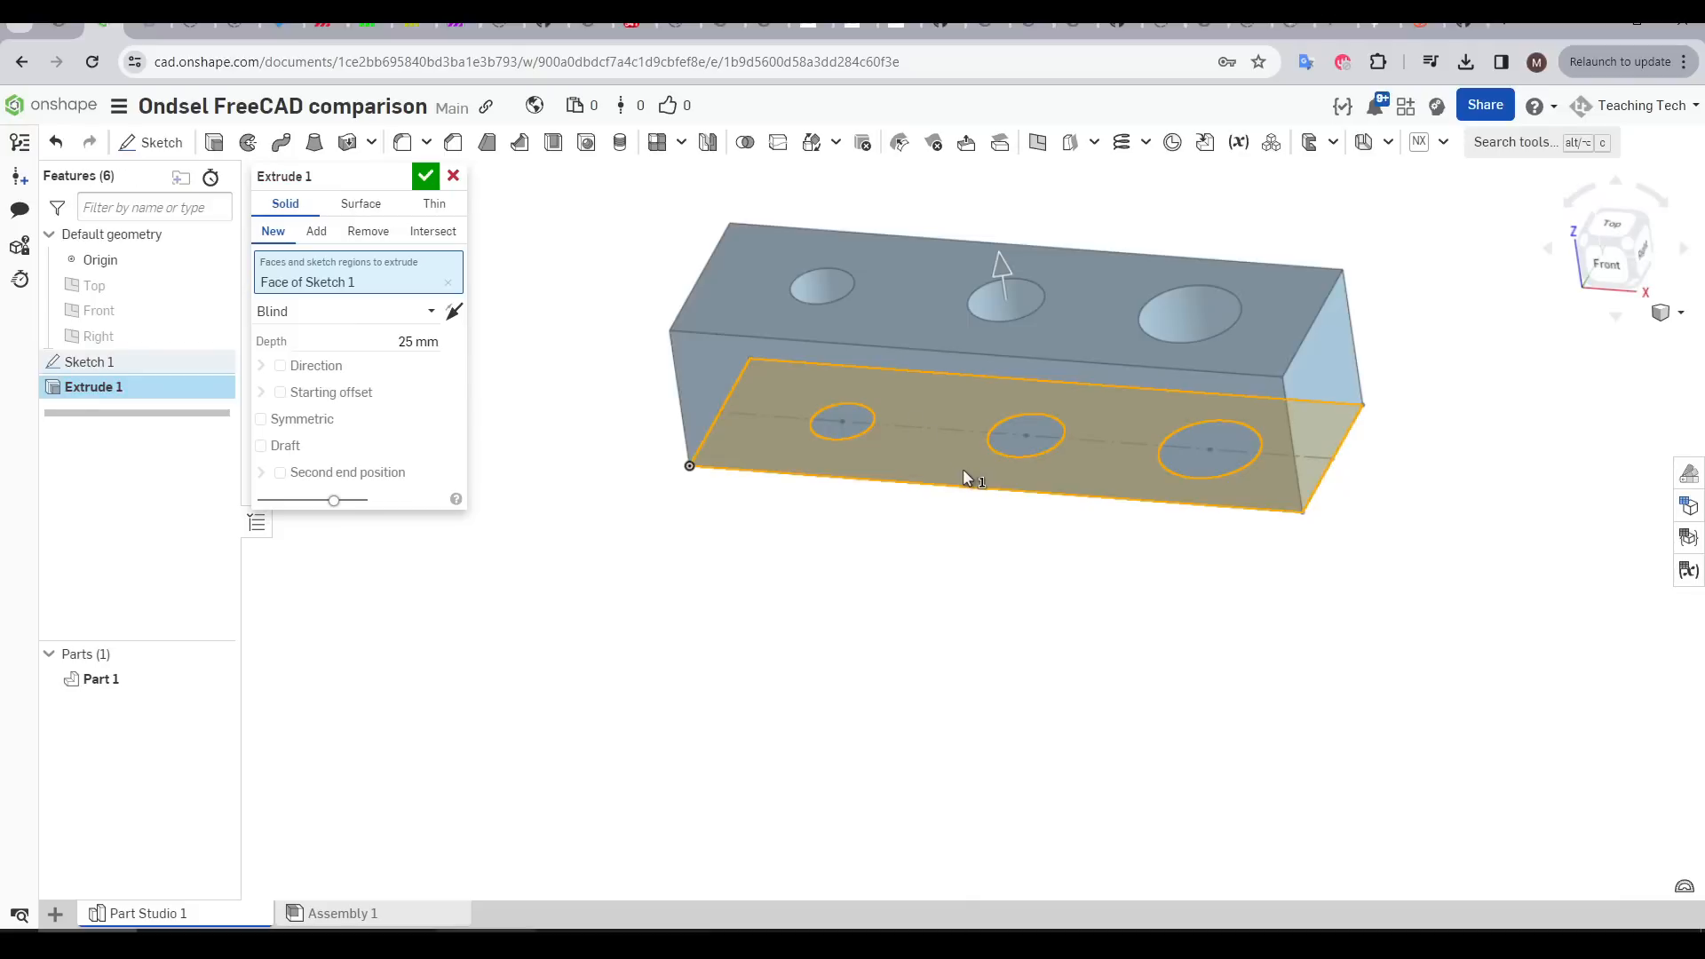
Step: Extrude the holed profile 25 mm and add a 10 mm deep ledge along the lower part of the front face
{"action": "key", "text": "Return"}
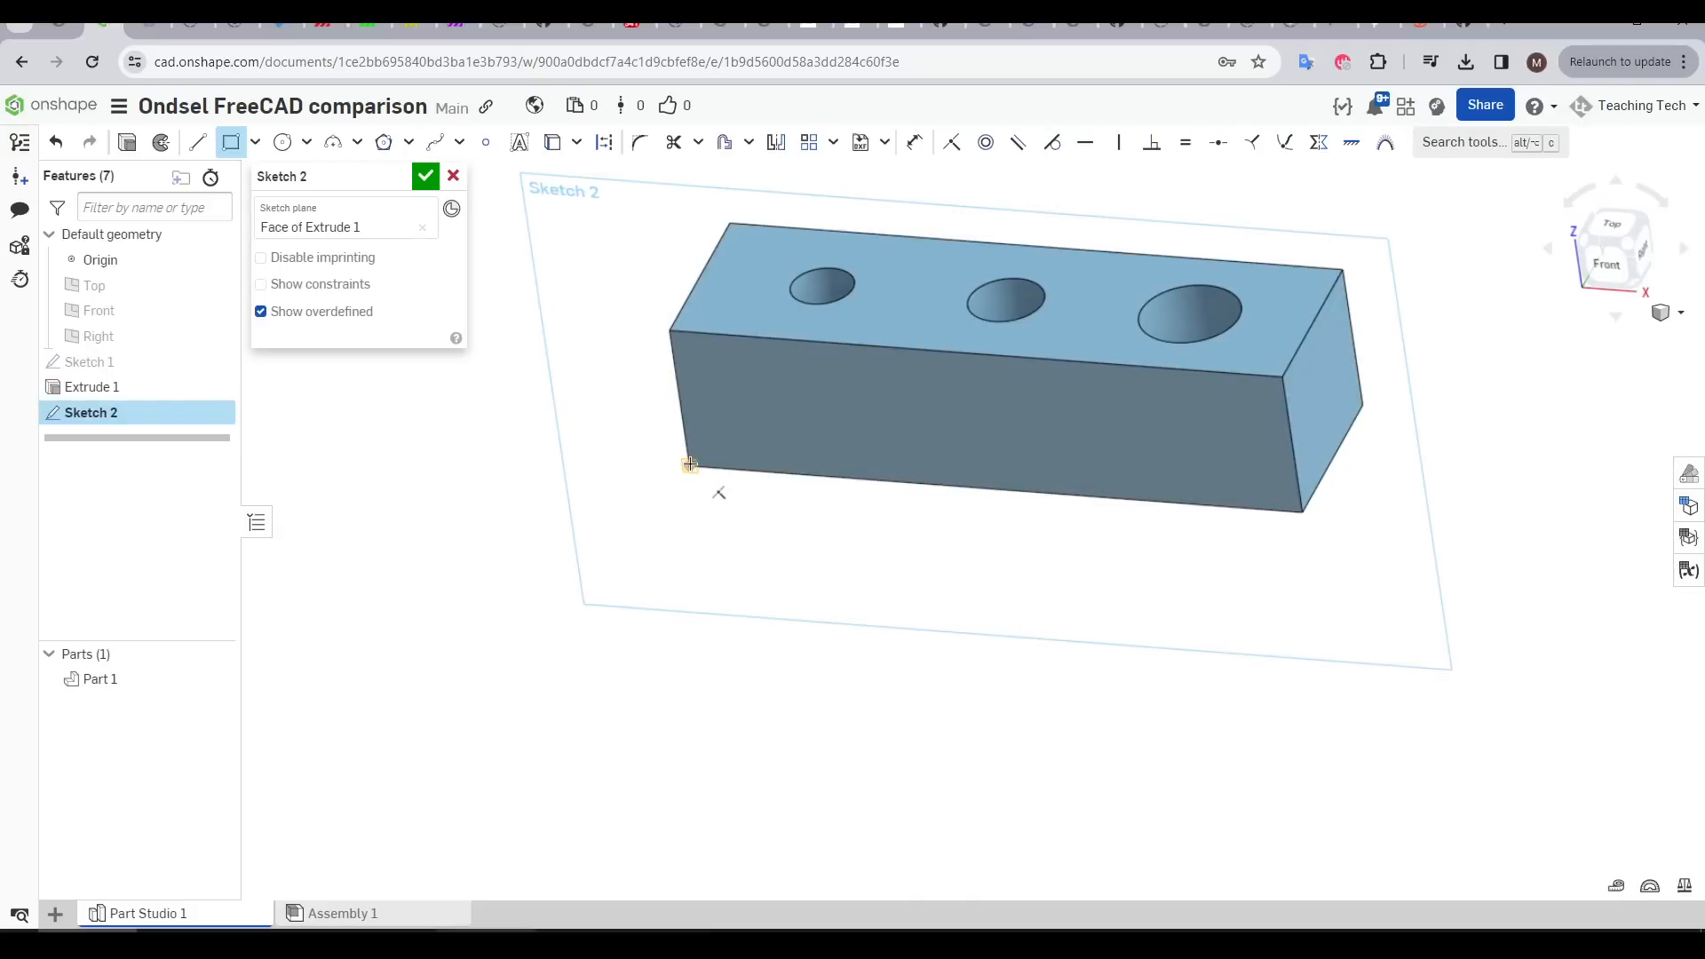
{"action": "left_click", "coordinate": [690, 467]}
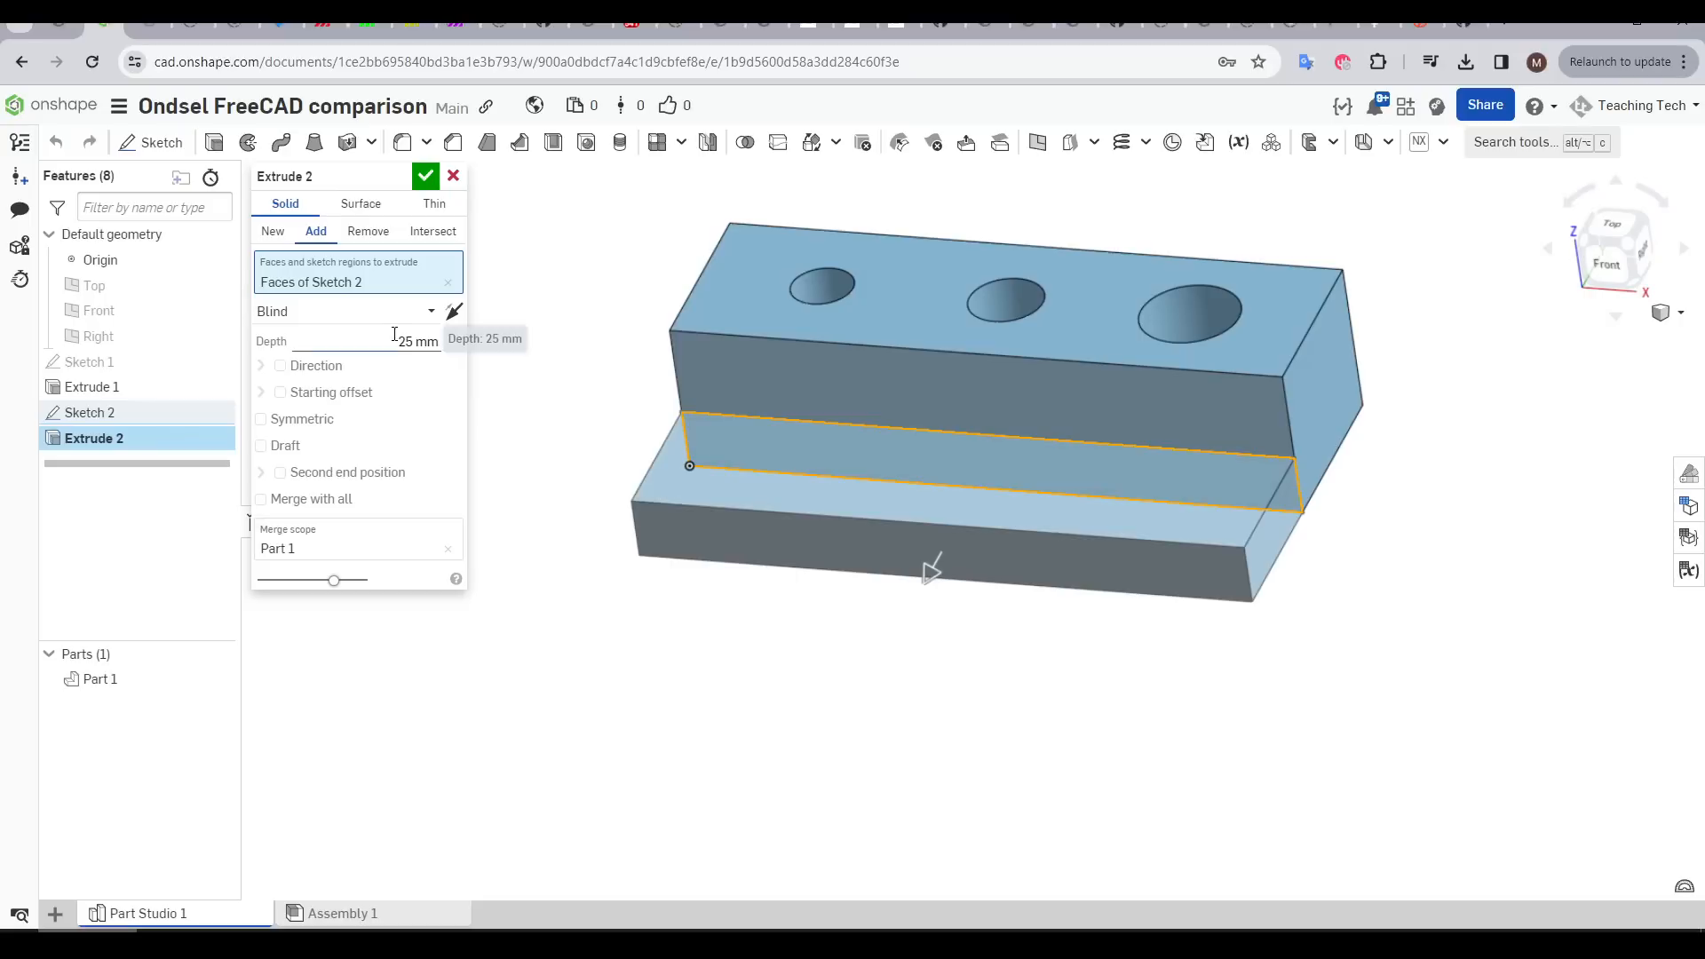
{"action": "left_click", "coordinate": [399, 341]}
{"action": "type", "text": "10"}
{"action": "key", "text": "Return"}
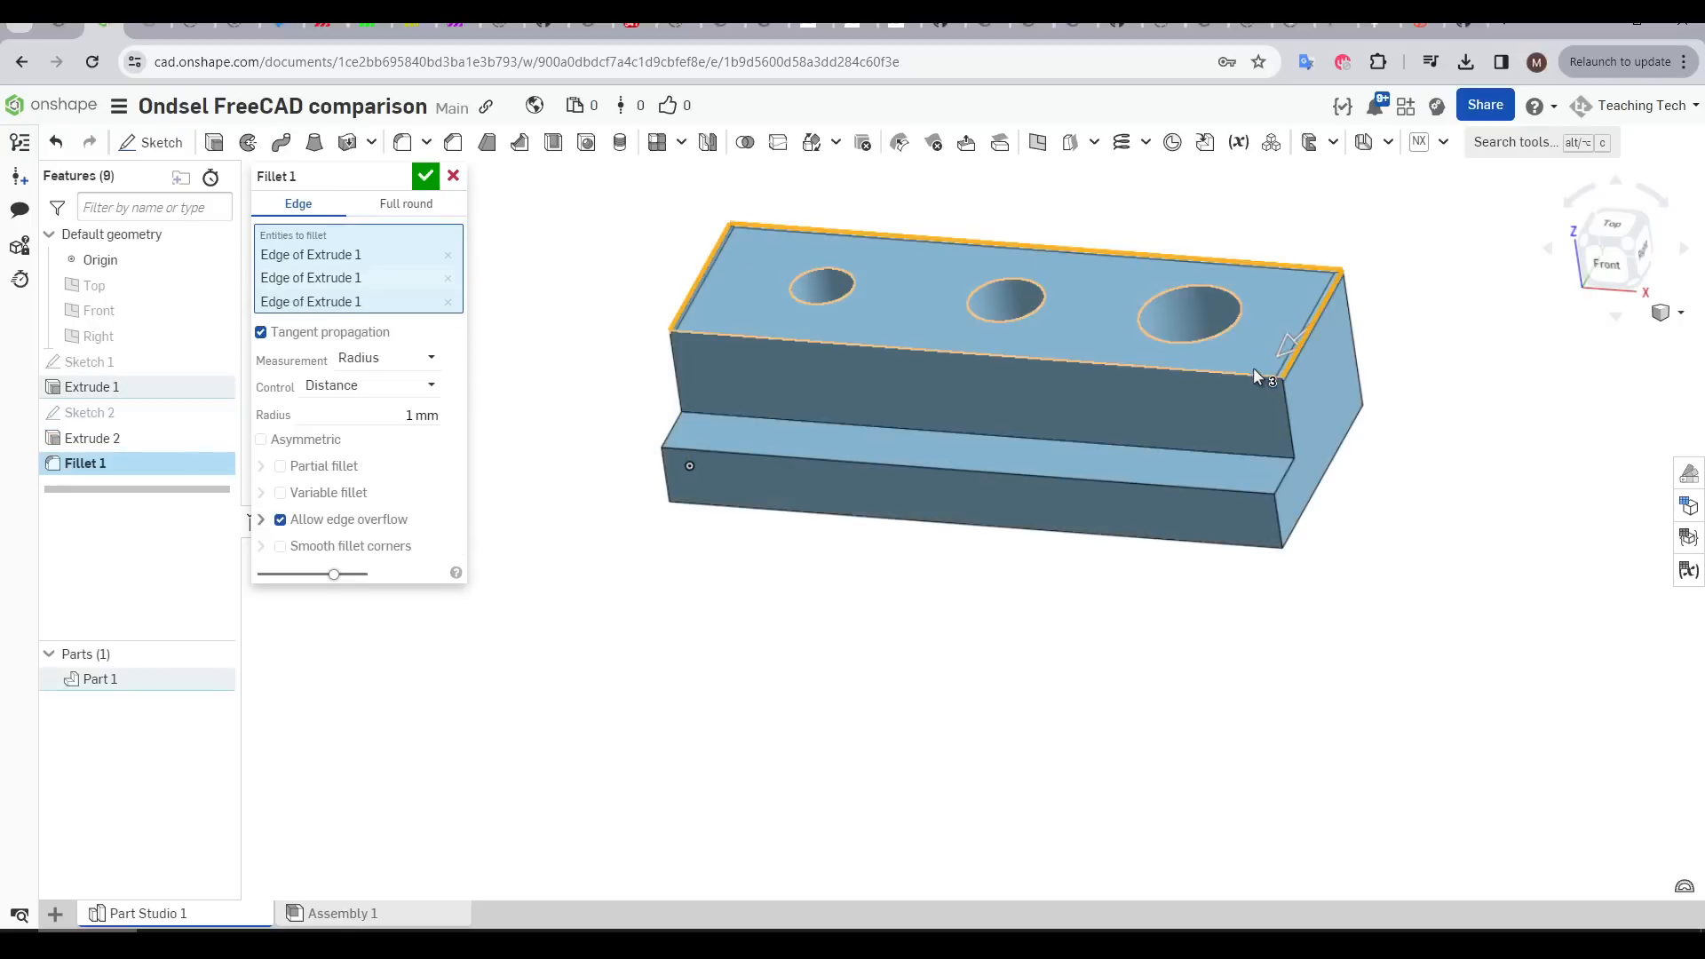
Step: Fillet the block's upper outer edges with a 4 mm radius
{"action": "left_click", "coordinate": [1253, 372]}
{"action": "left_click", "coordinate": [404, 437]}
{"action": "type", "text": "4"}
{"action": "key", "text": "Return"}
{"action": "key", "text": "Return"}
{"action": "right_click_drag", "start_coordinate": [733, 502], "coordinate": [1104, 696]}
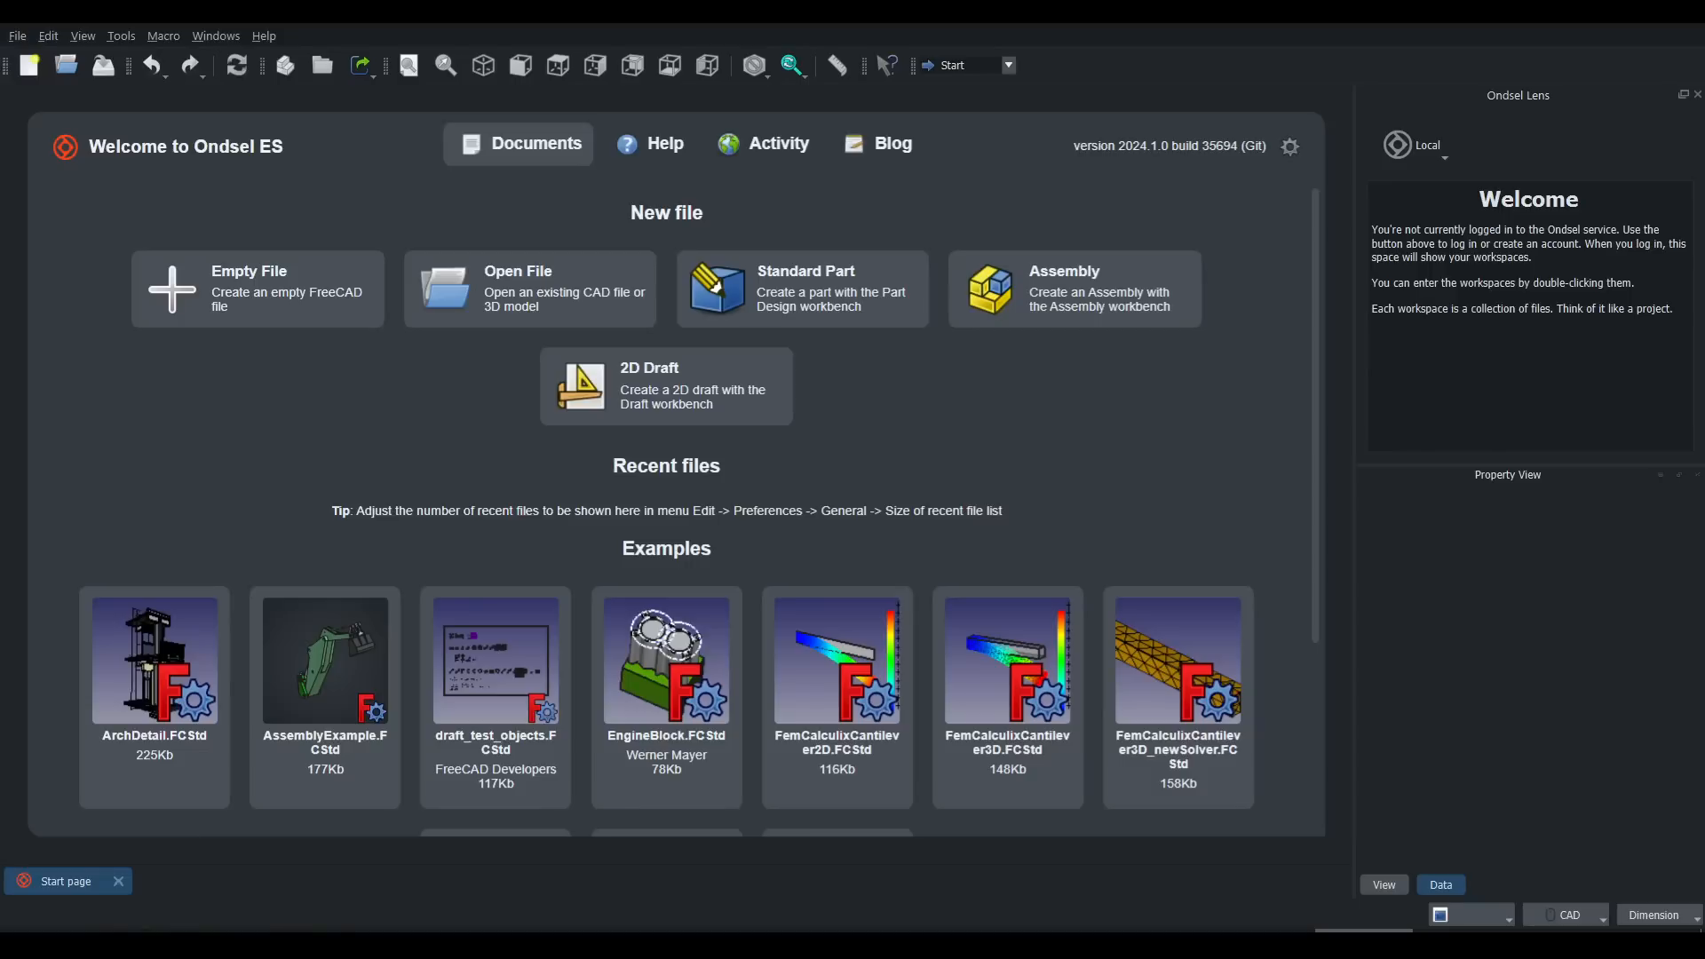
Step: In Ondsel ES, start a new Standard Part and create a sketch on the XY-plane
{"action": "left_click", "coordinate": [810, 284]}
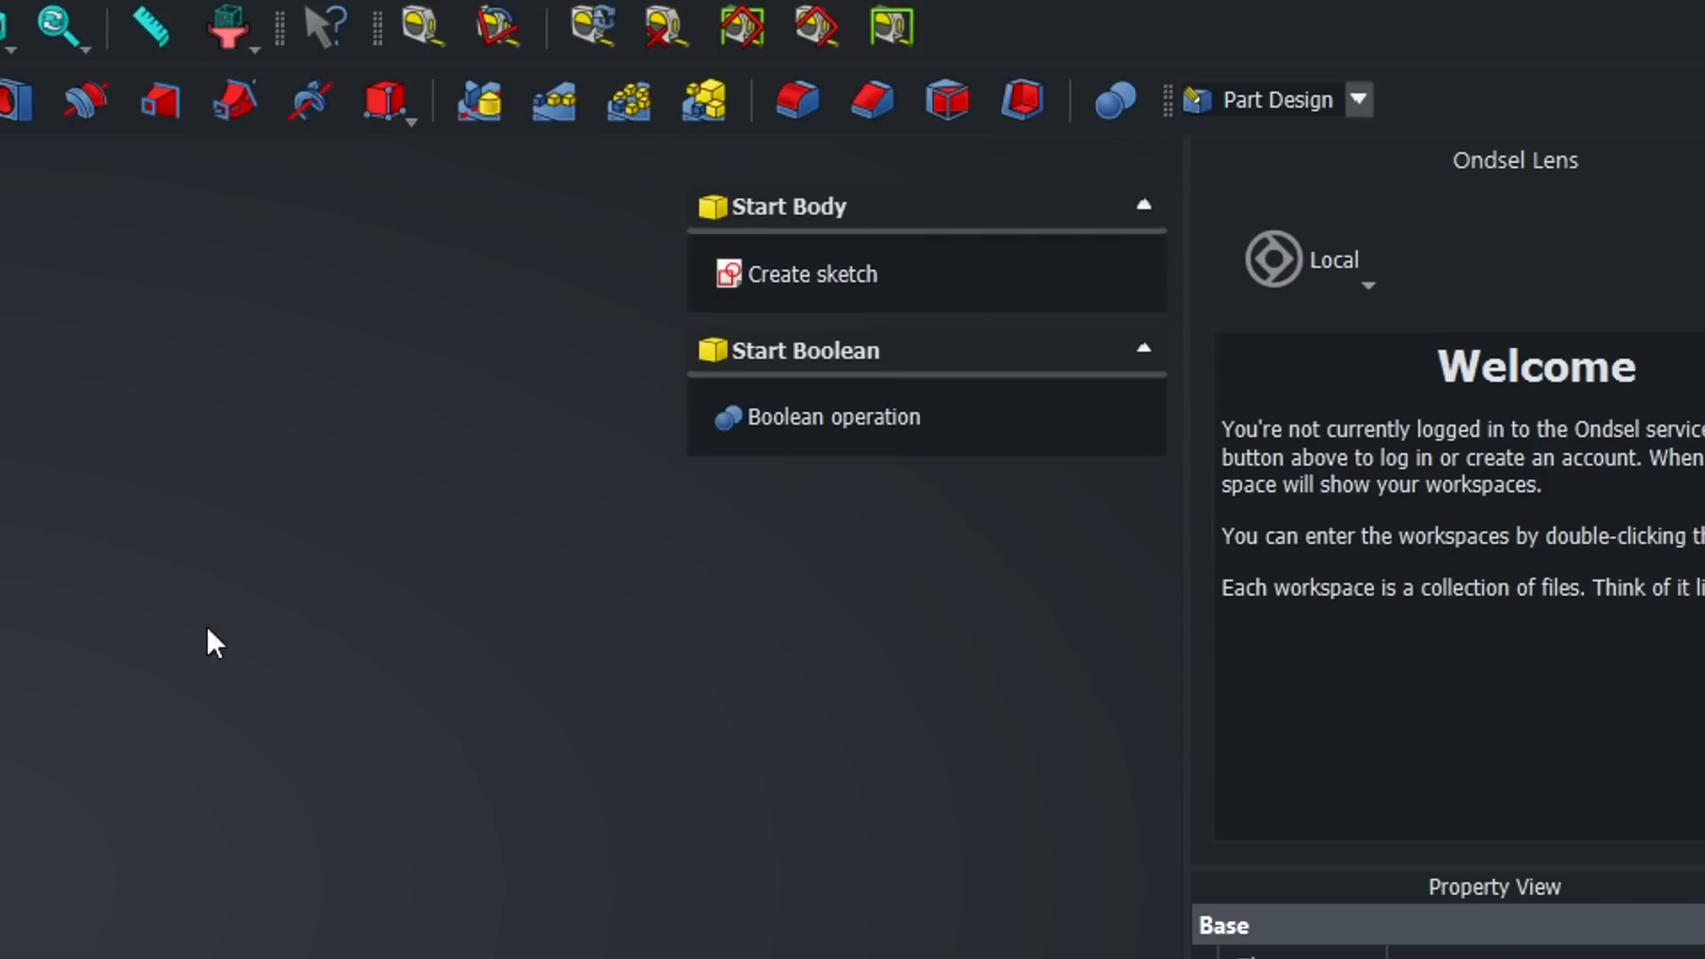
{"action": "left_click", "coordinate": [810, 276]}
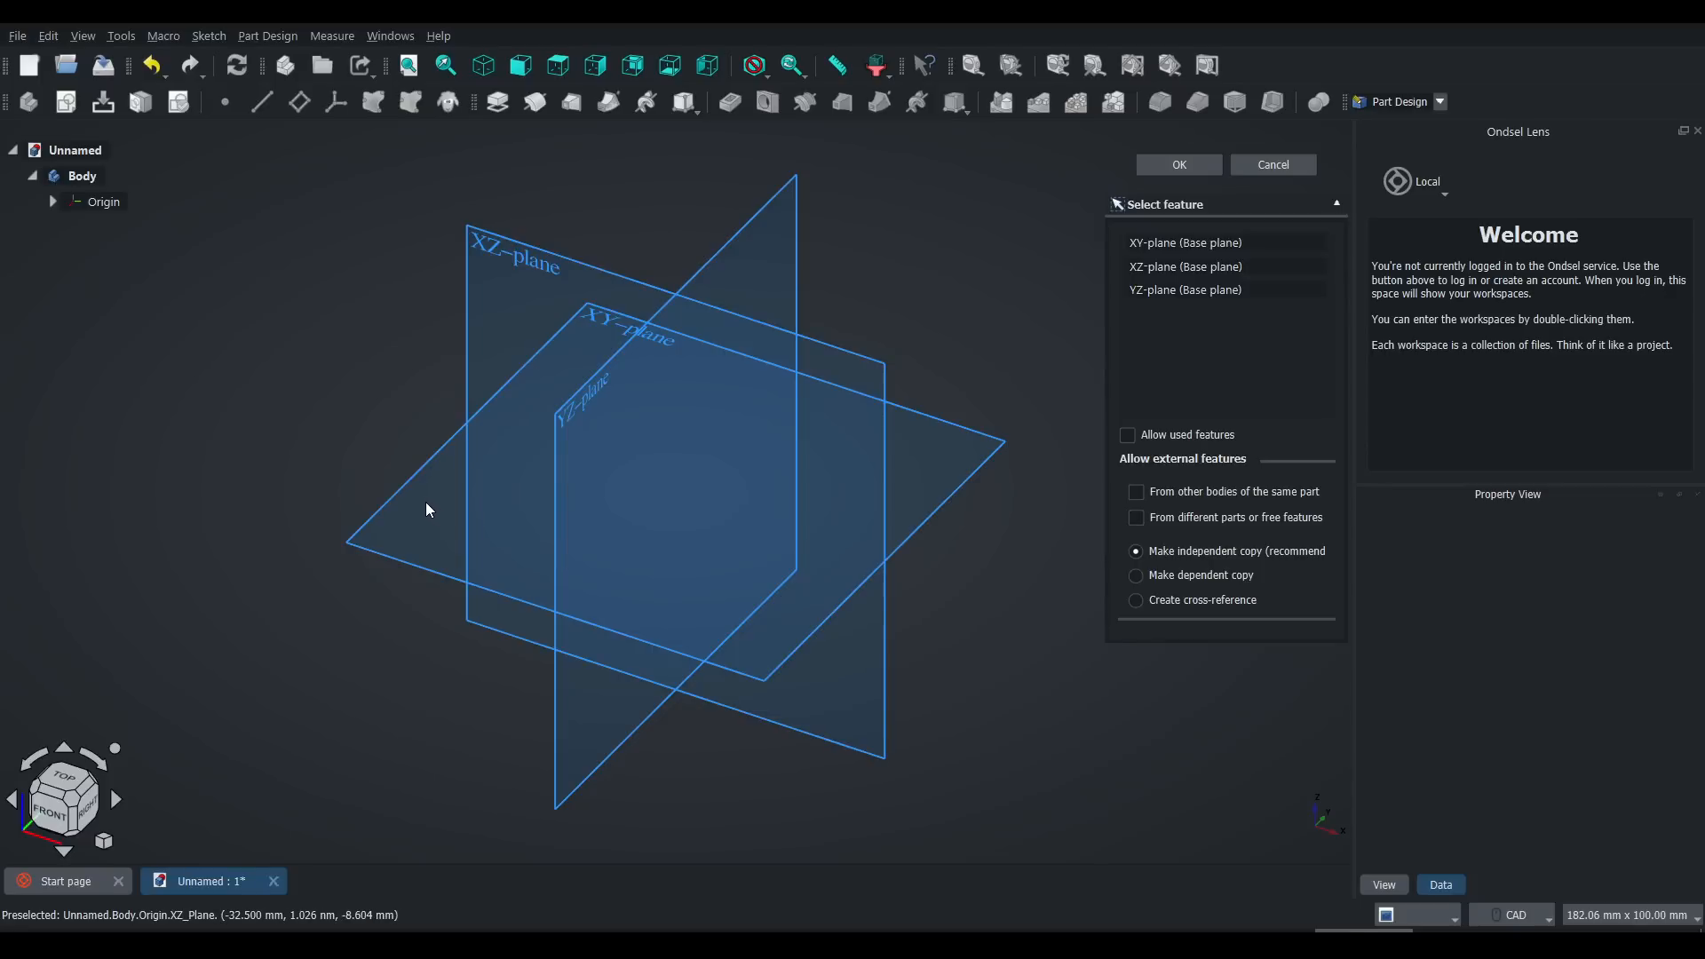
{"action": "left_click", "coordinate": [1189, 243]}
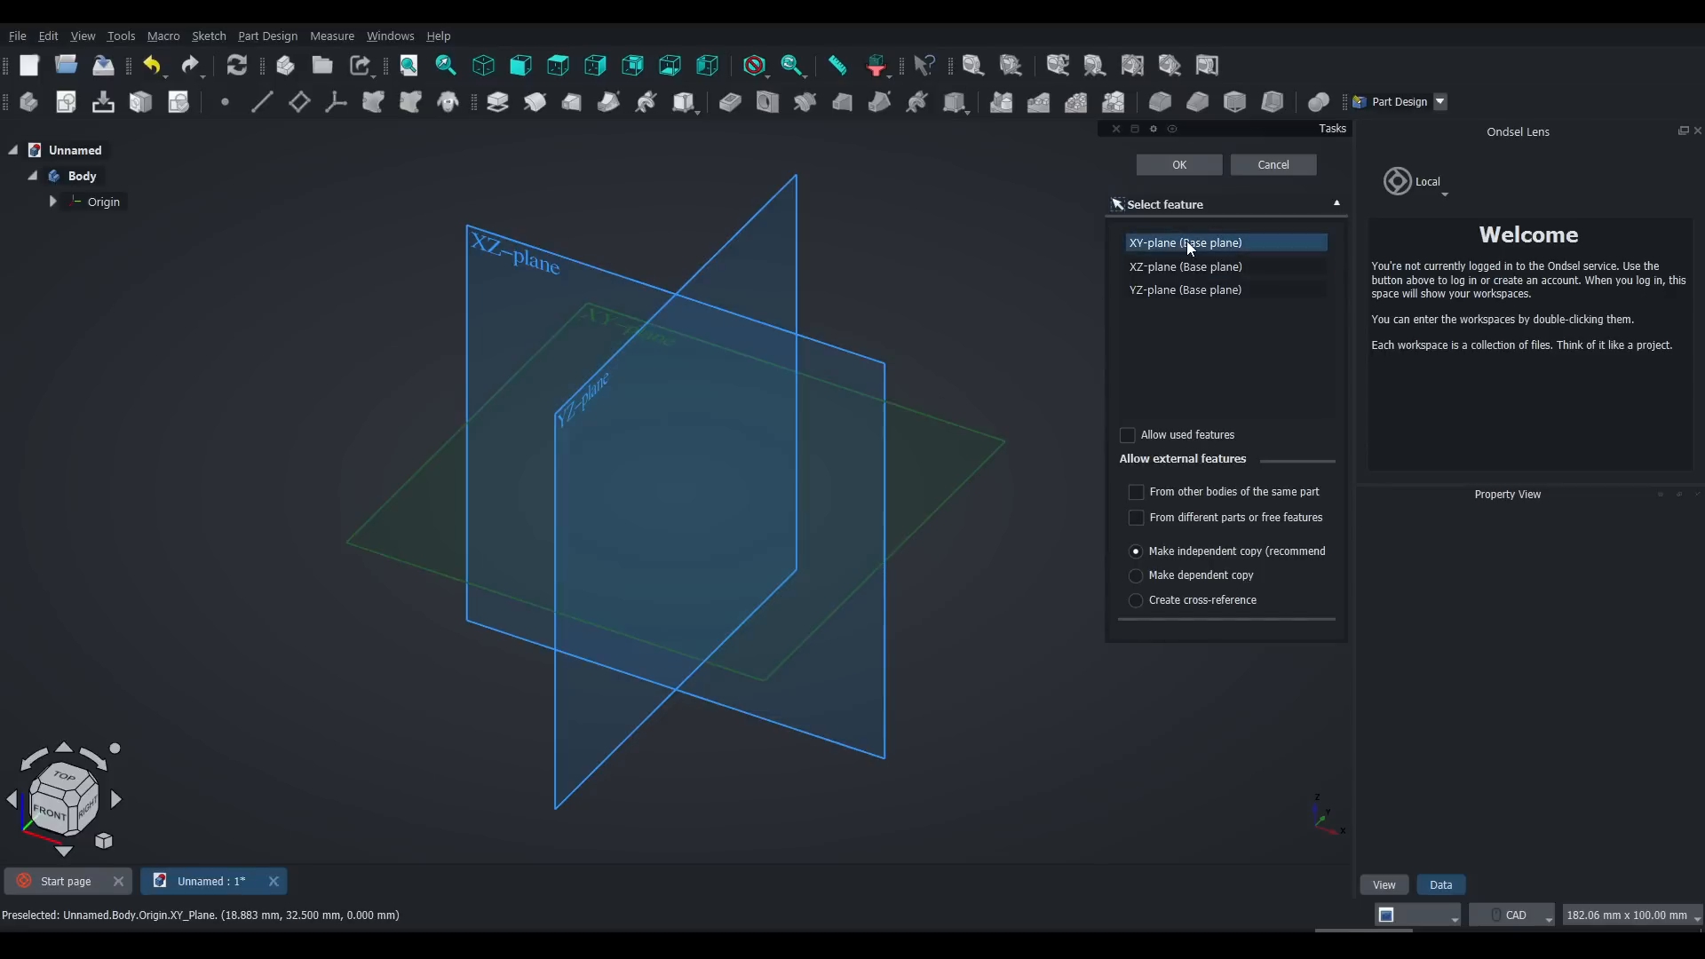
{"action": "left_click", "coordinate": [422, 535]}
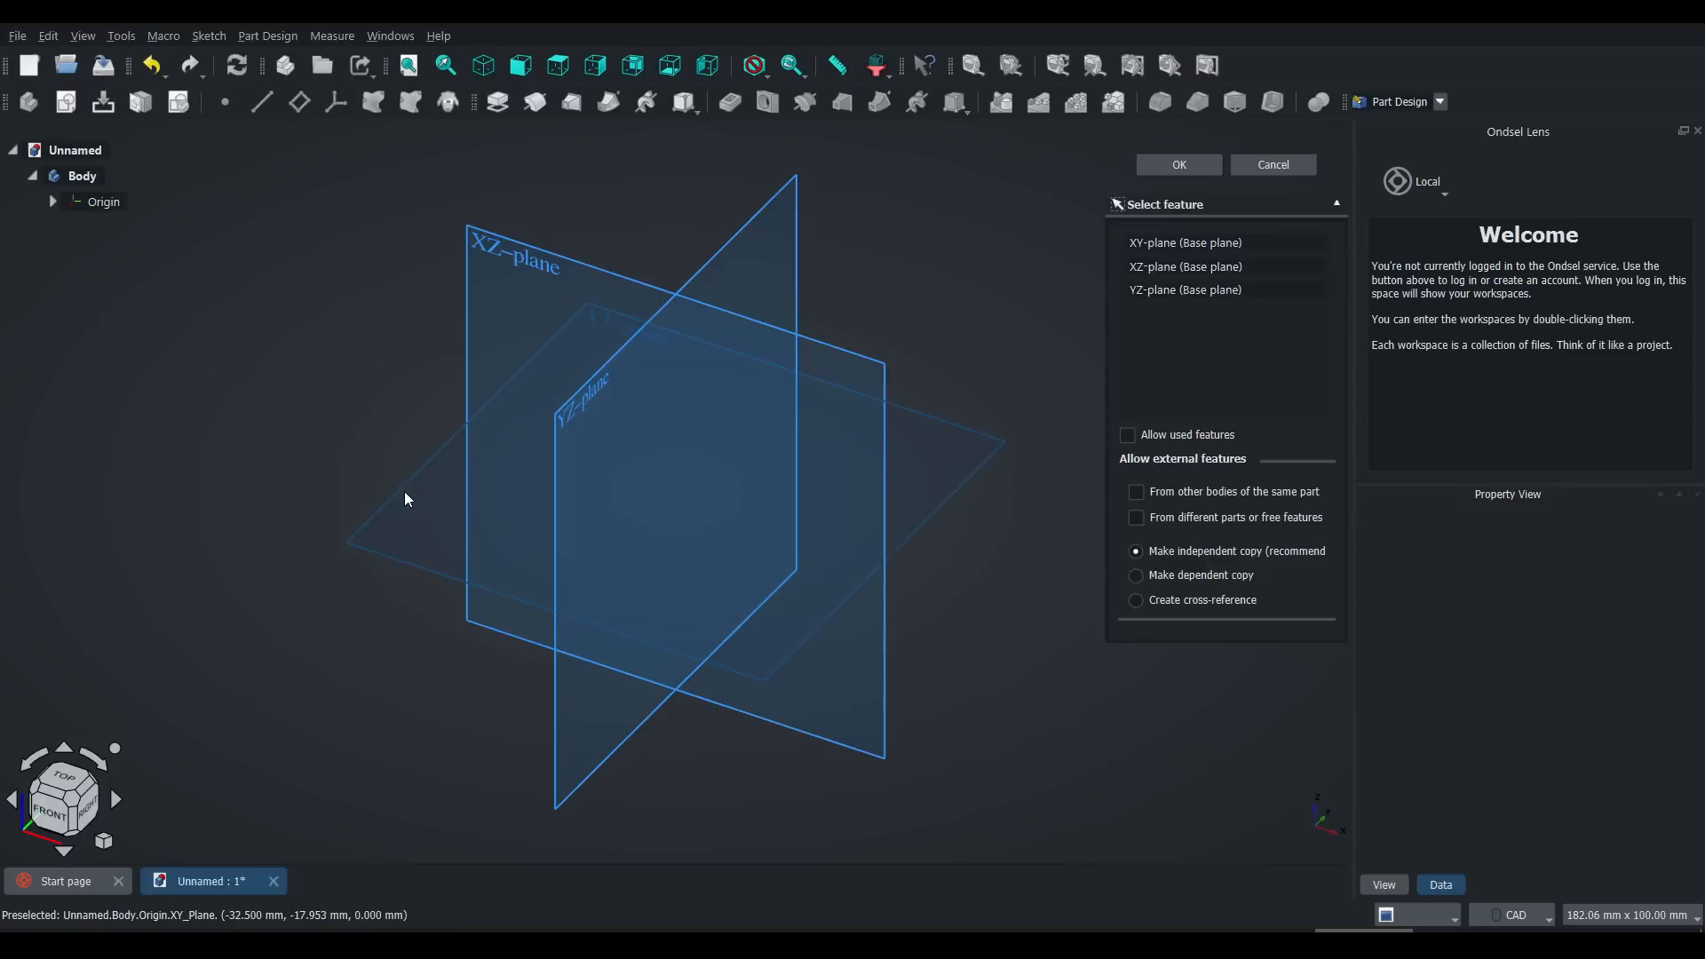
{"action": "left_click", "coordinate": [426, 525]}
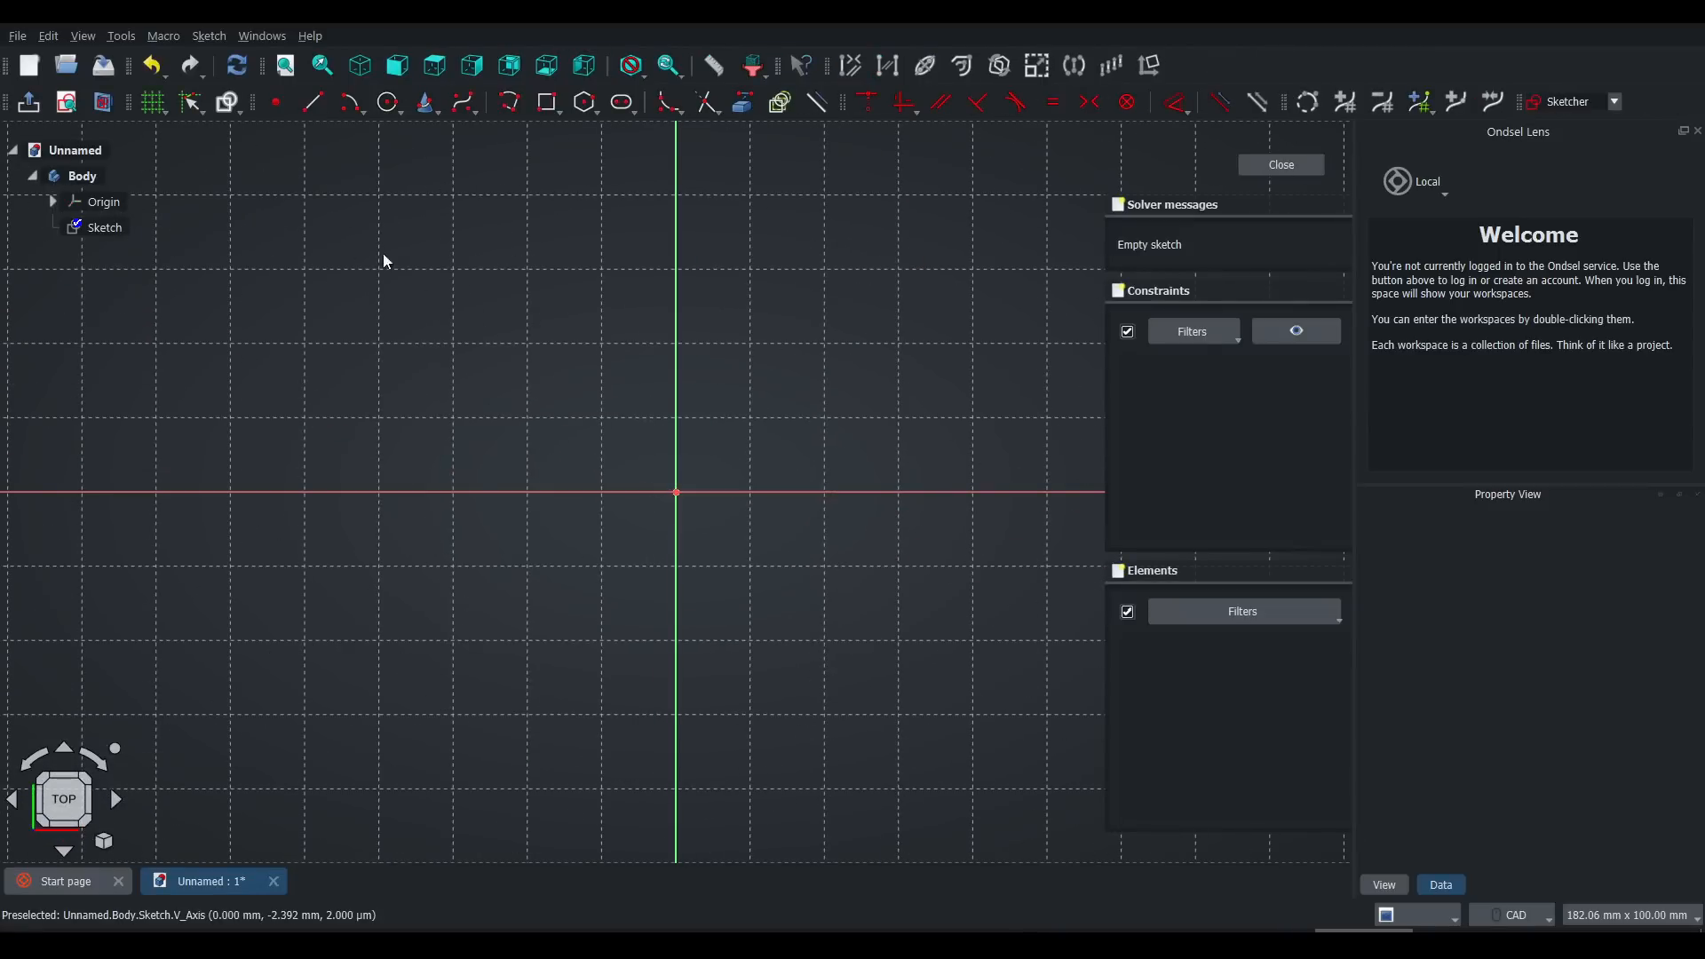
Step: Draw a rectangle about 50 mm wide and 30 mm high with its lower-left corner at the origin
{"action": "left_click", "coordinate": [547, 101]}
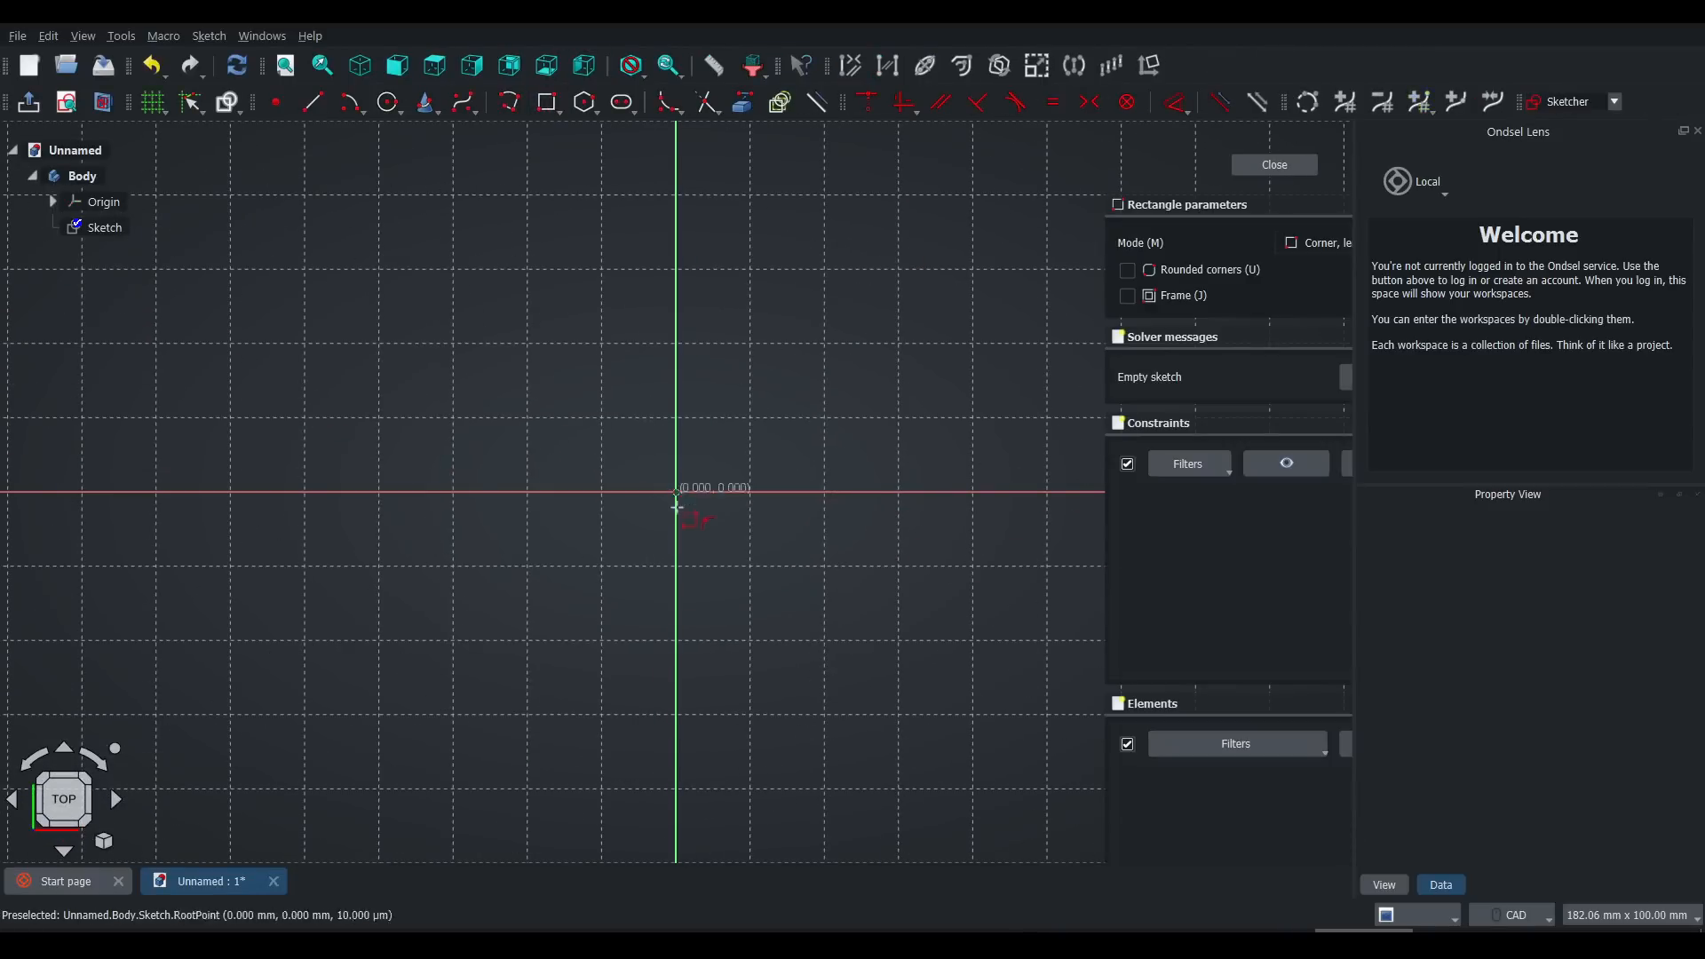
{"action": "left_click", "coordinate": [674, 492]}
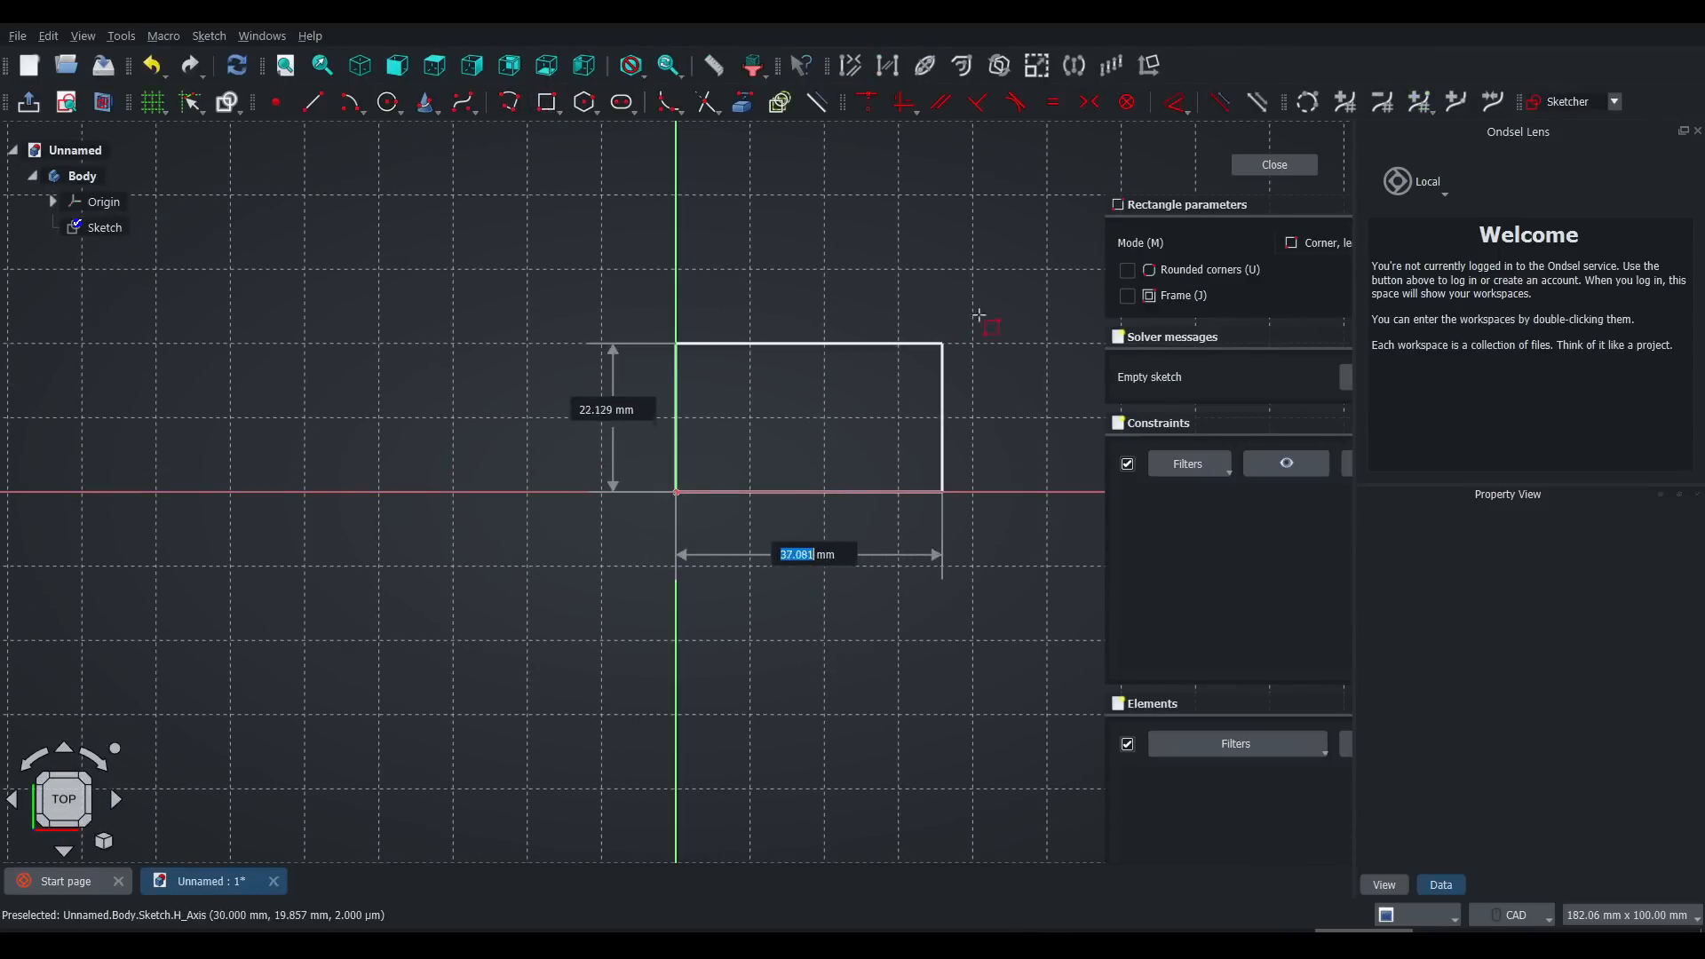
{"action": "left_click", "coordinate": [1049, 269]}
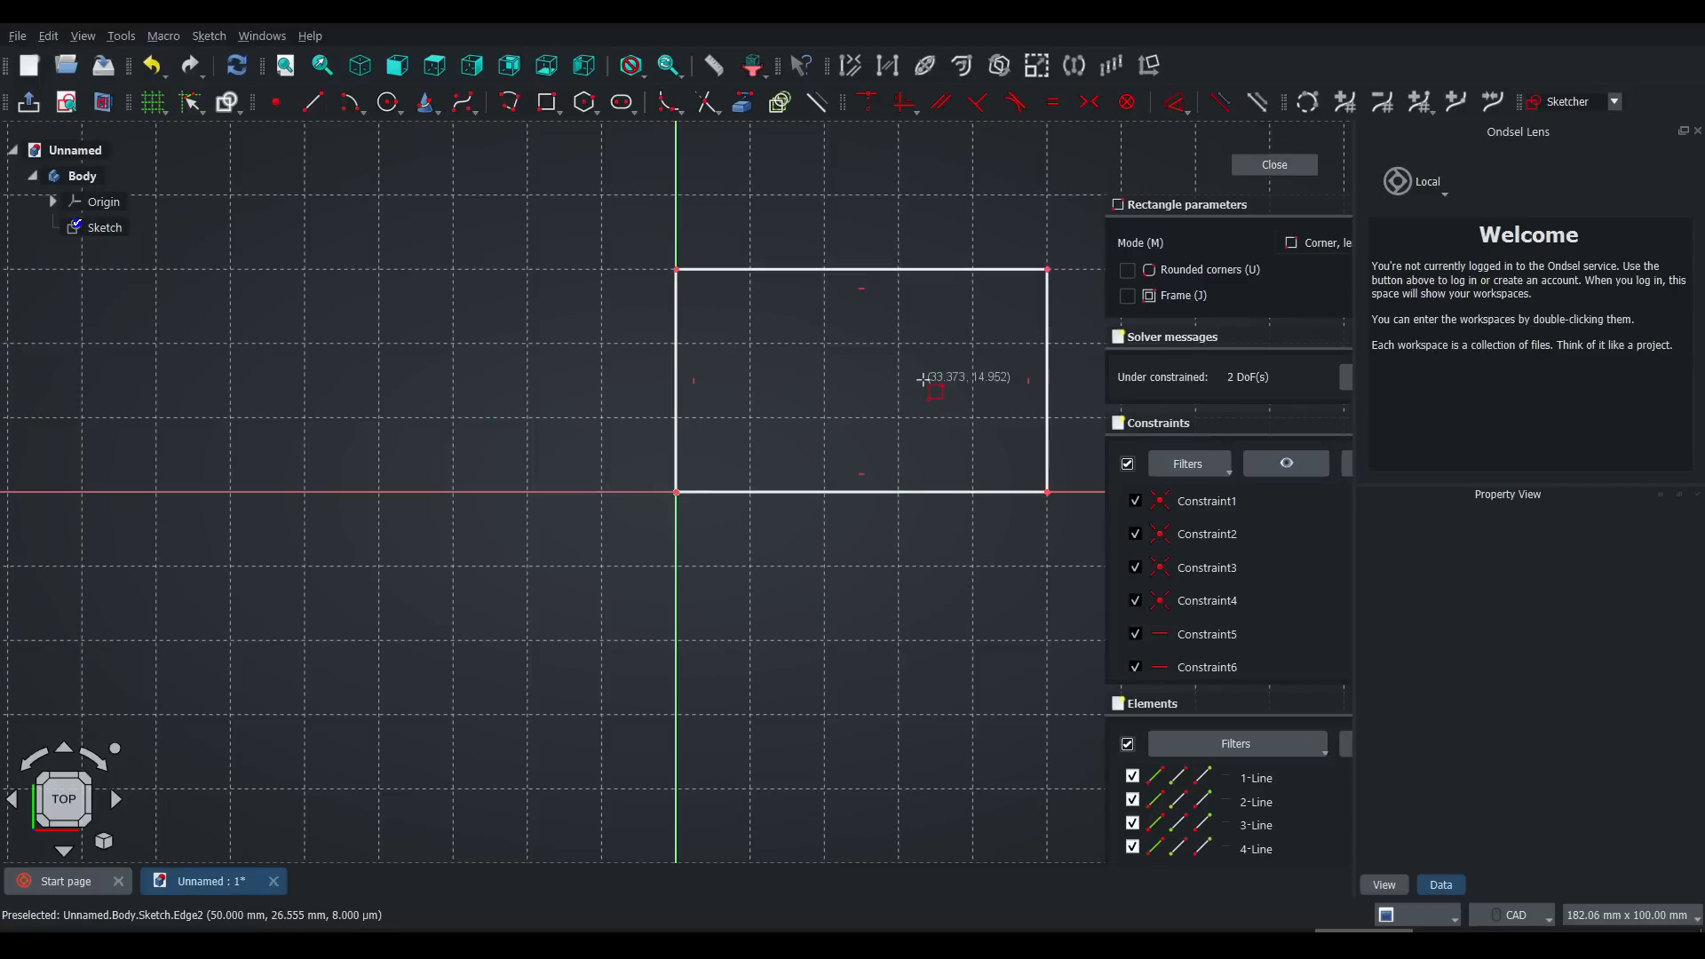
Step: Dimension the rectangle to a width of 100 mm and a height of 30 mm
{"action": "key", "text": "Escape"}
{"action": "left_click_drag", "start_coordinate": [875, 269], "coordinate": [875, 224]}
{"action": "type", "text": "1"}
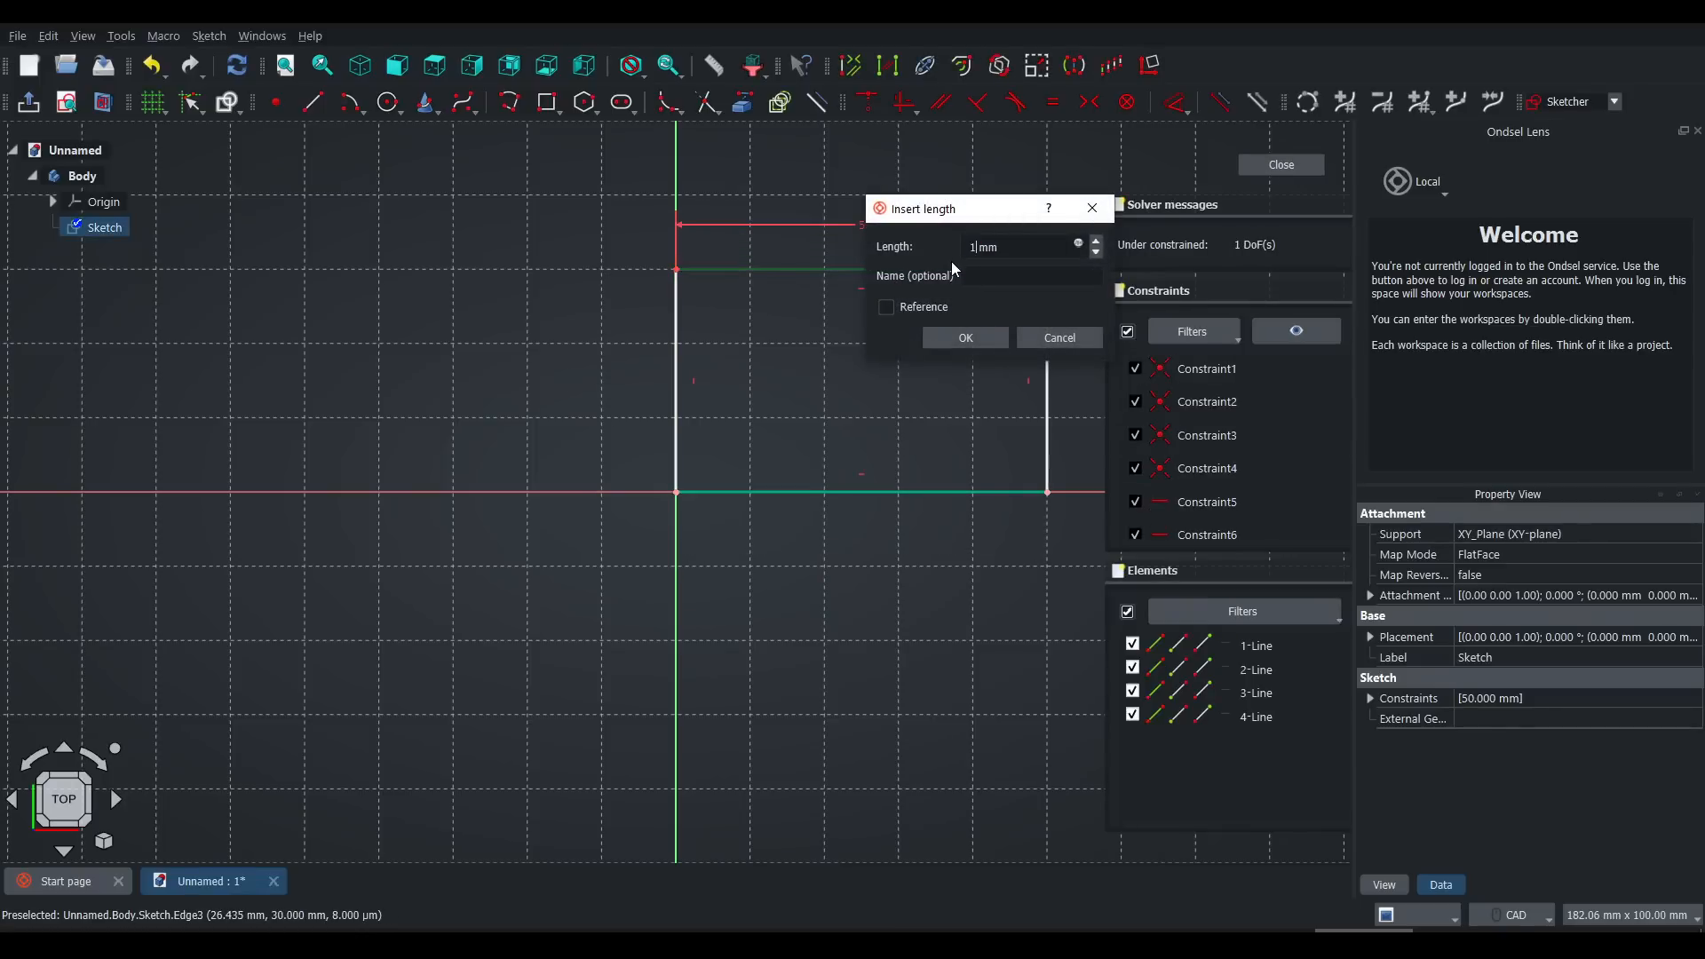
{"action": "type", "text": "00"}
{"action": "key", "text": "Return"}
Step: Draw a horizontal centre line across the rectangle, from the midpoint of its left side to the midpoint of its right side
{"action": "left_click", "coordinate": [311, 102]}
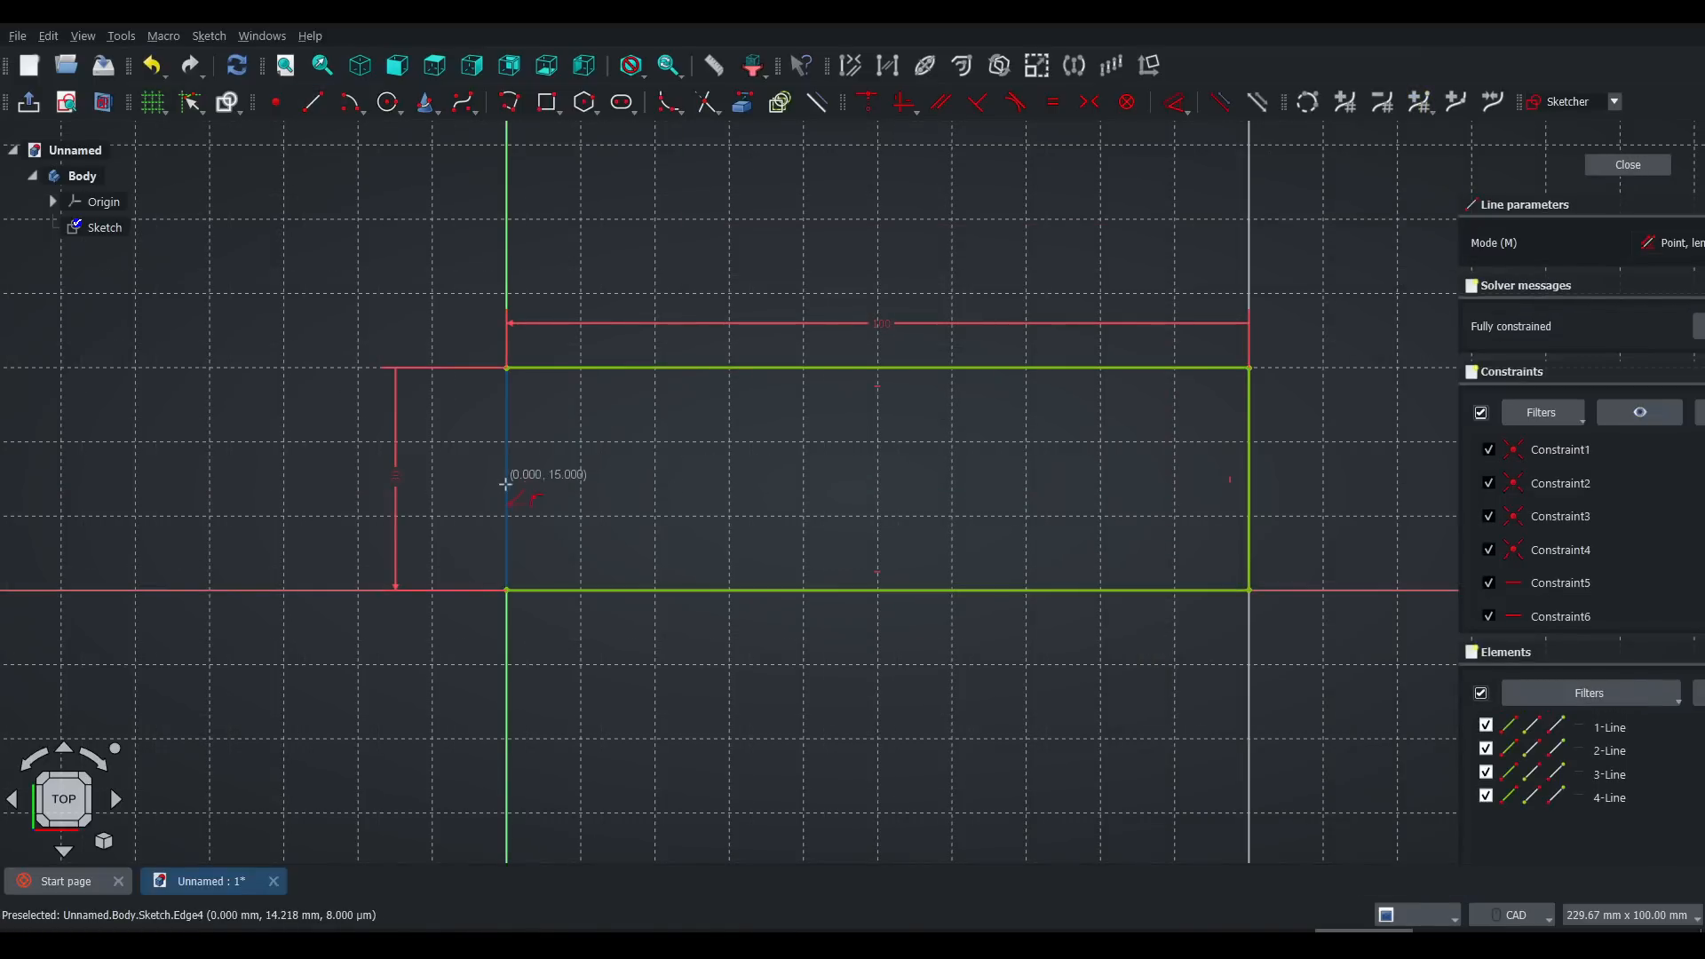
{"action": "left_click", "coordinate": [508, 476]}
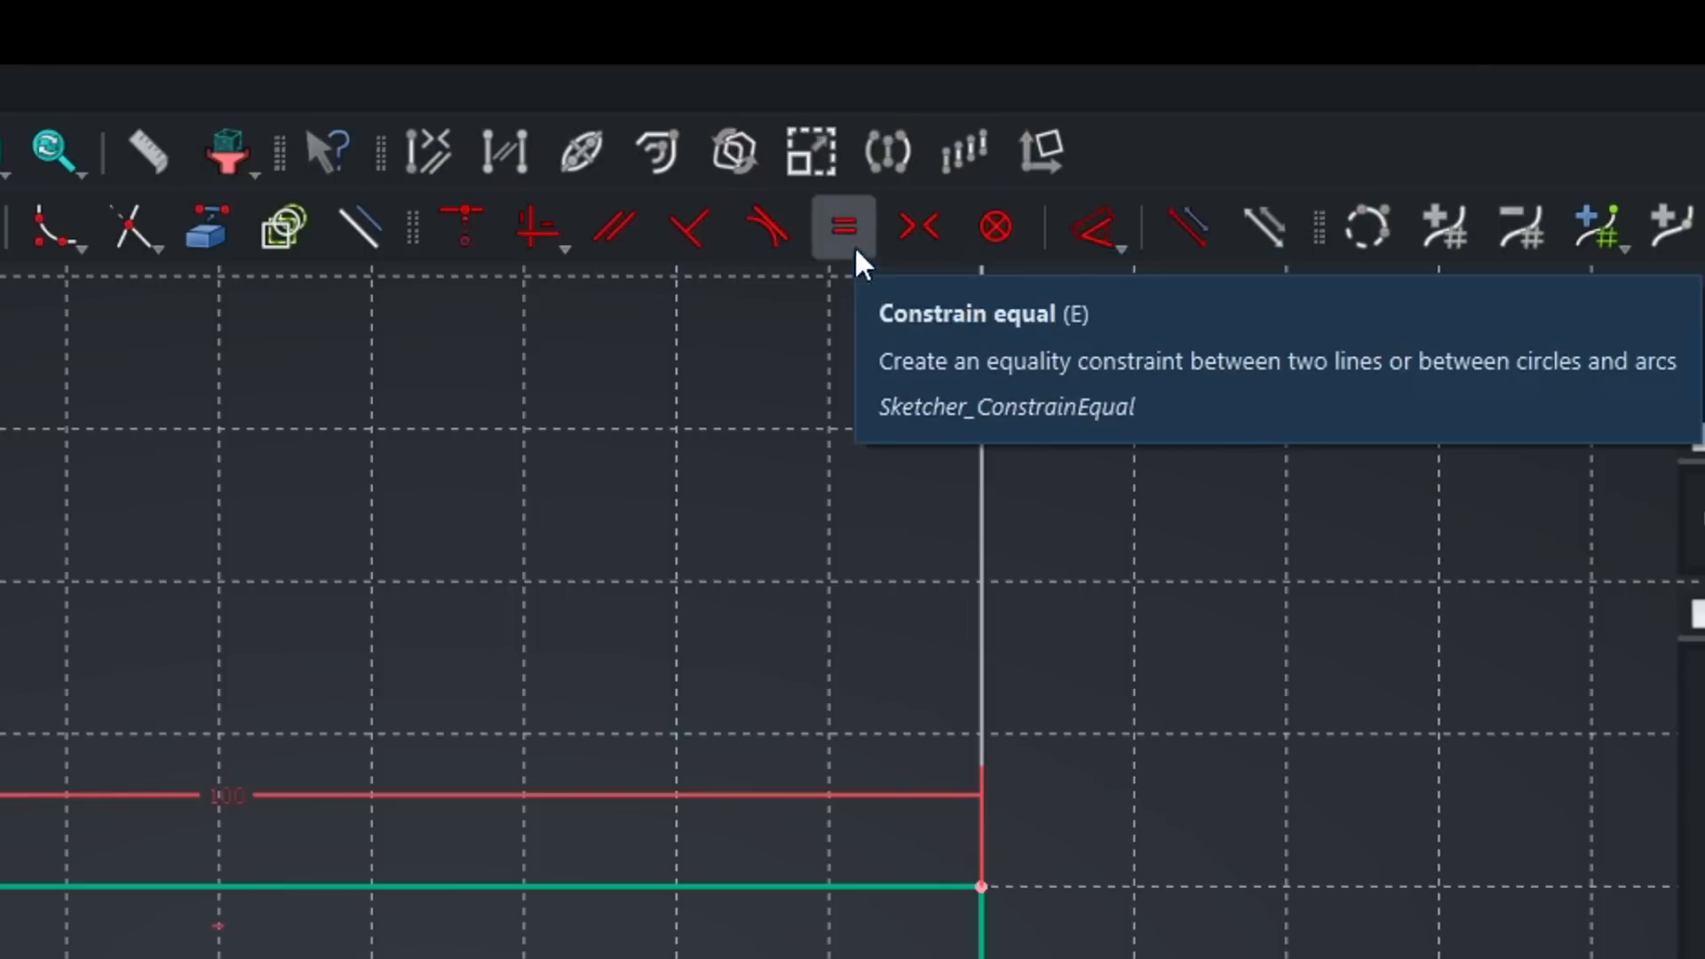
{"action": "left_click", "coordinate": [1122, 231]}
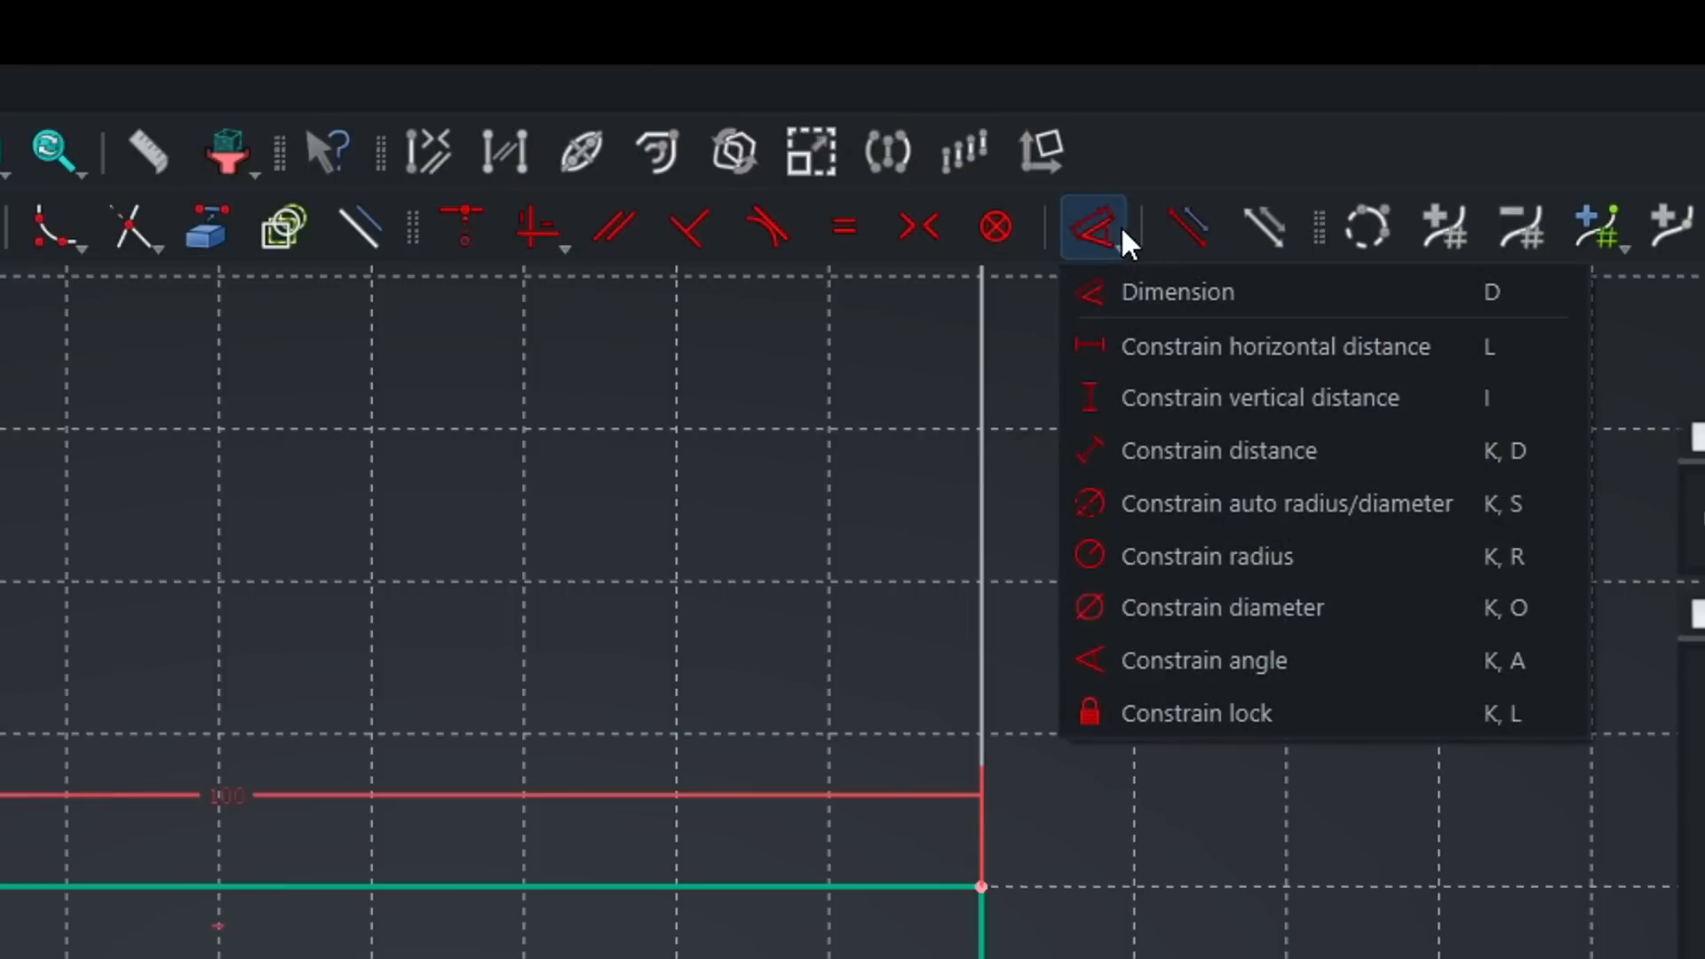
{"action": "left_click", "coordinate": [1101, 233]}
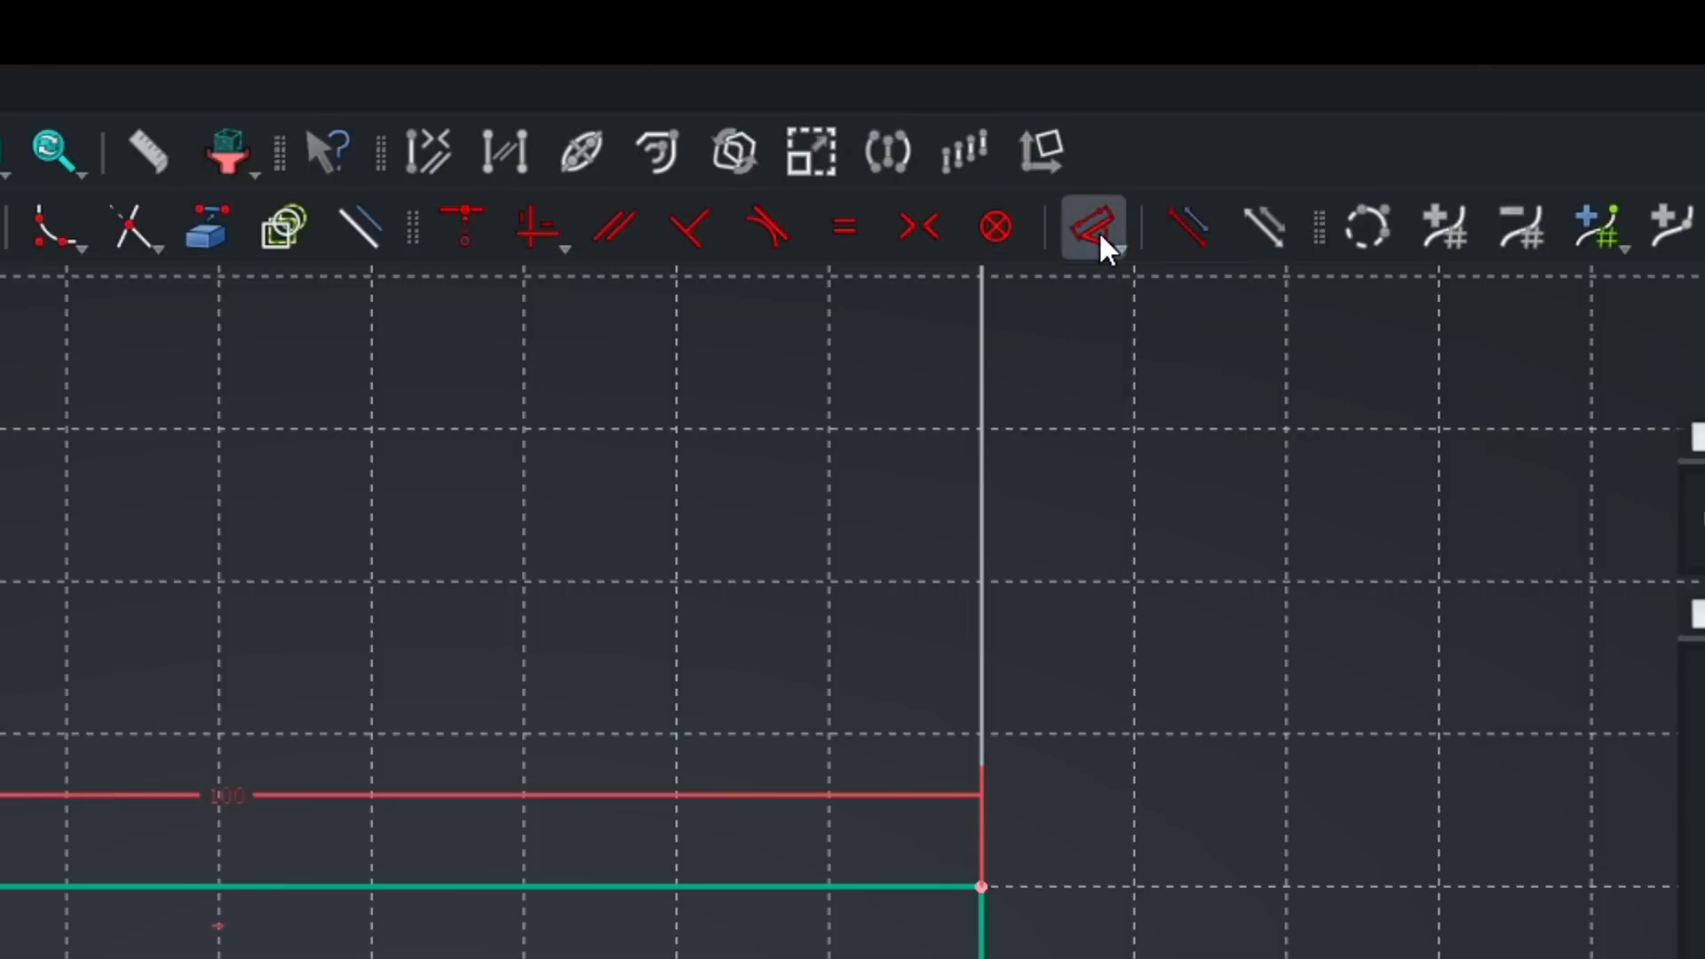
Step: Draw three circles along the centre line, the first about 5.8 mm in radius and the second centred at the line's midpoint
{"action": "left_click", "coordinate": [522, 534]}
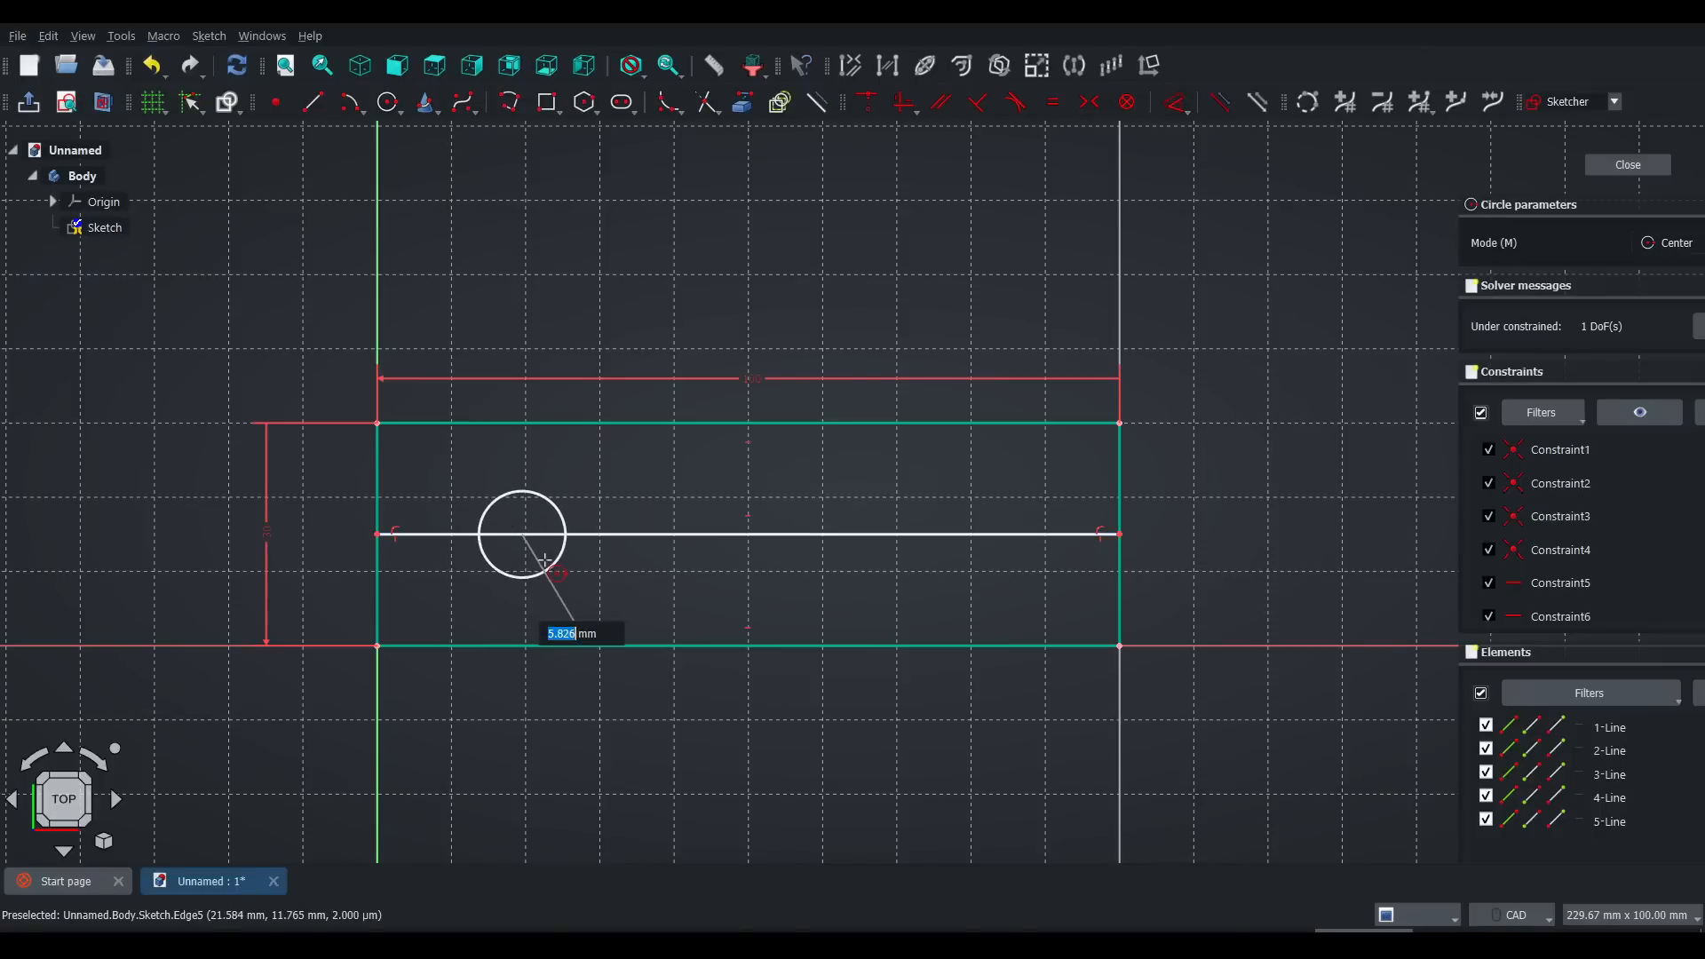
{"action": "left_click", "coordinate": [548, 569]}
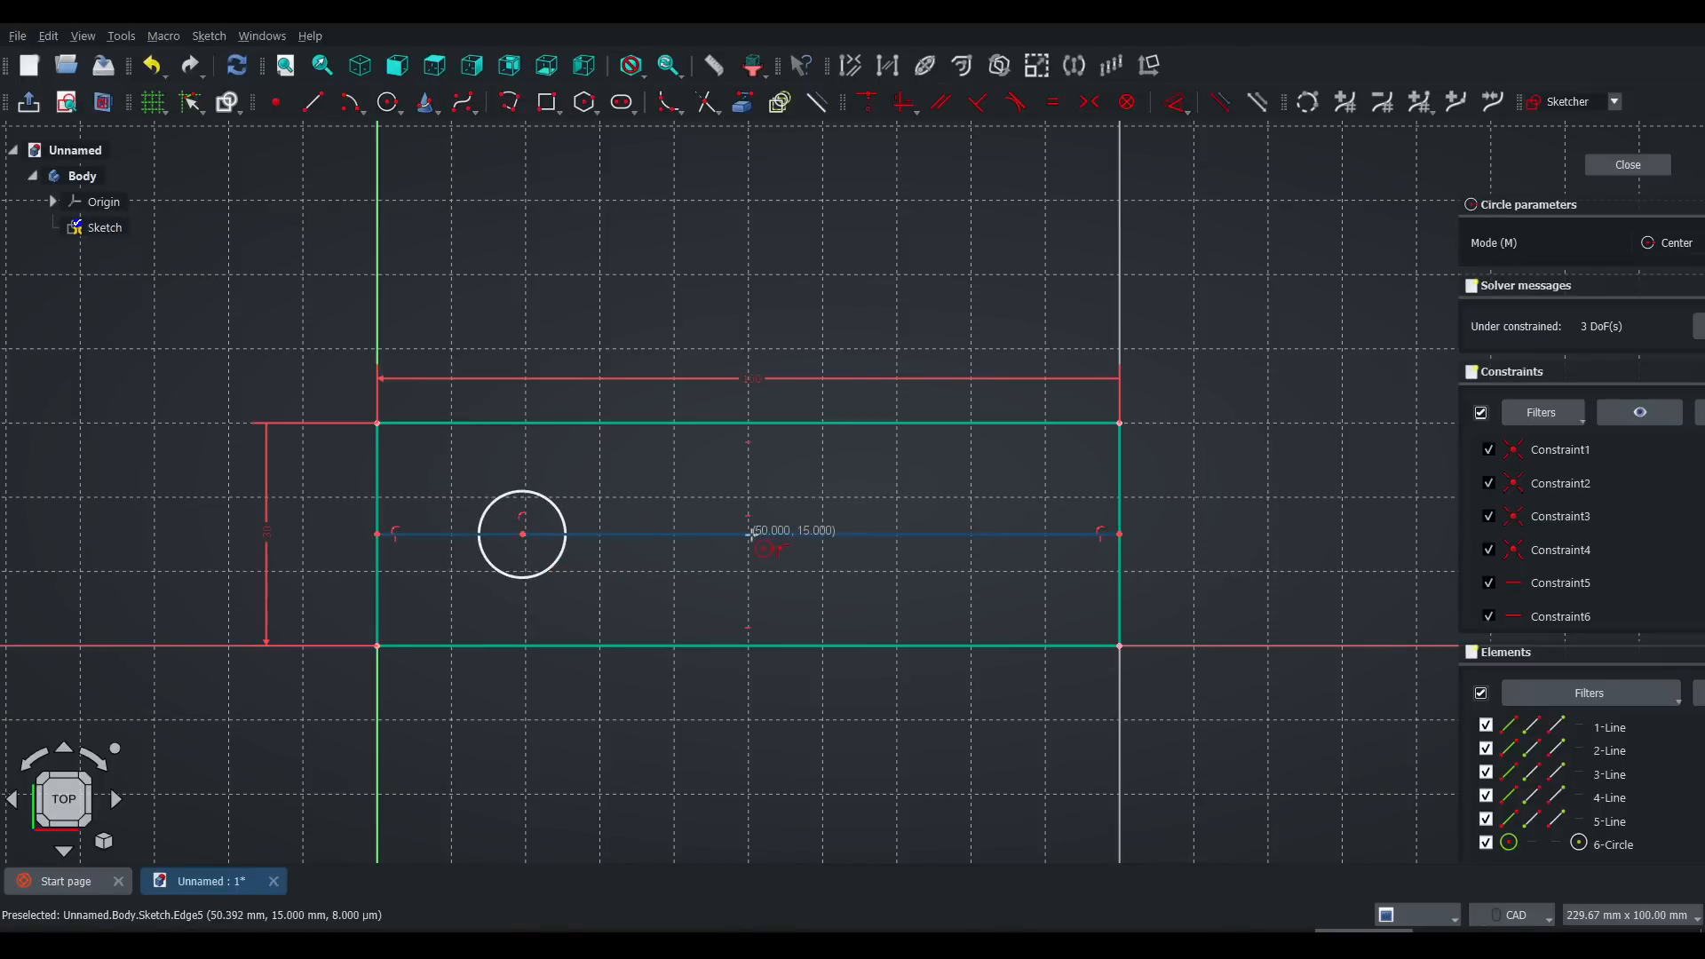
{"action": "left_click", "coordinate": [747, 535]}
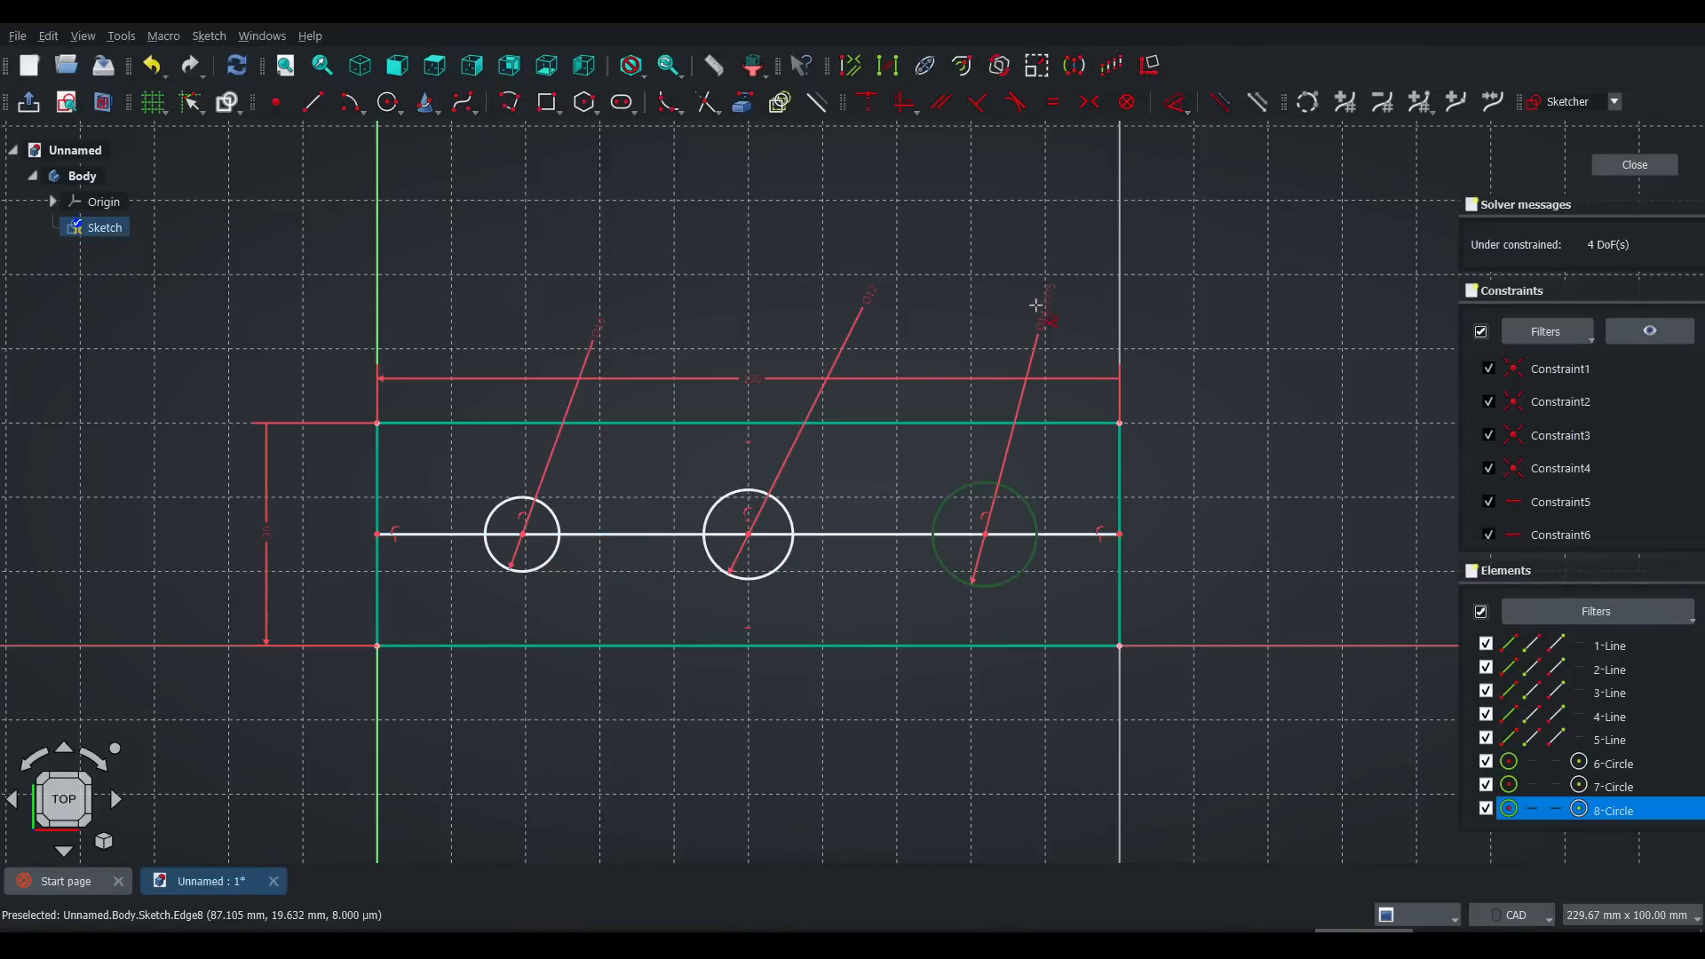
Step: Set the diameter of the rightmost circle to 16 mm
{"action": "left_click", "coordinate": [1037, 309]}
{"action": "type", "text": "16"}
{"action": "key", "text": "Return"}
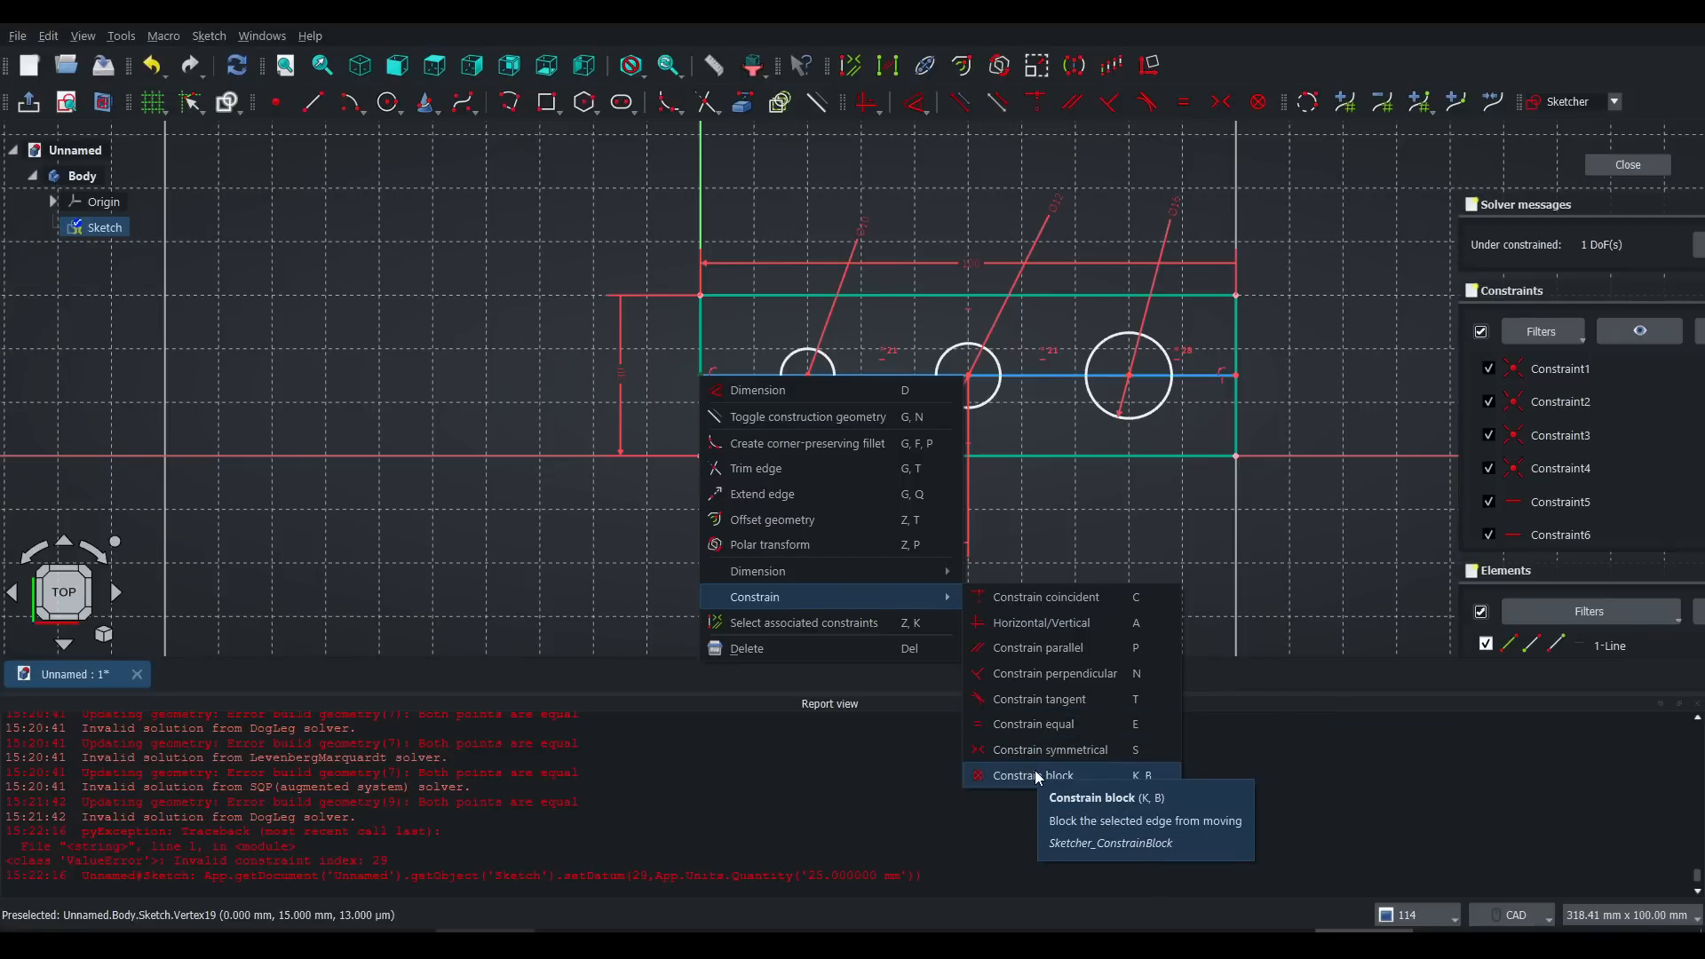
Step: Constrain the centre line in place with a 15 mm vertical dimension above the rectangle's lower edge, and close the sketch
{"action": "left_click", "coordinate": [1035, 775]}
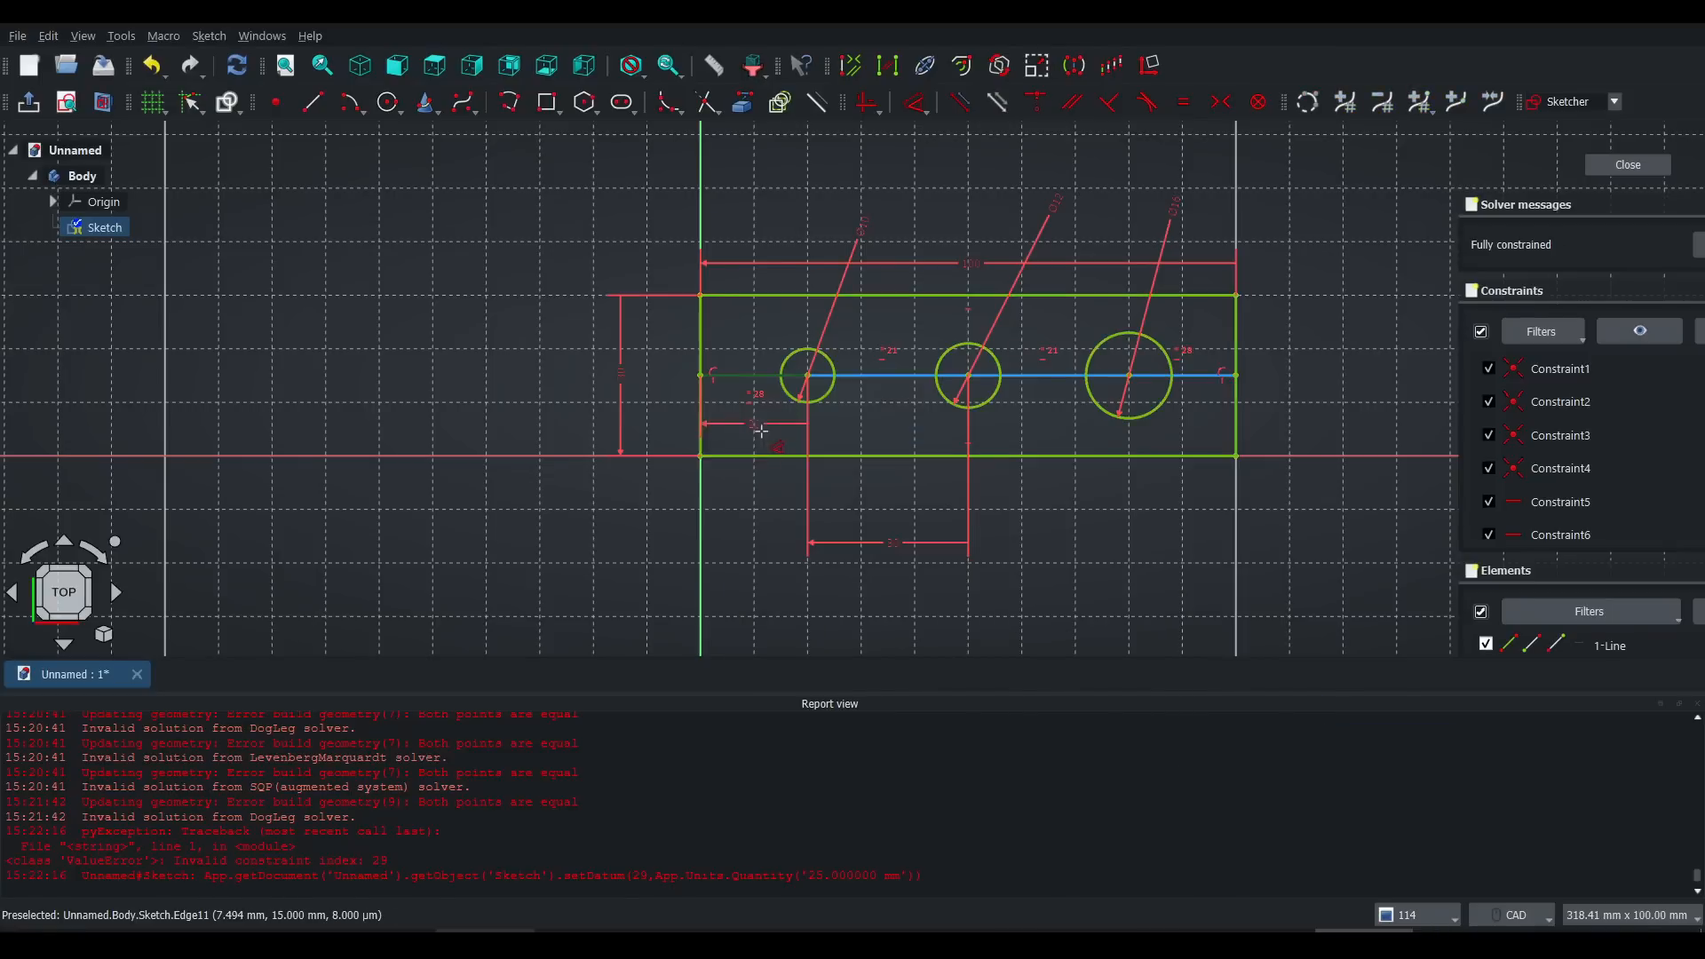
{"action": "double_click", "coordinate": [673, 419]}
{"action": "left_click", "coordinate": [763, 528]}
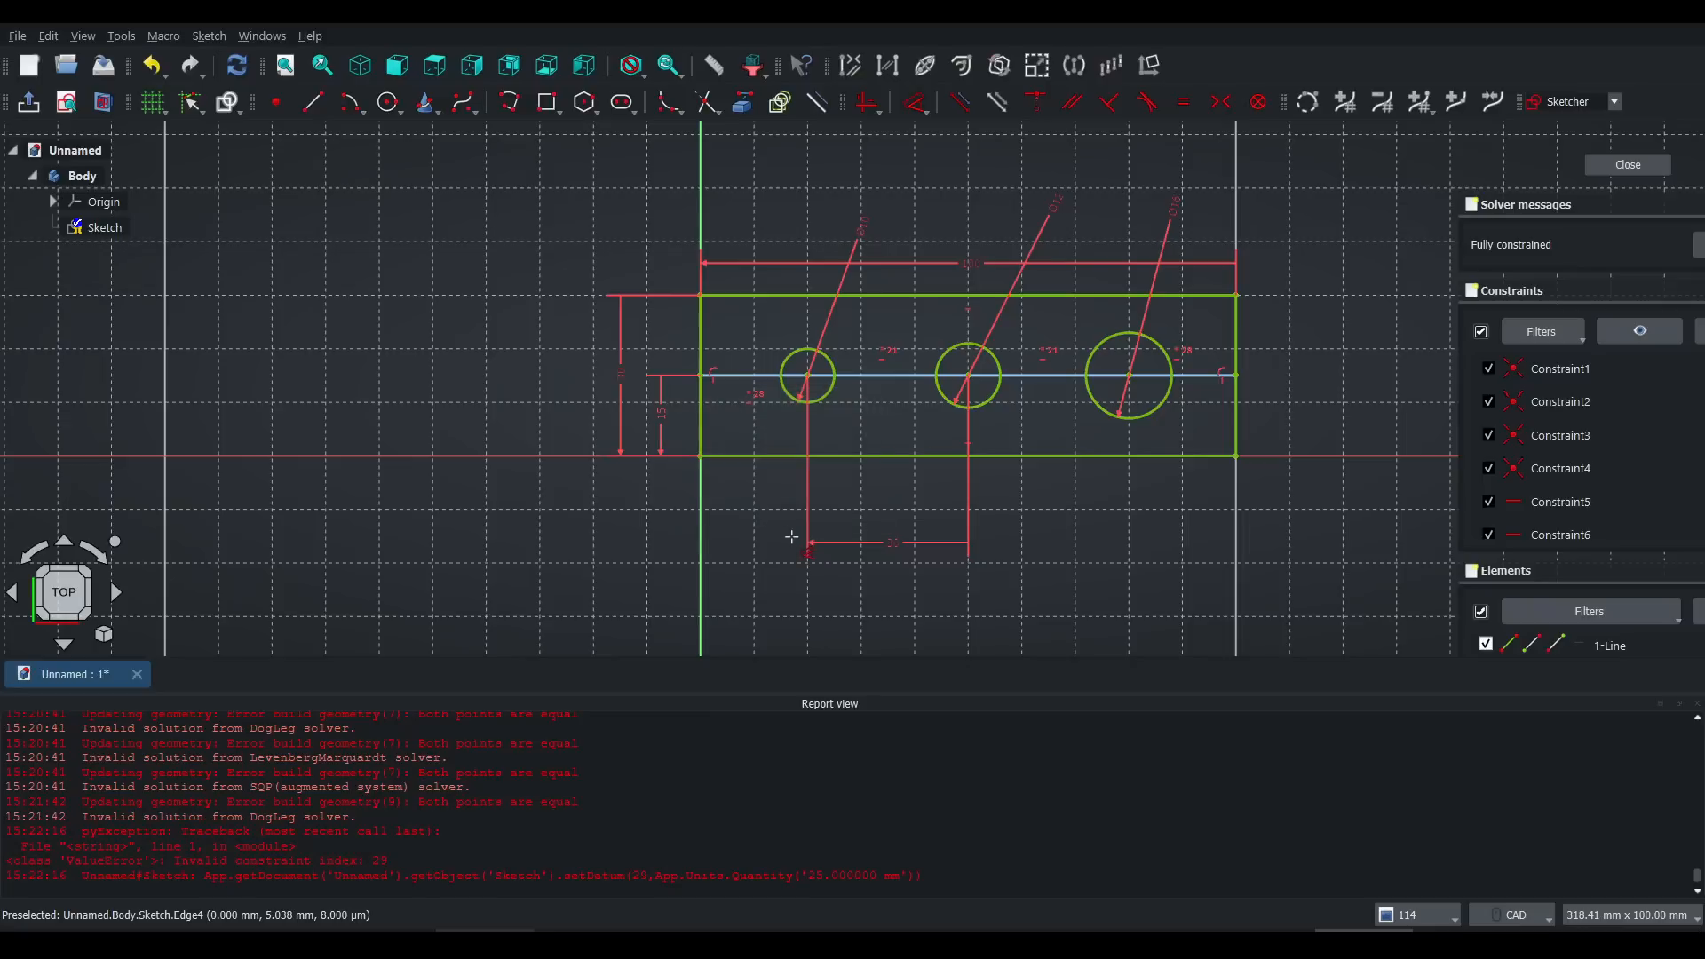
{"action": "key", "text": "Escape"}
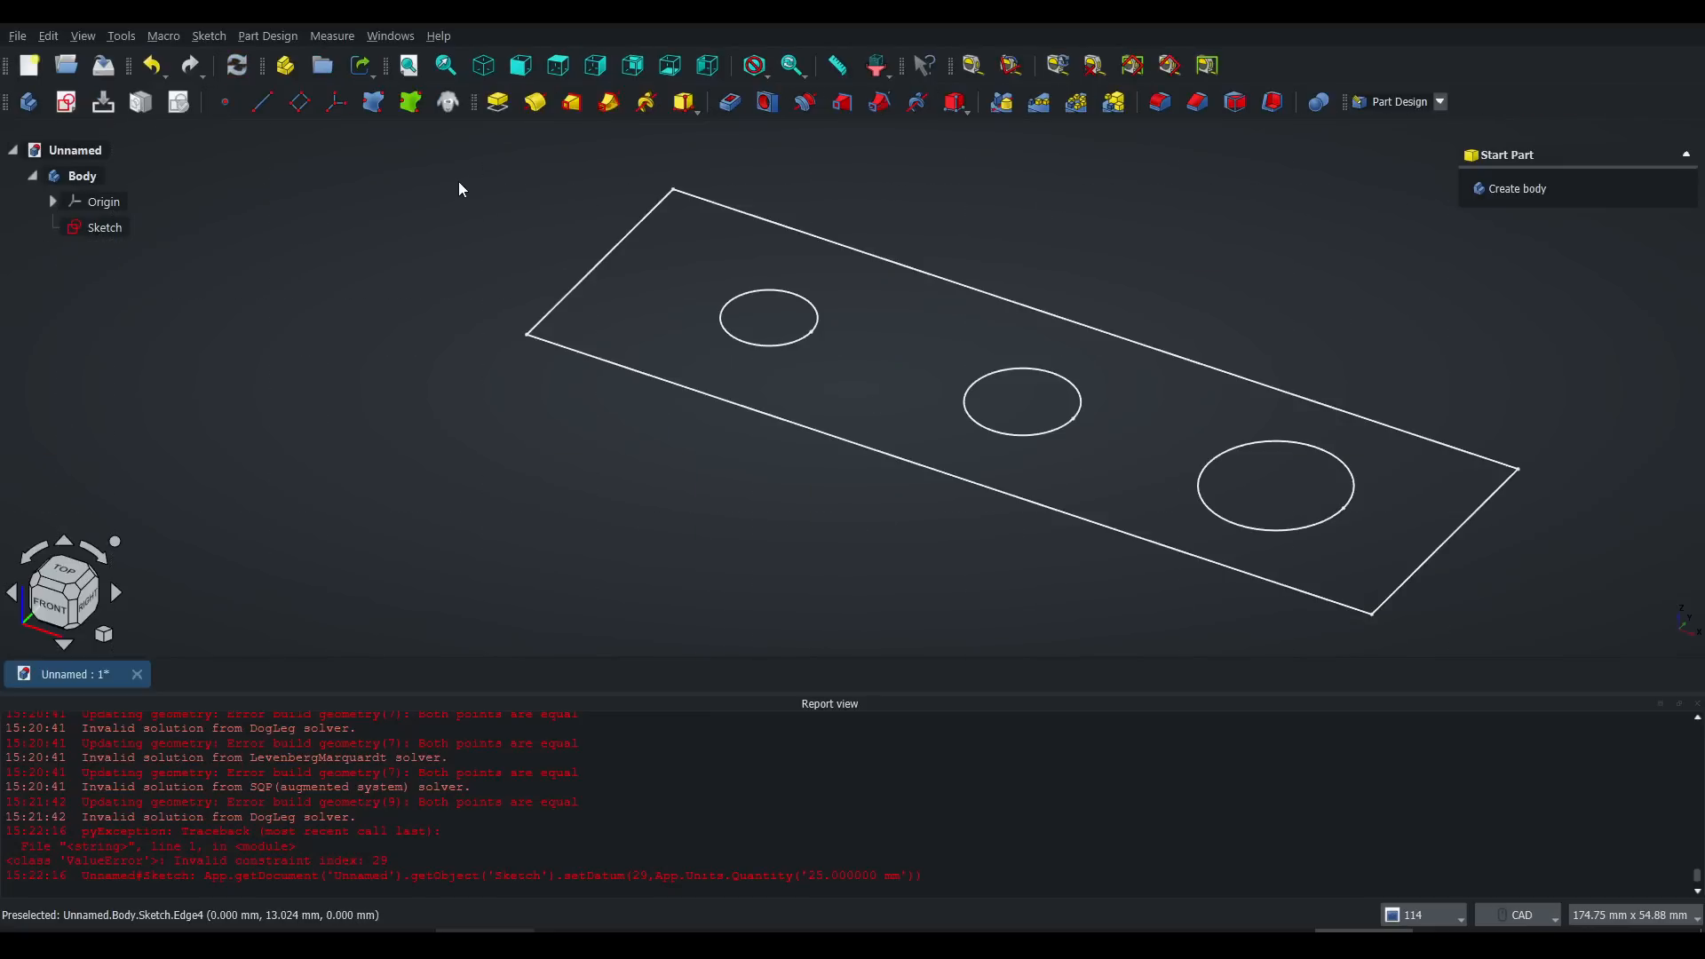
Step: Pad the holed rectangle sketch to a length of 15 mm
{"action": "left_click", "coordinate": [499, 102]}
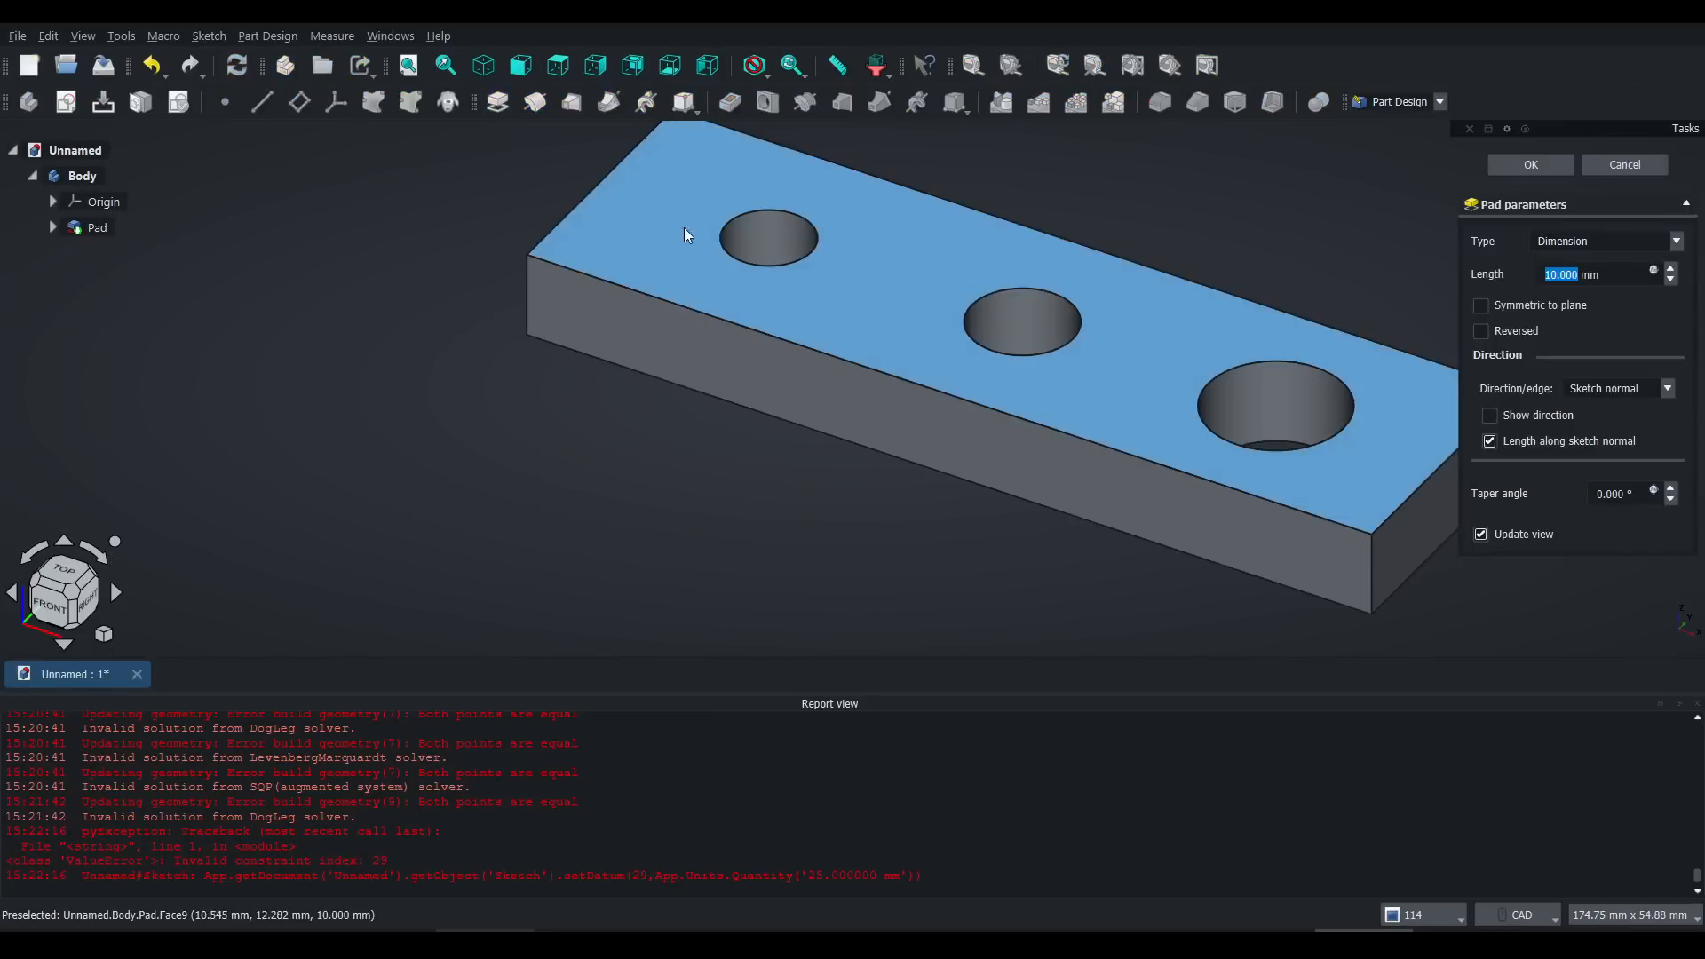
{"action": "middle_click_drag", "start_coordinate": [752, 289], "coordinate": [753, 290]}
{"action": "middle_click_drag", "start_coordinate": [682, 400], "coordinate": [671, 370]}
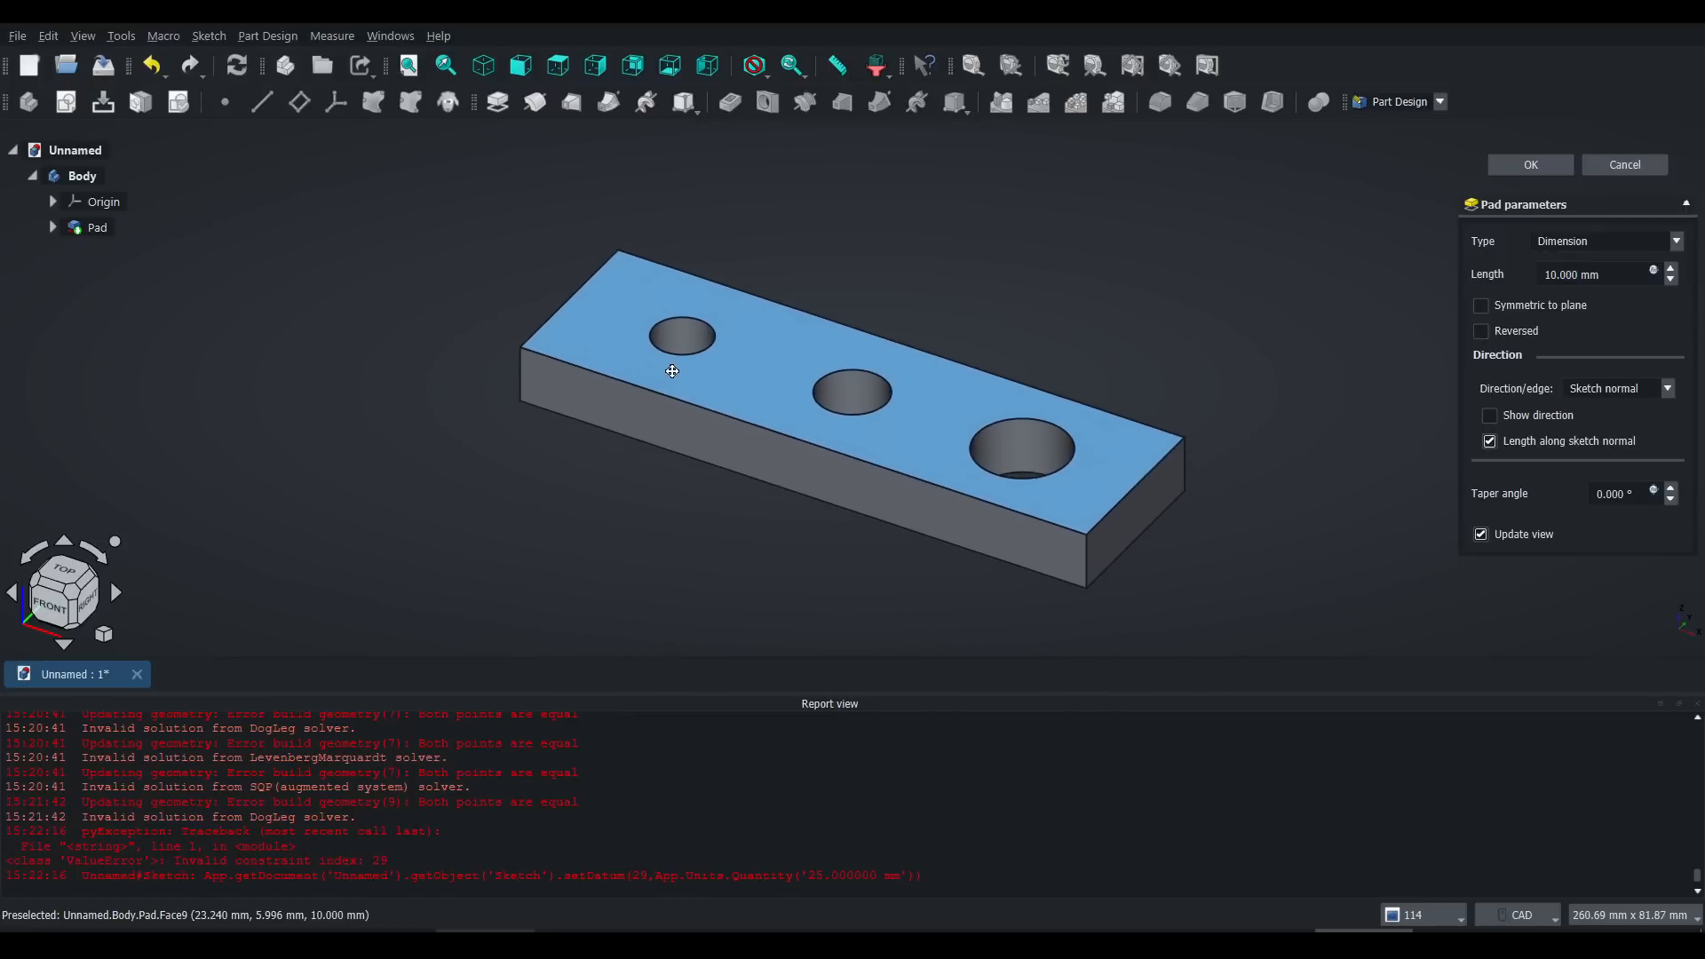
{"action": "left_click", "coordinate": [1671, 269]}
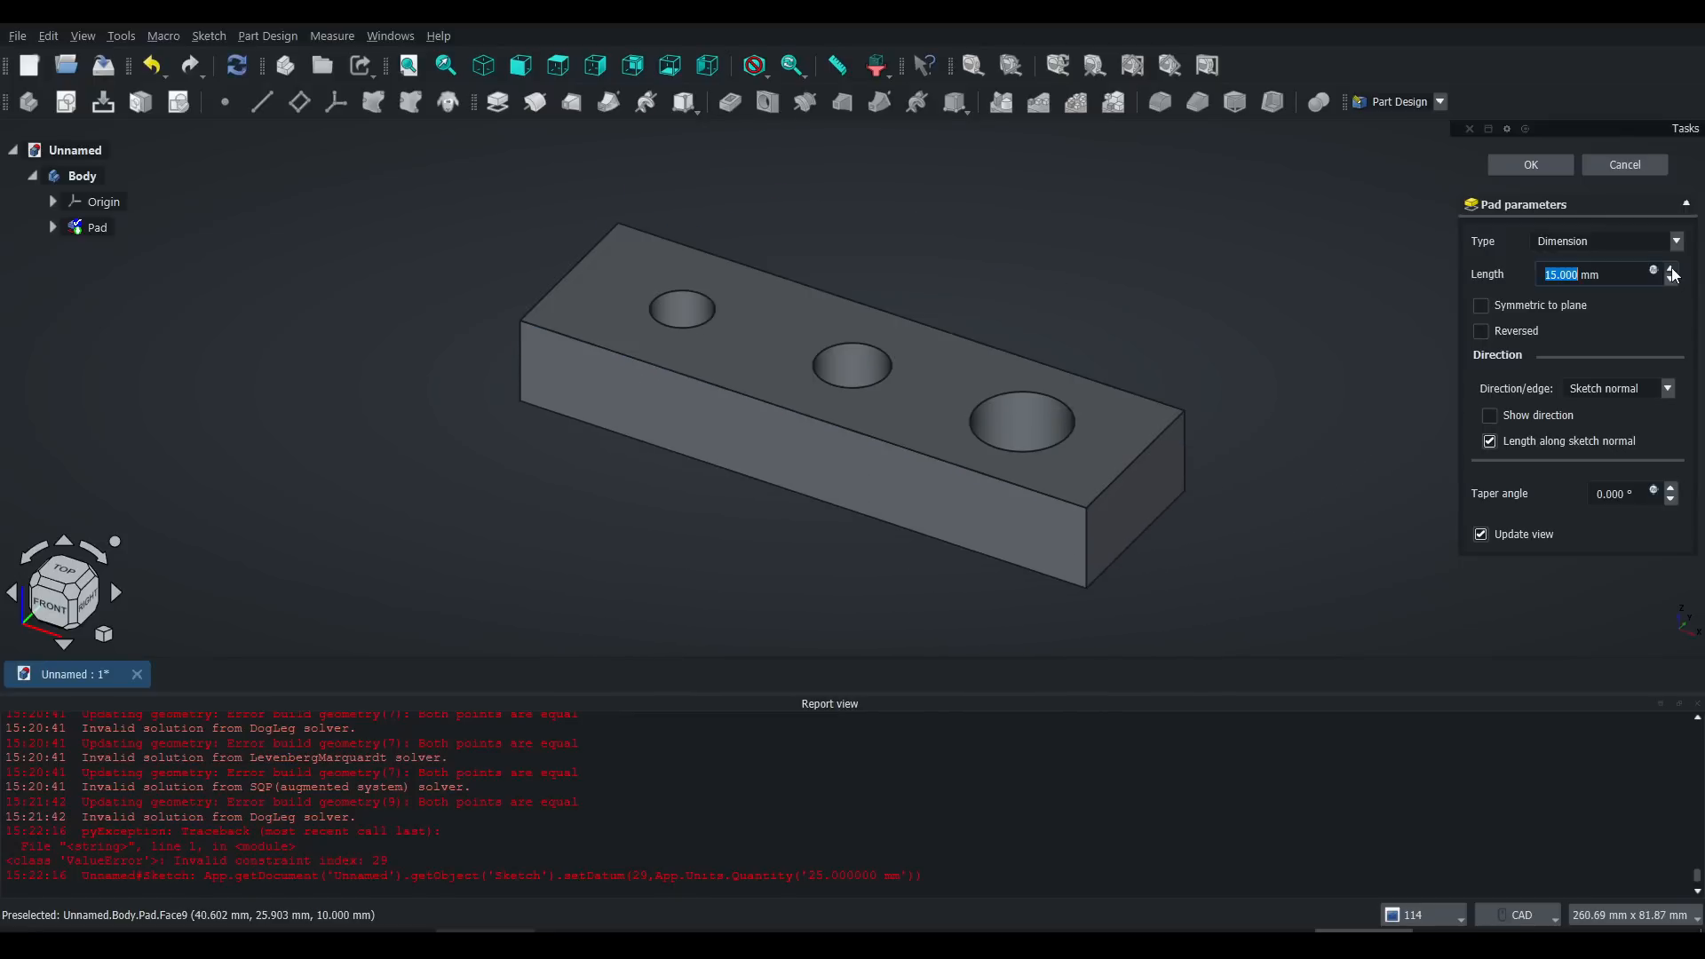
{"action": "left_click", "coordinate": [1212, 284]}
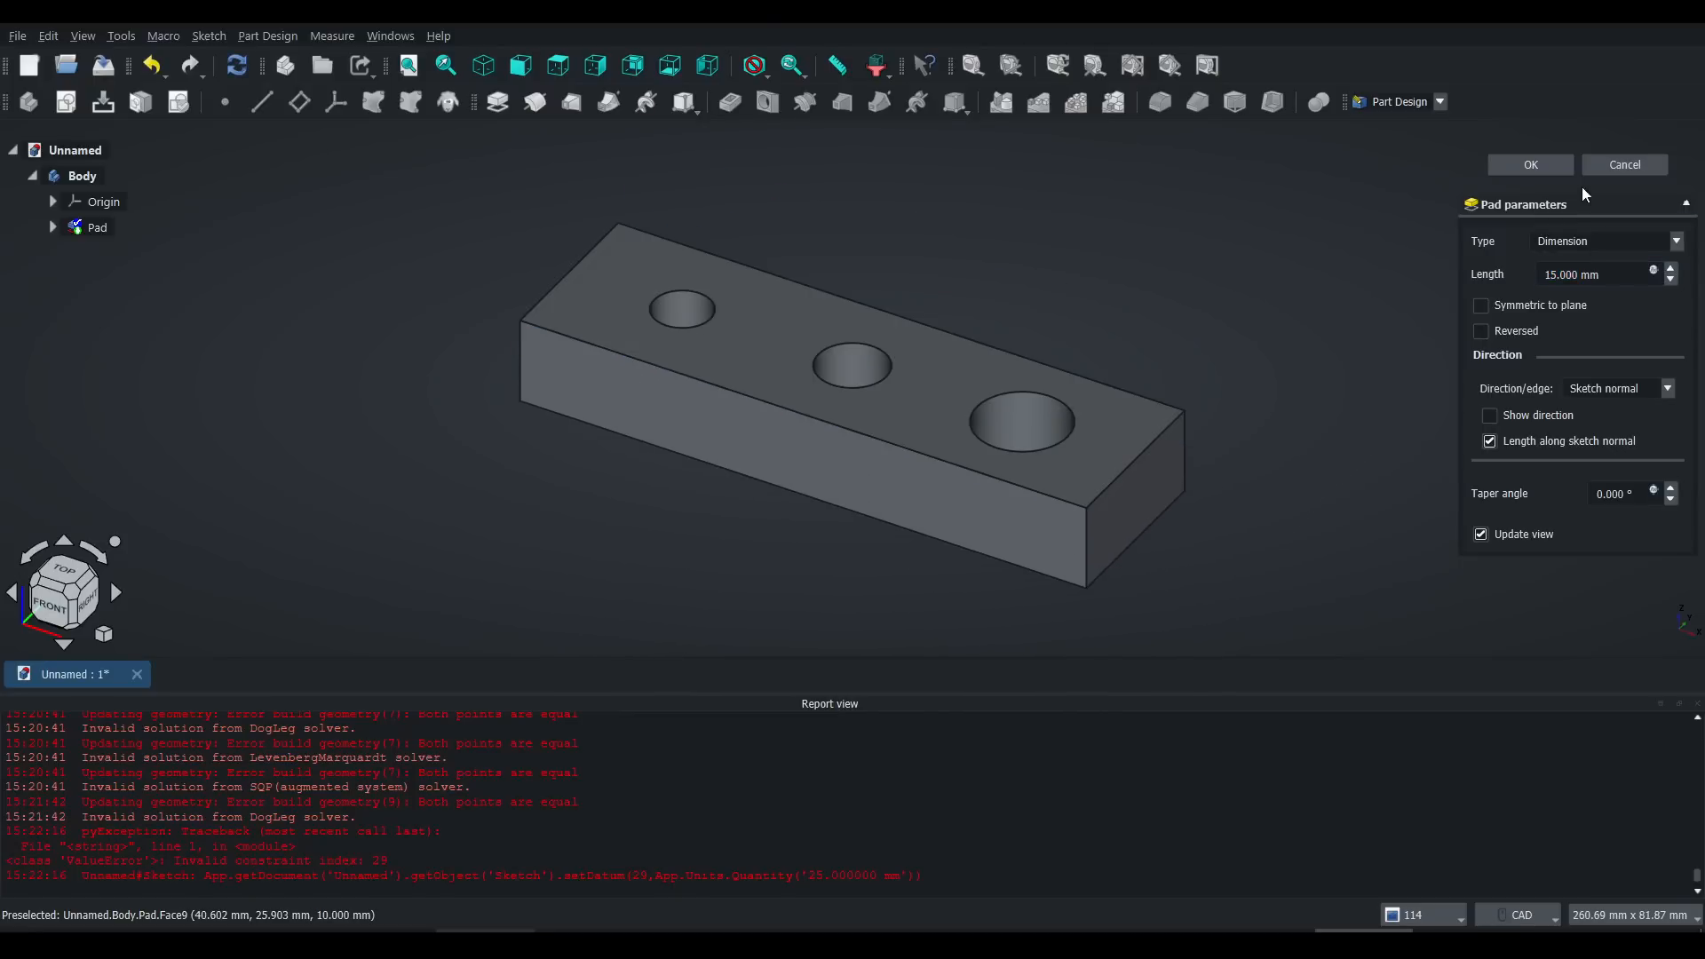
{"action": "left_click", "coordinate": [1554, 169]}
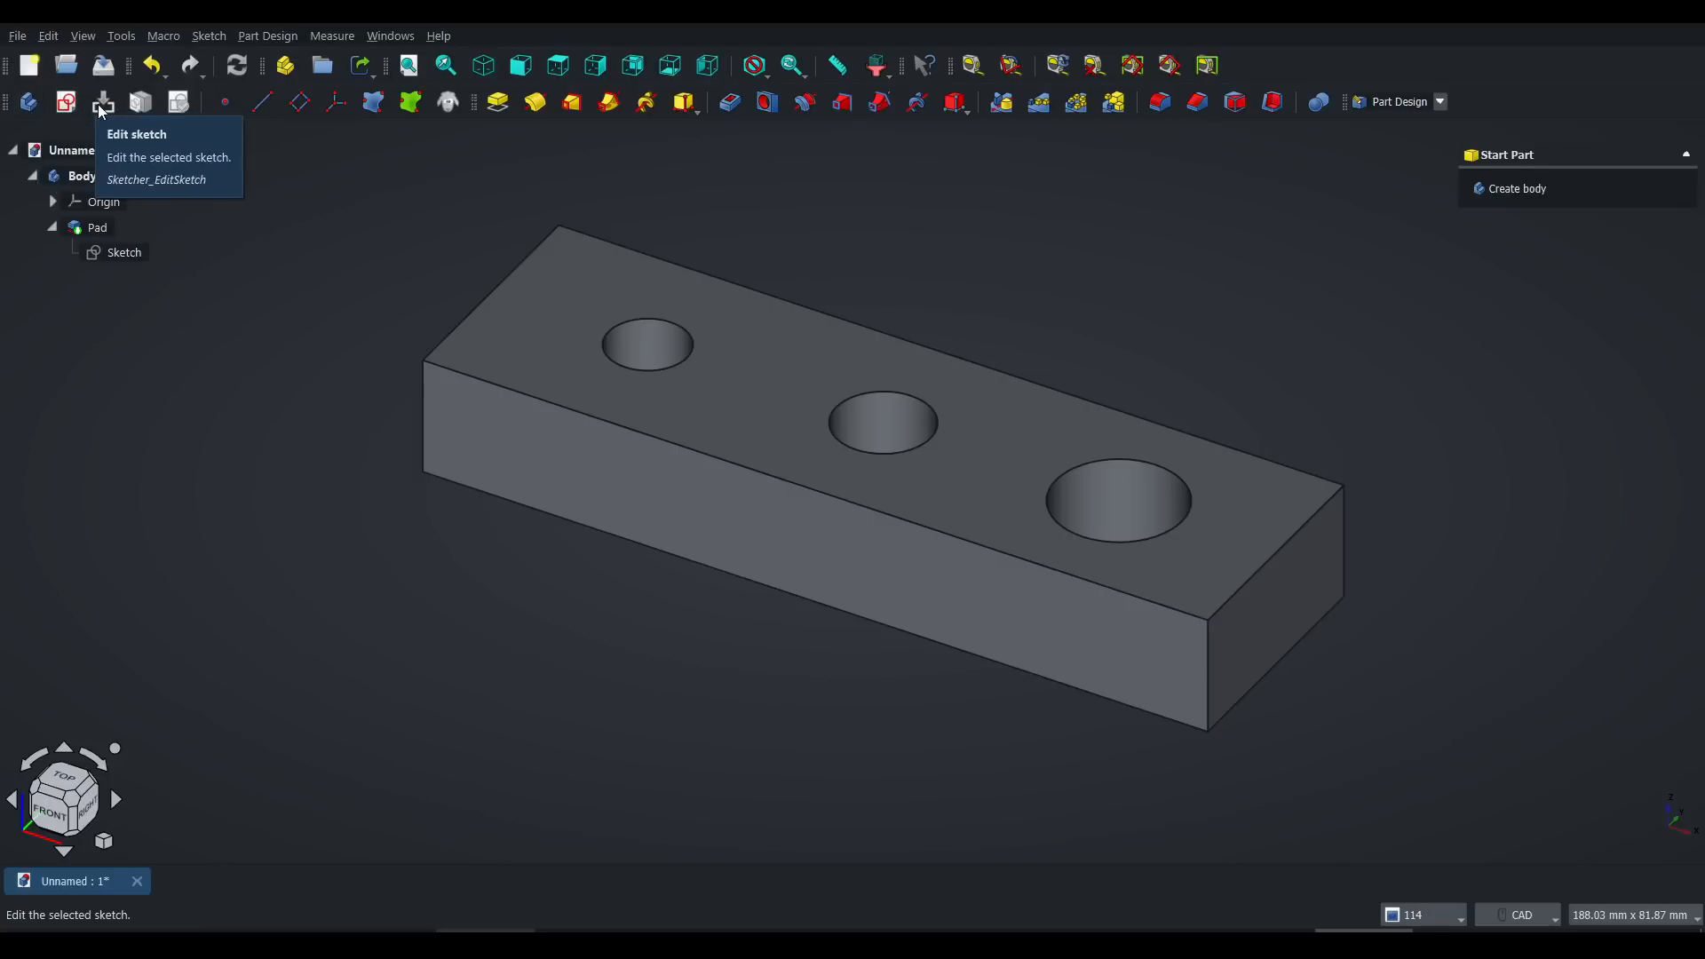
Step: Create a sketch on the block's long front face and draw a rectangle along its lower part
{"action": "left_click", "coordinate": [66, 102]}
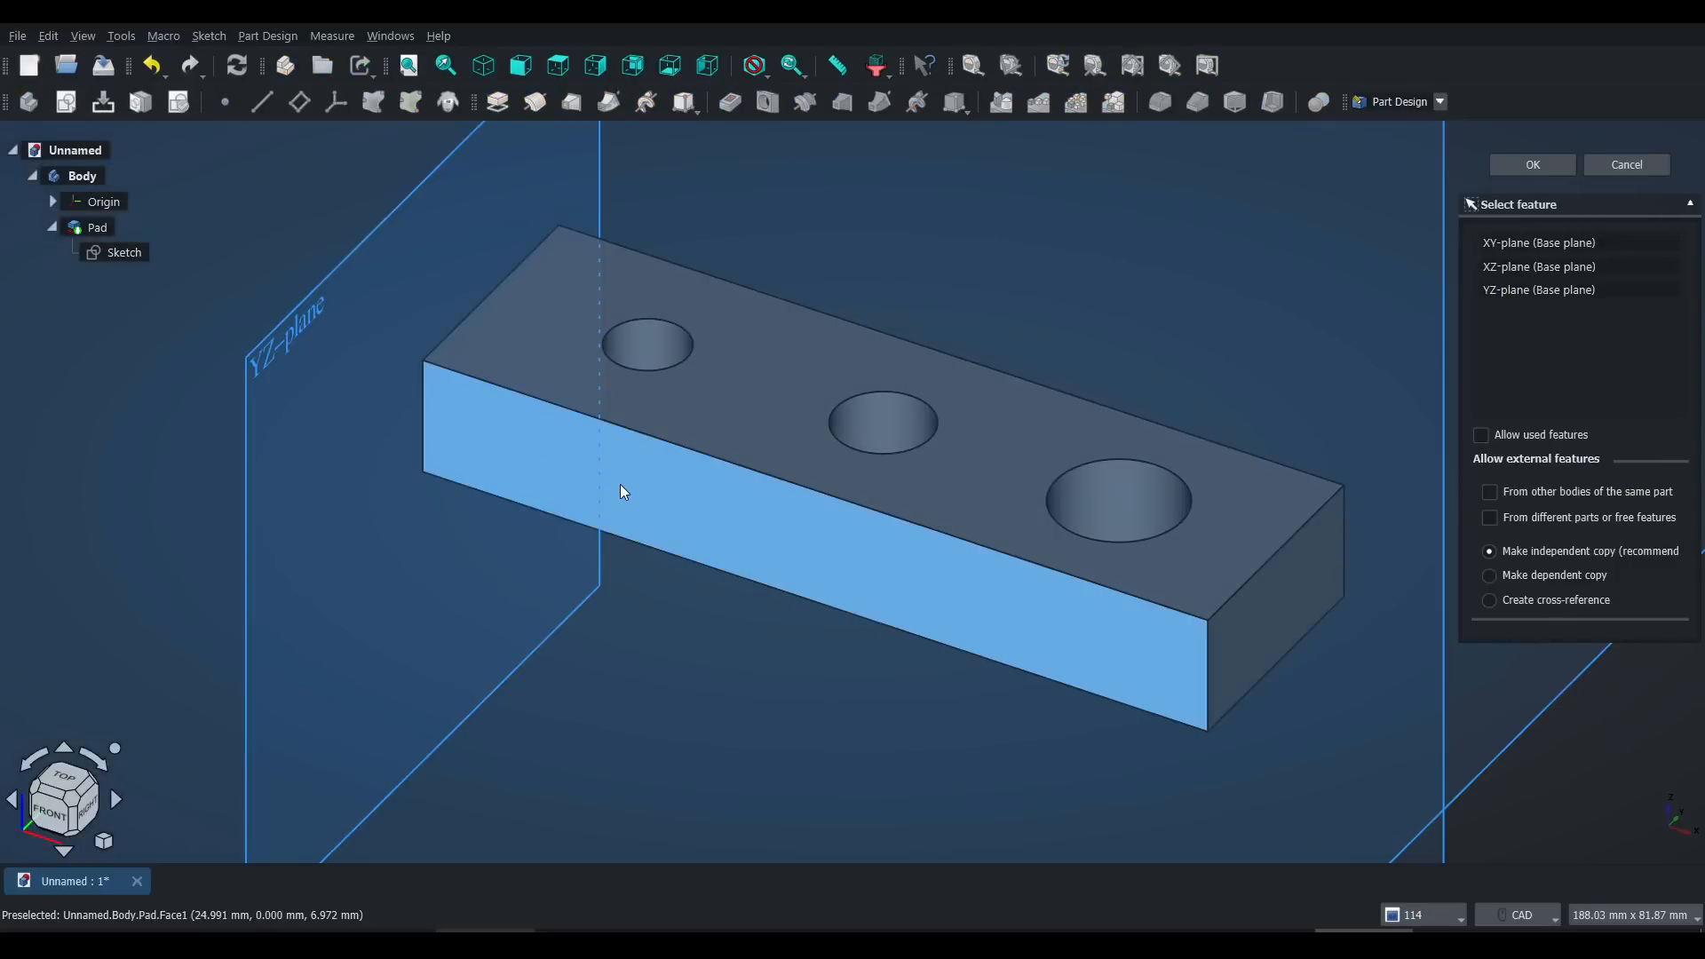
{"action": "left_click", "coordinate": [645, 495]}
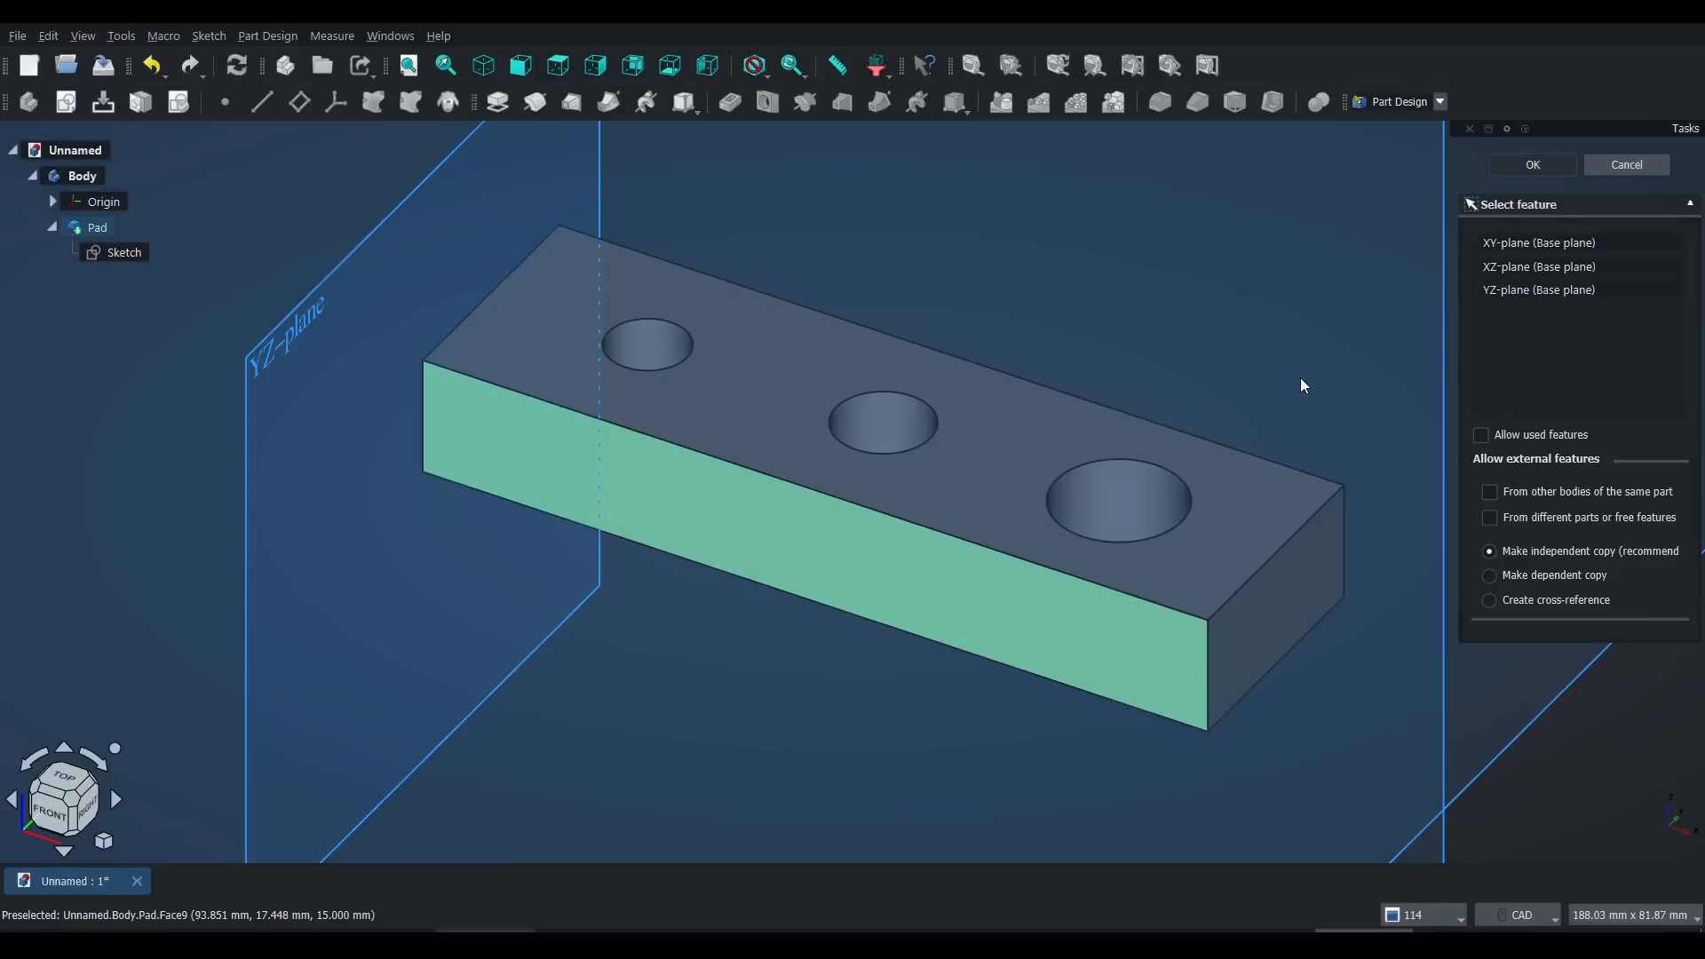
{"action": "key", "text": "Escape"}
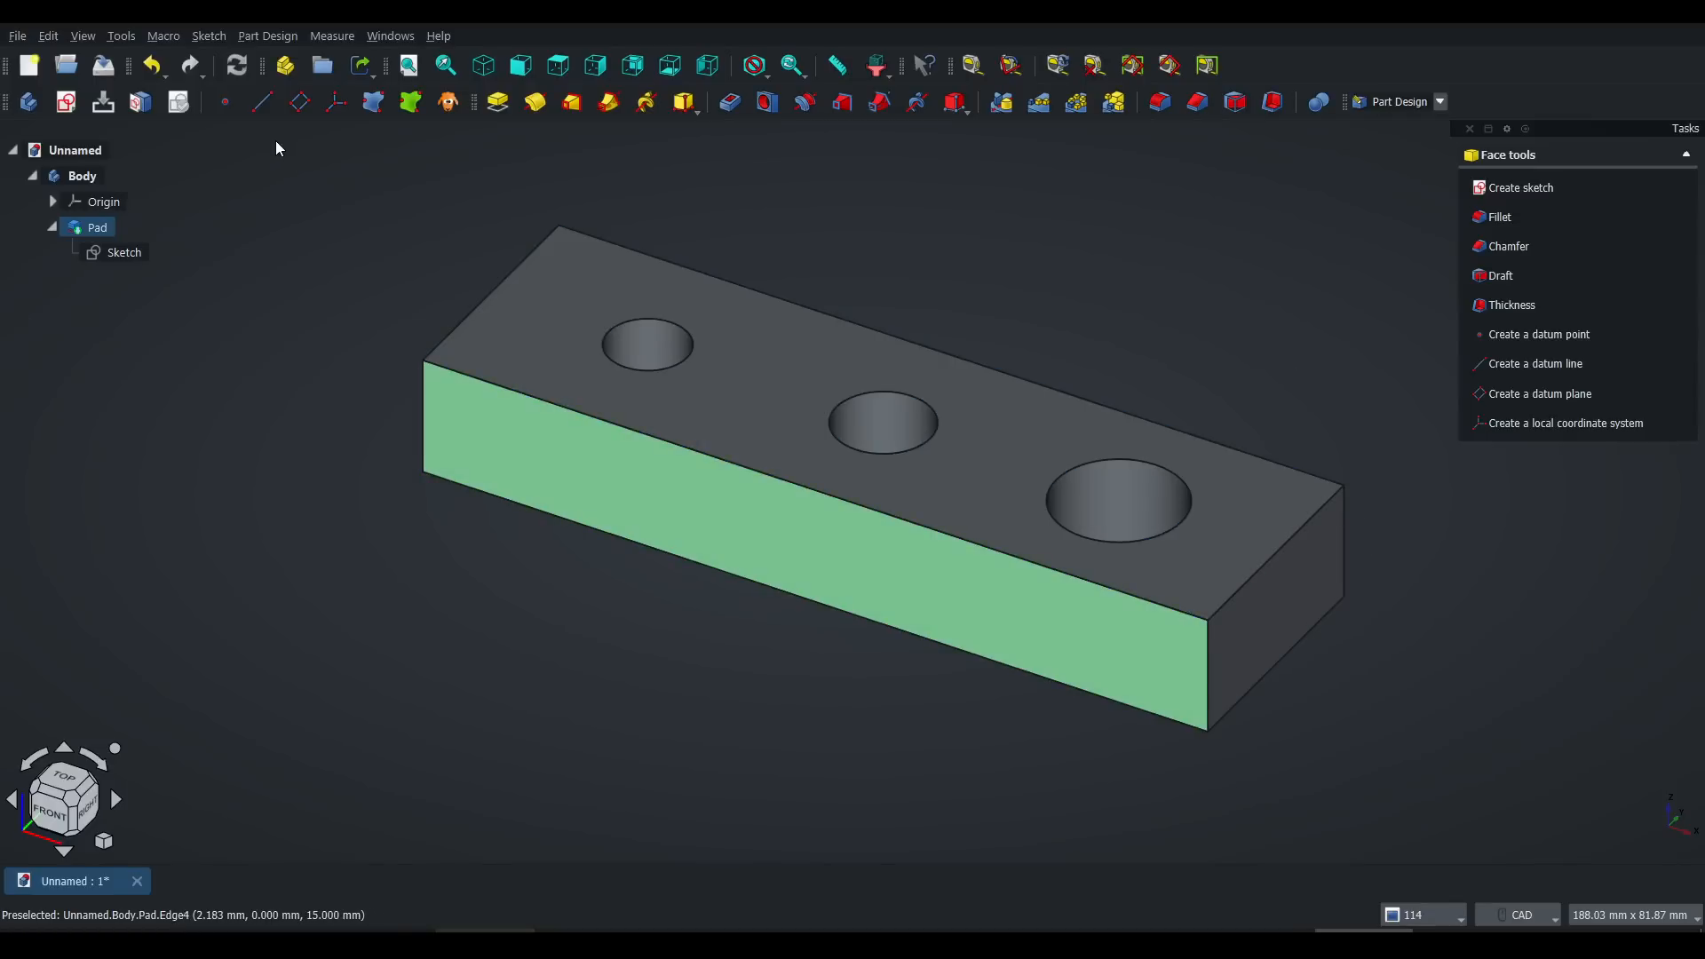
{"action": "left_click", "coordinate": [65, 101]}
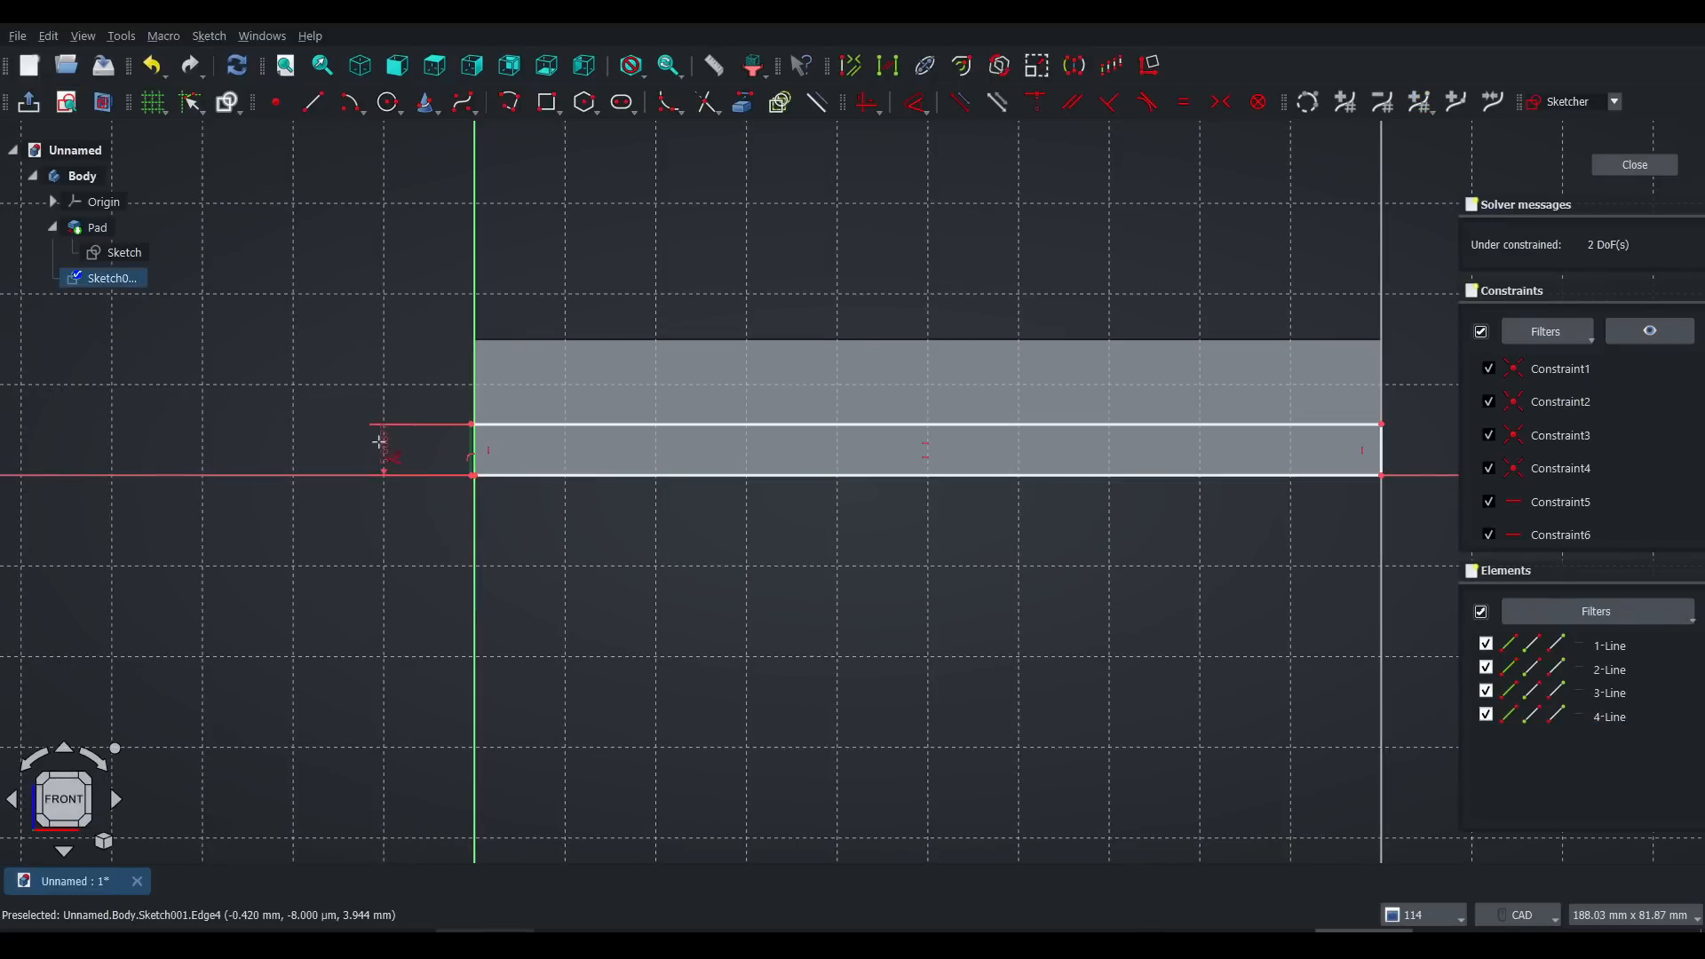
Step: Set the ledge rectangle's height to 6 mm and constrain its upper-left corner onto the vertical axis
{"action": "left_click", "coordinate": [414, 472]}
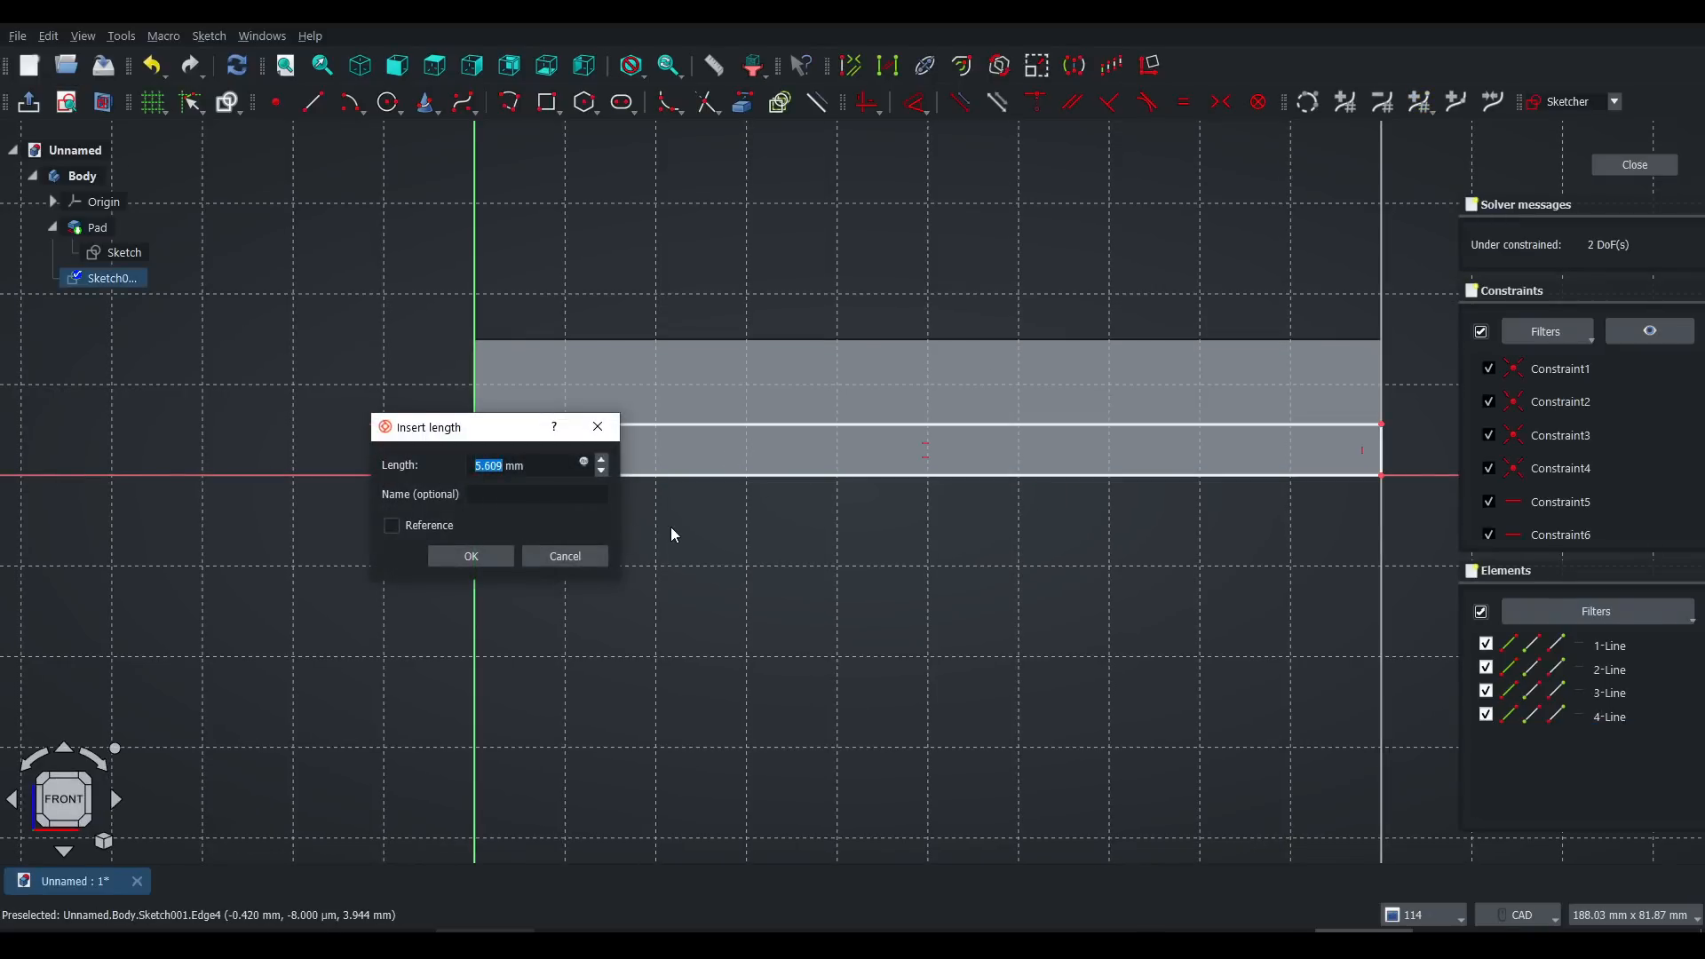
{"action": "key", "text": "Escape"}
{"action": "scroll", "coordinate": [473, 448], "scroll_direction": "up", "scroll_amount": 8}
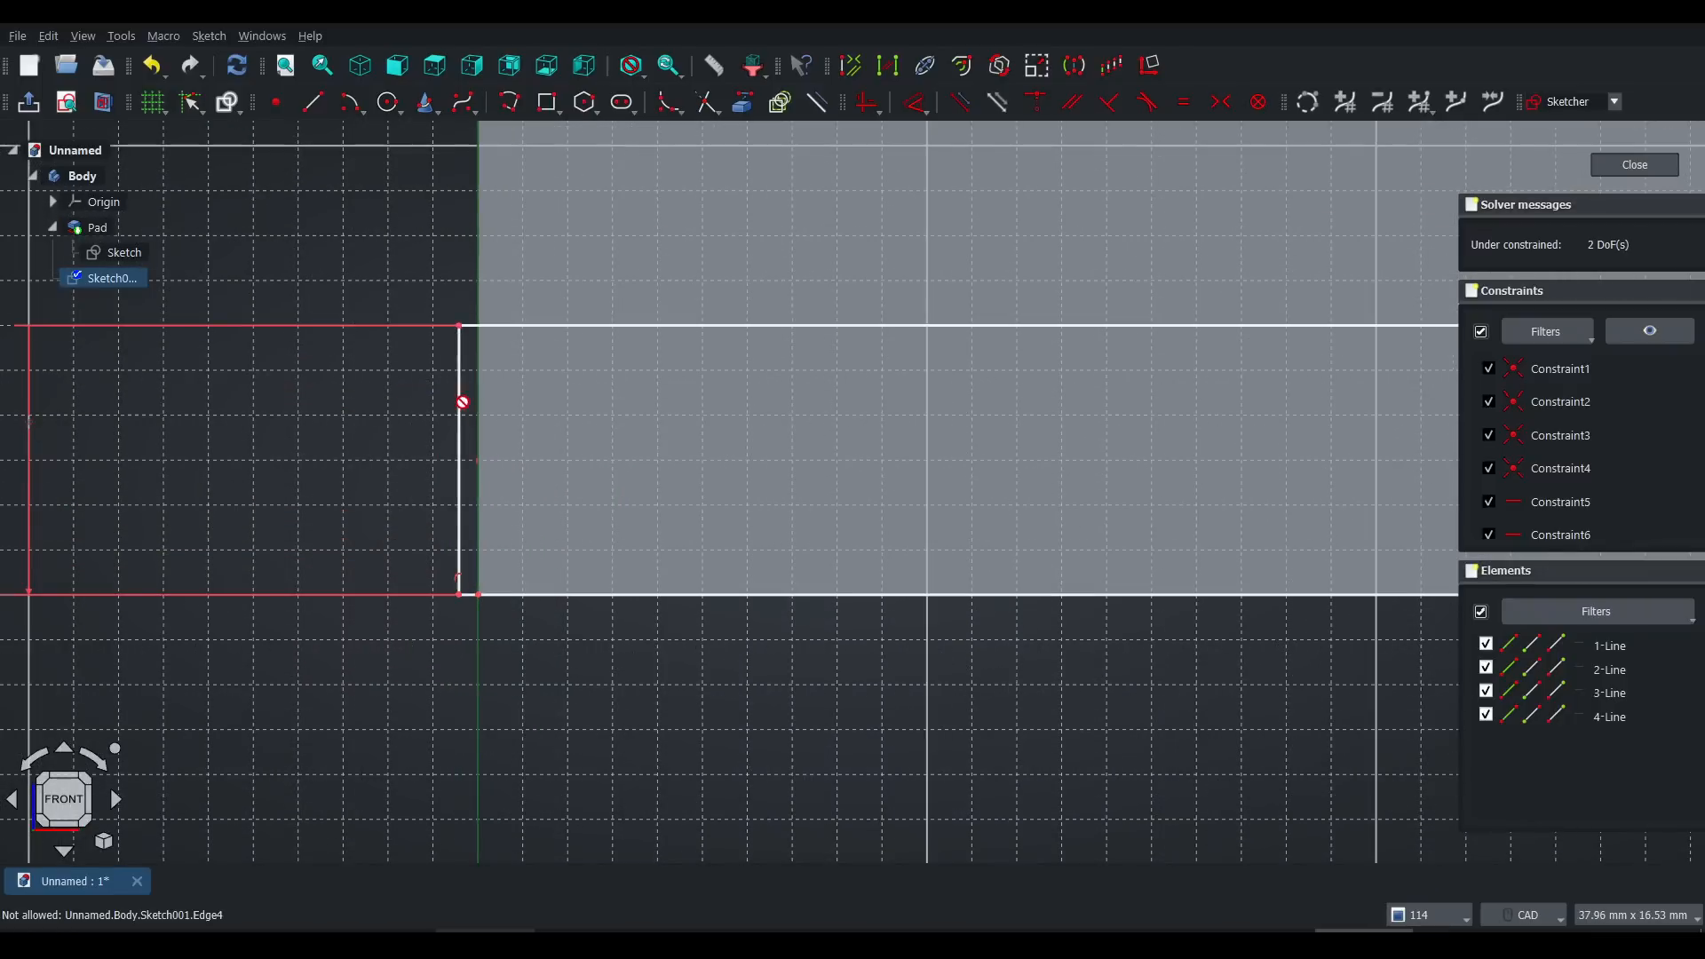
{"action": "left_click_drag", "start_coordinate": [463, 326], "coordinate": [477, 326]}
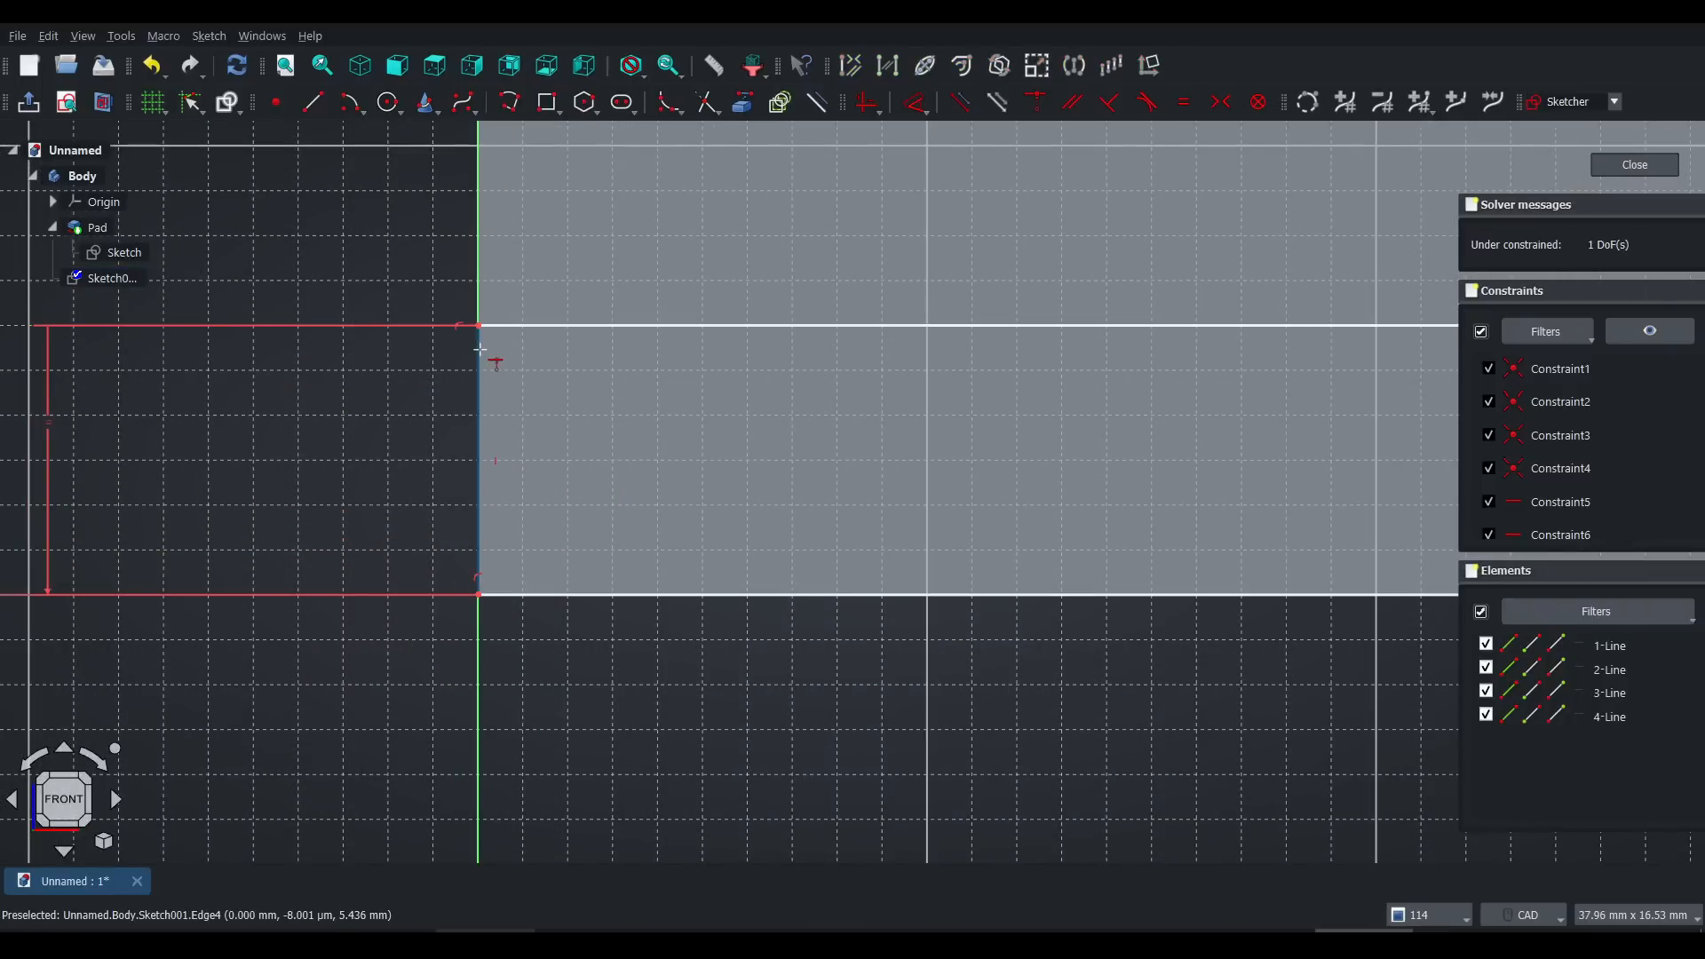
{"action": "scroll", "coordinate": [564, 421], "scroll_direction": "down", "scroll_amount": 4}
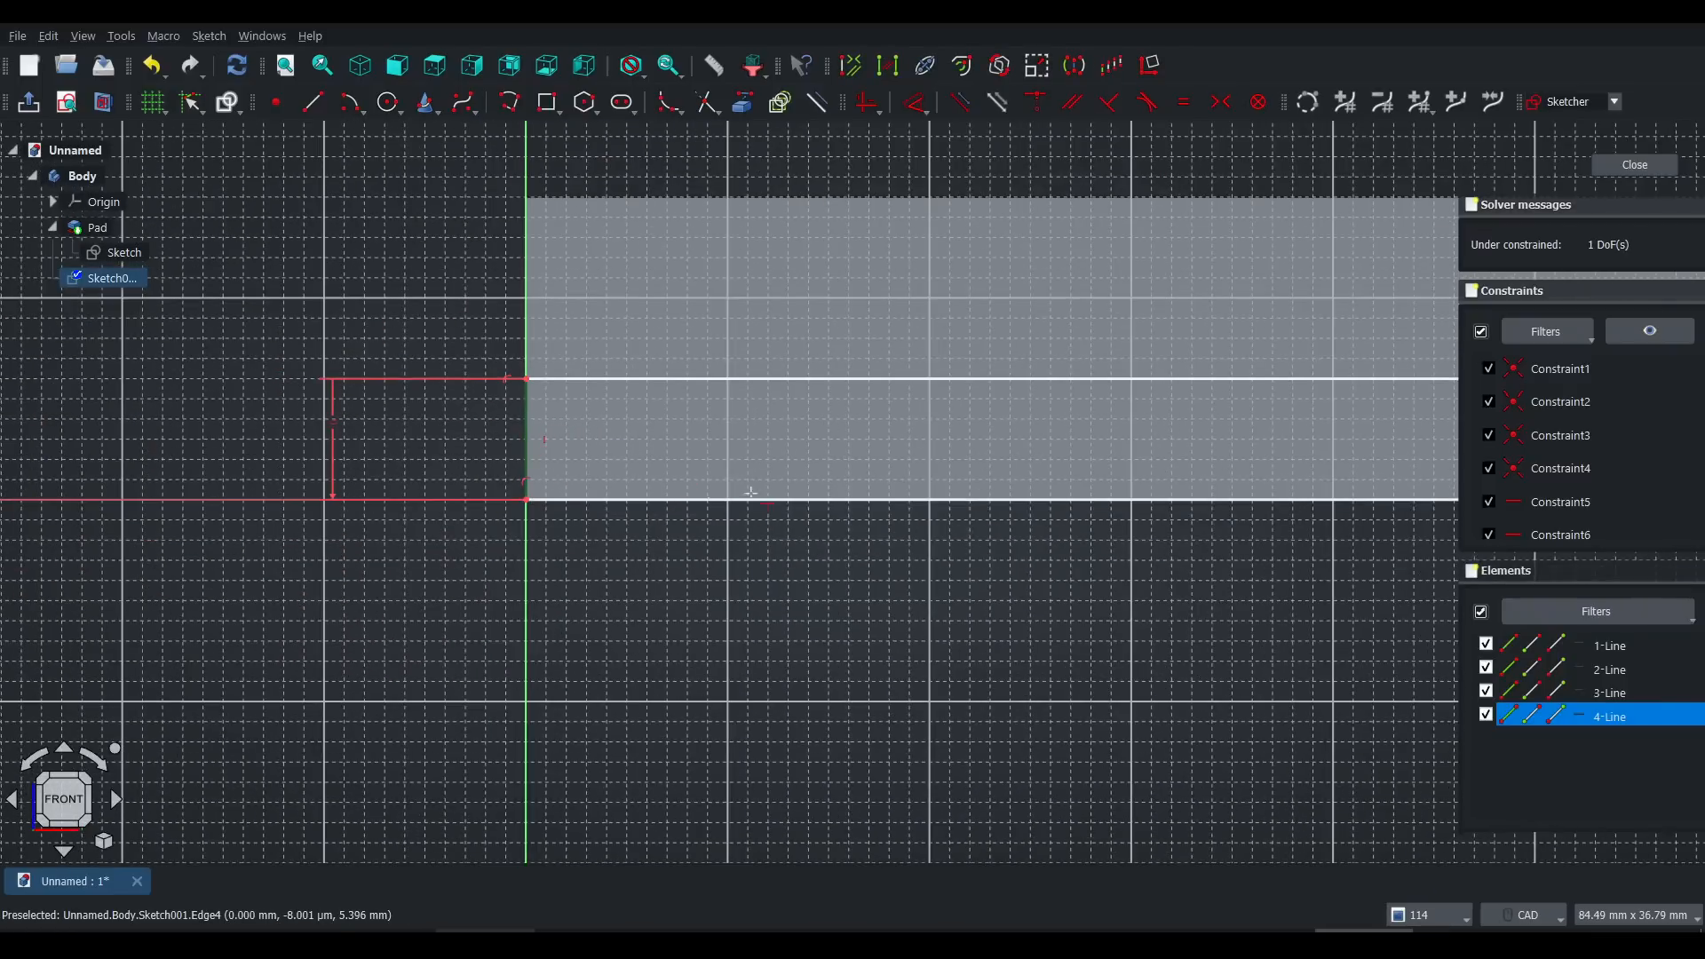
Step: Dimension the ledge rectangle's lower edge to match the block's length, and close the sketch
{"action": "scroll", "coordinate": [786, 501], "scroll_direction": "down", "scroll_amount": 3}
{"action": "middle_click_drag", "start_coordinate": [1130, 544], "coordinate": [550, 586]}
{"action": "scroll", "coordinate": [1194, 541], "scroll_direction": "up", "scroll_amount": 5}
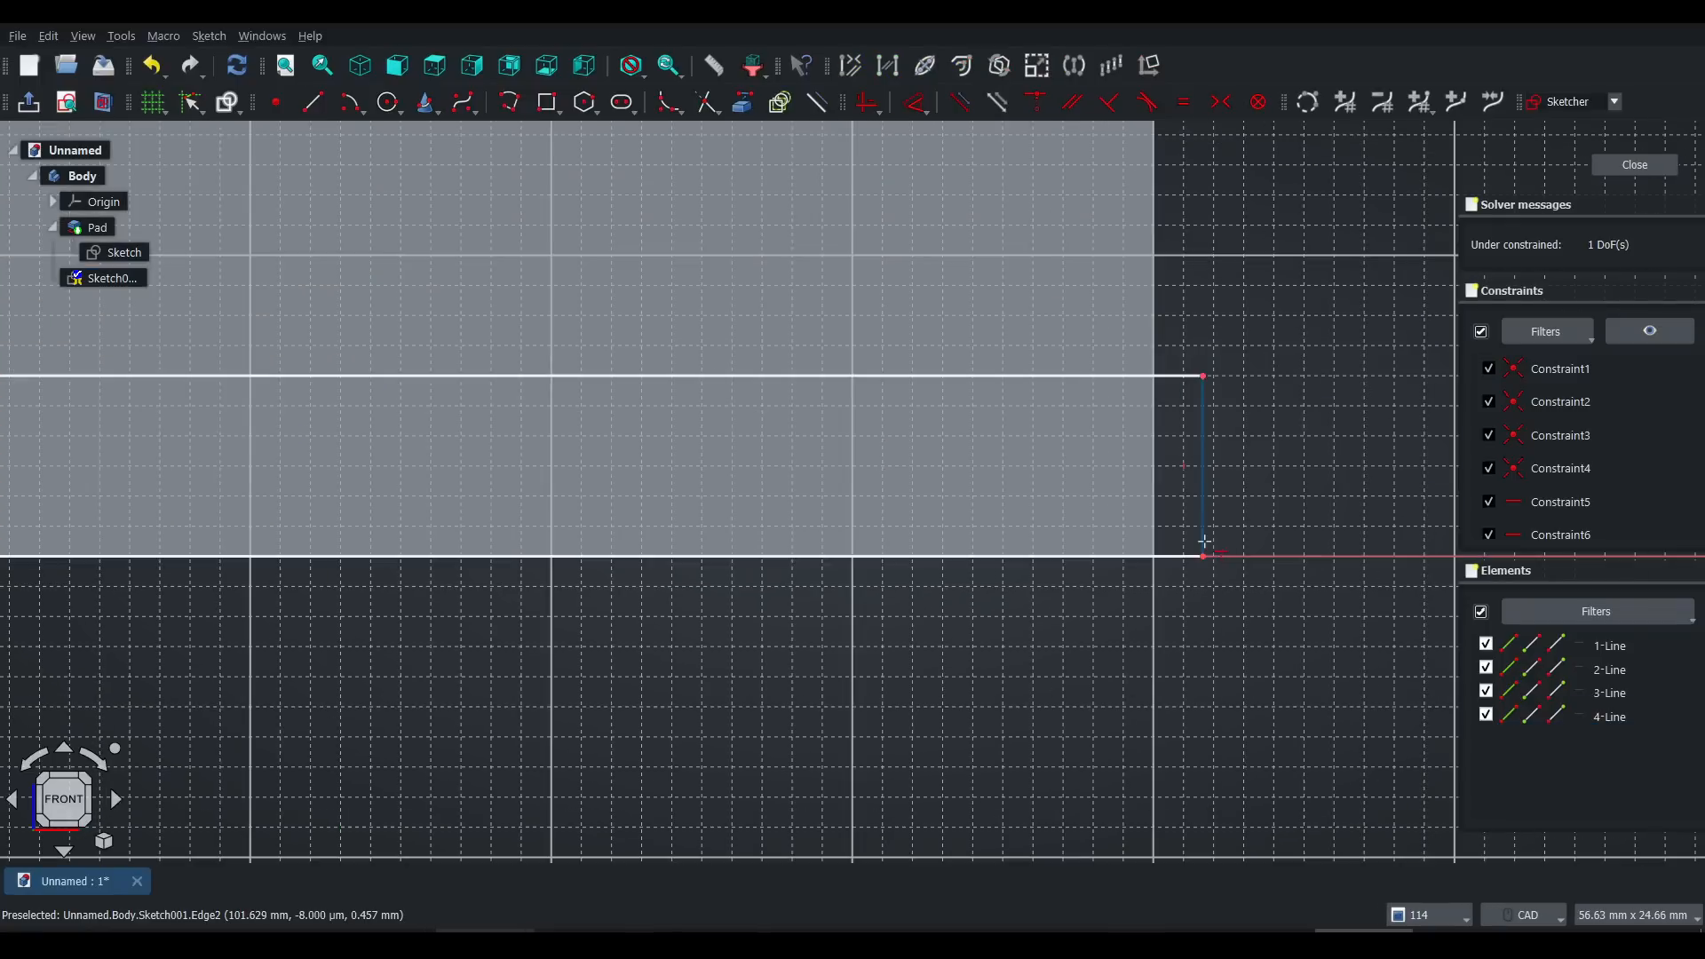
{"action": "left_click", "coordinate": [1153, 528]}
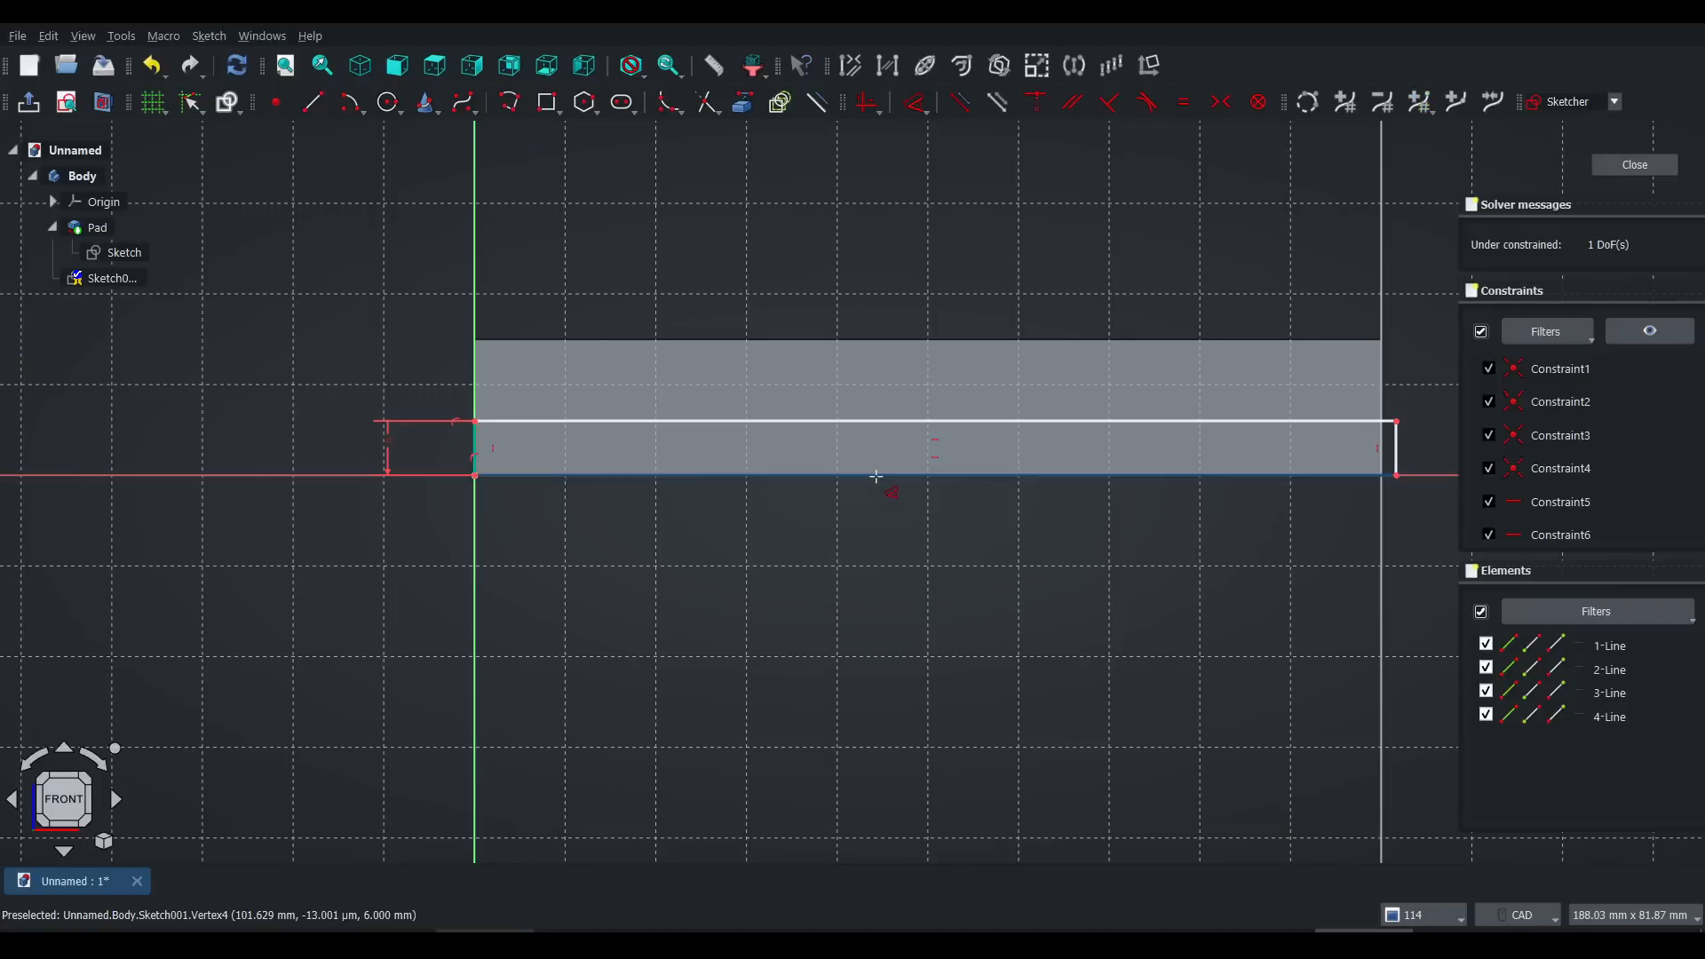
{"action": "left_click", "coordinate": [876, 477]}
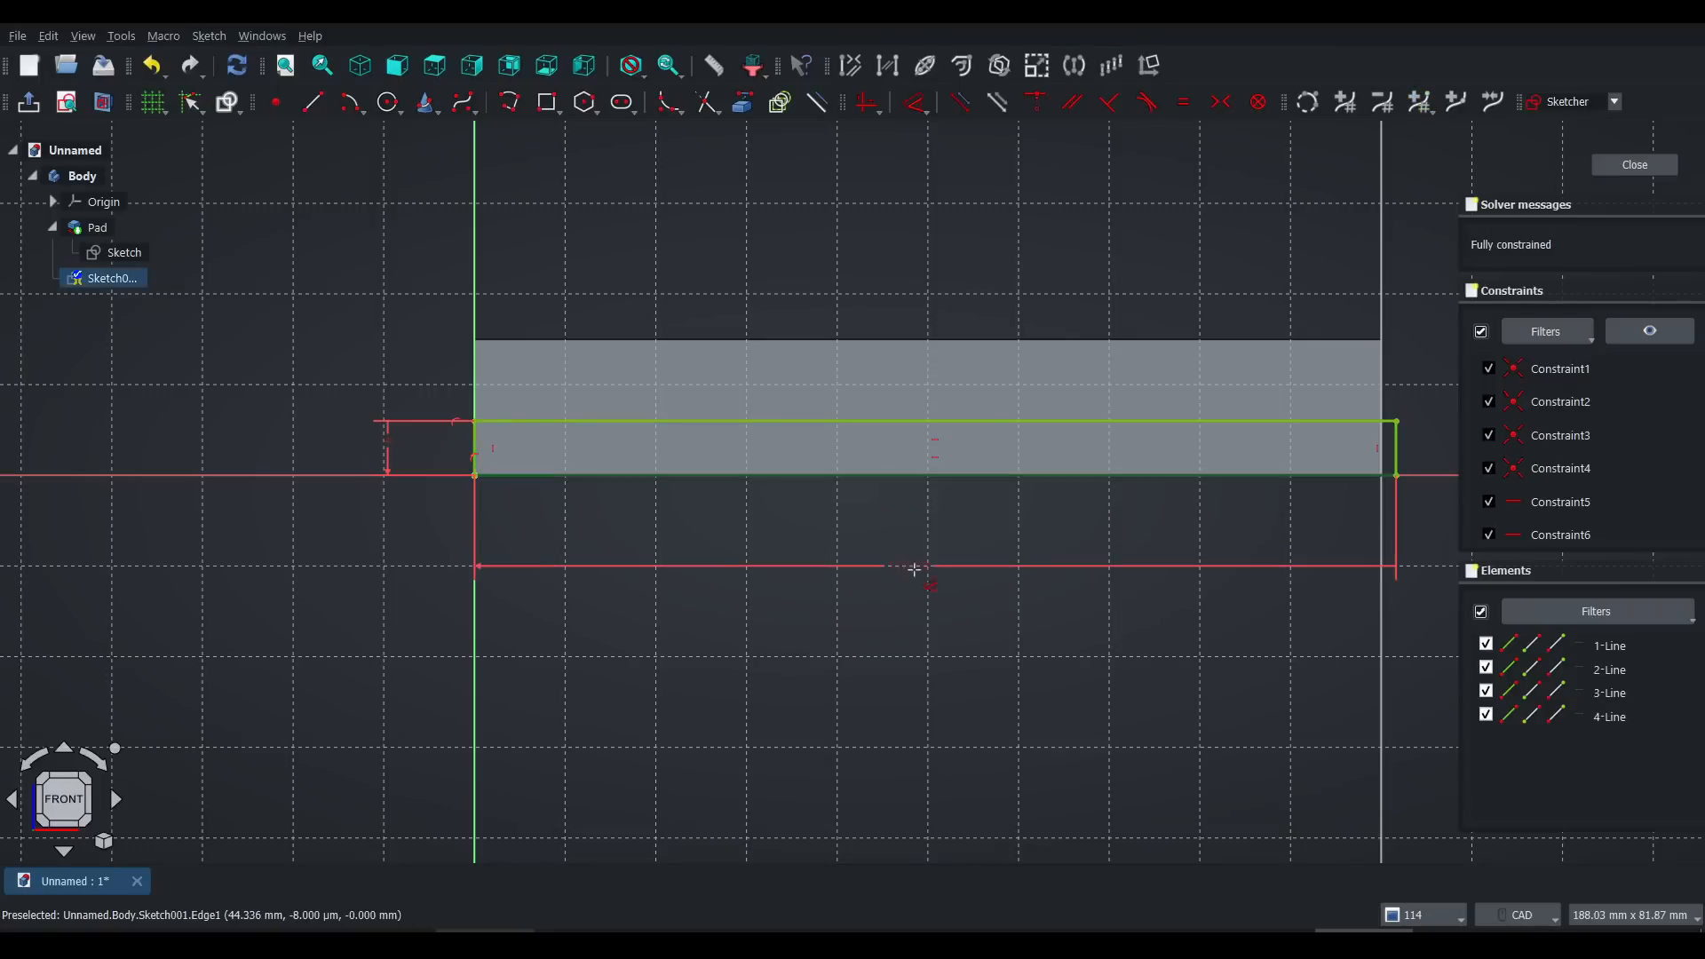
{"action": "left_click", "coordinate": [916, 653]}
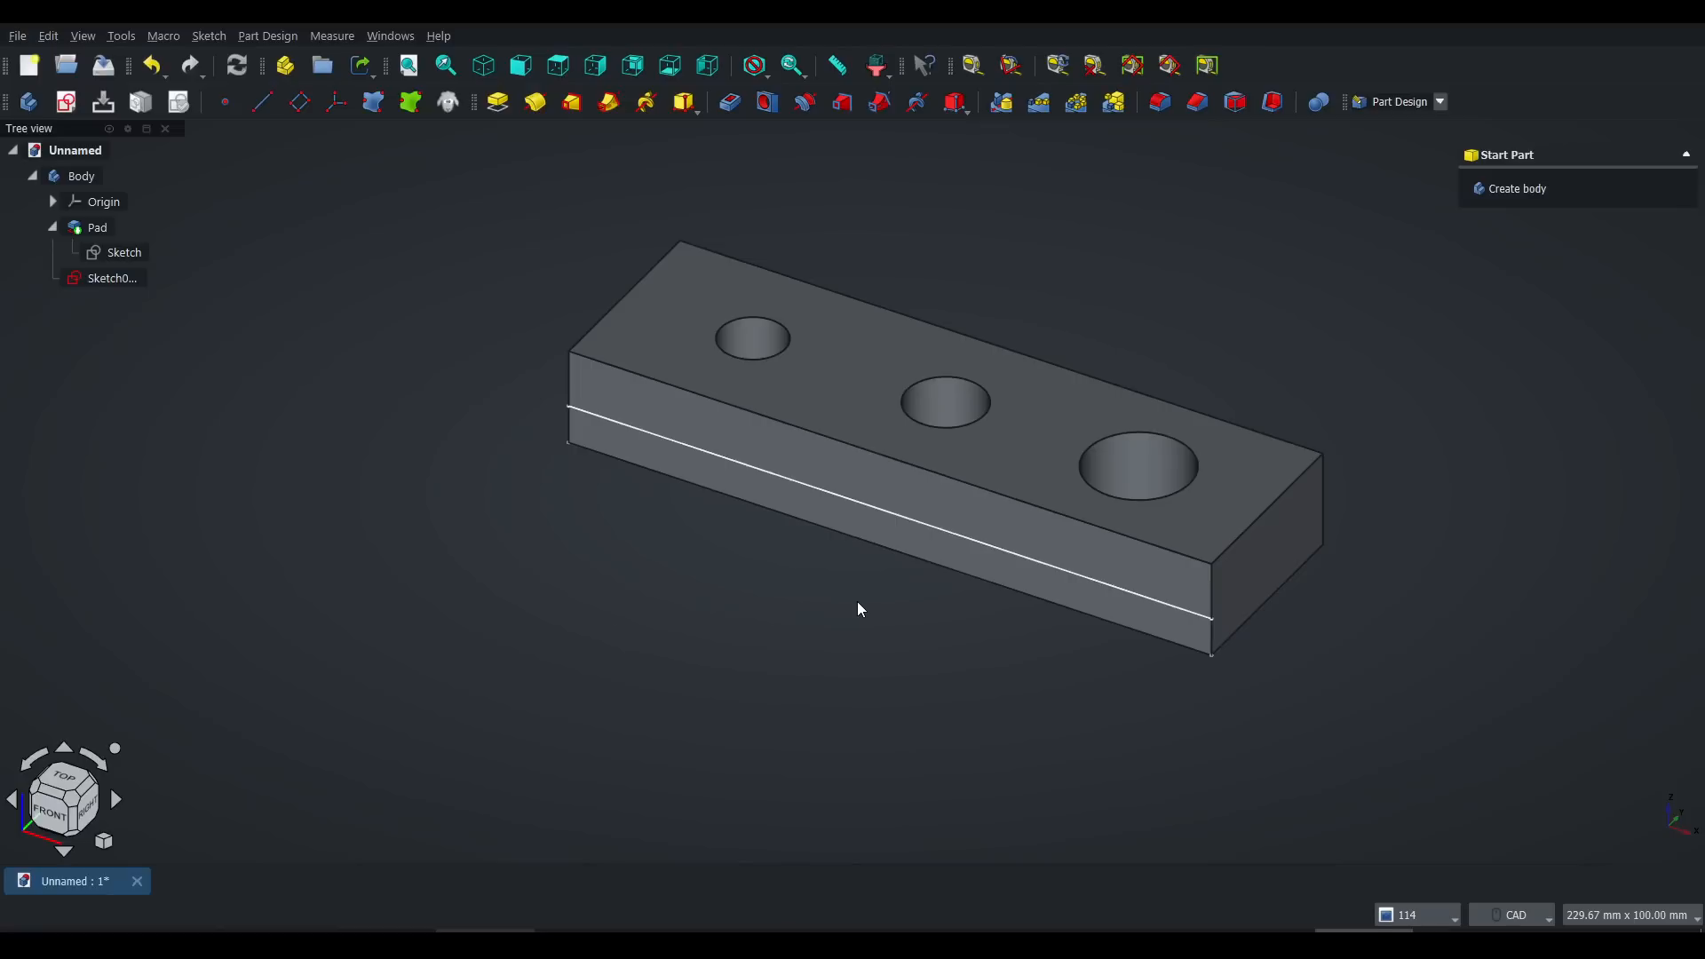
Step: Fillet the four outer edges of the block's top face with a 4 mm radius
{"action": "scroll", "coordinate": [856, 601], "scroll_direction": "up", "scroll_amount": 3}
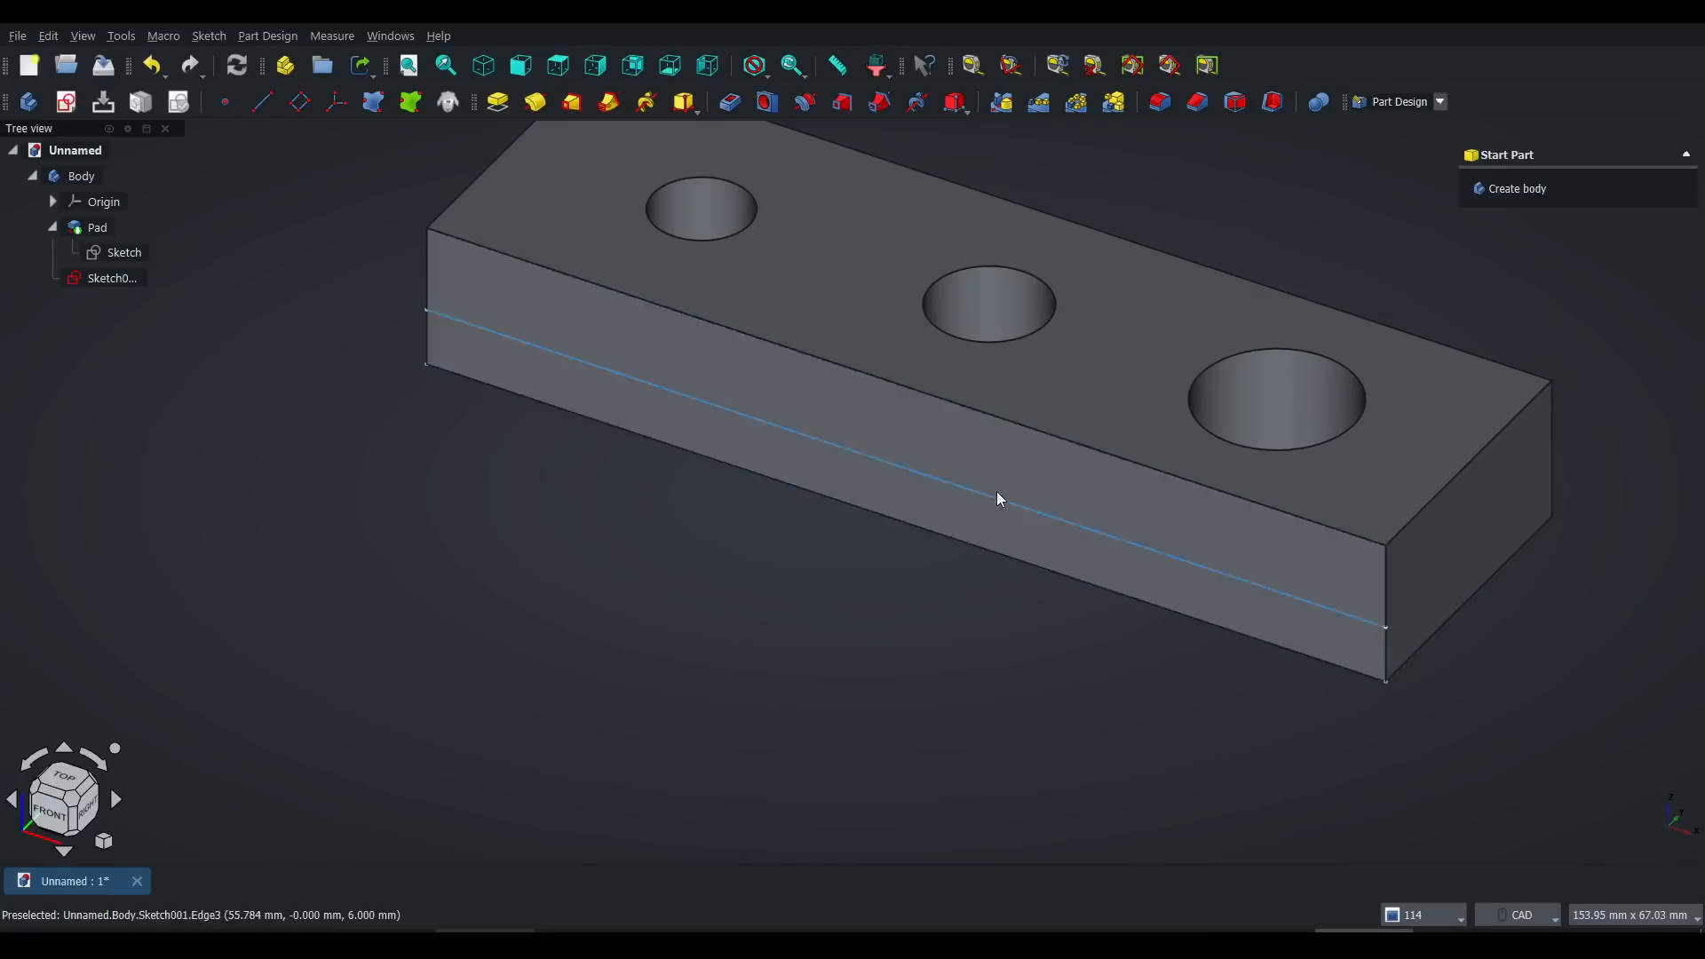
{"action": "left_click", "coordinate": [1341, 641]}
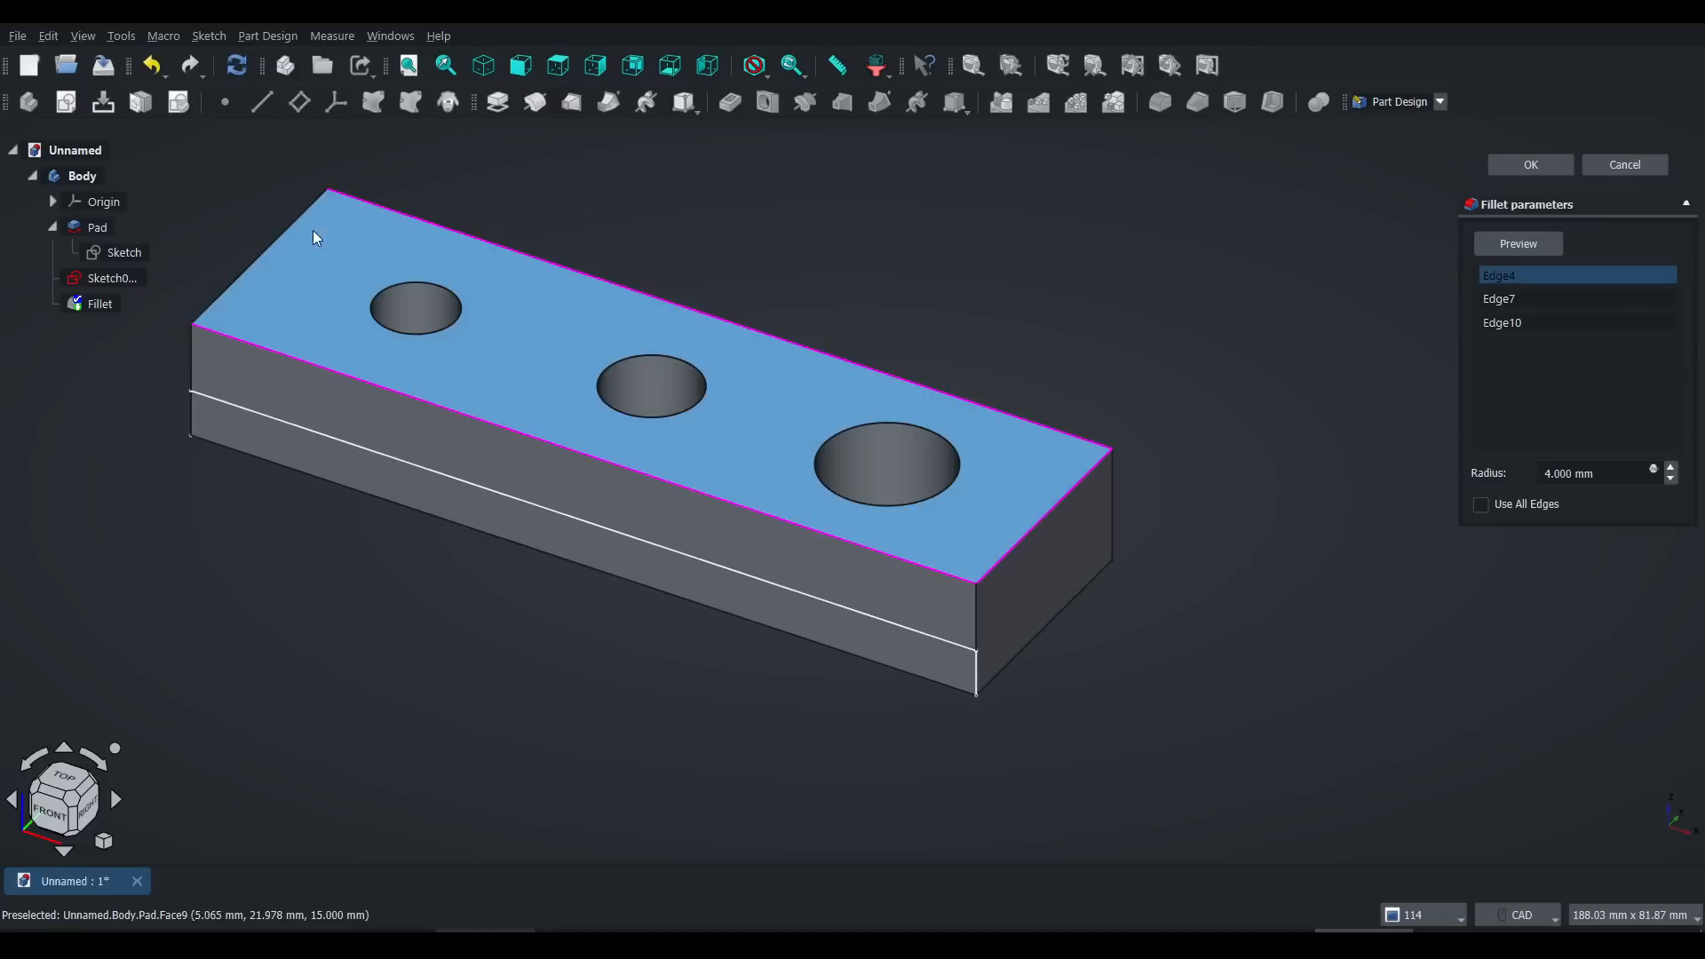
{"action": "left_click", "coordinate": [1519, 251]}
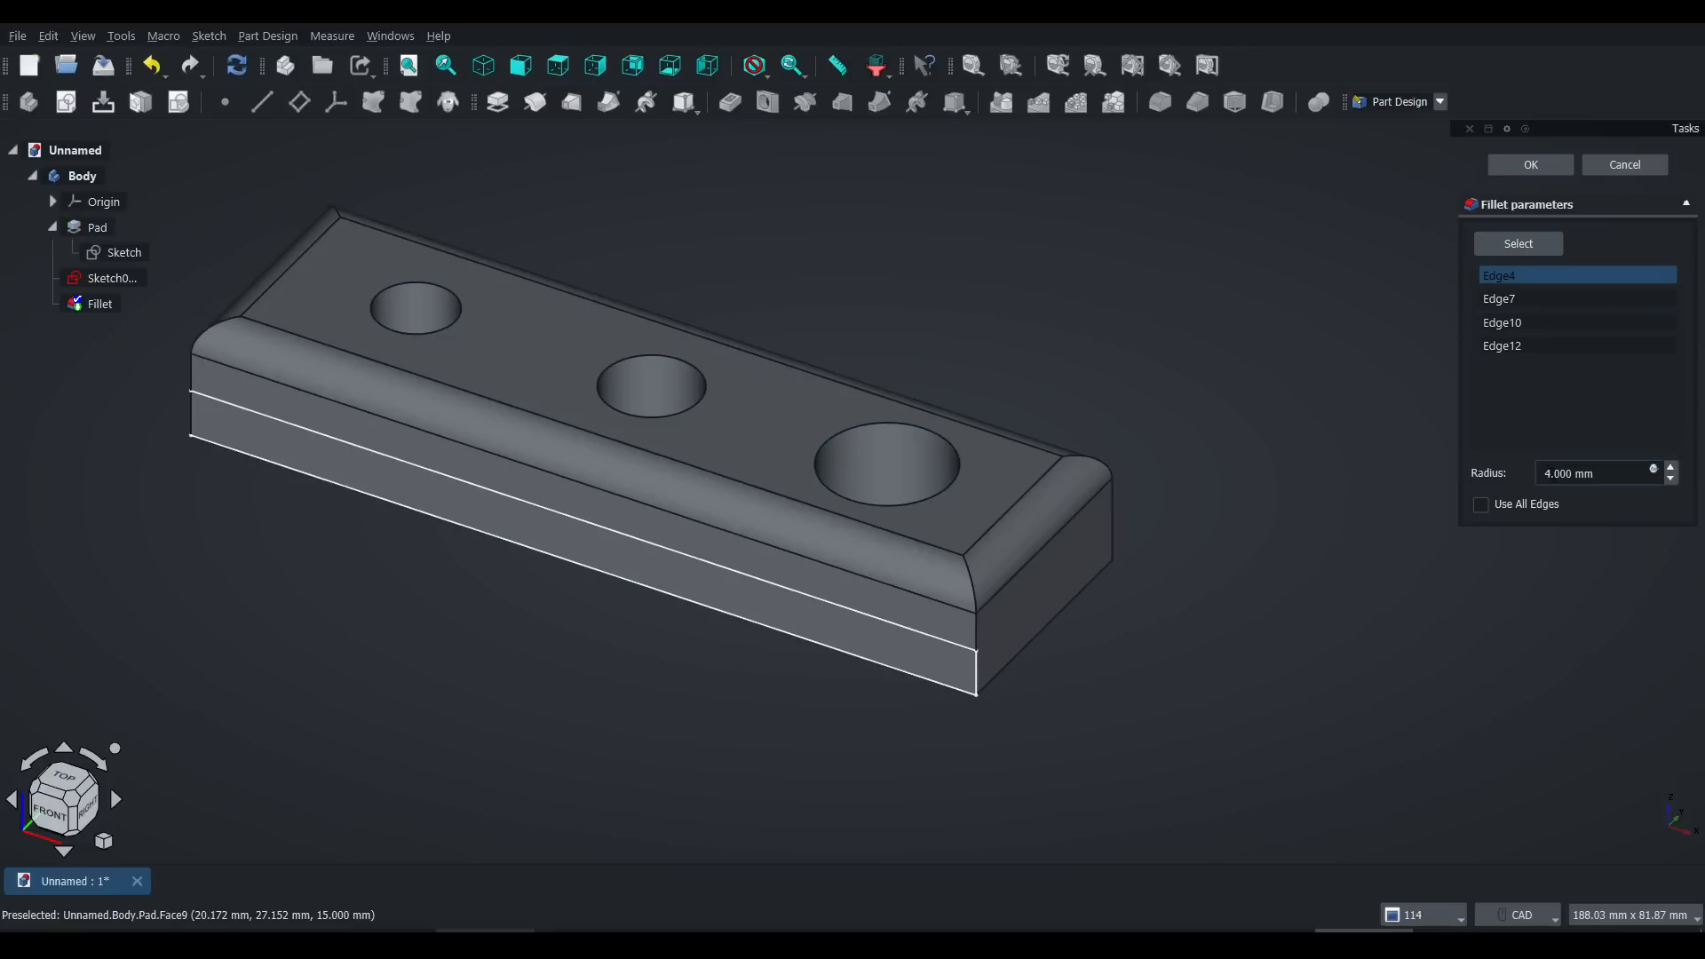
{"action": "left_click", "coordinate": [1531, 165]}
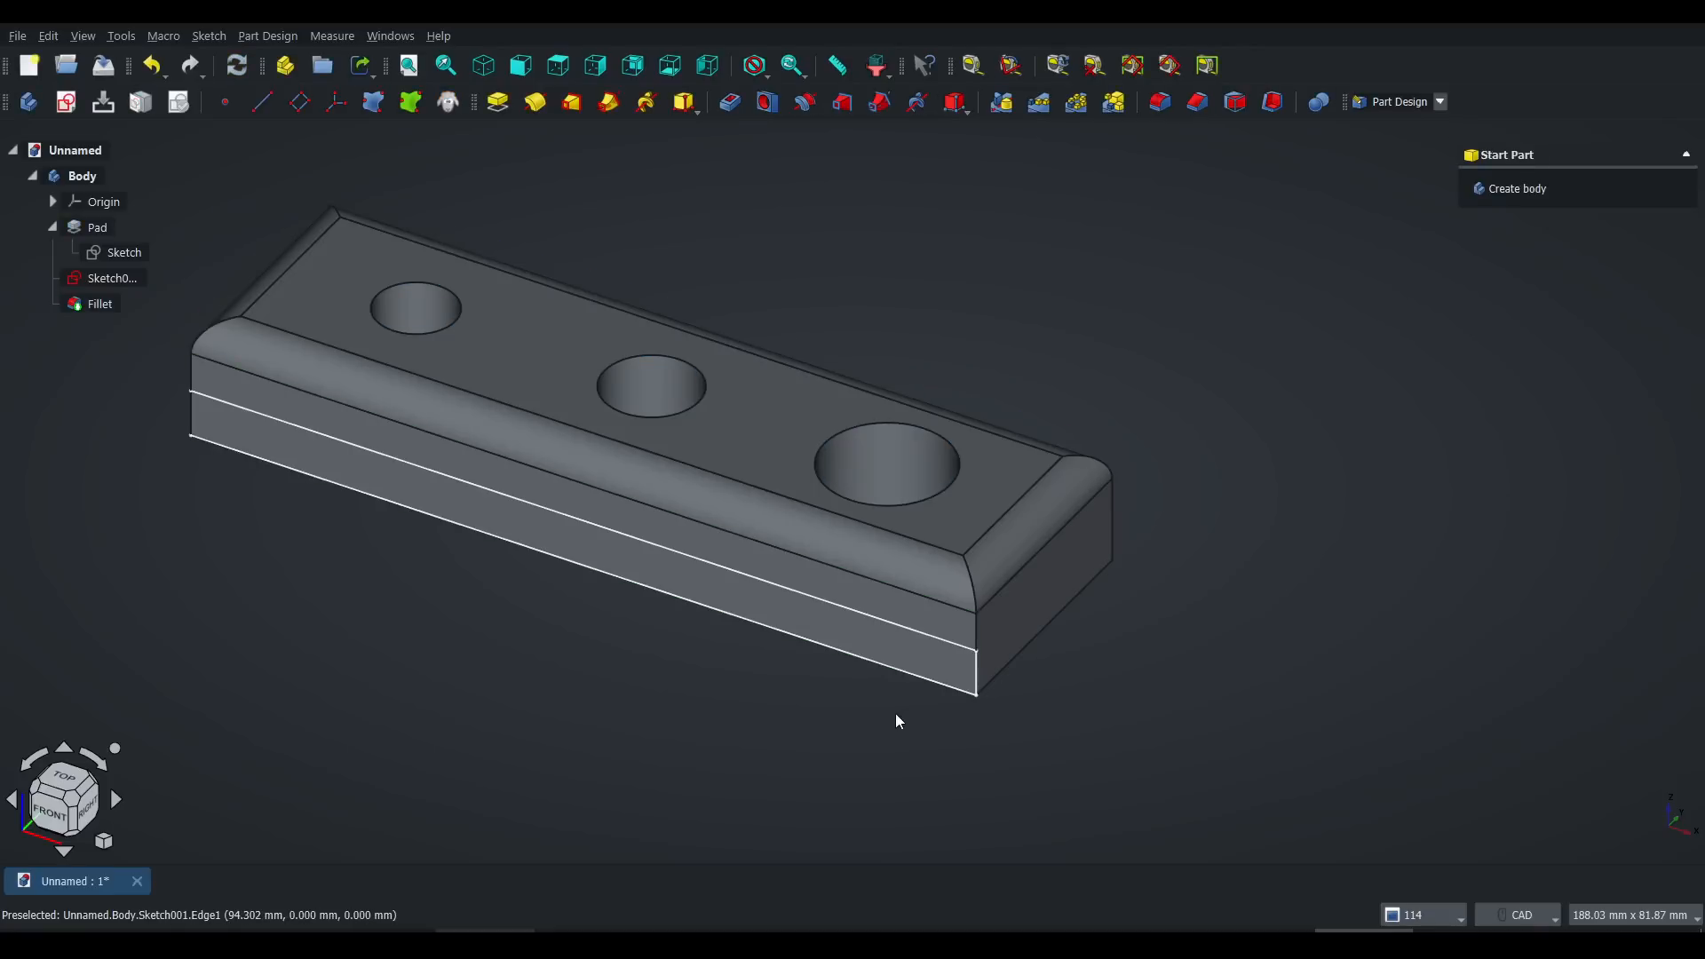
Step: Pad the front-face ledge sketch by 10 mm
{"action": "left_click", "coordinate": [111, 279]}
{"action": "left_click", "coordinate": [500, 101]}
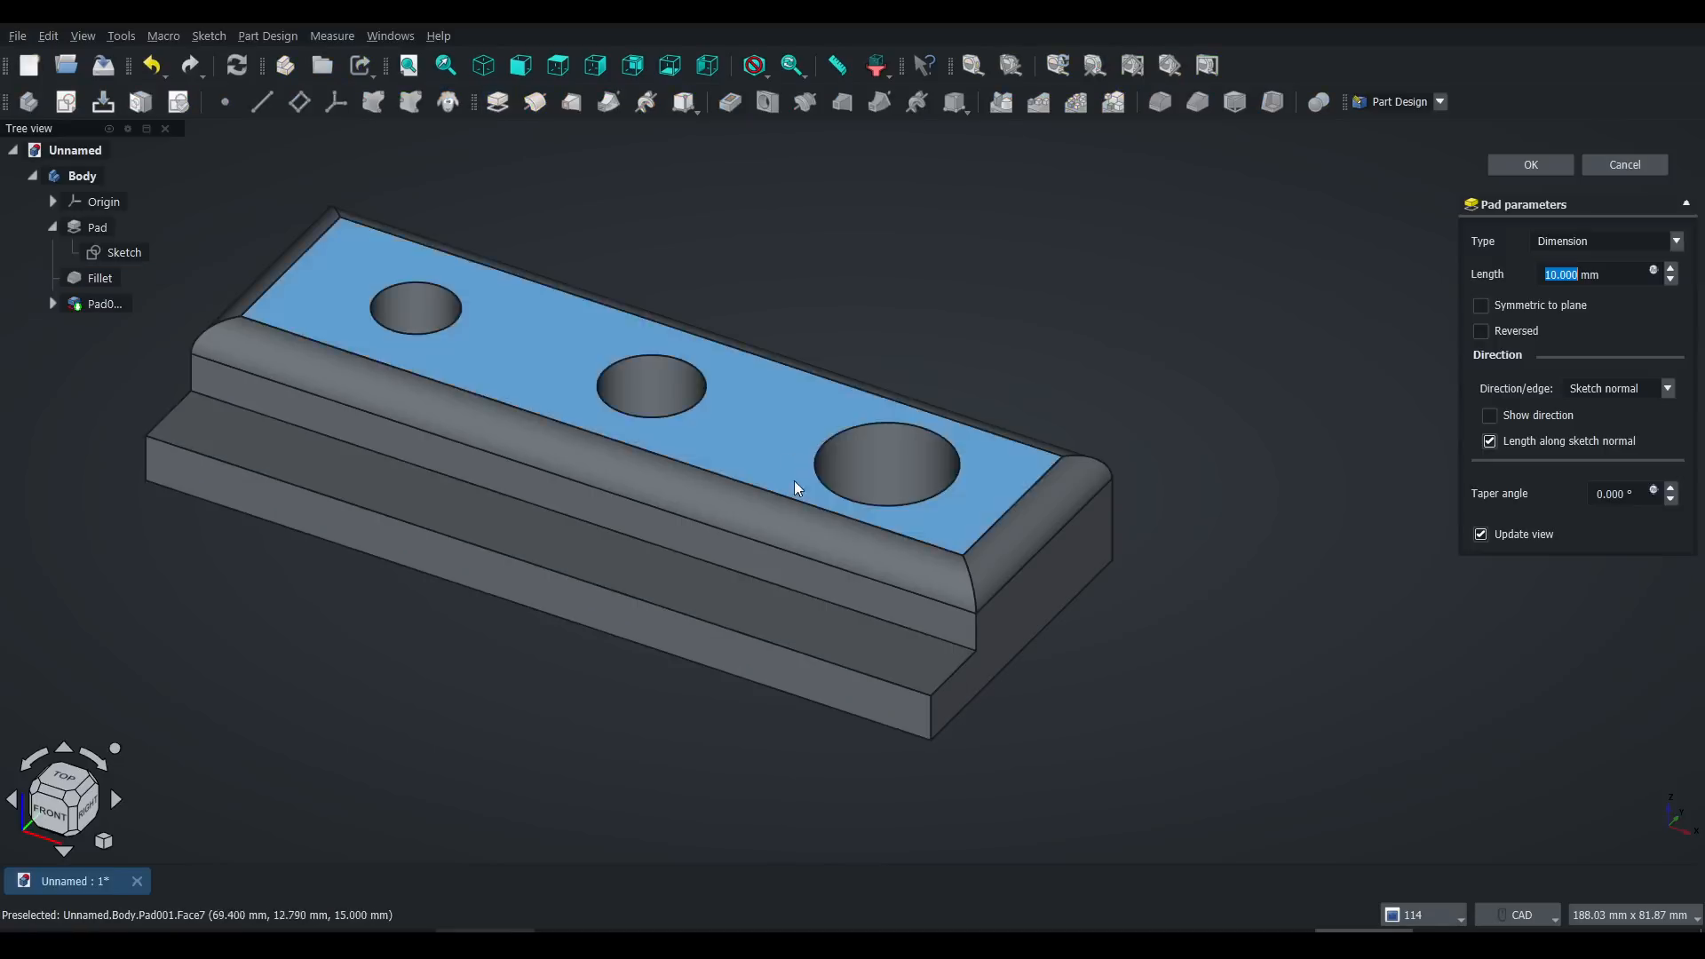
{"action": "left_click", "coordinate": [1530, 166]}
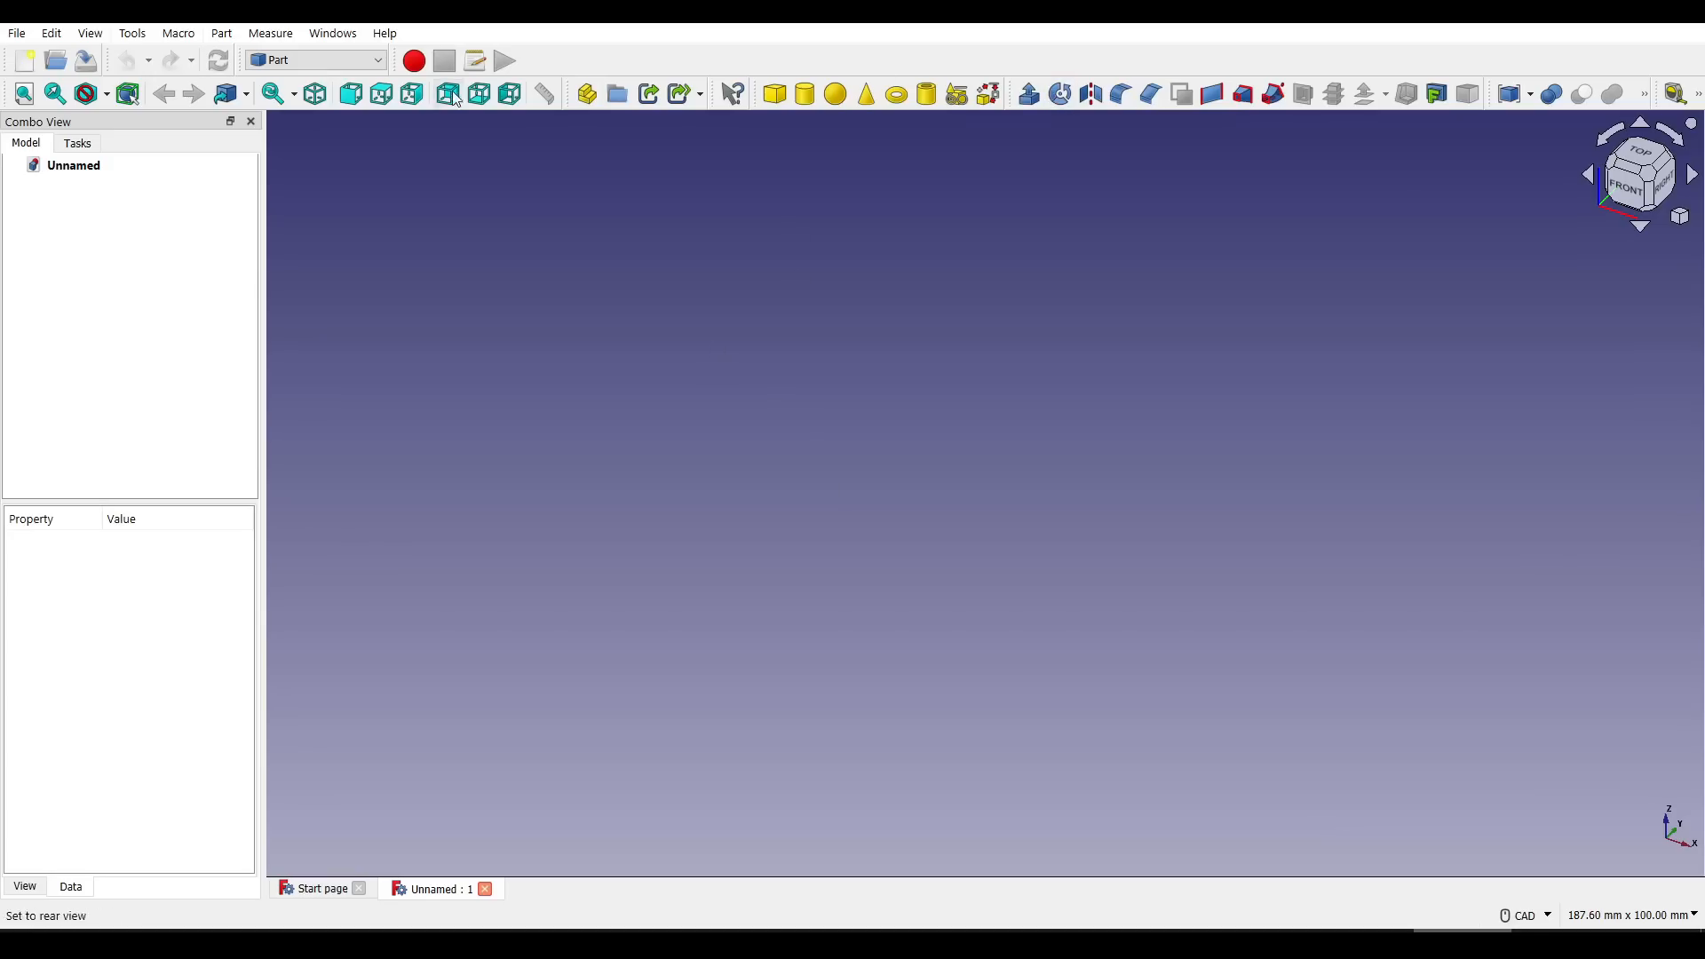
Step: In the Sketcher workbench, sketch a rectangle from the origin on the XY plane and begin a distance constraint on it
{"action": "left_click", "coordinate": [385, 61]}
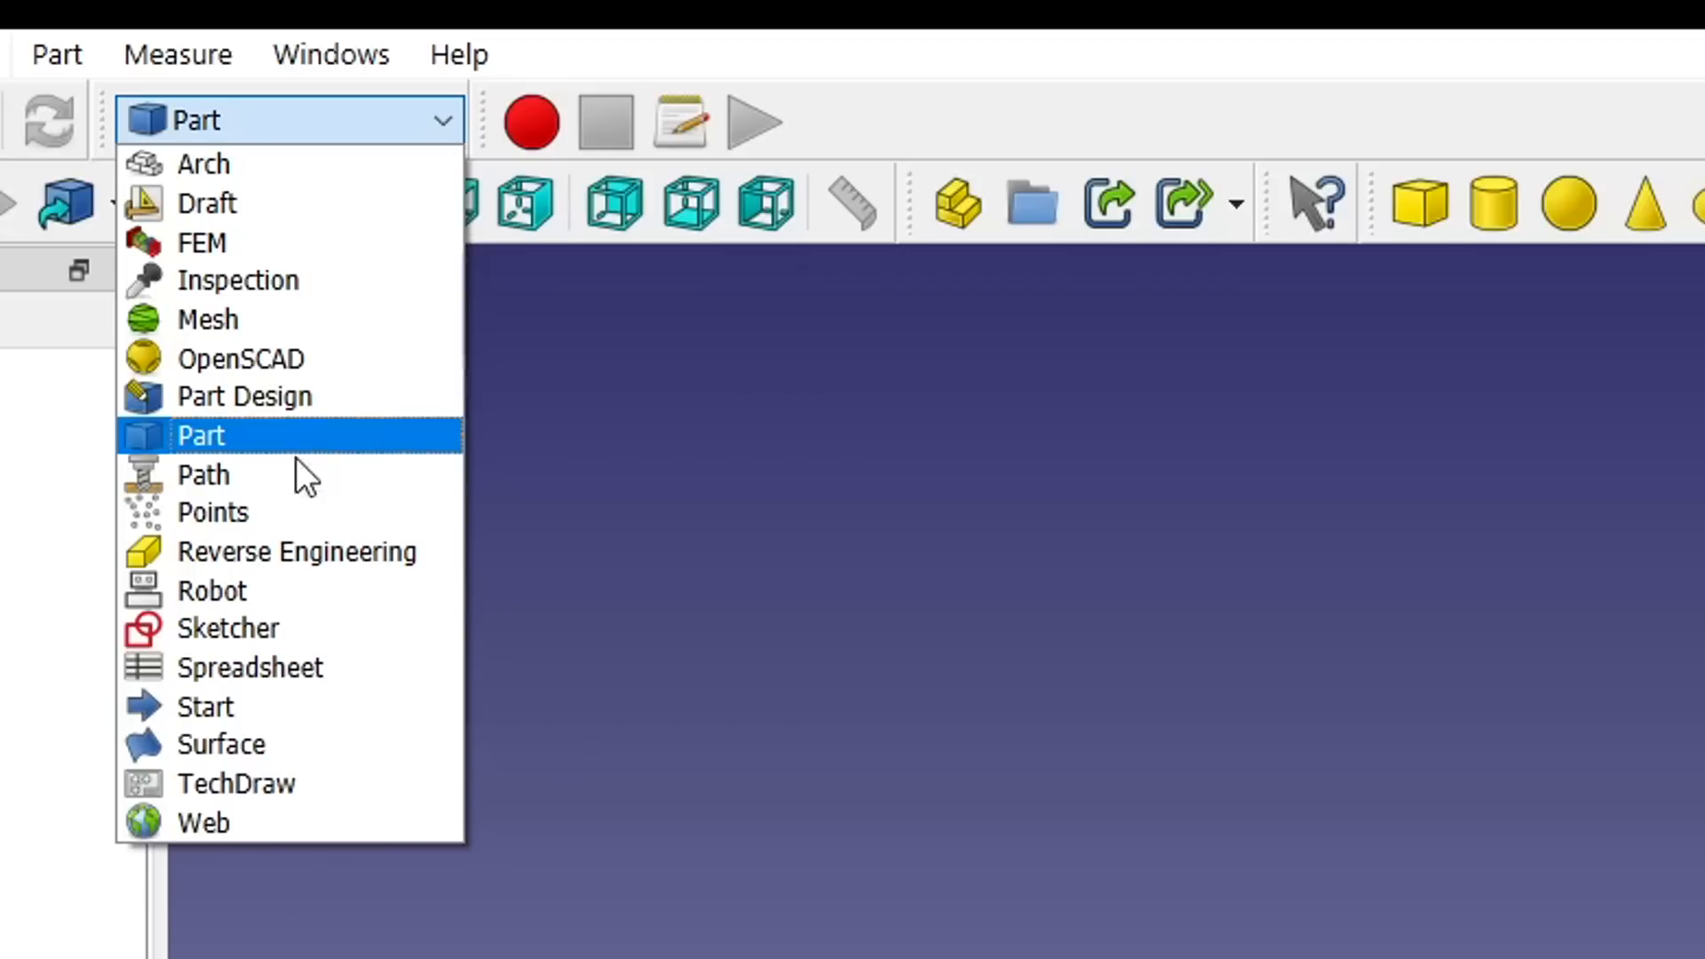
{"action": "left_click", "coordinate": [228, 628]}
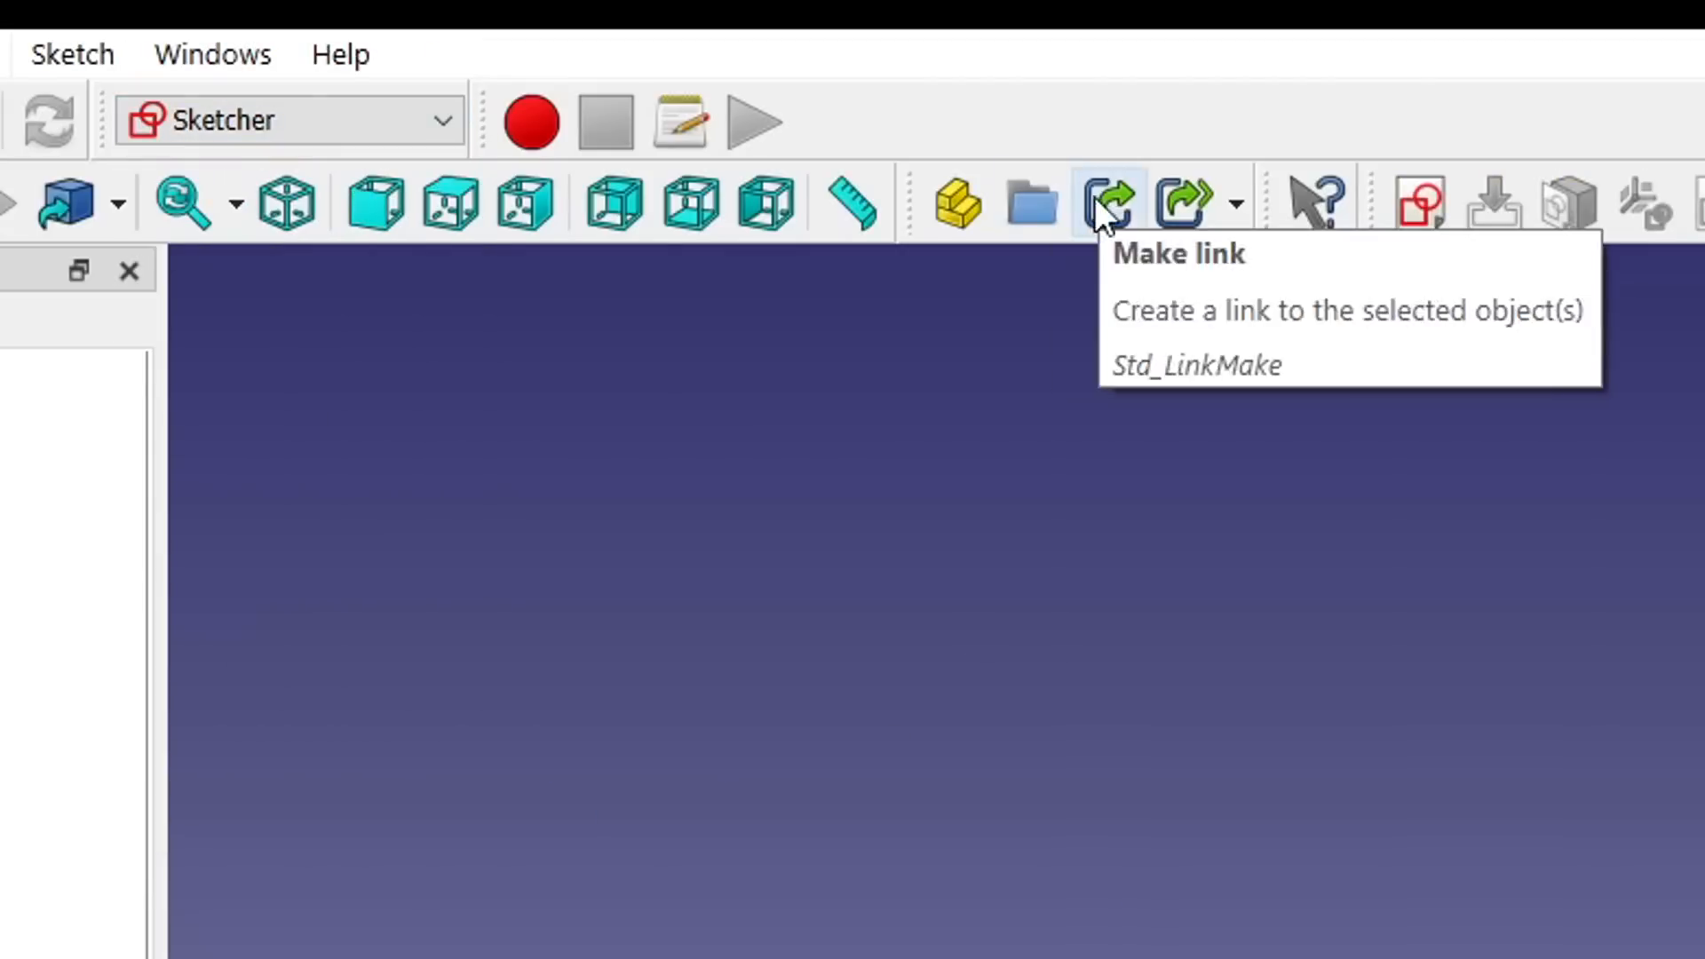
{"action": "left_click", "coordinate": [1424, 203]}
{"action": "left_click", "coordinate": [970, 461]}
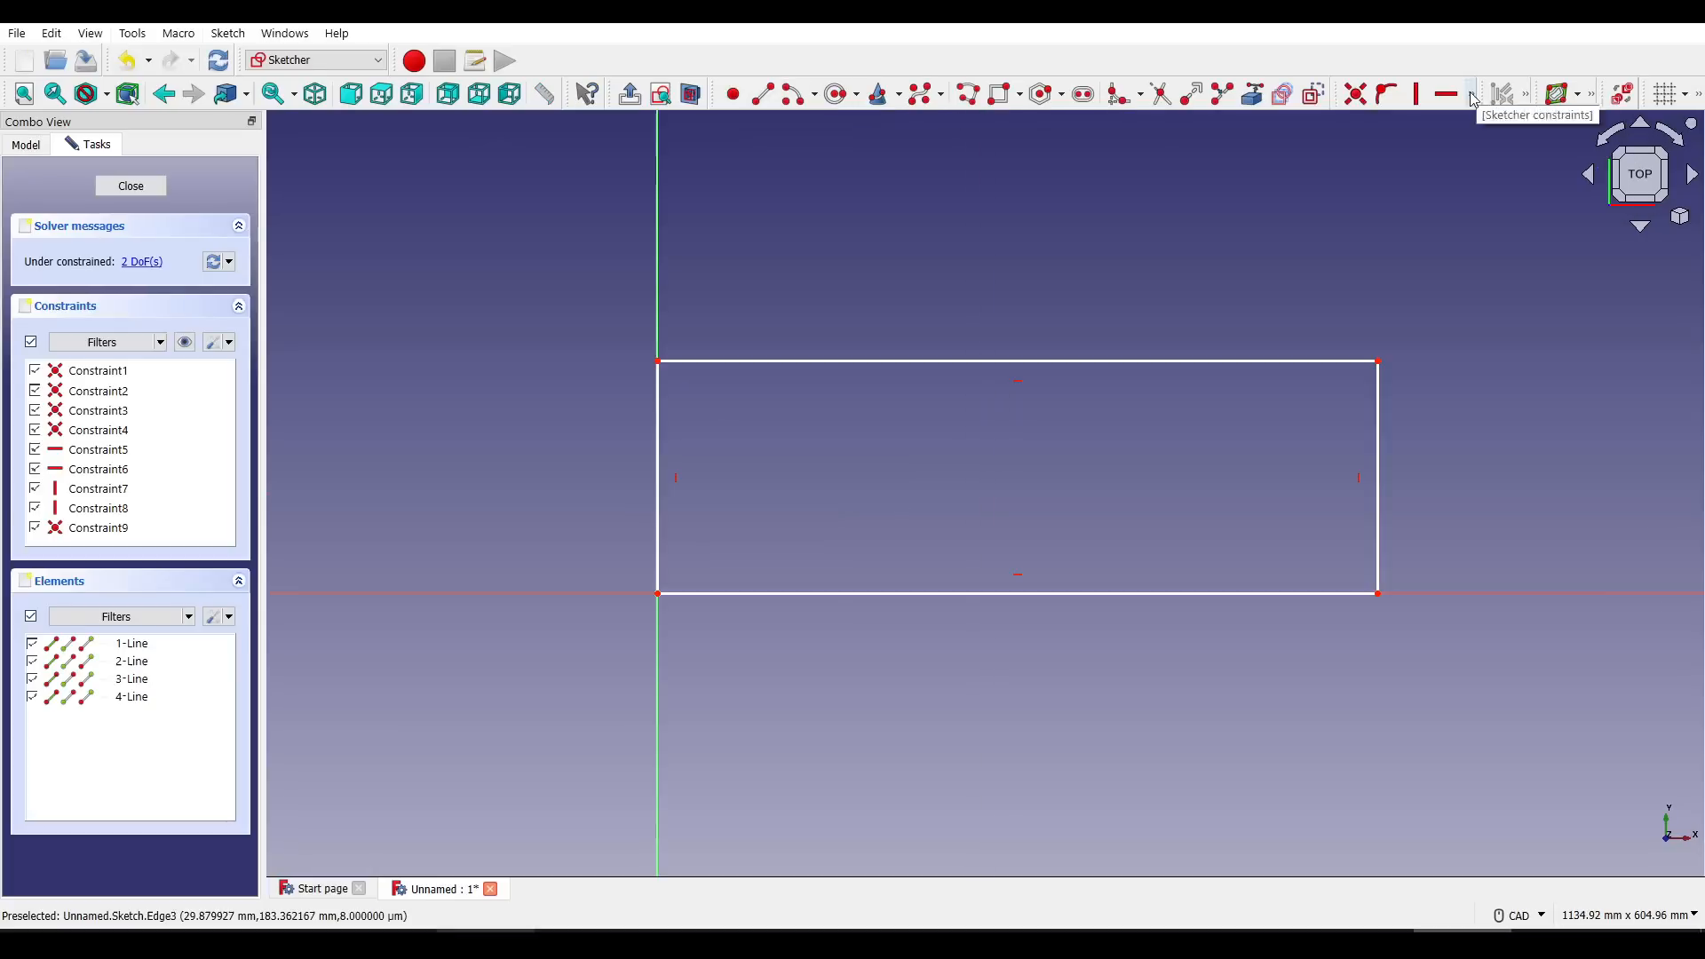
{"action": "left_click", "coordinate": [1474, 95]}
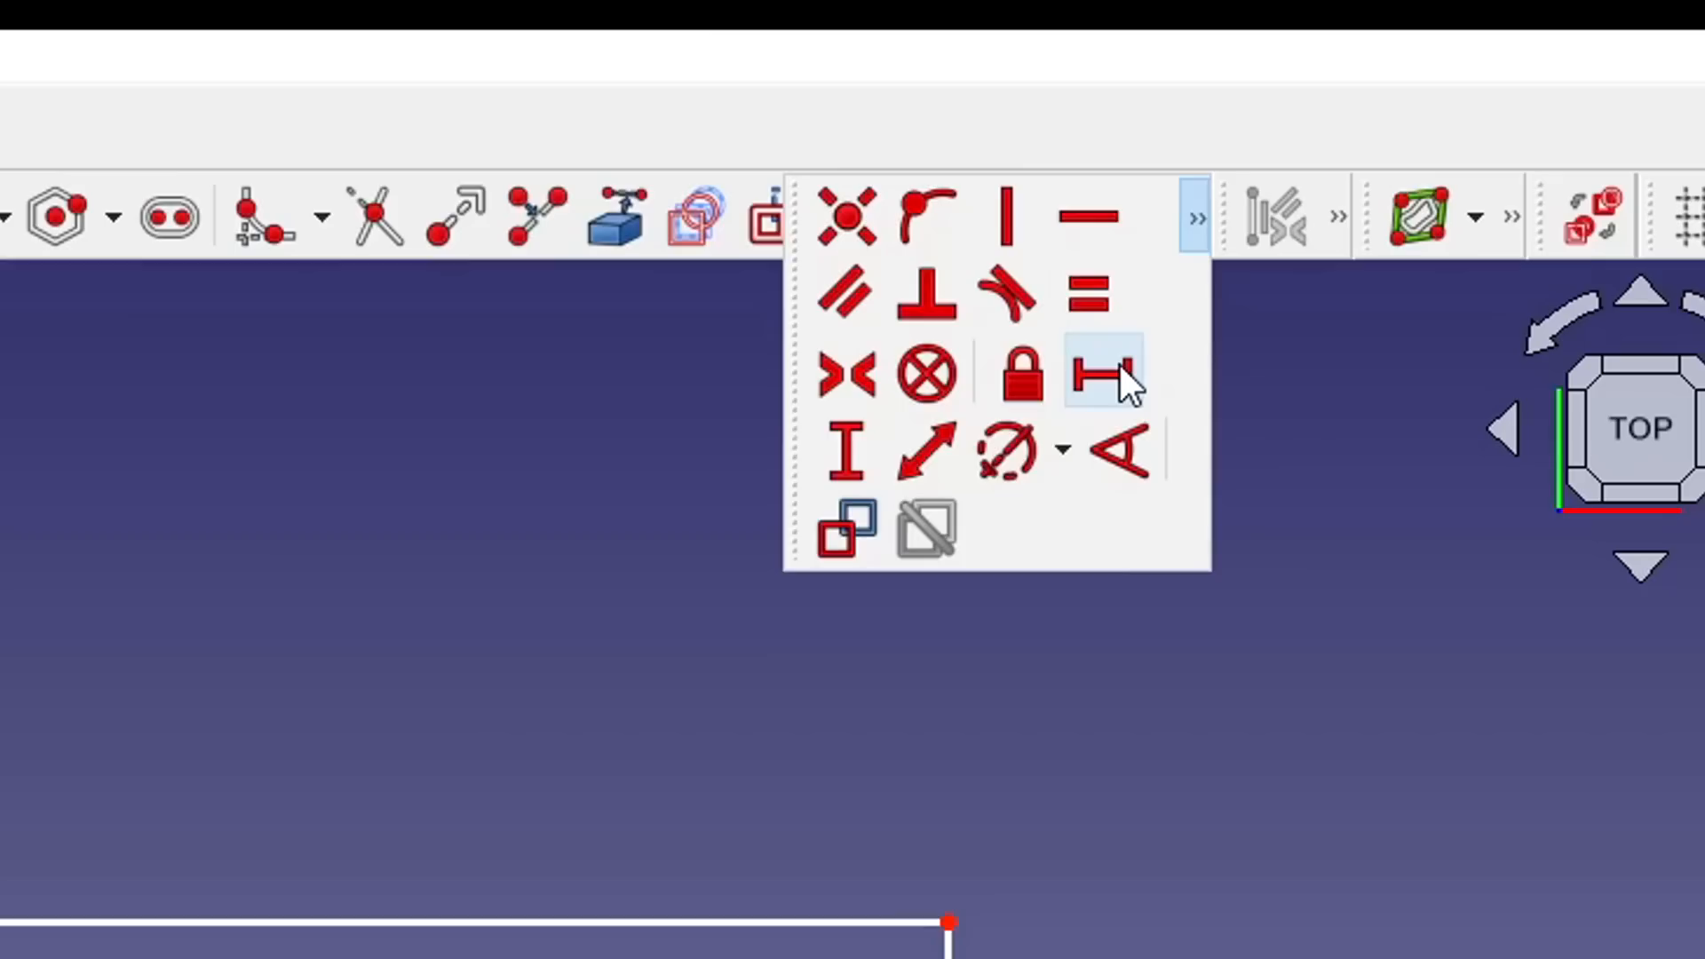
{"action": "left_click", "coordinate": [923, 449]}
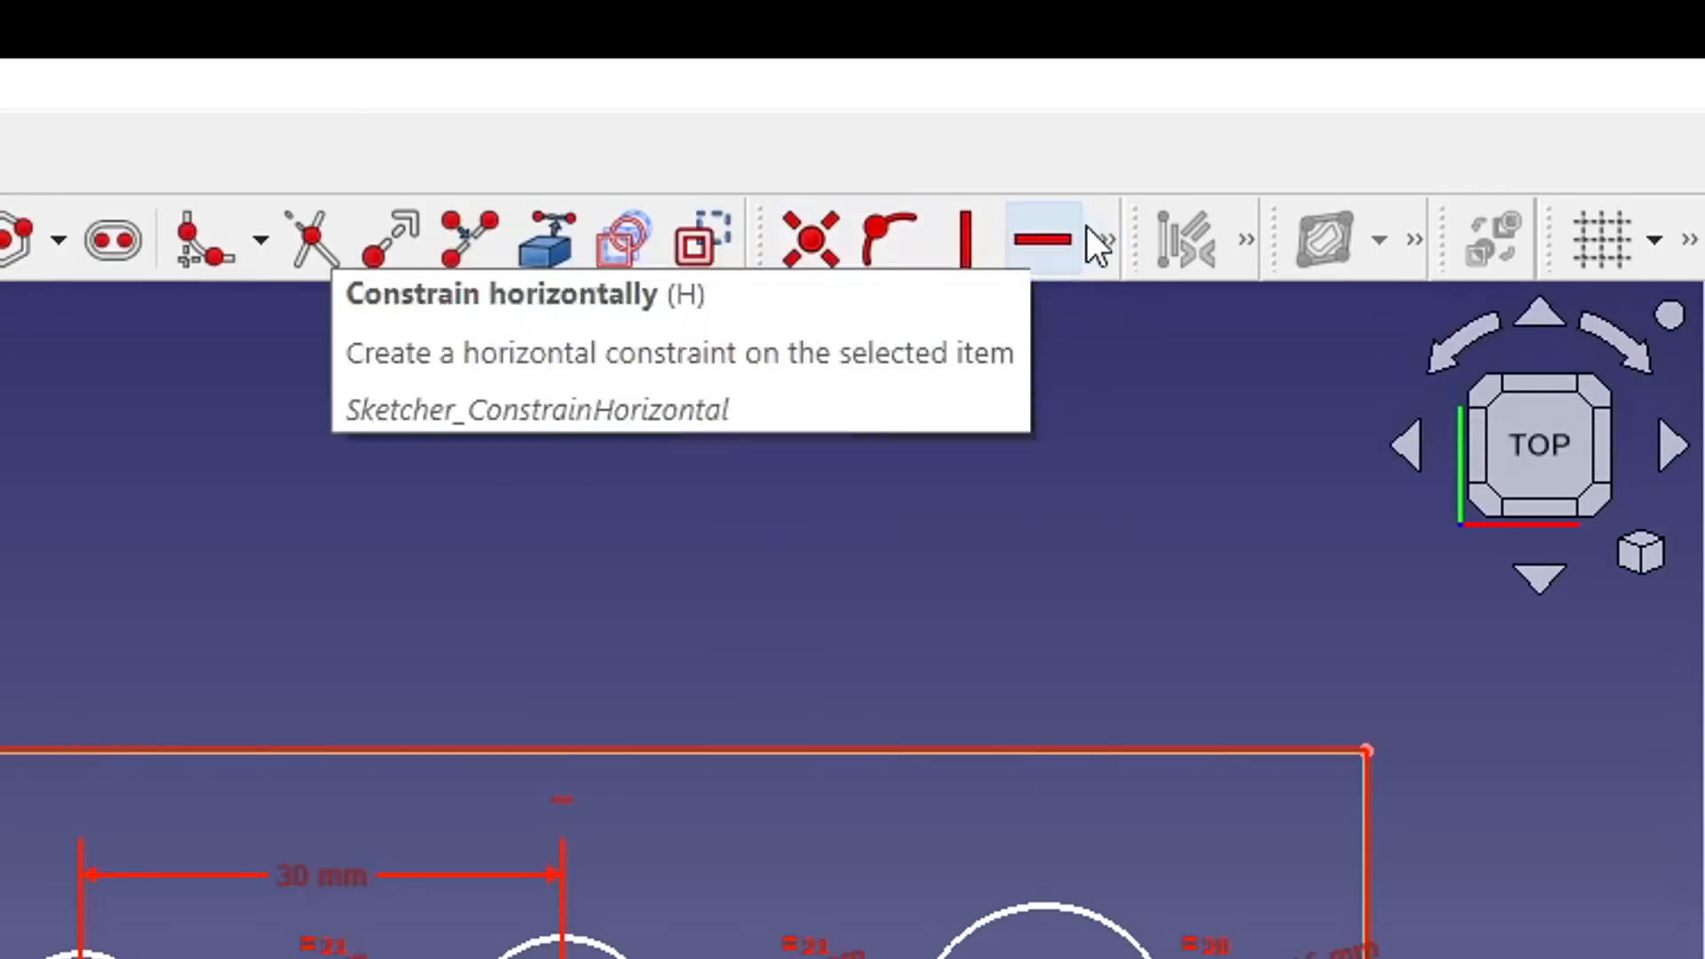
Step: Extrude the three-hole rectangle sketch along its normal into a solid block
{"action": "left_click", "coordinate": [1470, 95]}
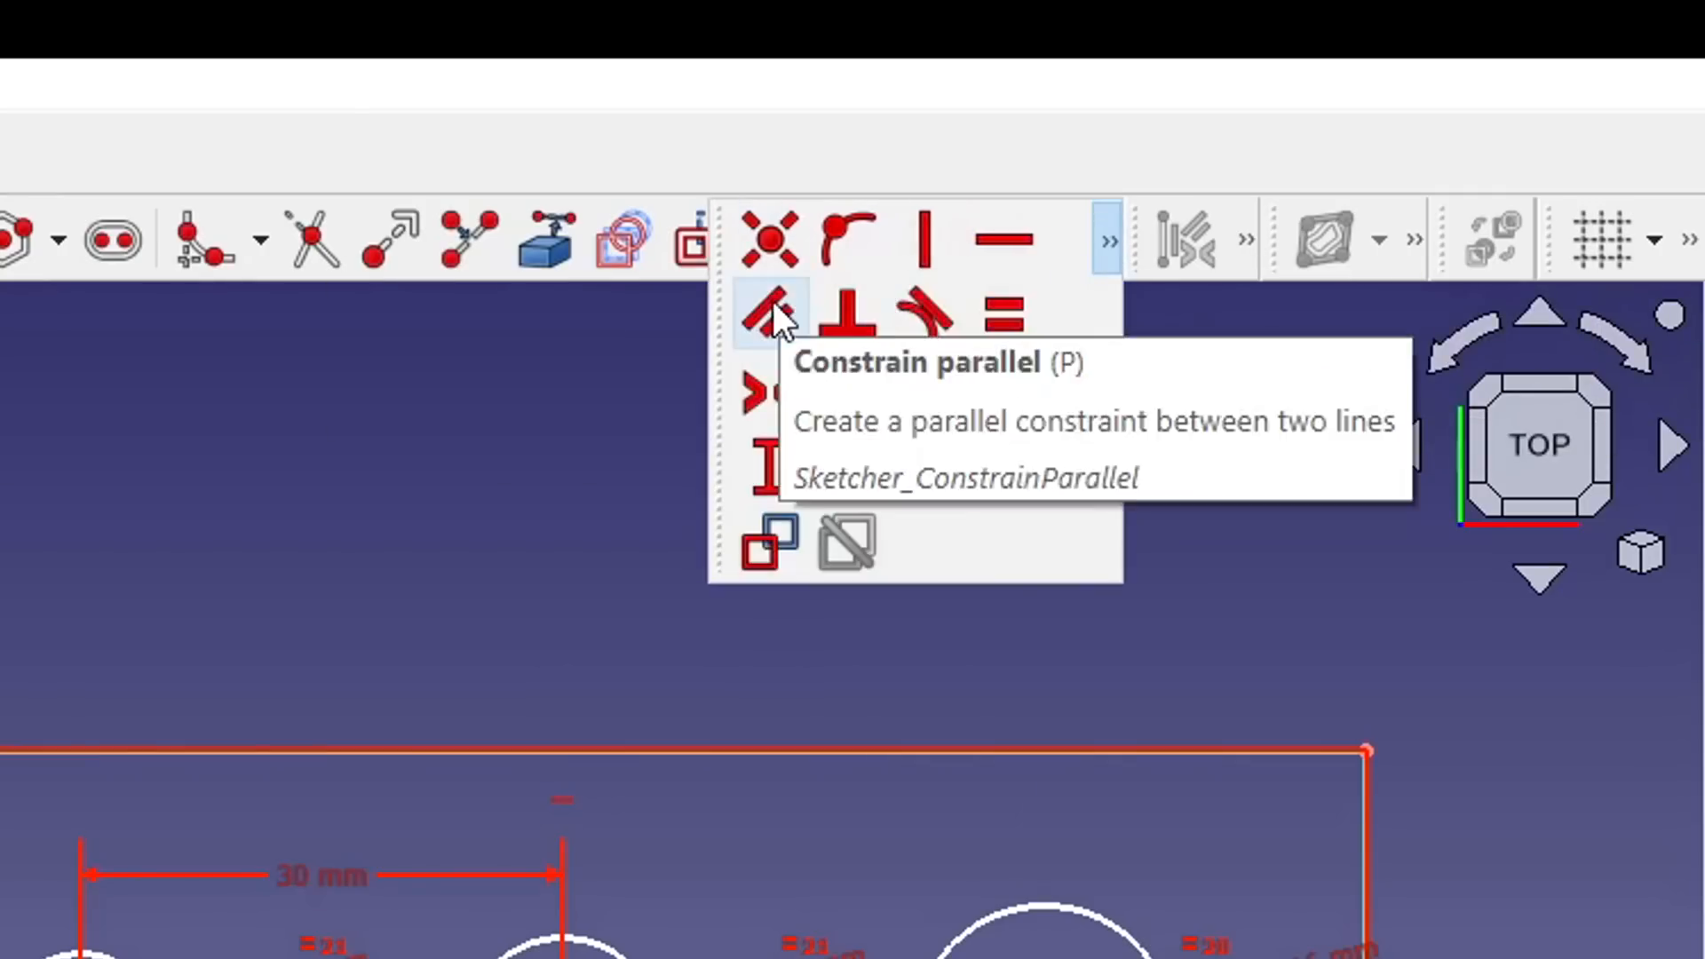
{"action": "left_click", "coordinate": [1105, 238]}
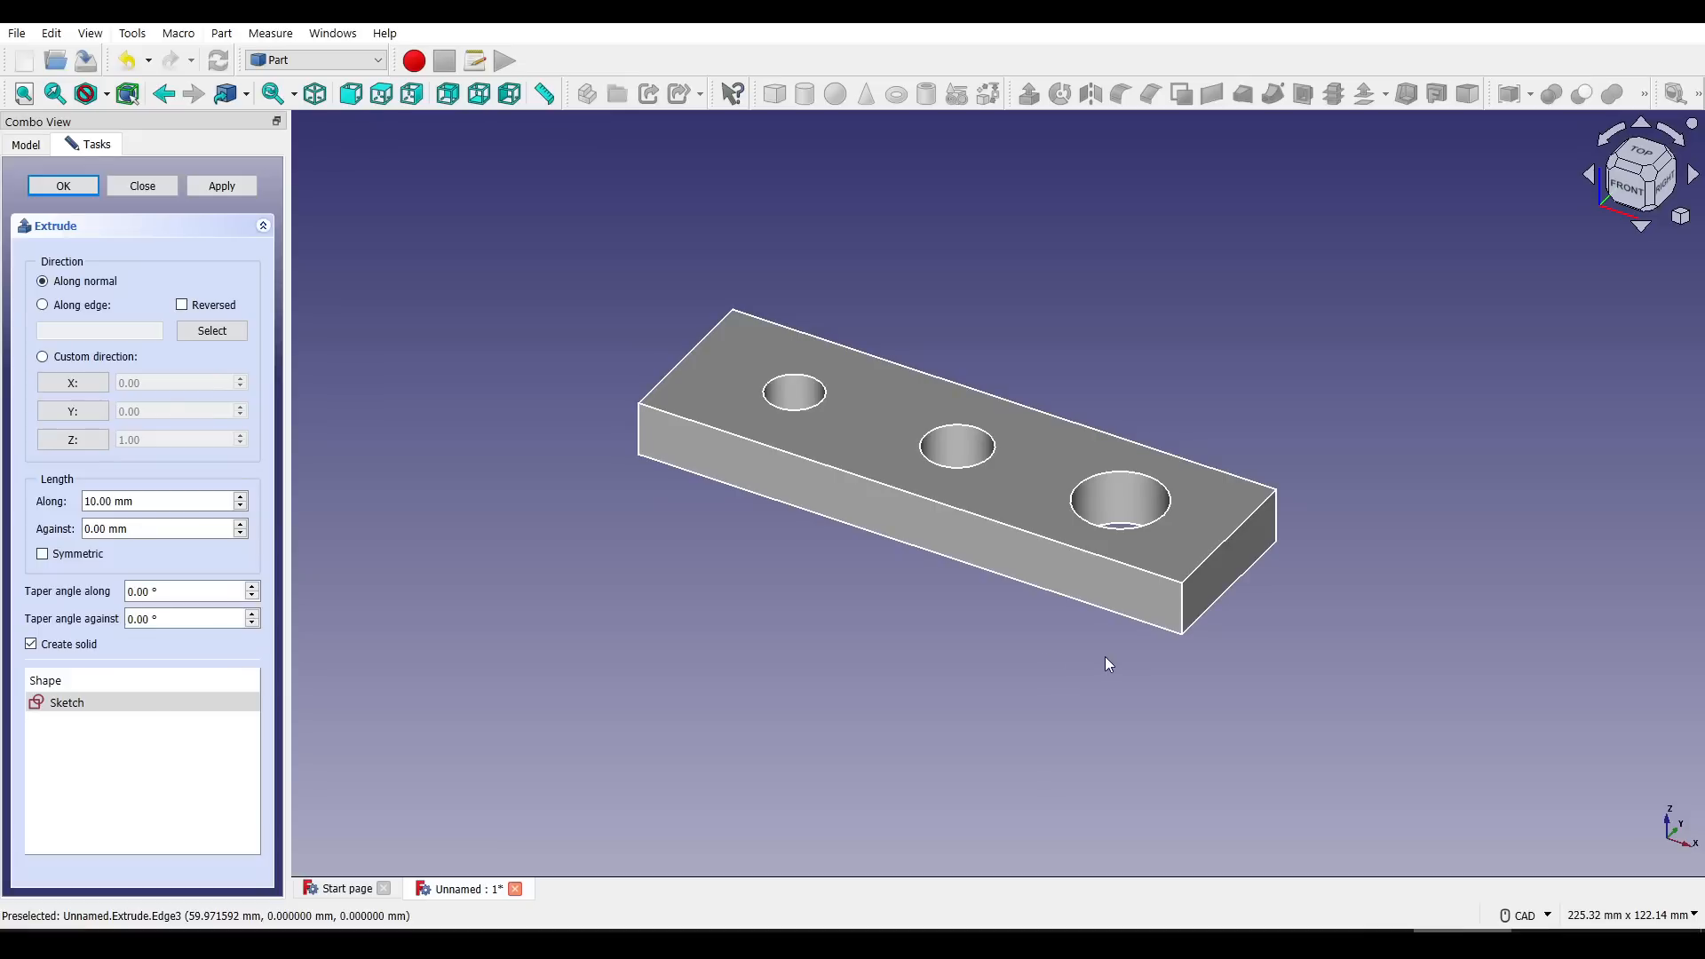
{"action": "left_click", "coordinate": [80, 190]}
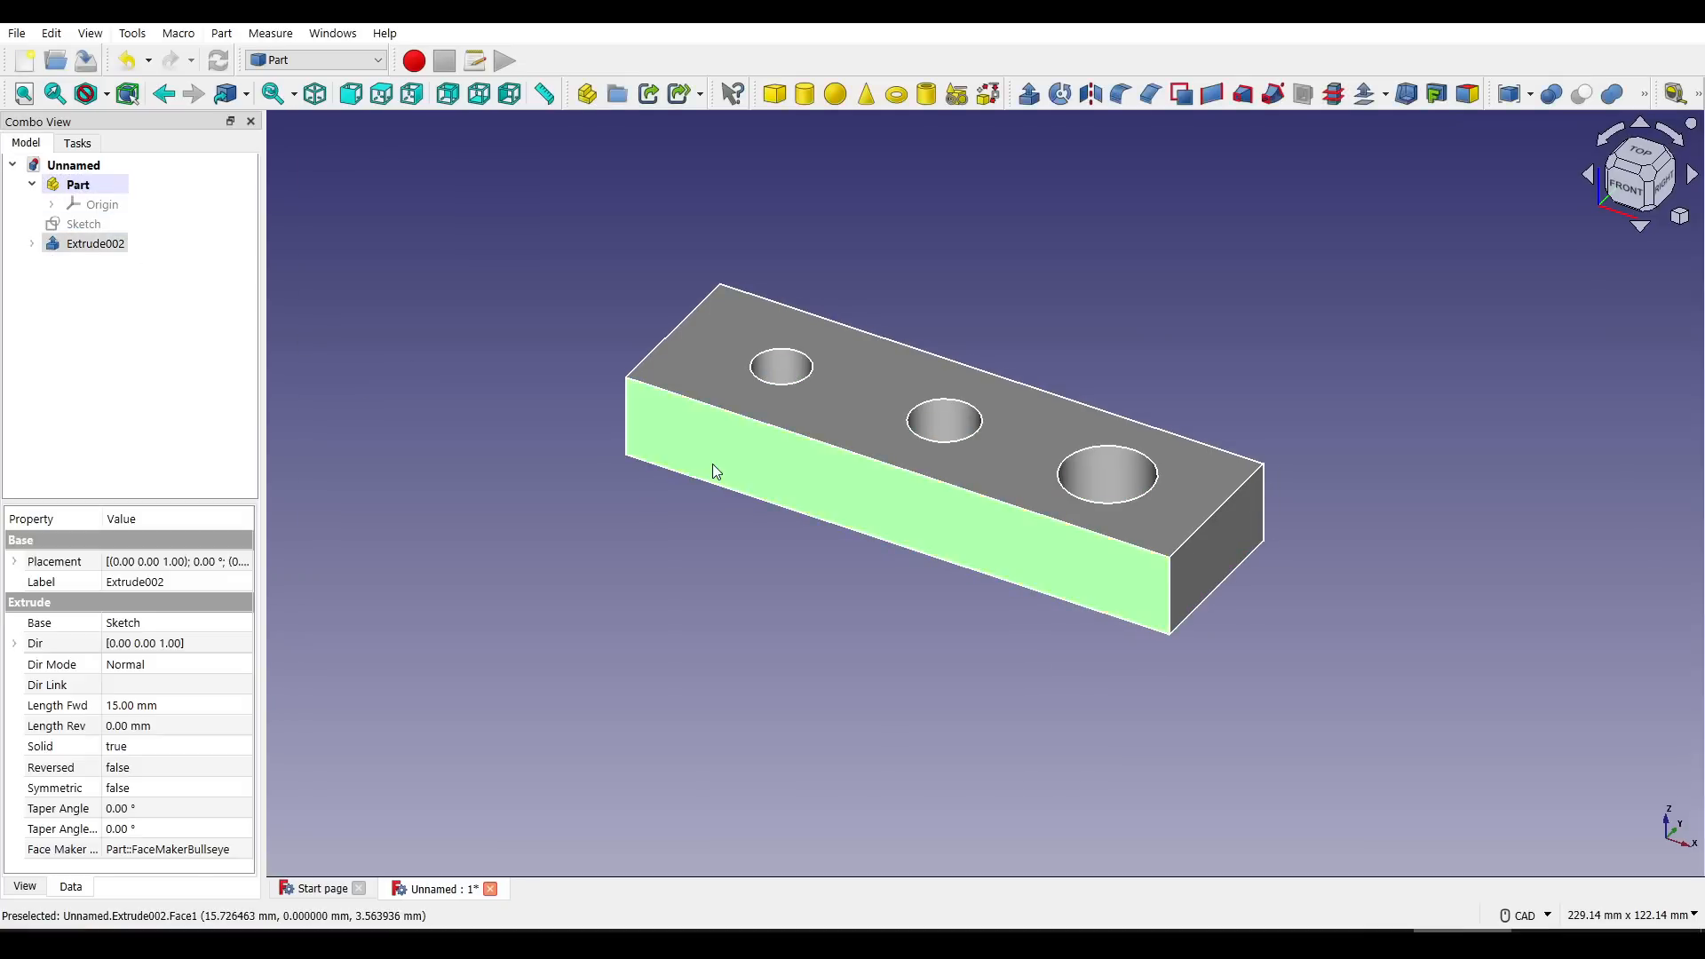
Step: In the Sketcher workbench, sketch the ledge rectangle on the block's front face and dimension its length
{"action": "left_click", "coordinate": [316, 59]}
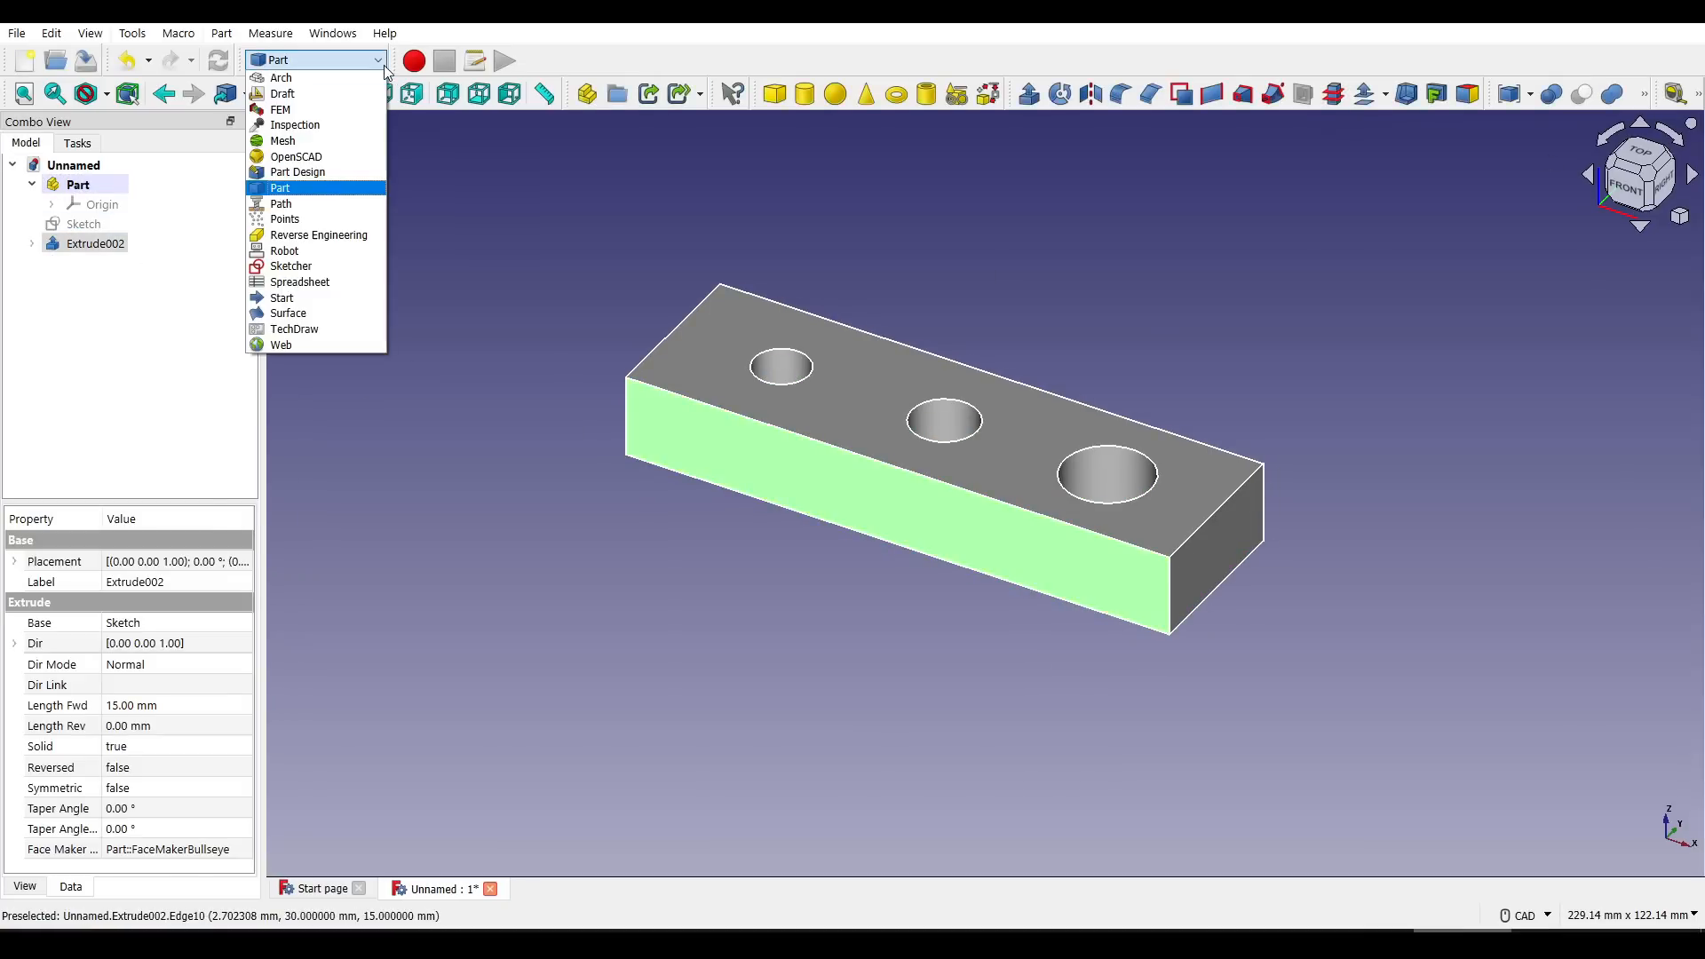
{"action": "left_click", "coordinate": [297, 268]}
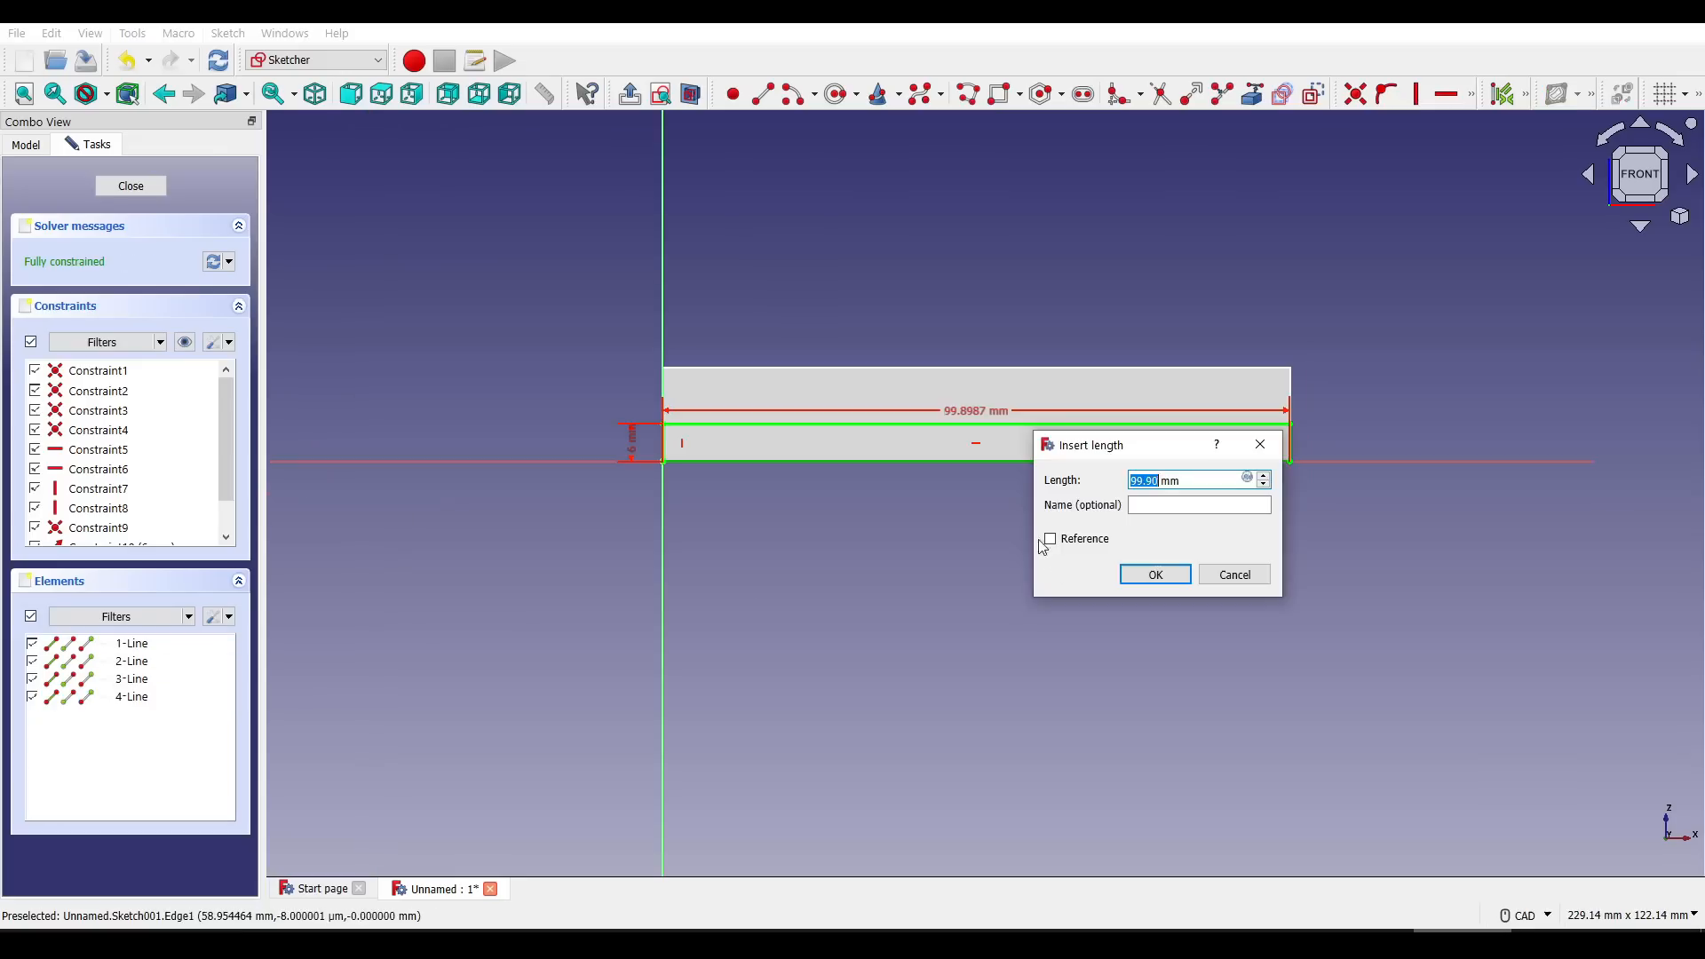
{"action": "left_click", "coordinate": [1156, 575]}
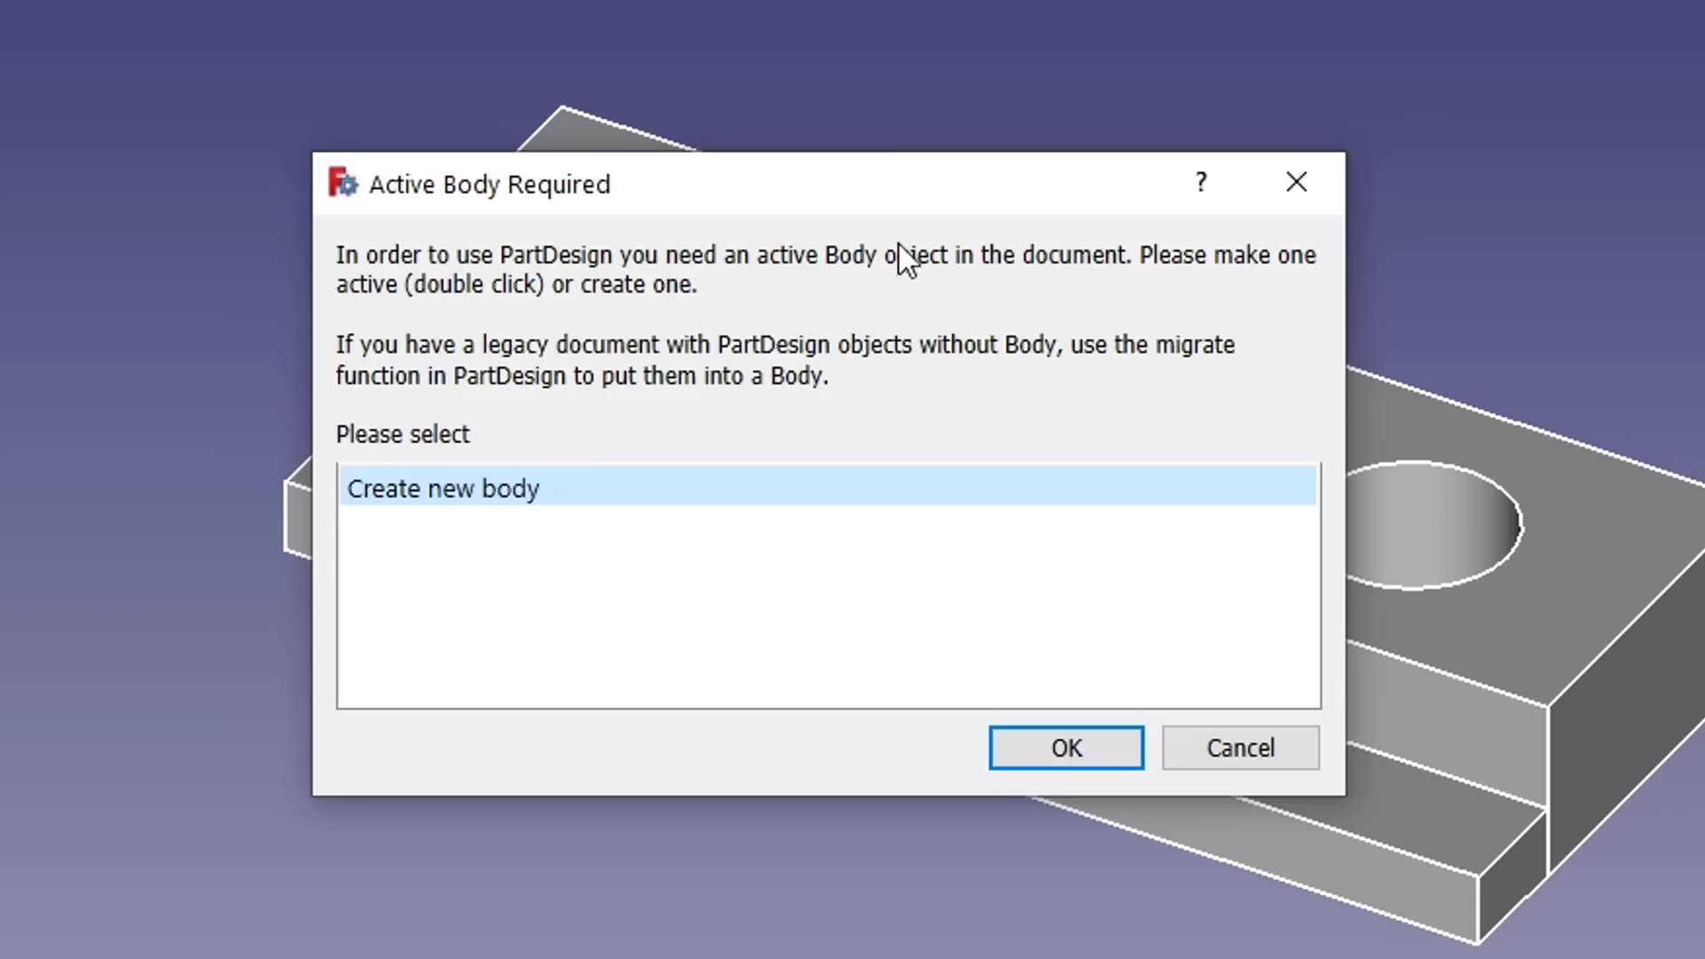
Step: Create a new body for the Part Design features
{"action": "left_click", "coordinate": [1066, 748]}
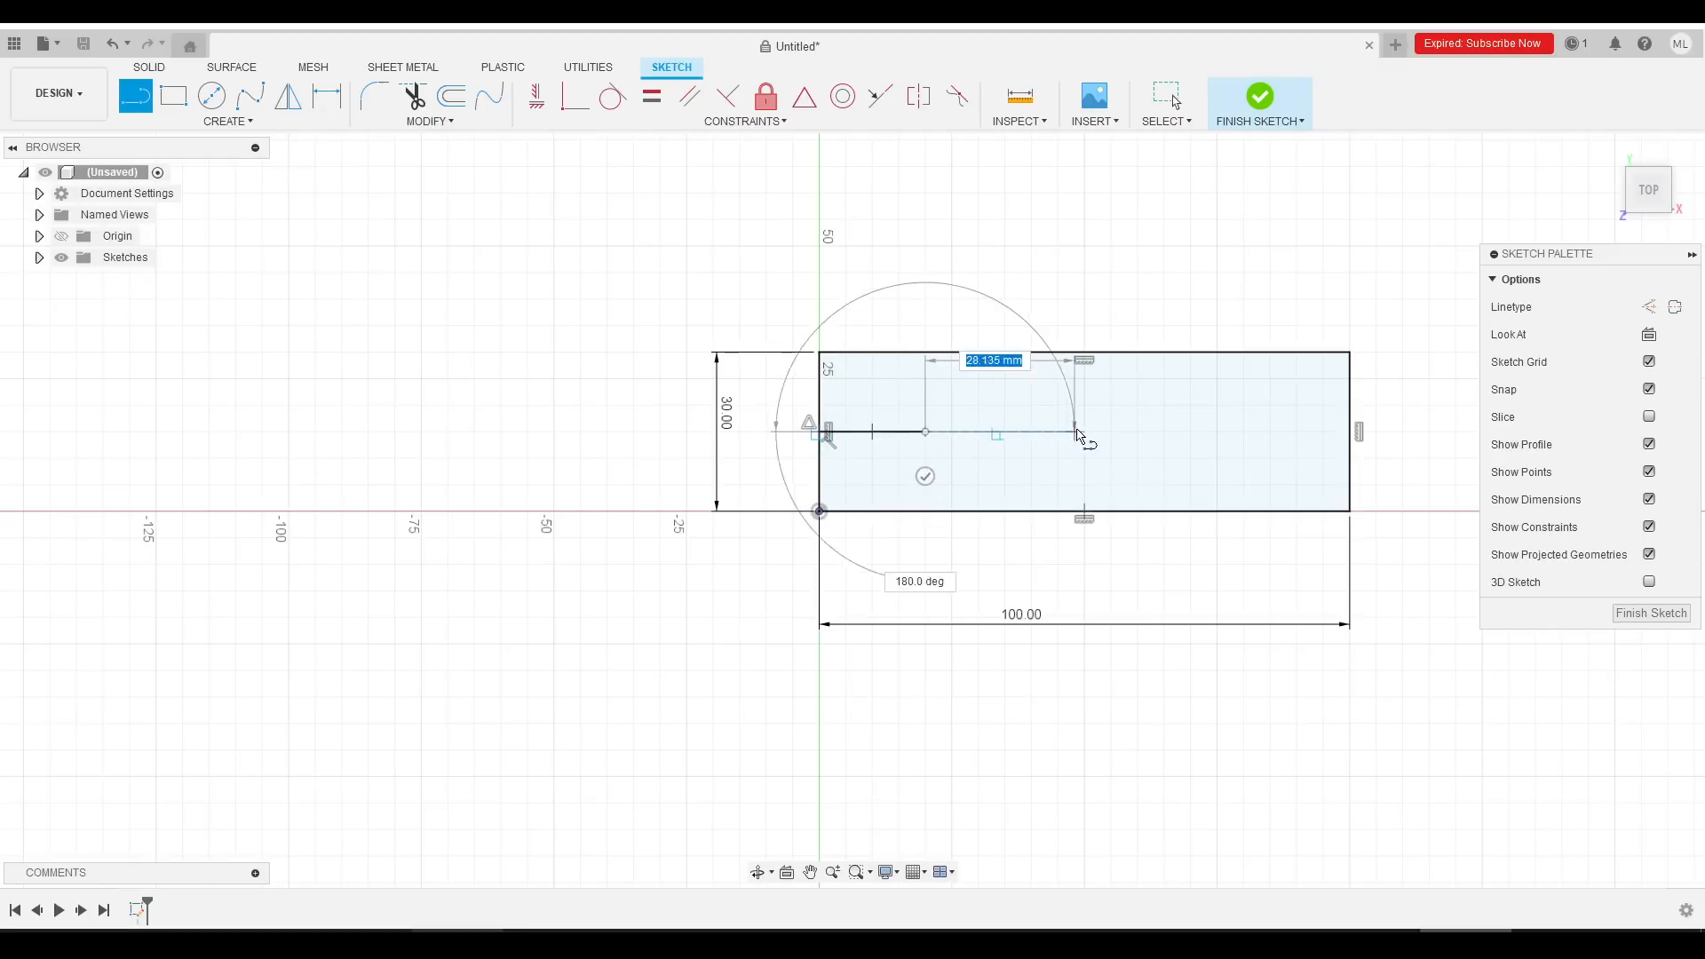
Step: Continue the rectangle's horizontal centreline with connected line segments about 30, 25 and 25 mm long, ending on the right edge
{"action": "left_click", "coordinate": [1084, 431]}
{"action": "left_click", "coordinate": [1217, 432]}
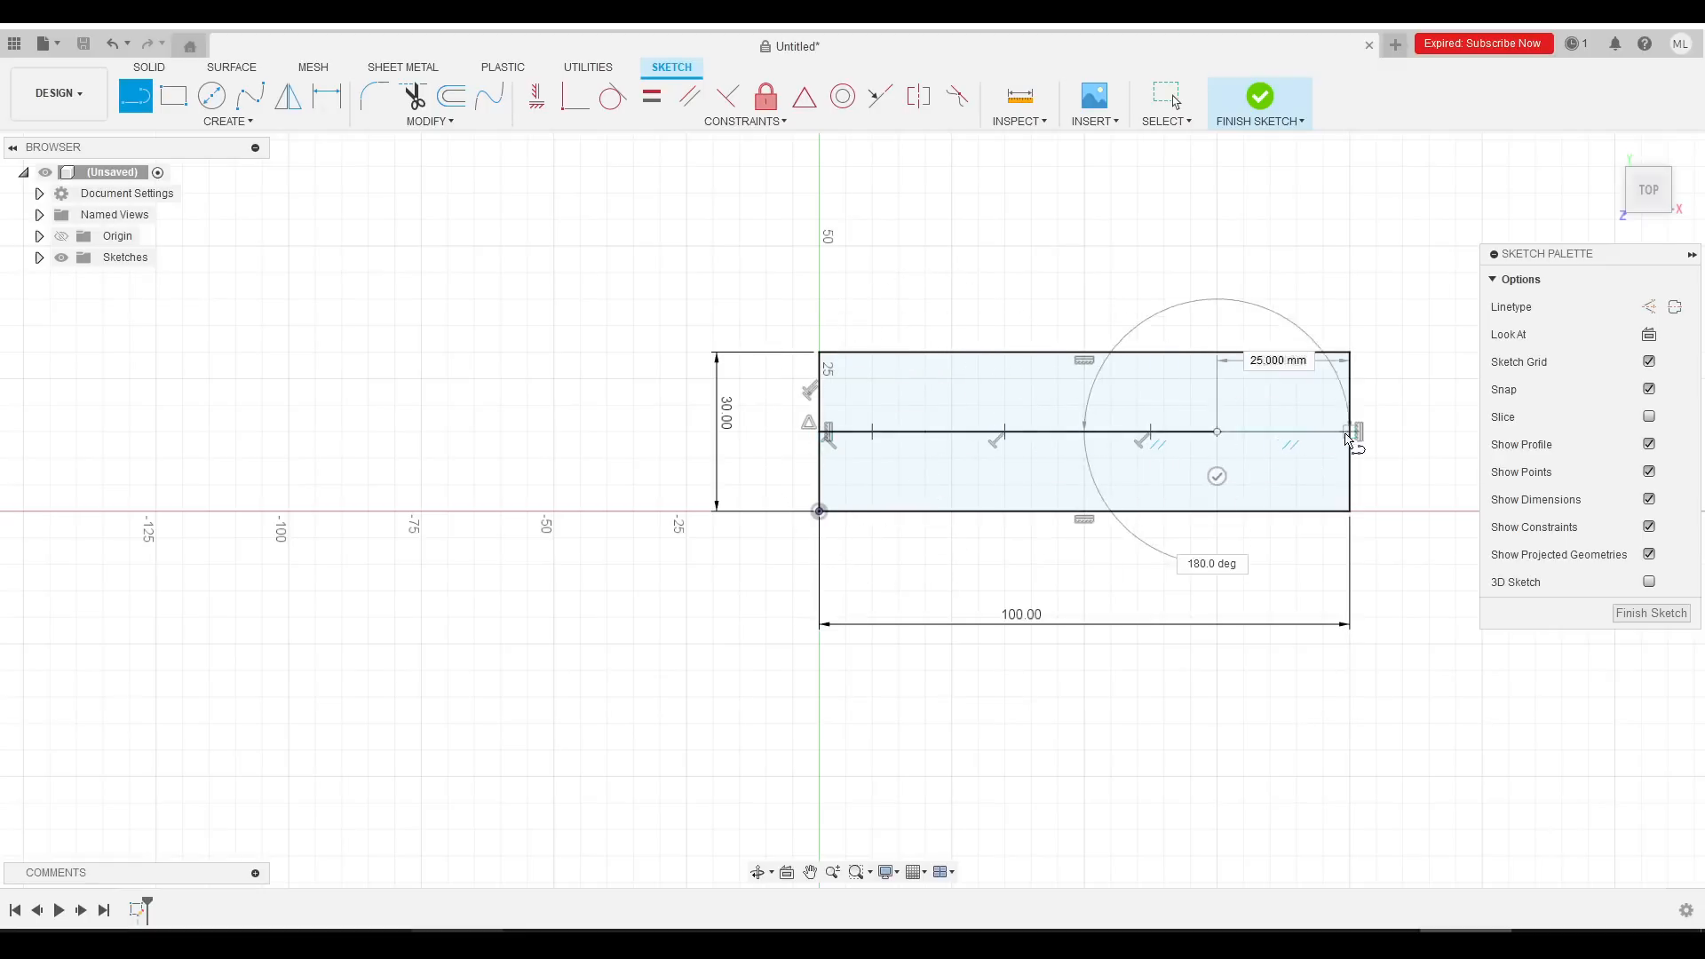
{"action": "left_click", "coordinate": [1350, 432]}
{"action": "key", "text": "Escape"}
Step: Make the two outer centreline segments equal in length, and do the same for the two middle segments
{"action": "left_click", "coordinate": [1249, 432]}
{"action": "left_click", "coordinate": [902, 434], "text": "ctrl"}
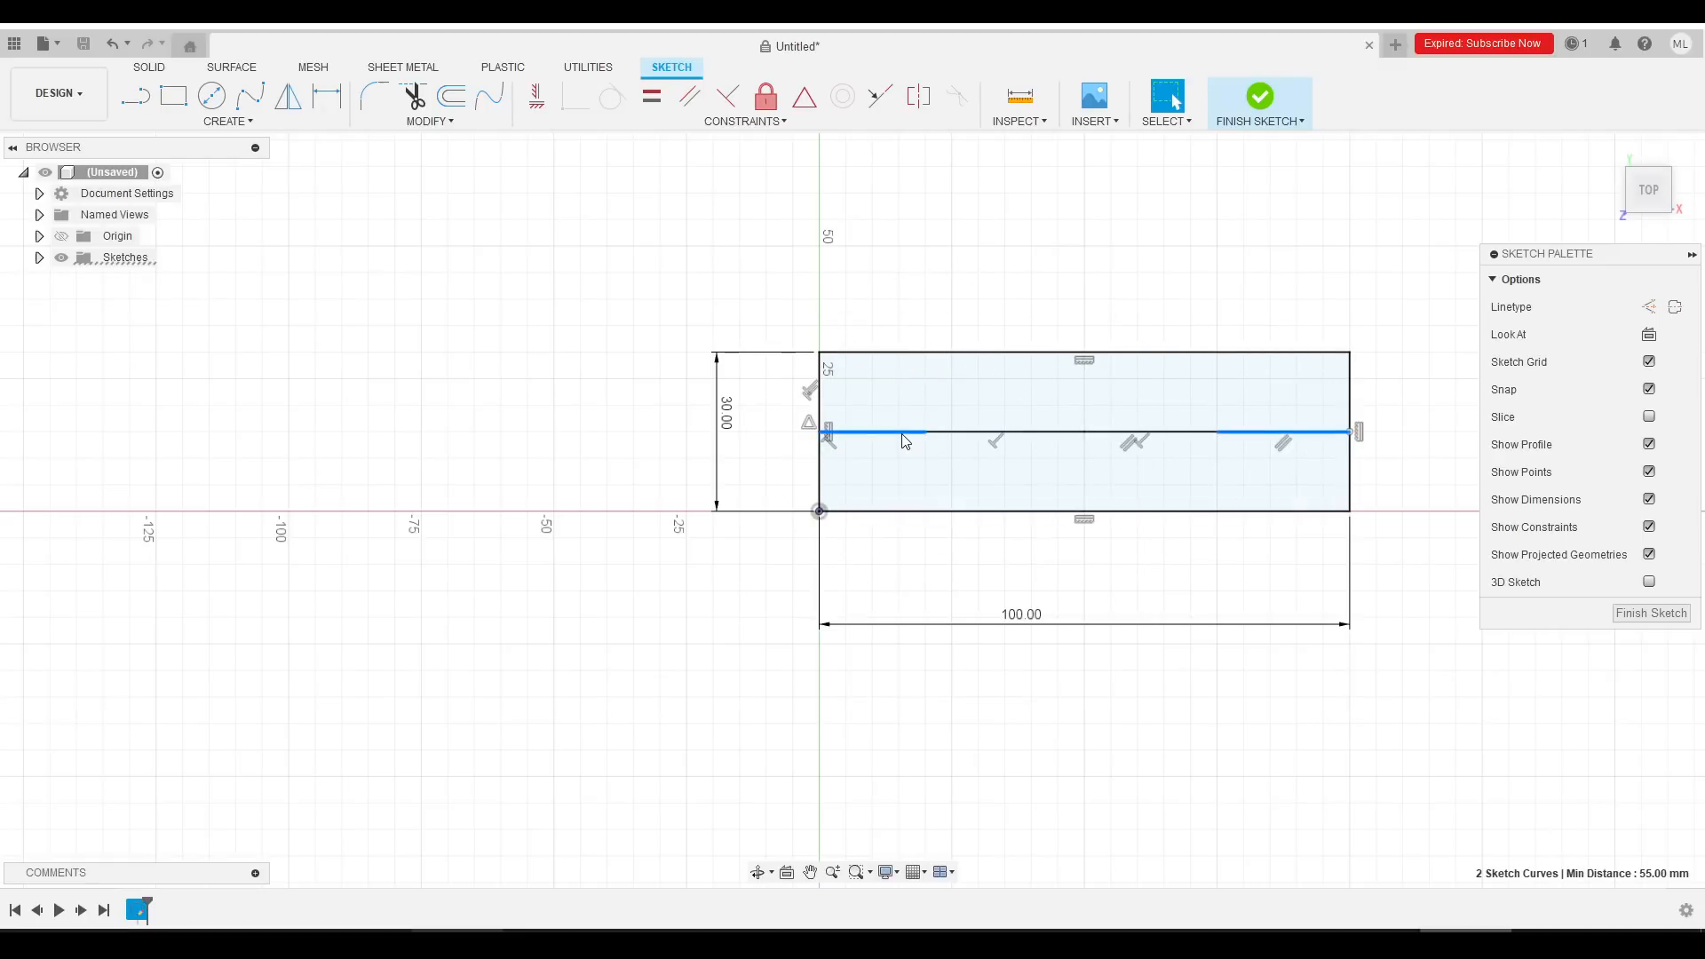
{"action": "left_click", "coordinate": [652, 95]}
{"action": "left_click", "coordinate": [987, 432]}
{"action": "left_click", "coordinate": [1114, 433]}
{"action": "key", "text": "Escape"}
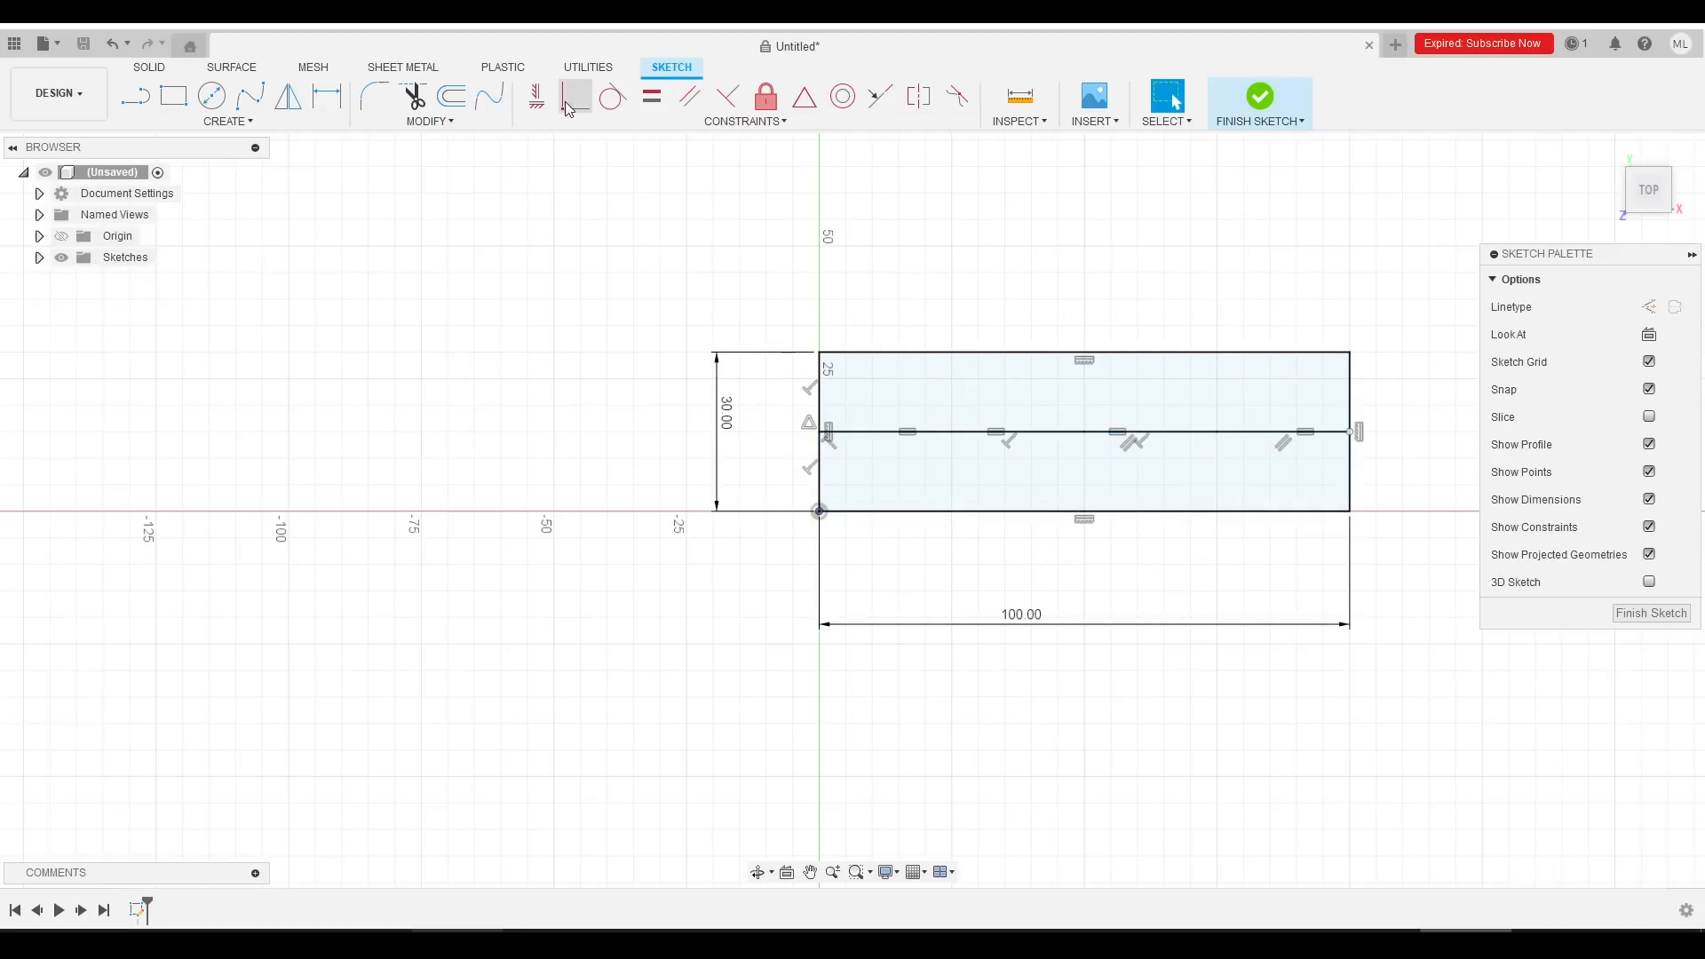
Step: Draw hole circles centred on the joints of the centreline segments, the first about 12 mm in diameter
{"action": "left_click", "coordinate": [211, 95]}
{"action": "left_click", "coordinate": [952, 432]}
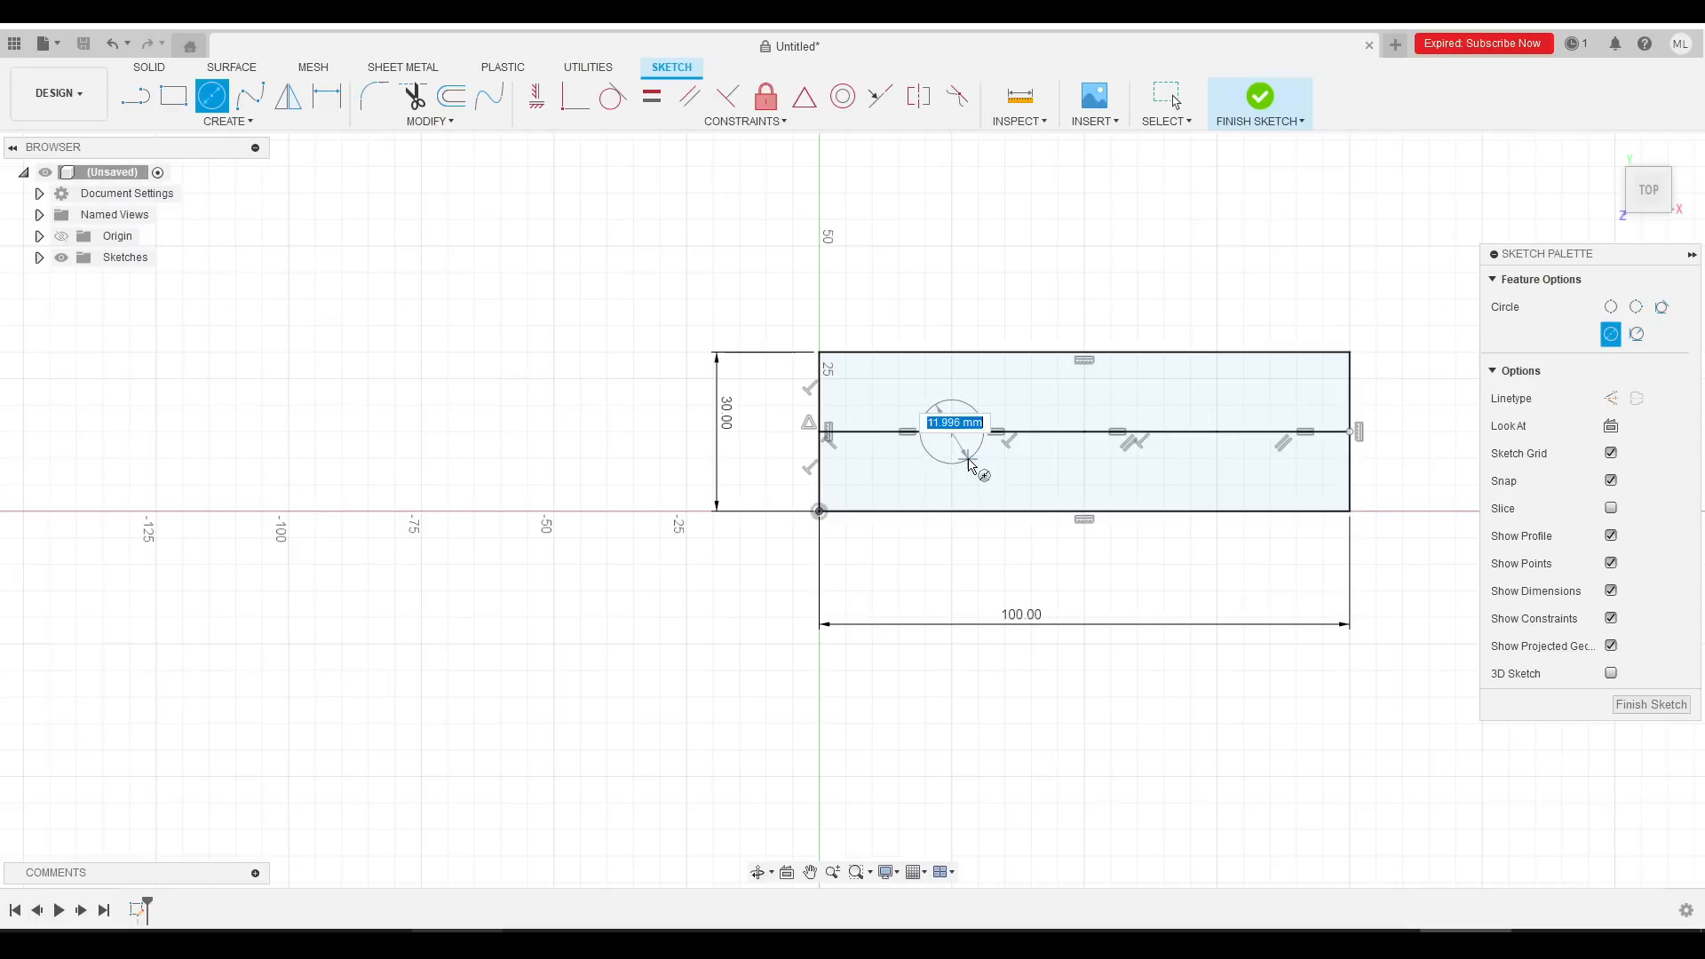
{"action": "left_click", "coordinate": [1084, 432]}
{"action": "left_click", "coordinate": [1126, 435]}
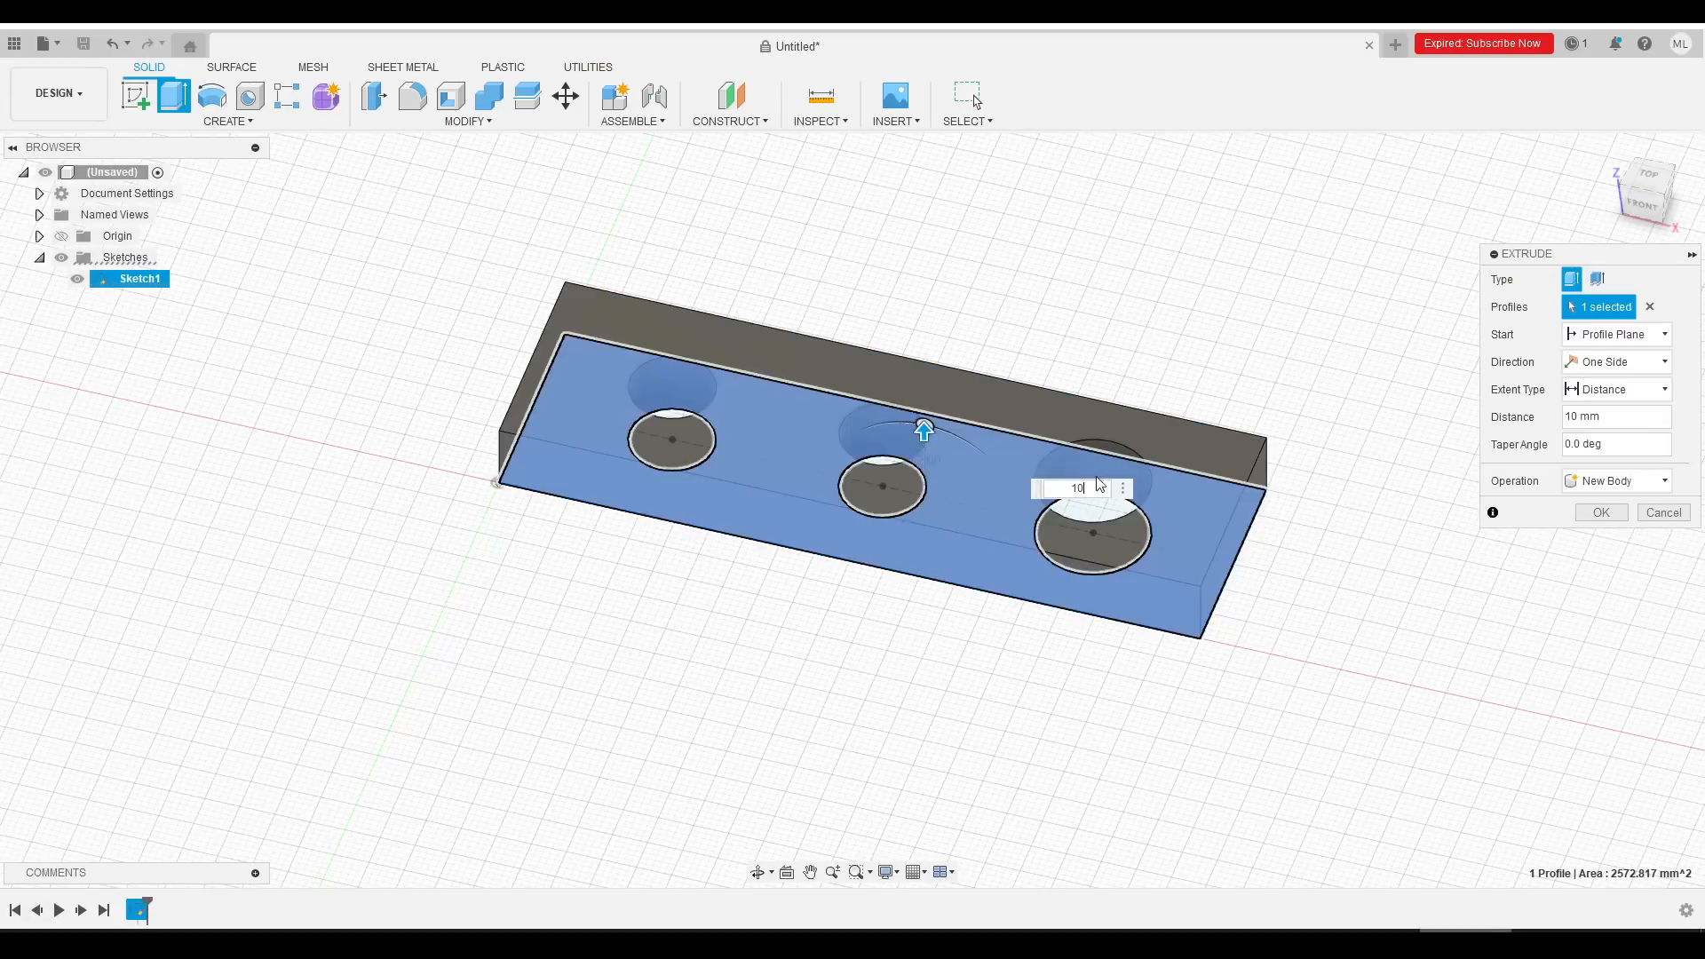
Step: Extrude the rectangle profile with its three holes by 30 mm
{"action": "type", "text": "30"}
{"action": "key", "text": "Return"}
Step: On the block's front plane, sketch a ledge rectangle about 100 by 12 mm from the origin to the block's right edge
{"action": "left_click", "coordinate": [135, 95]}
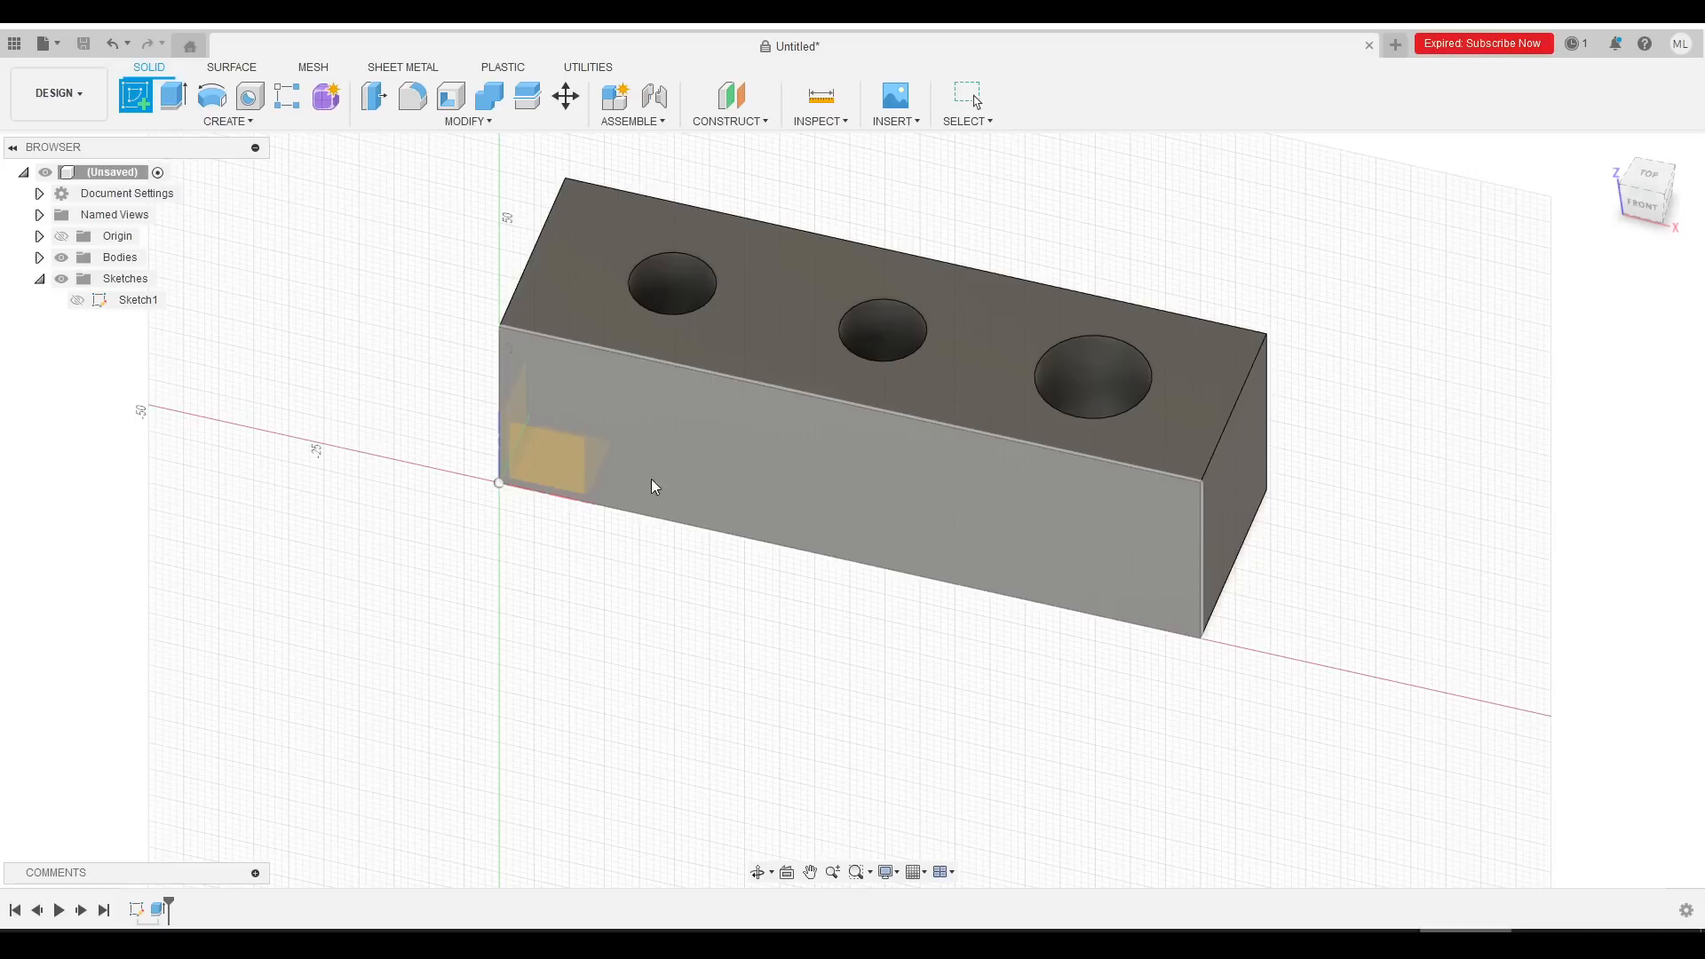
{"action": "left_click", "coordinate": [555, 457]}
{"action": "key", "text": "r"}
{"action": "left_click", "coordinate": [852, 511]}
{"action": "middle_click_drag", "start_coordinate": [1593, 431], "coordinate": [1180, 438]}
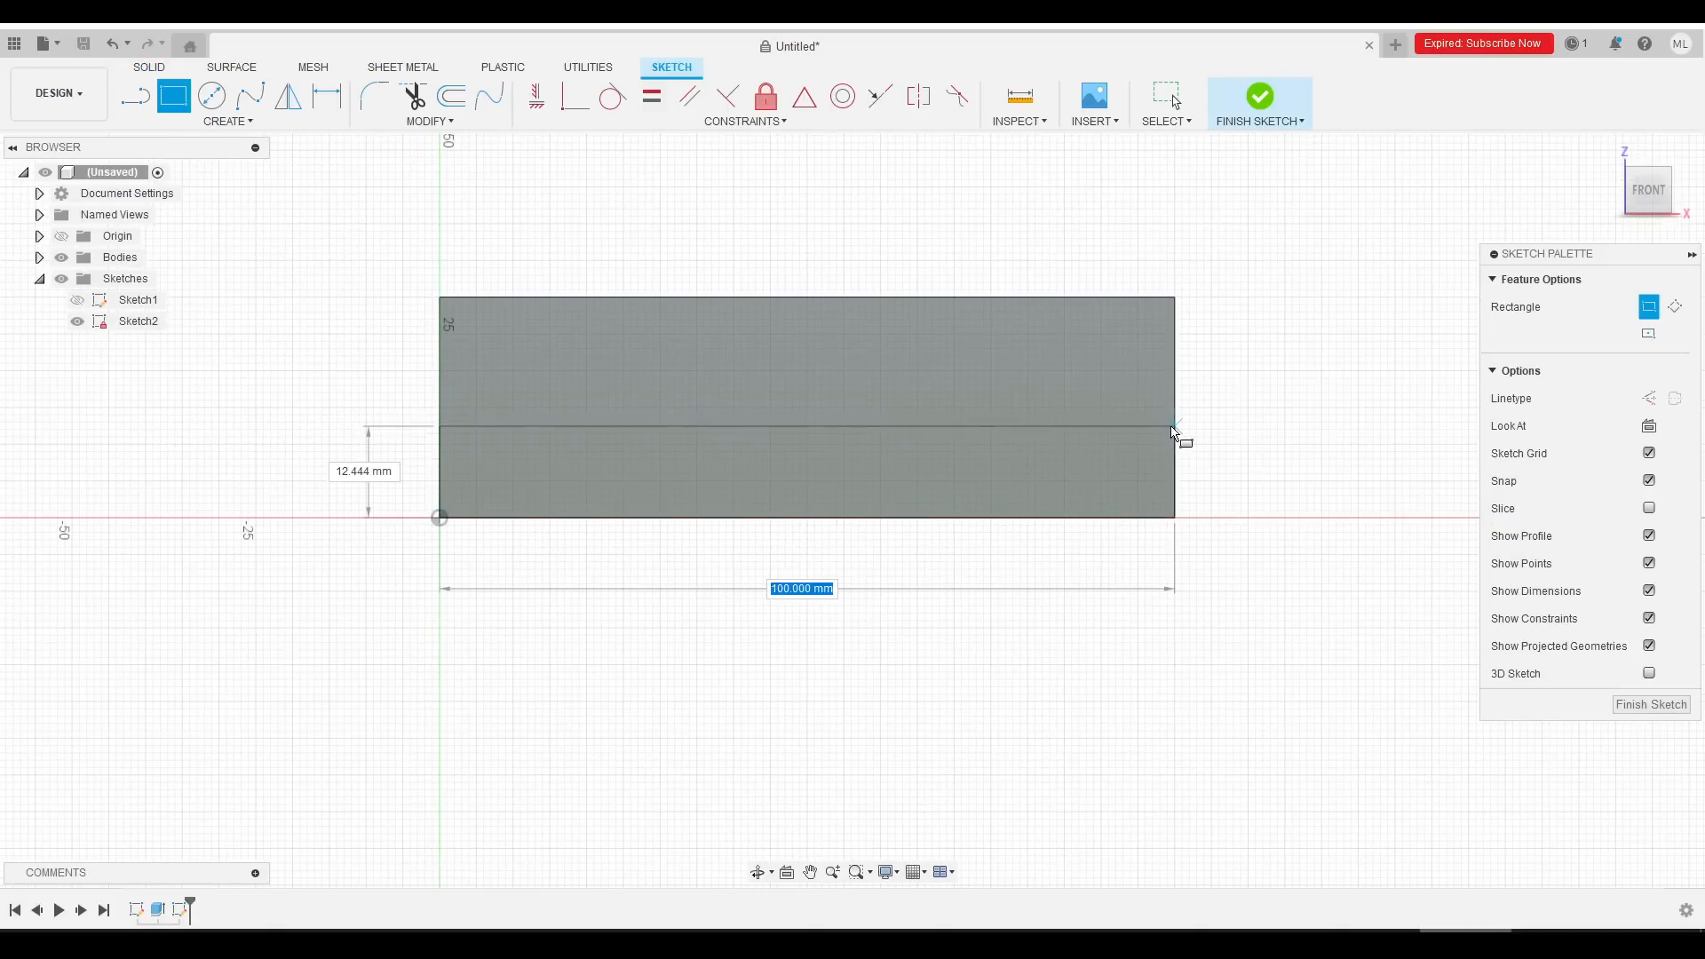
{"action": "left_click", "coordinate": [1179, 433]}
Step: Dimension the ledge rectangle's right edge and set its height to 10 mm
{"action": "key", "text": "d"}
{"action": "left_click", "coordinate": [1175, 455]}
{"action": "left_click", "coordinate": [1256, 470]}
{"action": "type", "text": "10"}
{"action": "key", "text": "Return"}
Step: Finish the ledge sketch and extrude its profile by 10 mm out of the block's front
{"action": "middle_click_drag", "start_coordinate": [1325, 420], "coordinate": [1212, 555]}
{"action": "left_click", "coordinate": [1298, 96]}
{"action": "left_click", "coordinate": [844, 573]}
{"action": "left_click", "coordinate": [174, 95]}
{"action": "type", "text": "10"}
{"action": "key", "text": "Return"}
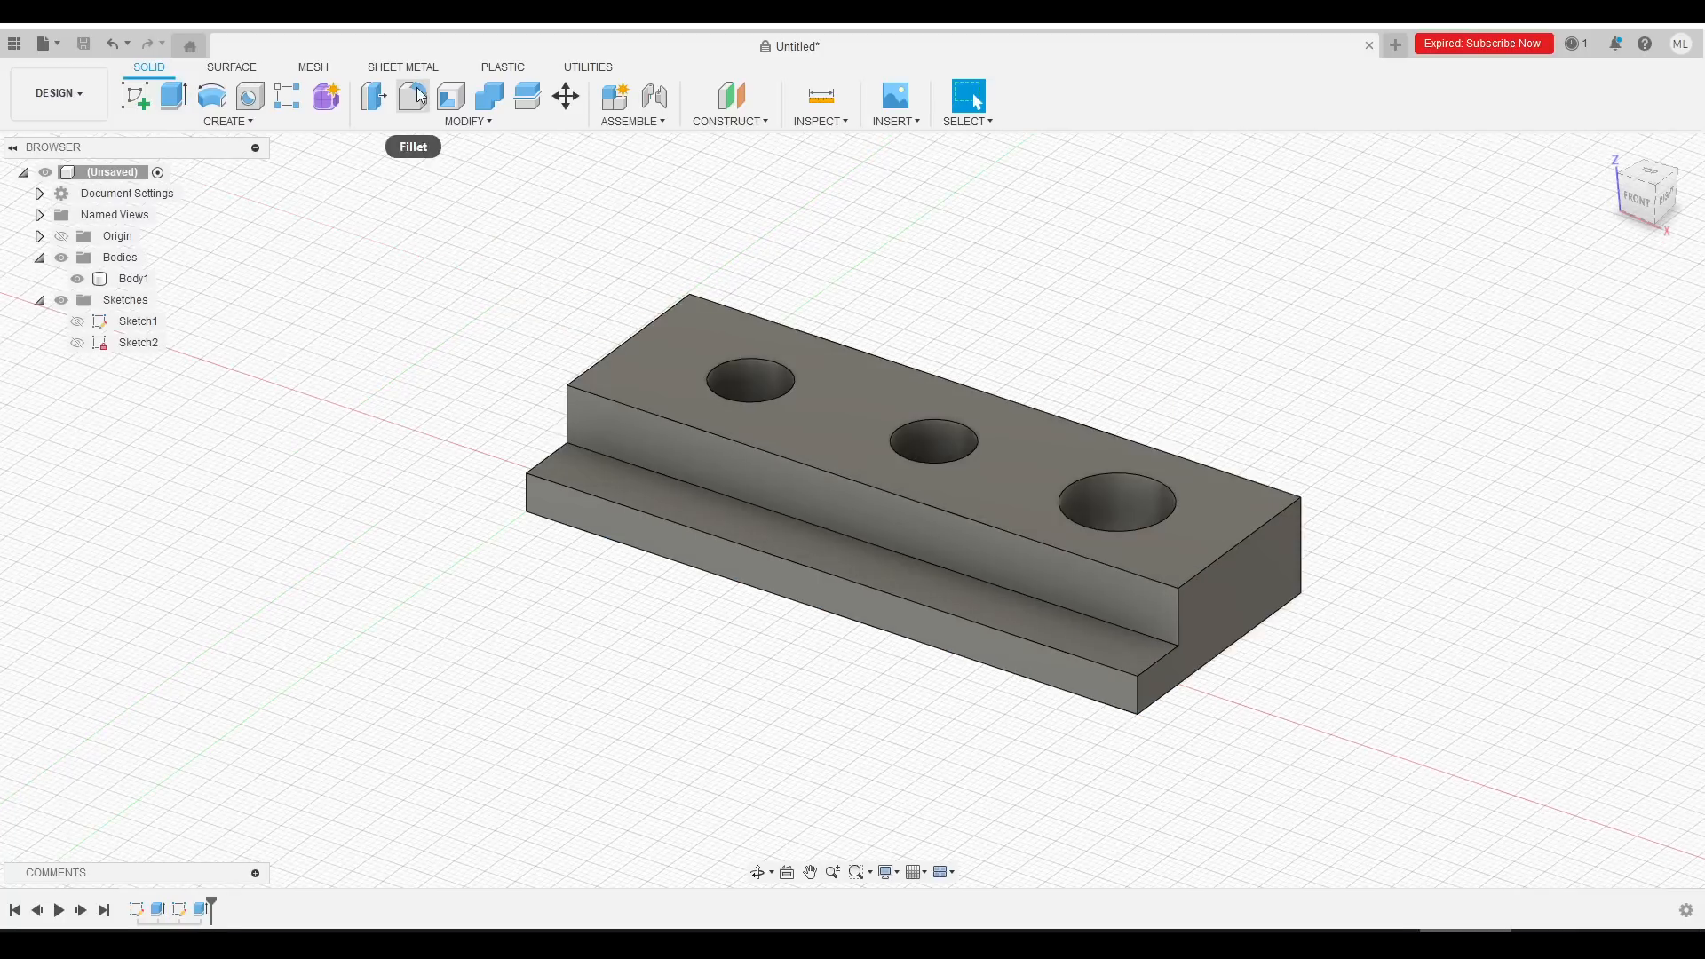
Step: Fillet the four outer edges of the block's top face with a 4 mm radius
{"action": "left_click", "coordinate": [412, 95]}
{"action": "left_click", "coordinate": [639, 332]}
{"action": "left_click", "coordinate": [714, 304]}
{"action": "left_click", "coordinate": [665, 417]}
{"action": "left_click", "coordinate": [1239, 546]}
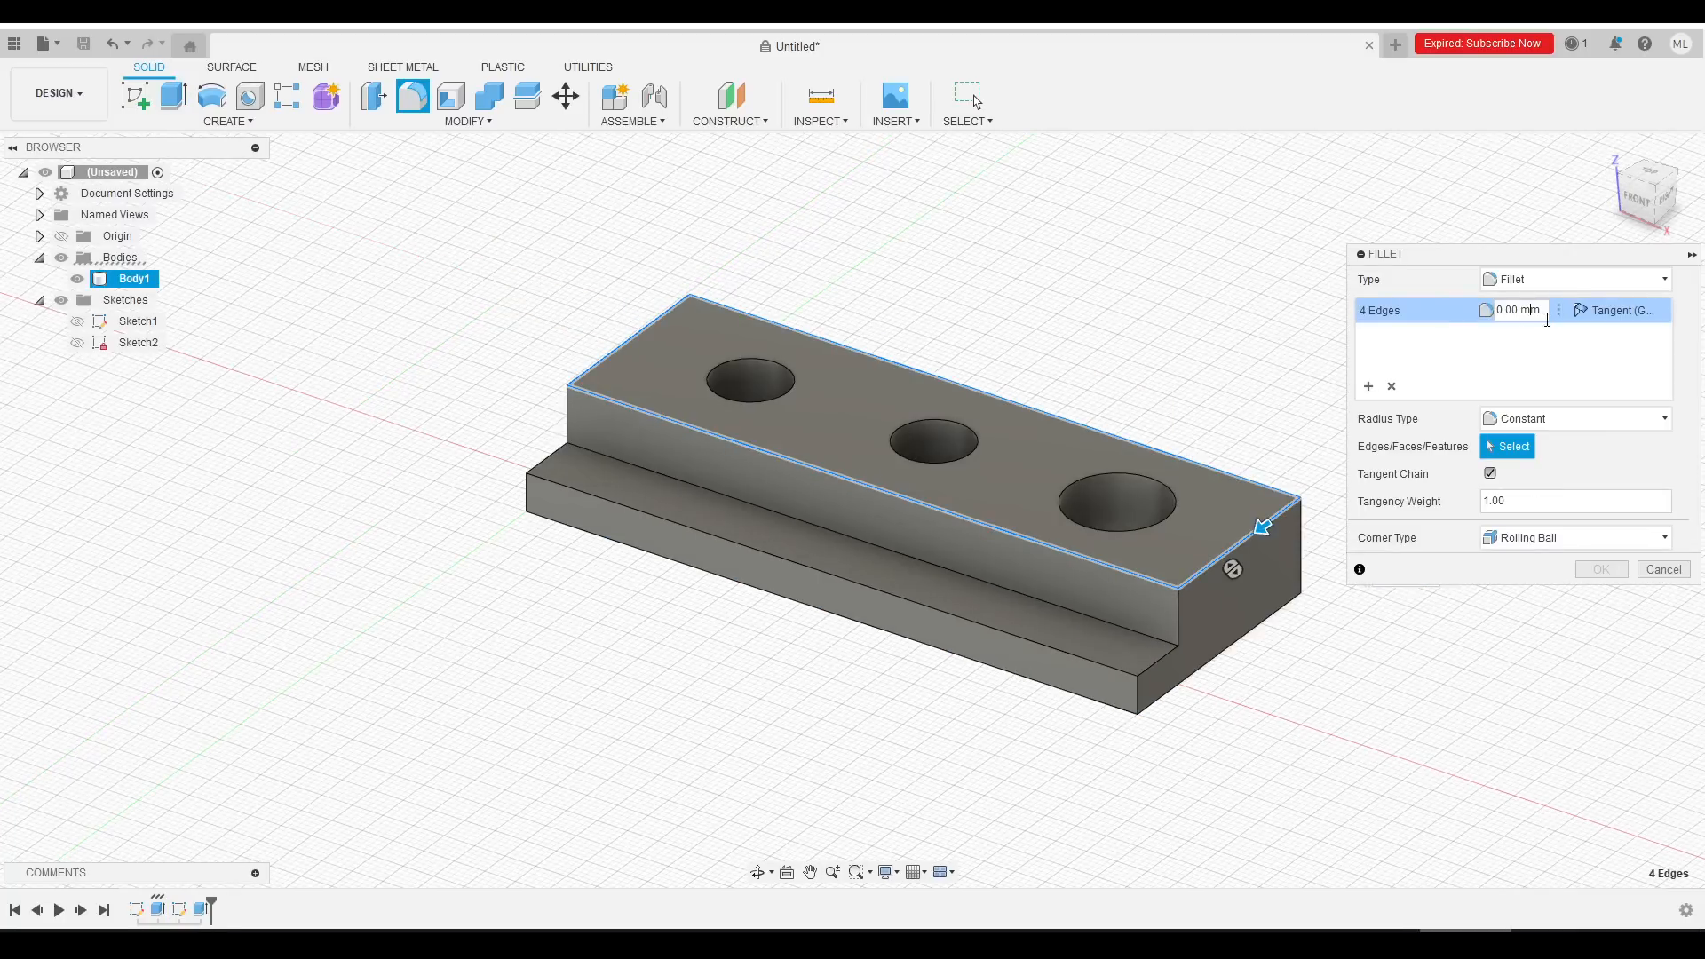
{"action": "type", "text": "4"}
{"action": "left_click", "coordinate": [1589, 568]}
{"action": "middle_click_drag", "start_coordinate": [1548, 563], "coordinate": [1142, 418], "text": "shift"}
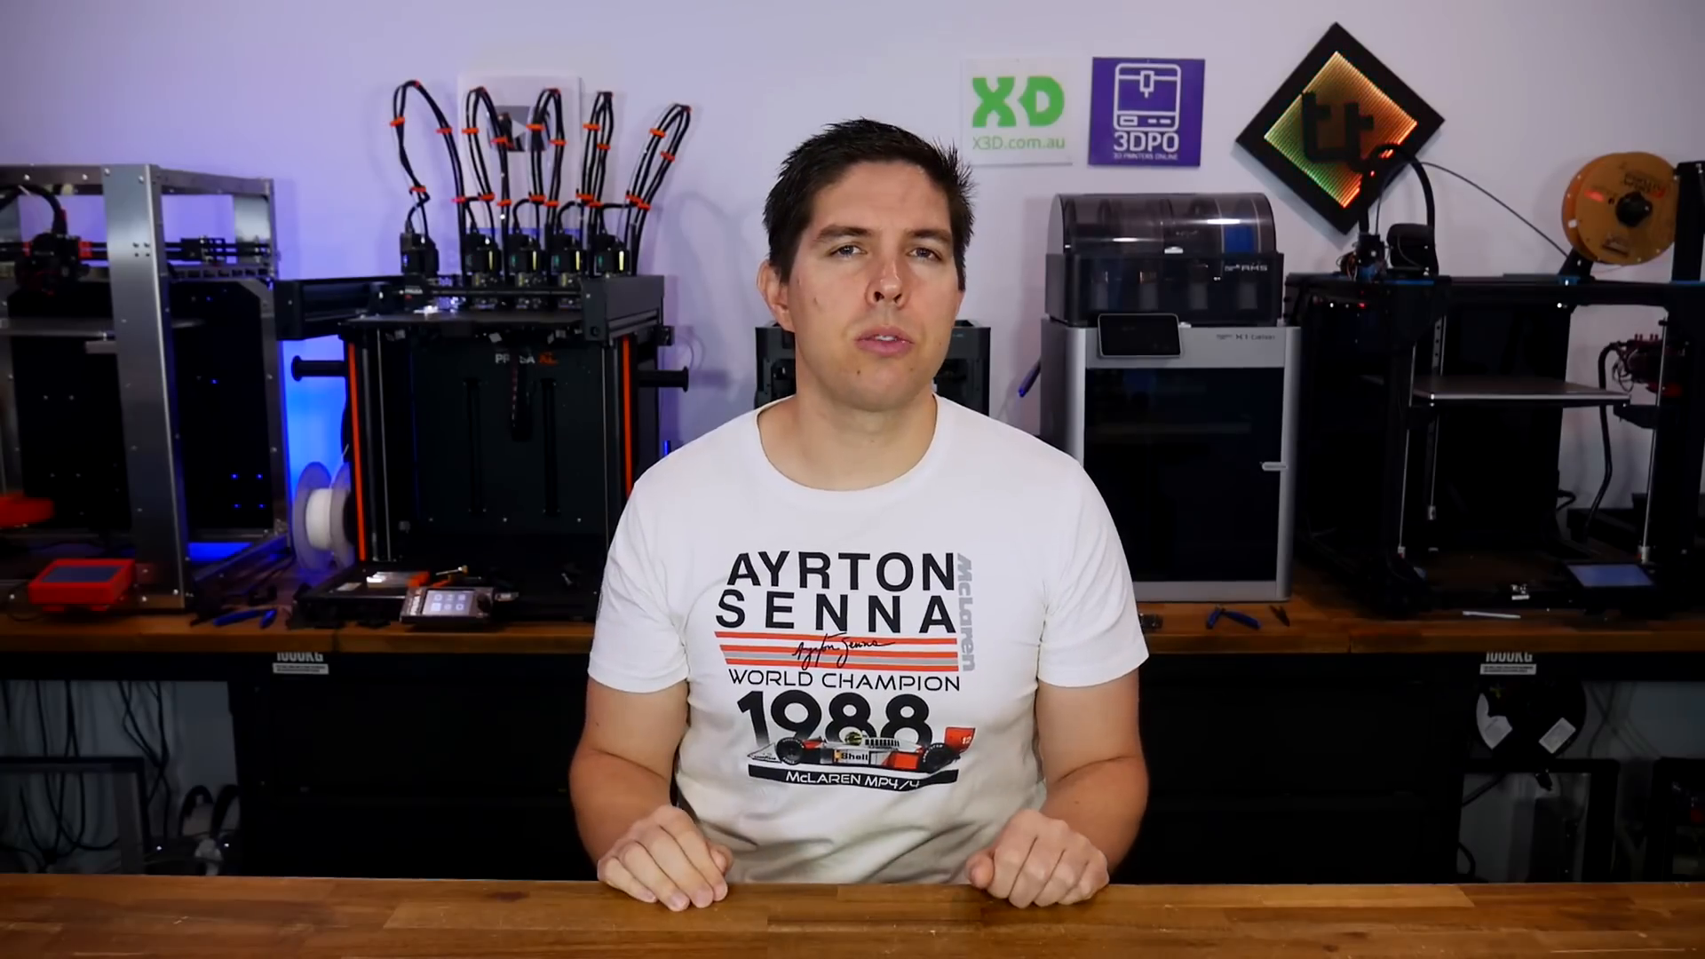
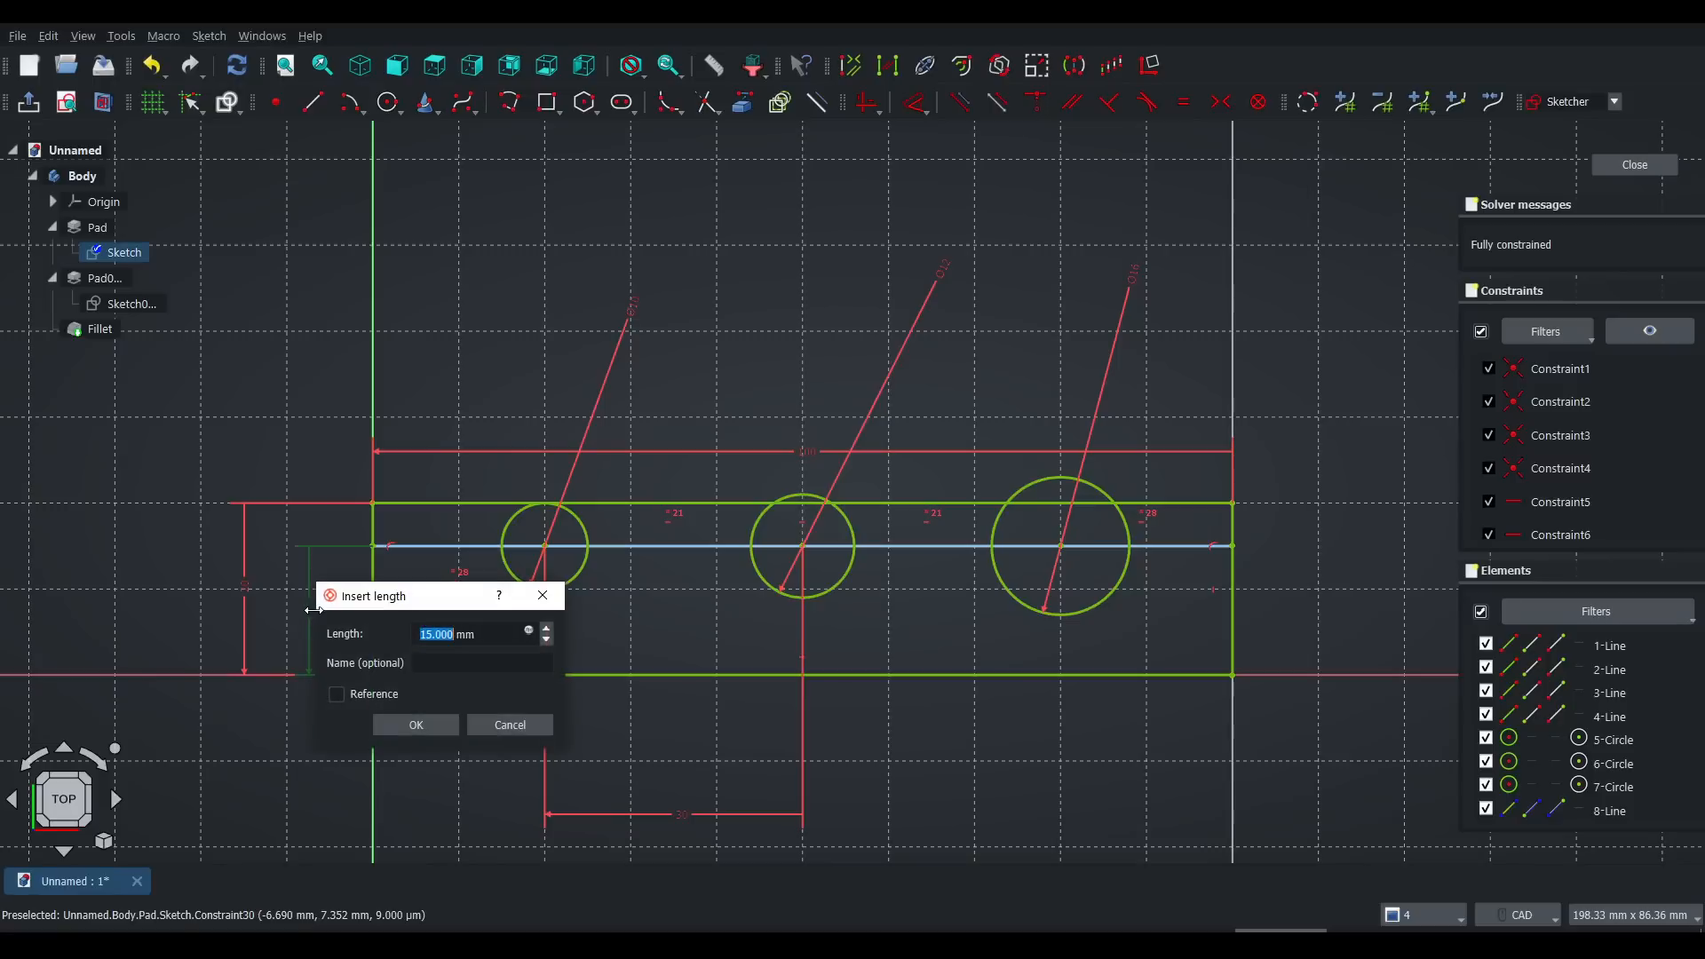
Step: In the block sketch, set the distance from the lower edge to the hole centreline to 10 mm
{"action": "type", "text": "1"}
{"action": "key", "text": "Return"}
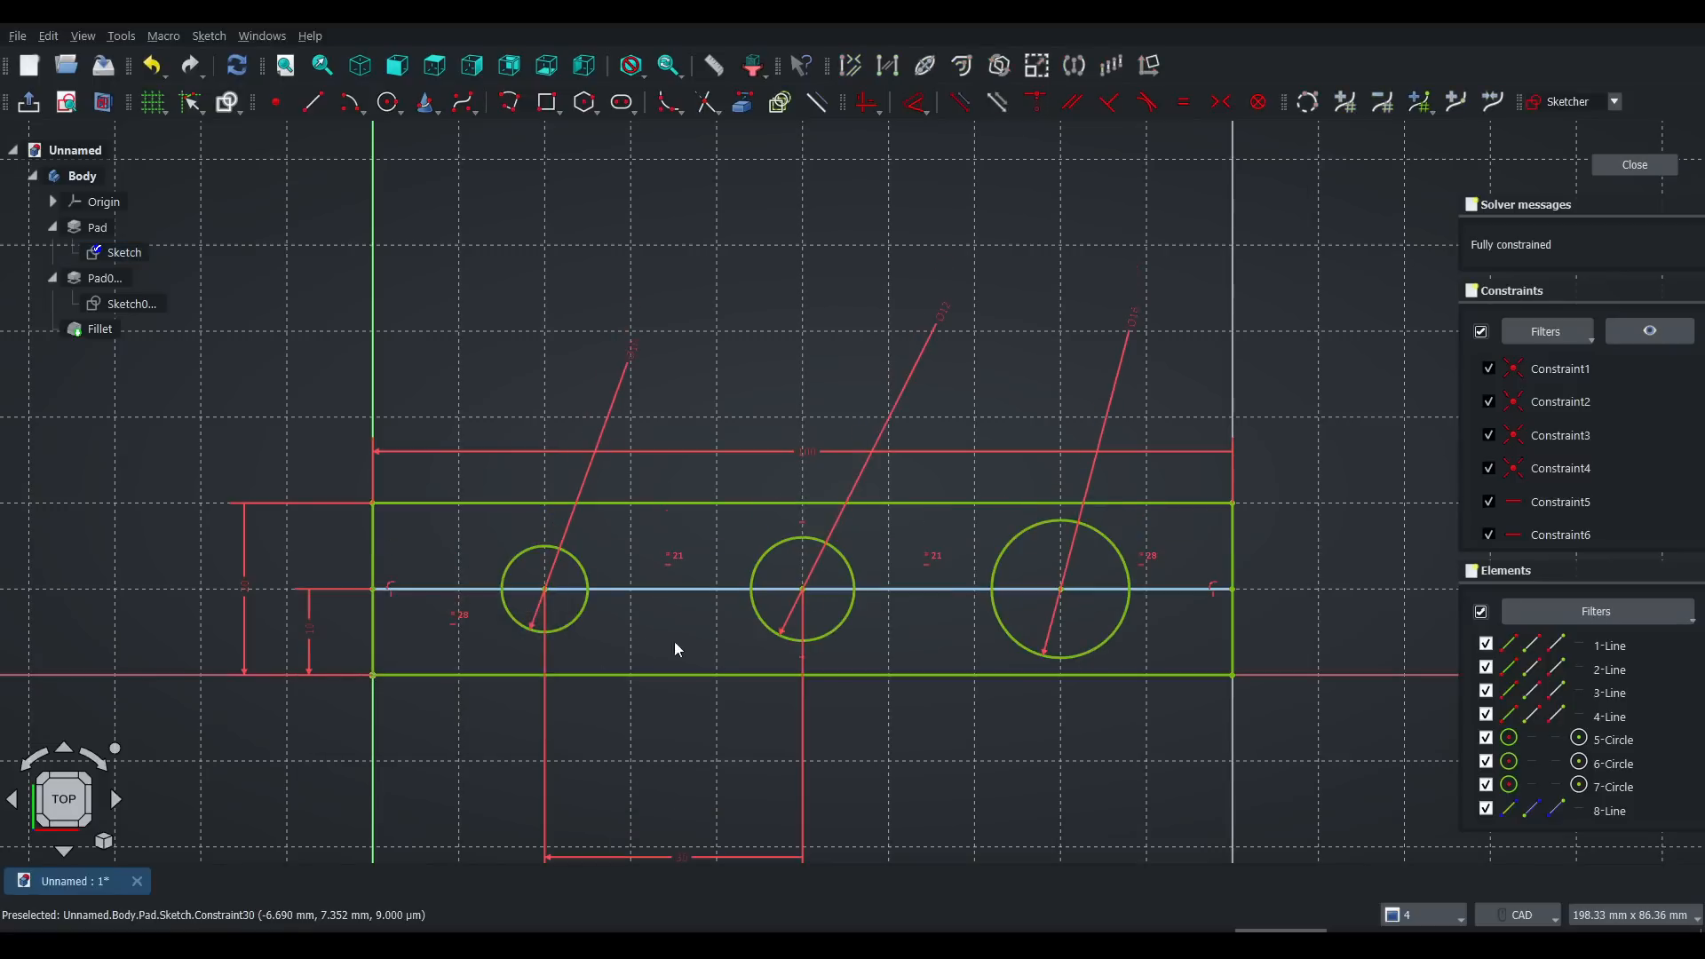
Step: Set the block rectangle's overall length to 80 mm and close the sketch
{"action": "scroll", "coordinate": [860, 721], "scroll_direction": "down", "scroll_amount": 3}
{"action": "middle_click_drag", "start_coordinate": [877, 735], "coordinate": [832, 575]}
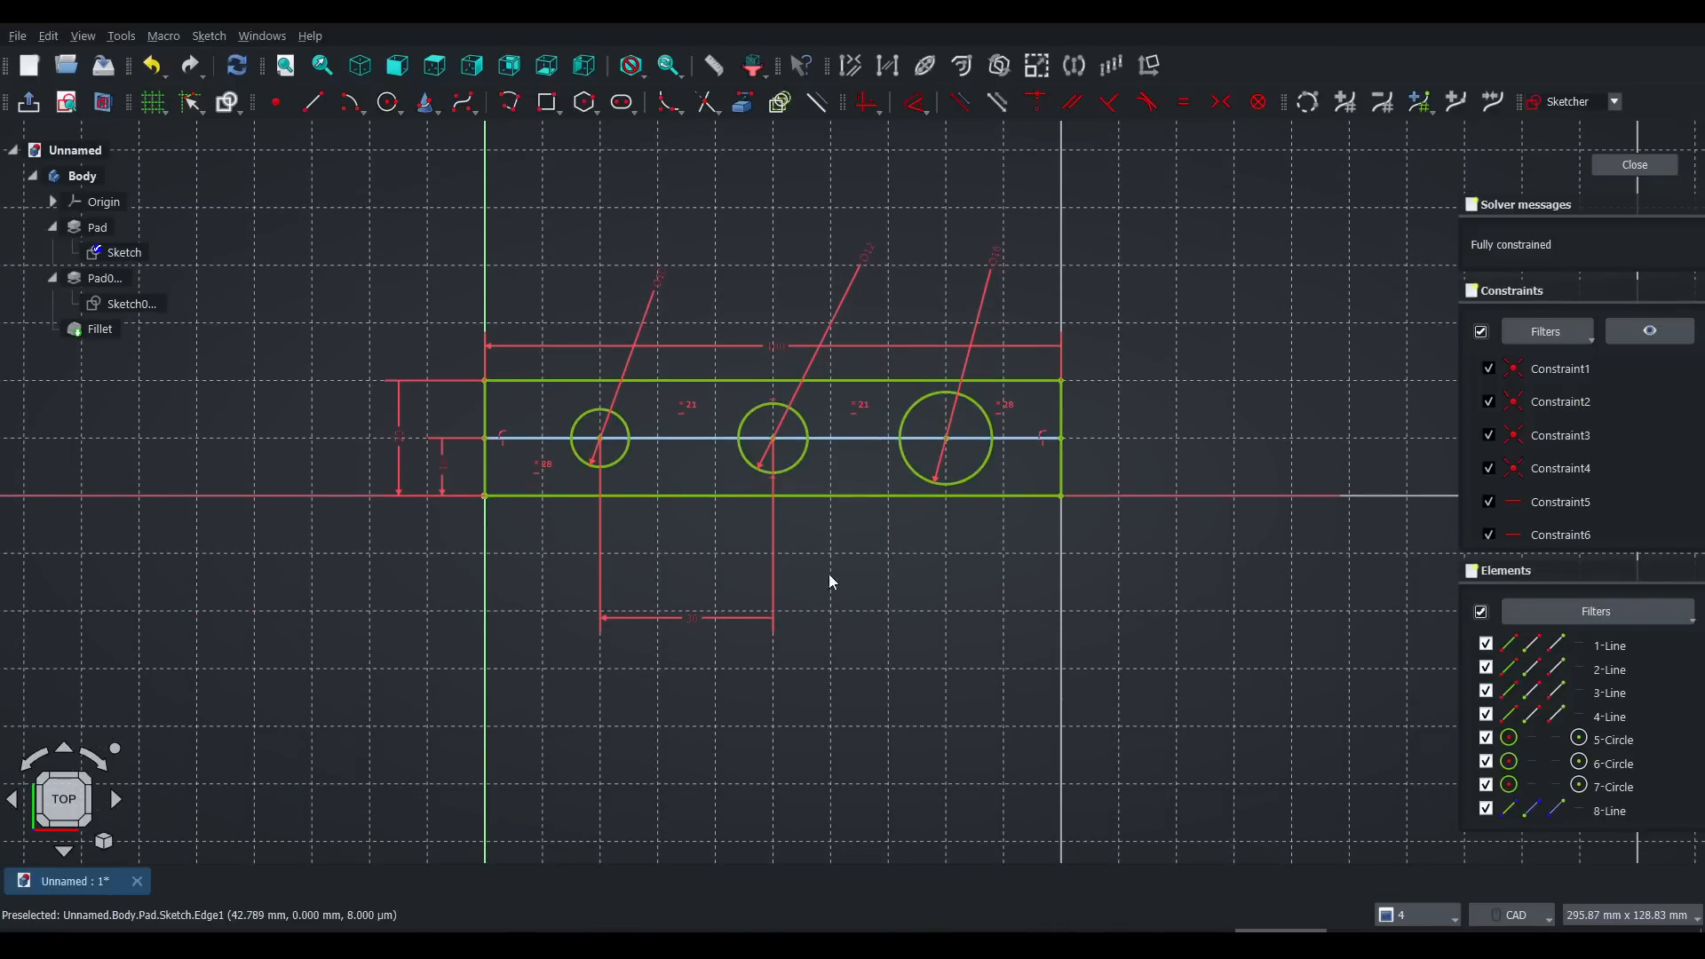
{"action": "scroll", "coordinate": [830, 511], "scroll_direction": "down", "scroll_amount": 1}
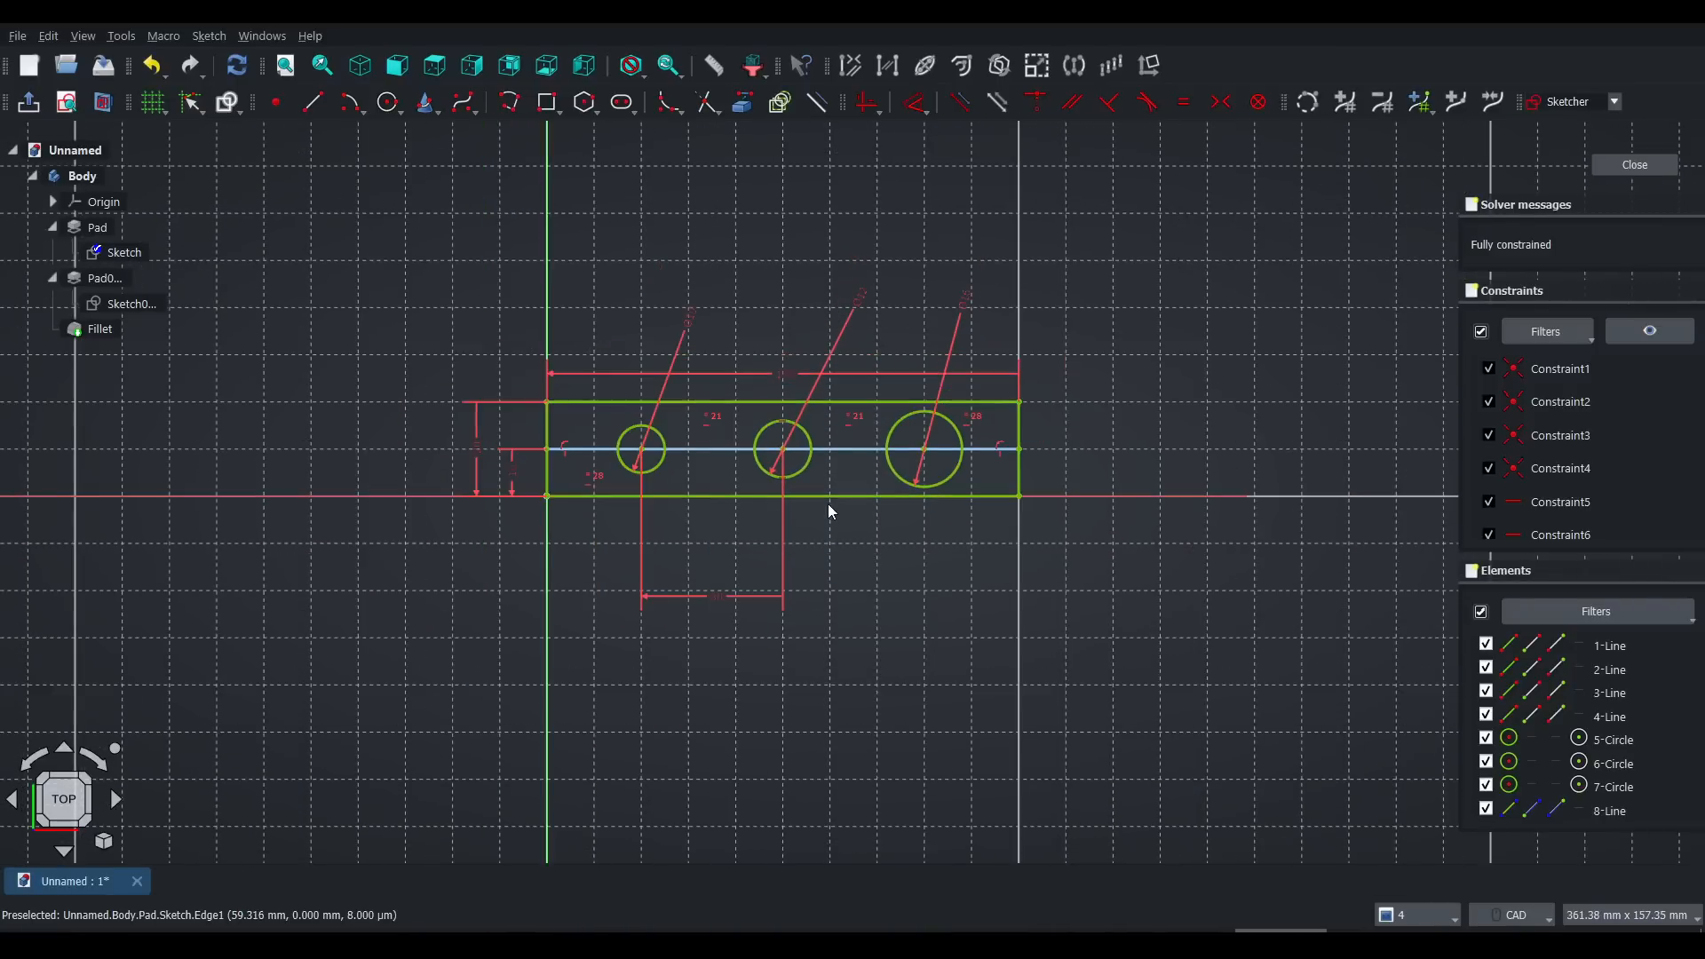
{"action": "left_click", "coordinate": [785, 373]}
{"action": "double_click", "coordinate": [785, 377]}
{"action": "type", "text": "80"}
{"action": "key", "text": "Return"}
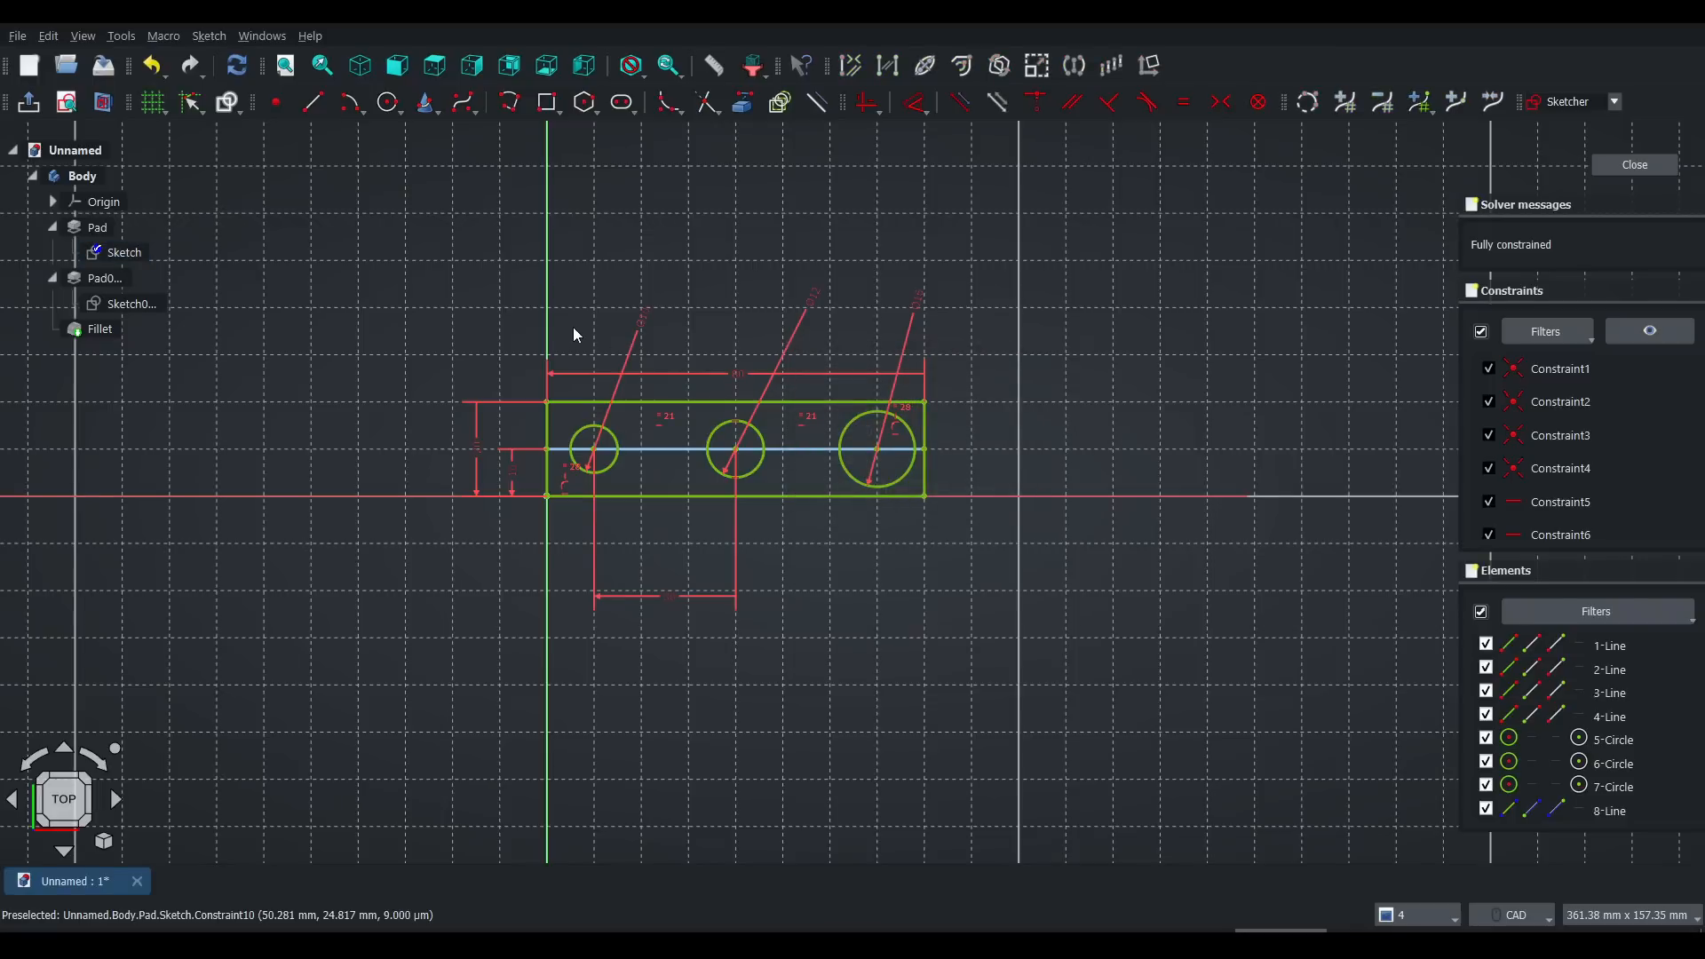
{"action": "left_click", "coordinate": [1637, 164]}
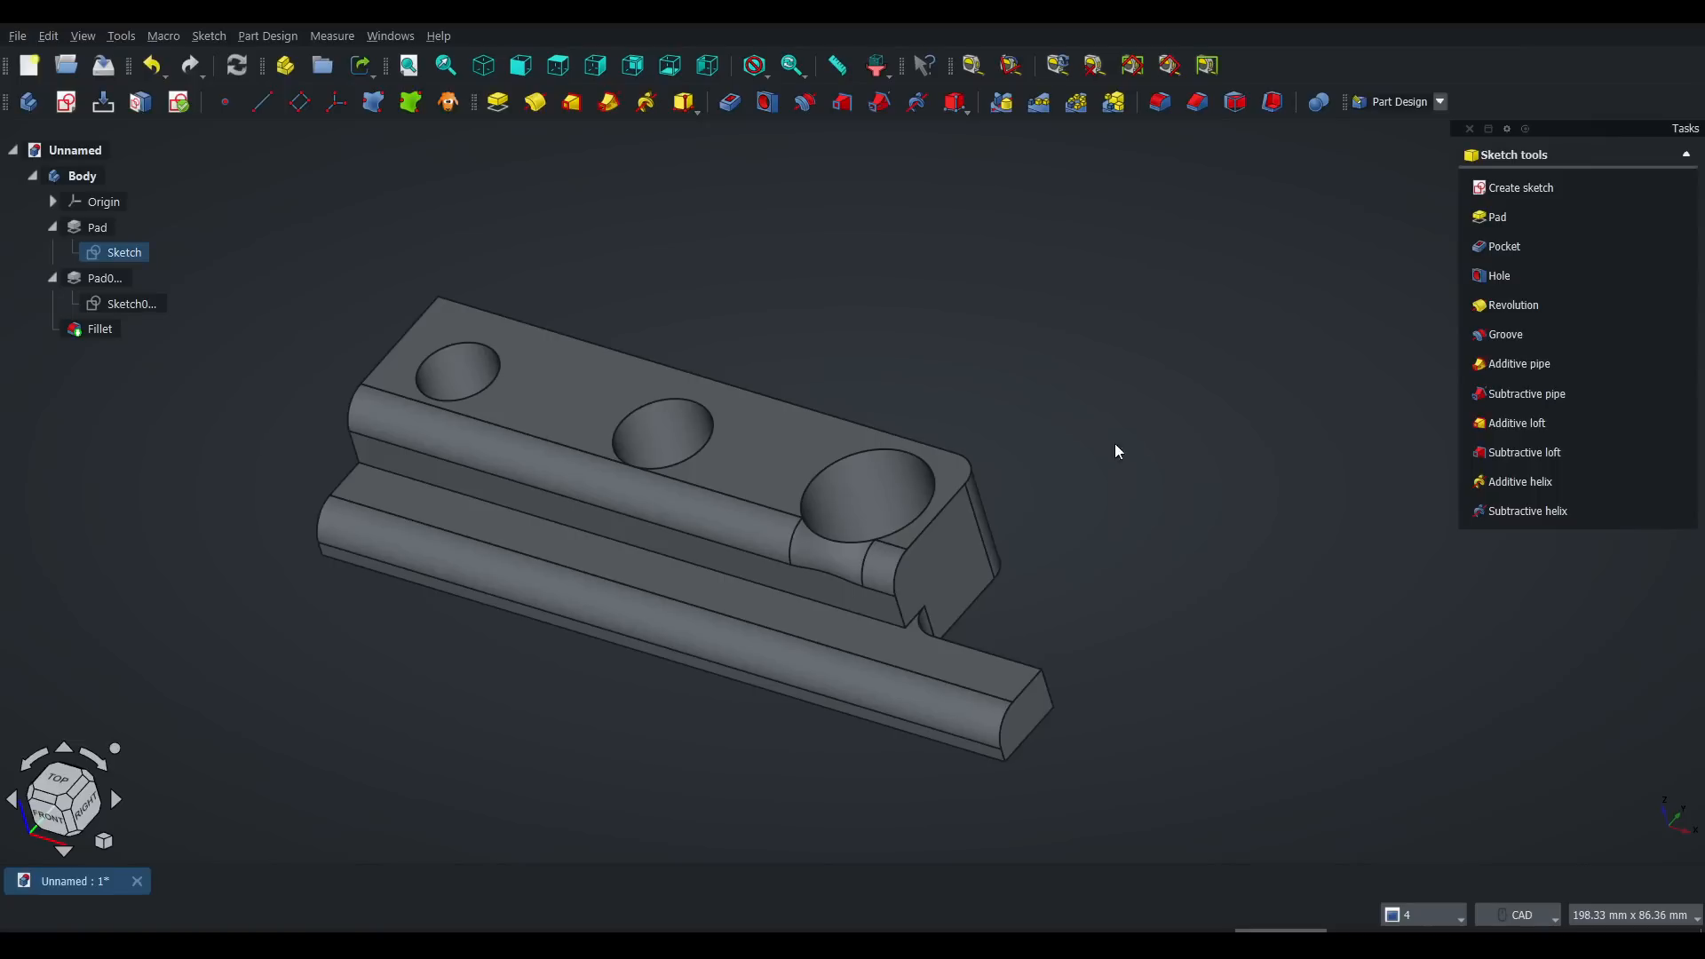
Step: Reopen the ledge sketch, set the ledge rectangle's length to 80 mm, and close the sketch
{"action": "scroll", "coordinate": [1029, 546], "scroll_direction": "up", "scroll_amount": 3}
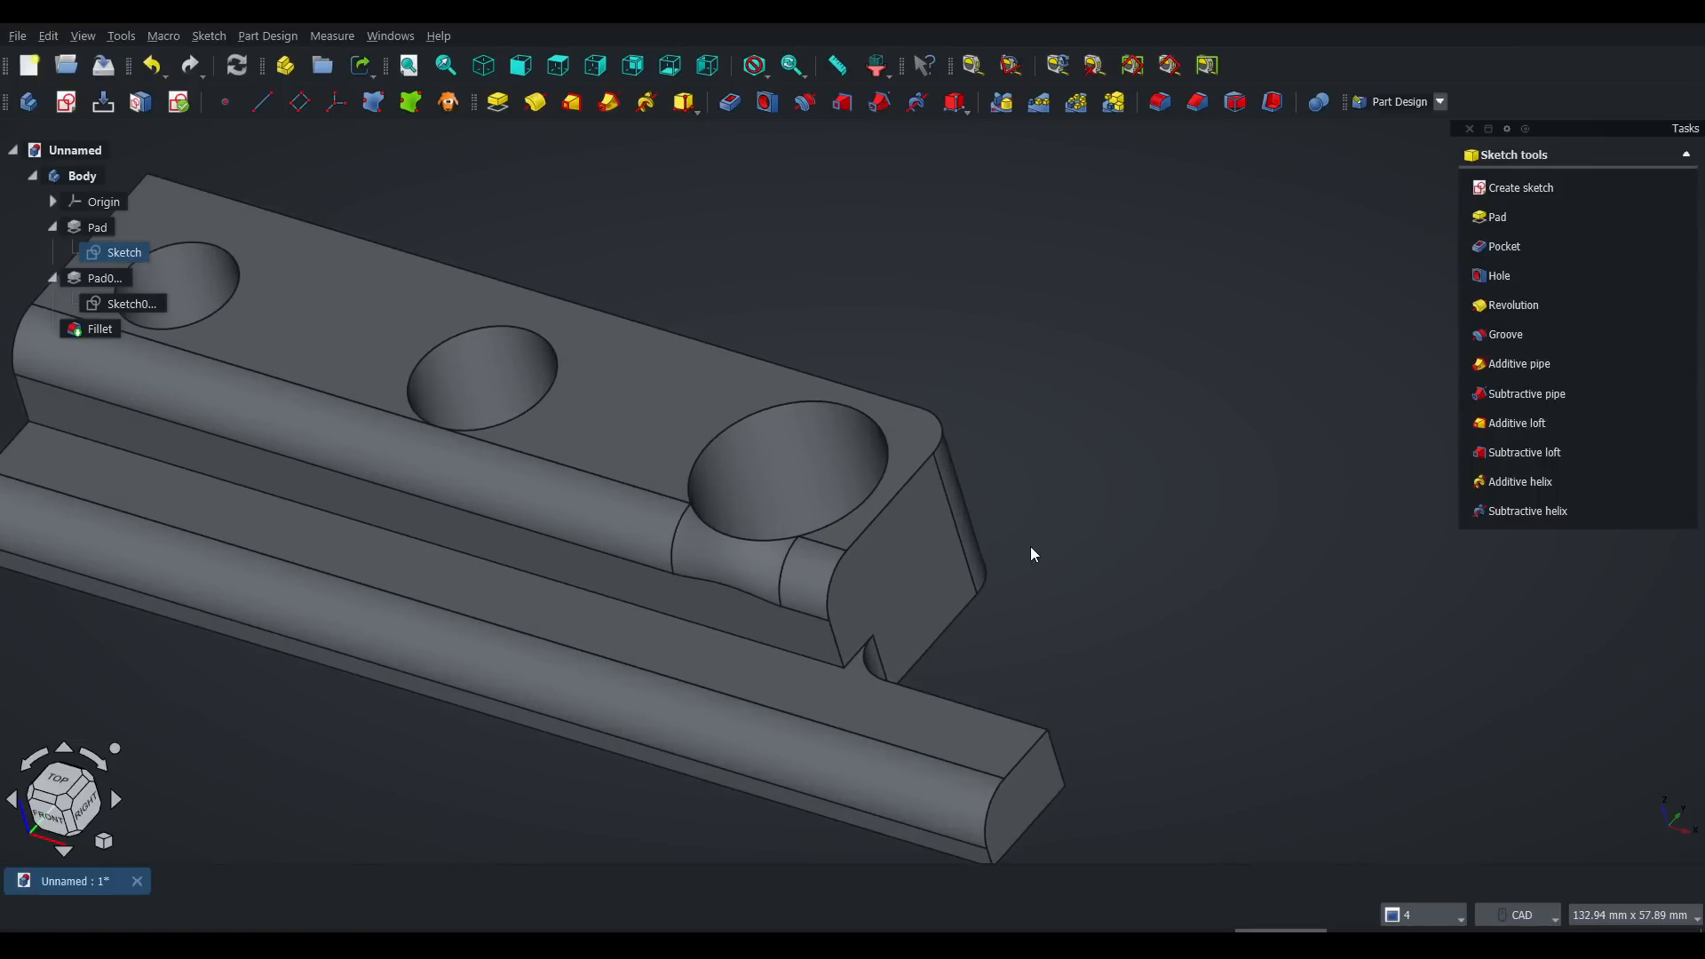
{"action": "middle_click_drag", "start_coordinate": [1085, 561], "coordinate": [1149, 521]}
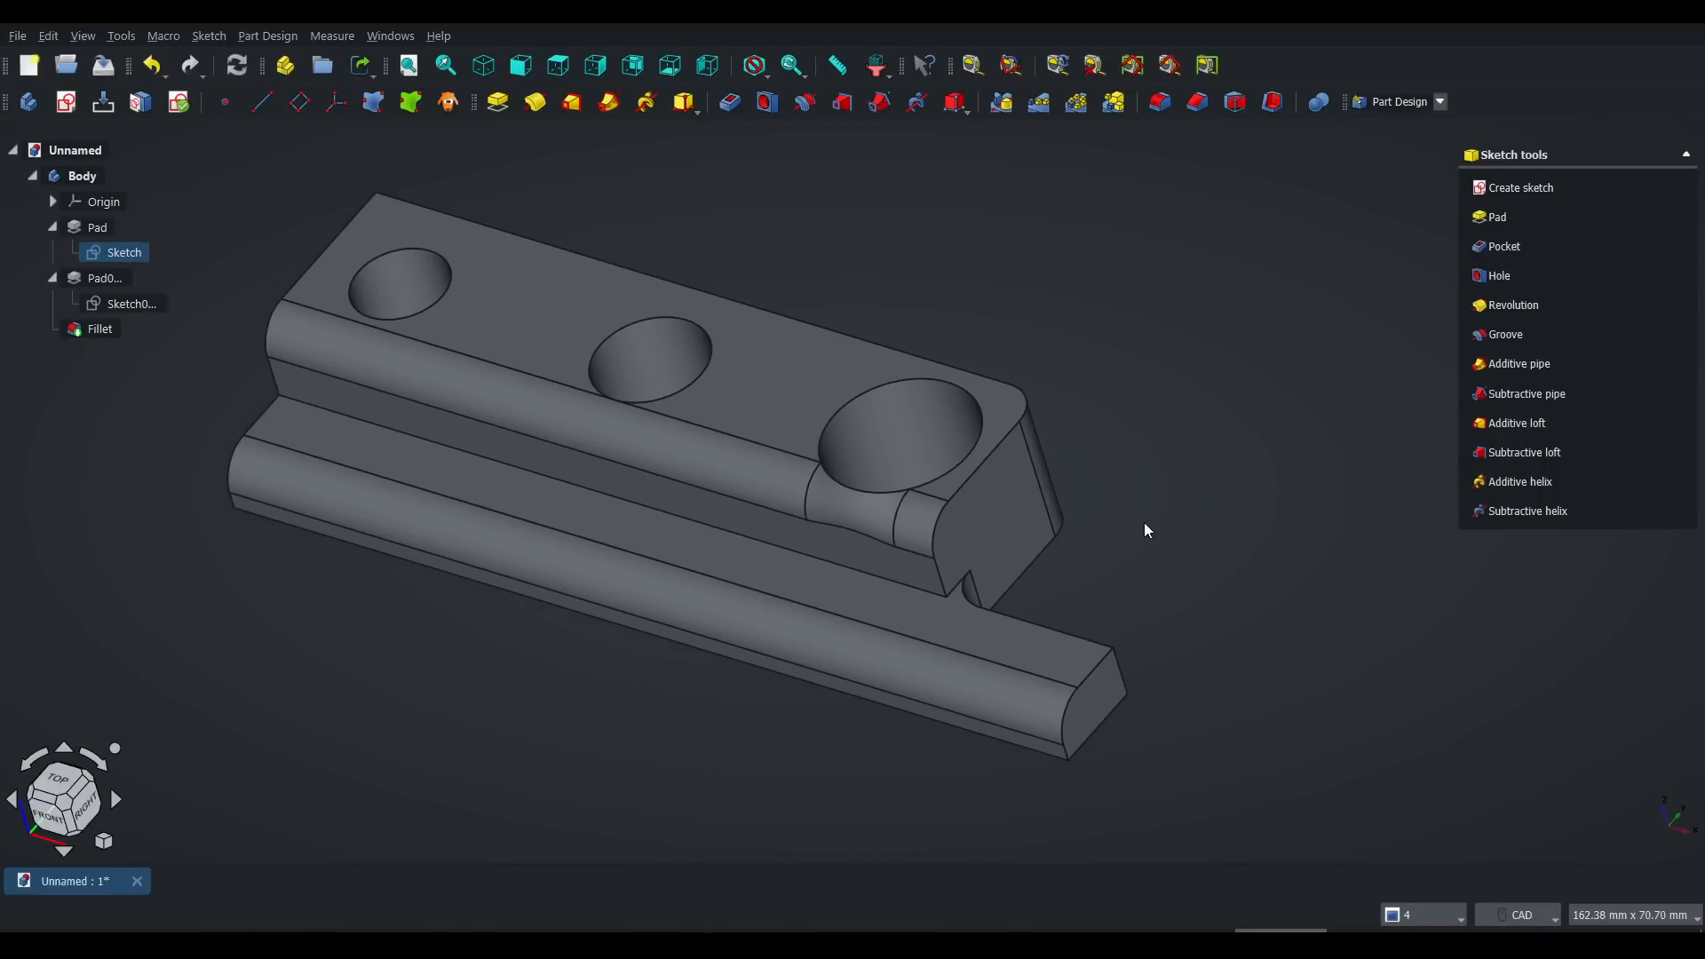
{"action": "double_click", "coordinate": [152, 305]}
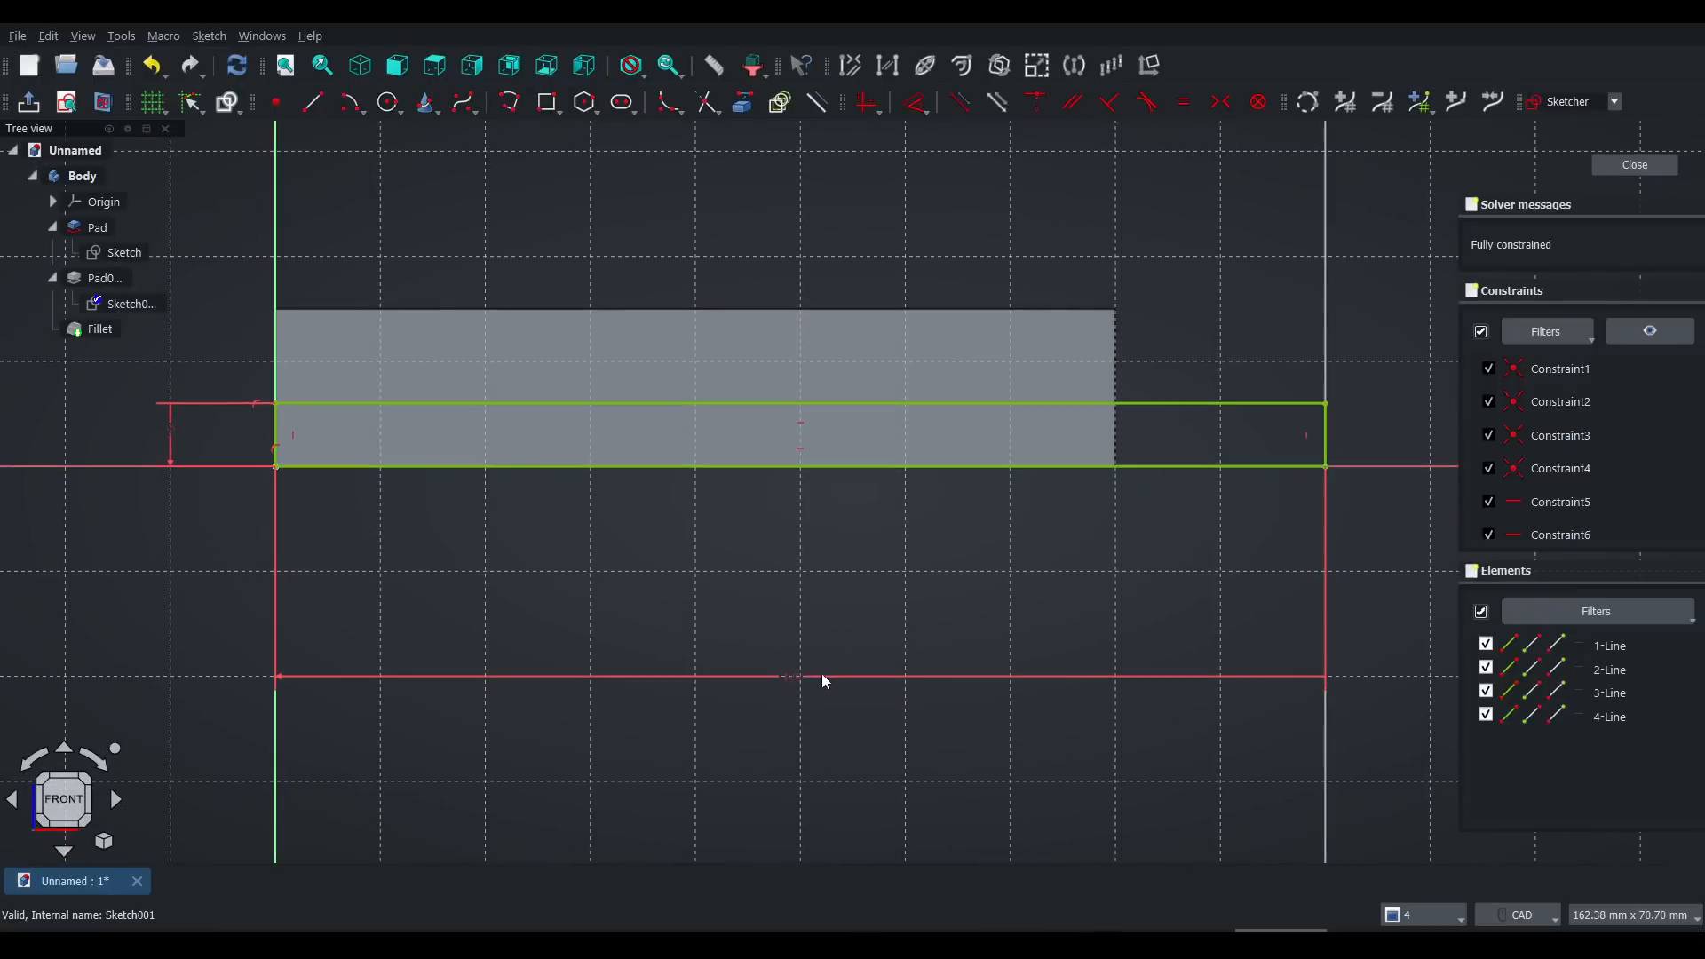
{"action": "left_click", "coordinate": [787, 676]}
{"action": "type", "text": "kd"}
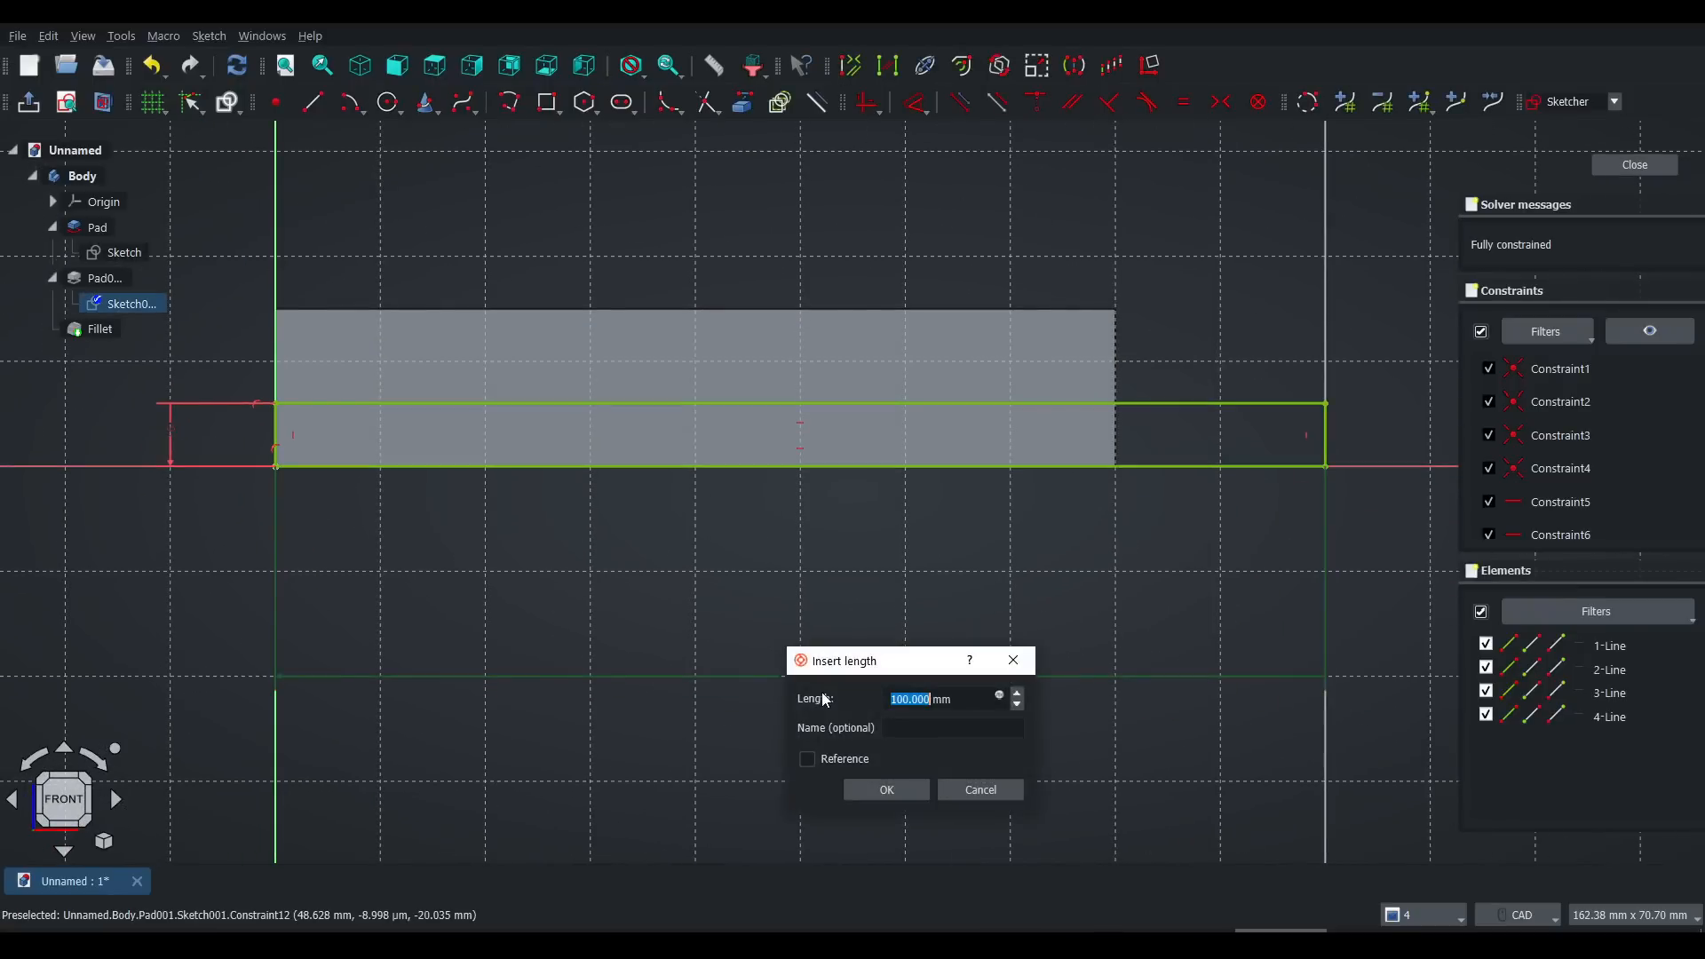
{"action": "type", "text": "80"}
{"action": "key", "text": "Return"}
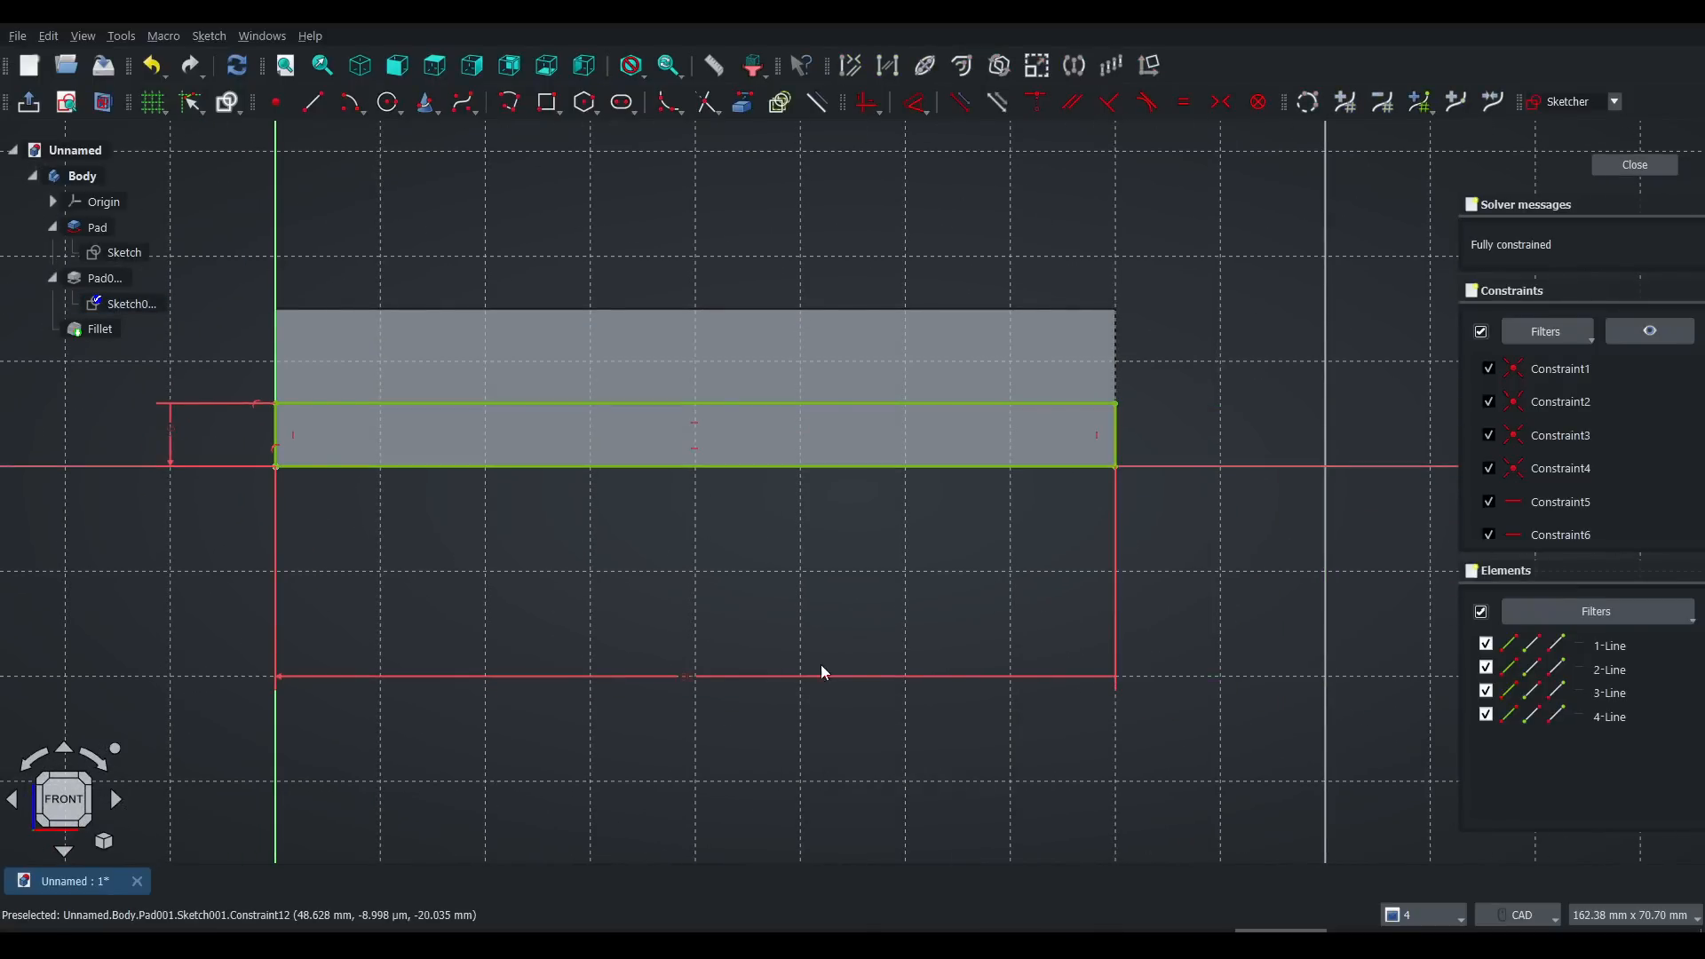
{"action": "left_click", "coordinate": [1639, 164]}
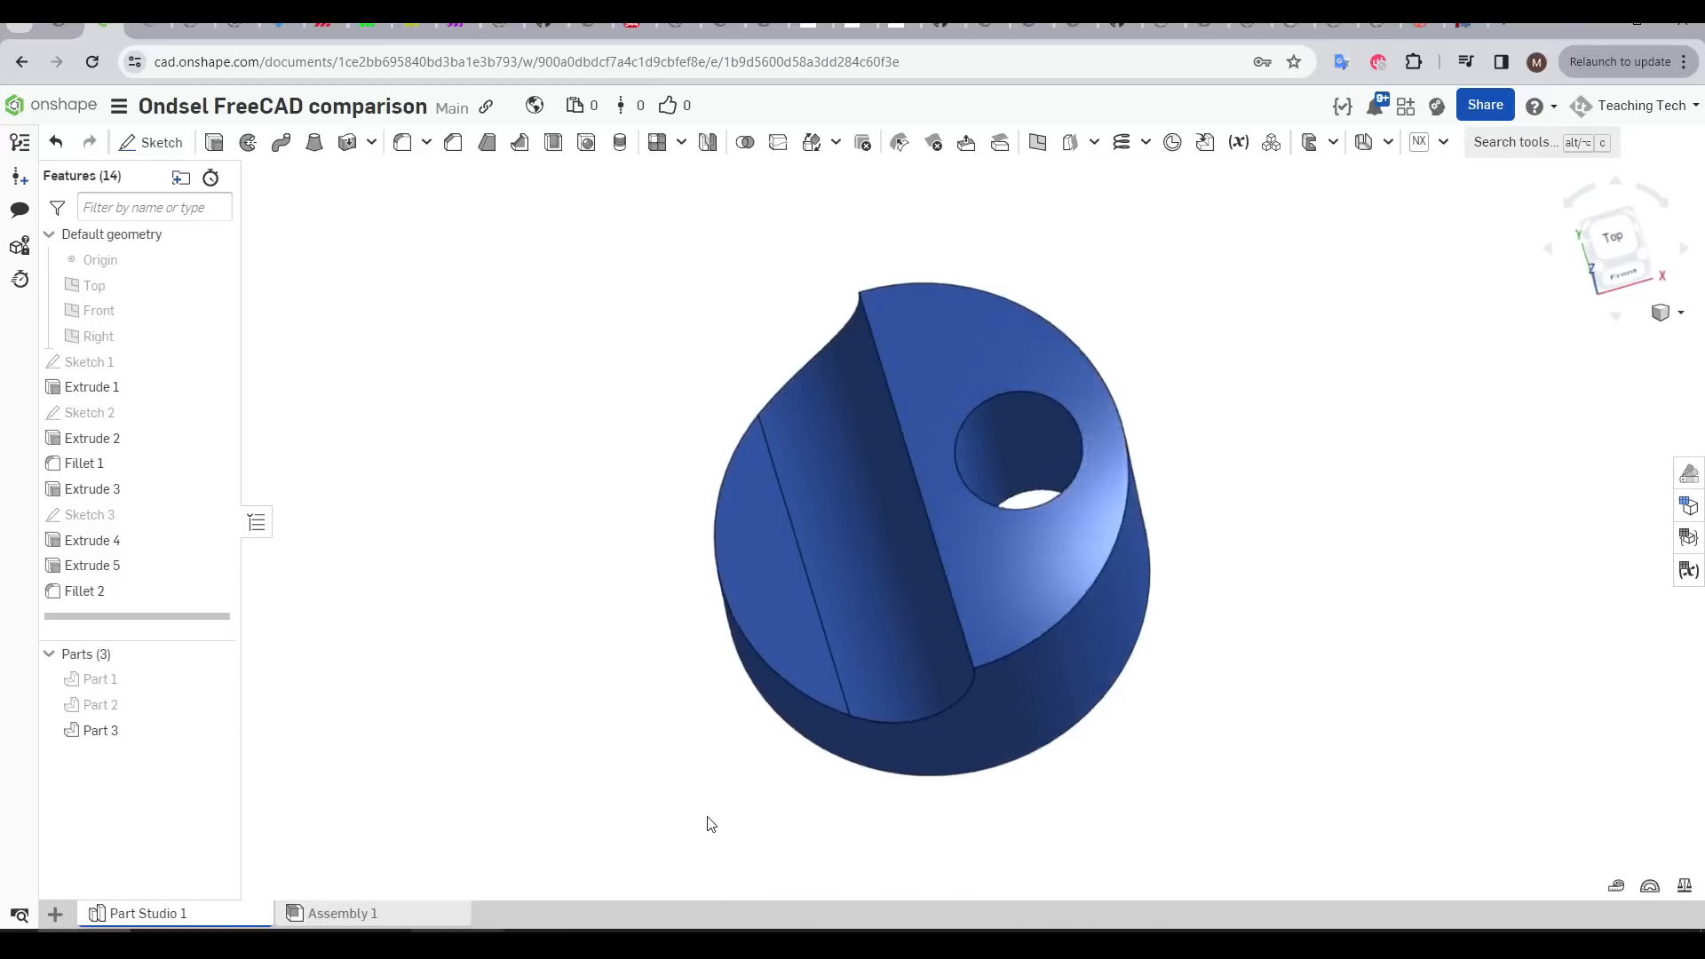
{"action": "mouse_move", "coordinate": [704, 823]}
{"action": "right_mouse_down"}
{"action": "mouse_move", "coordinate": [723, 841]}
{"action": "mouse_move", "coordinate": [730, 673]}
{"action": "mouse_move", "coordinate": [760, 799]}
{"action": "mouse_move", "coordinate": [716, 807]}
{"action": "mouse_move", "coordinate": [720, 832]}
{"action": "right_mouse_up"}
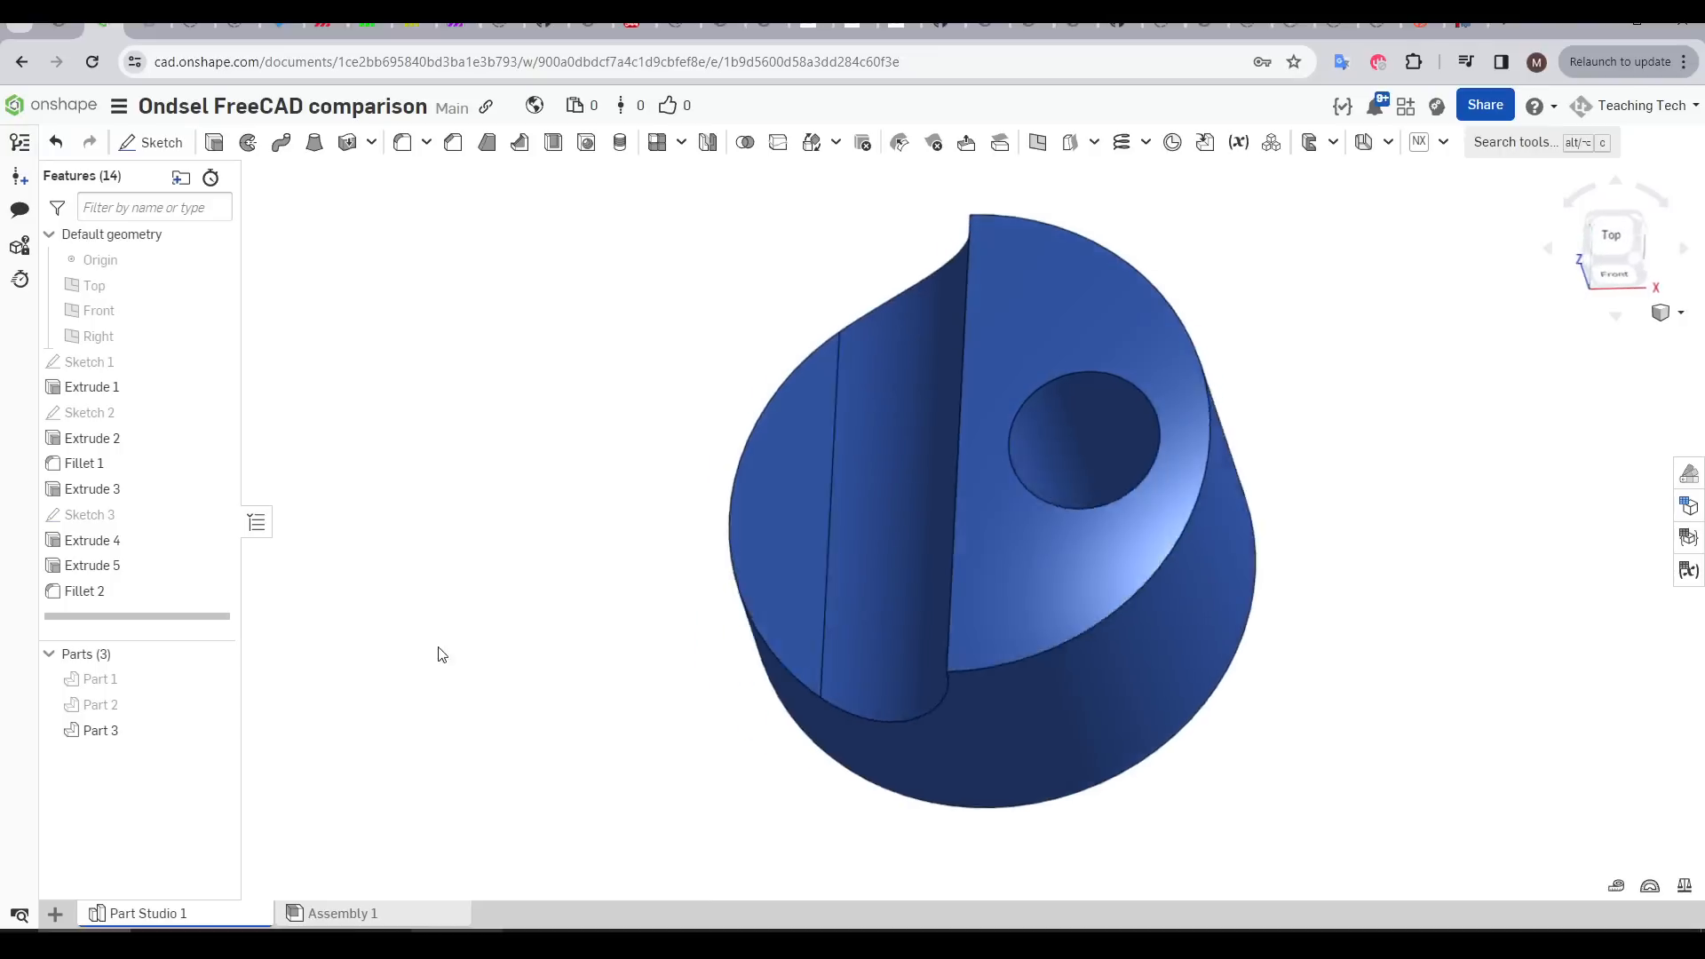
{"action": "mouse_move", "coordinate": [437, 655]}
{"action": "right_mouse_down"}
{"action": "mouse_move", "coordinate": [446, 674]}
{"action": "mouse_move", "coordinate": [451, 627]}
{"action": "right_mouse_up"}
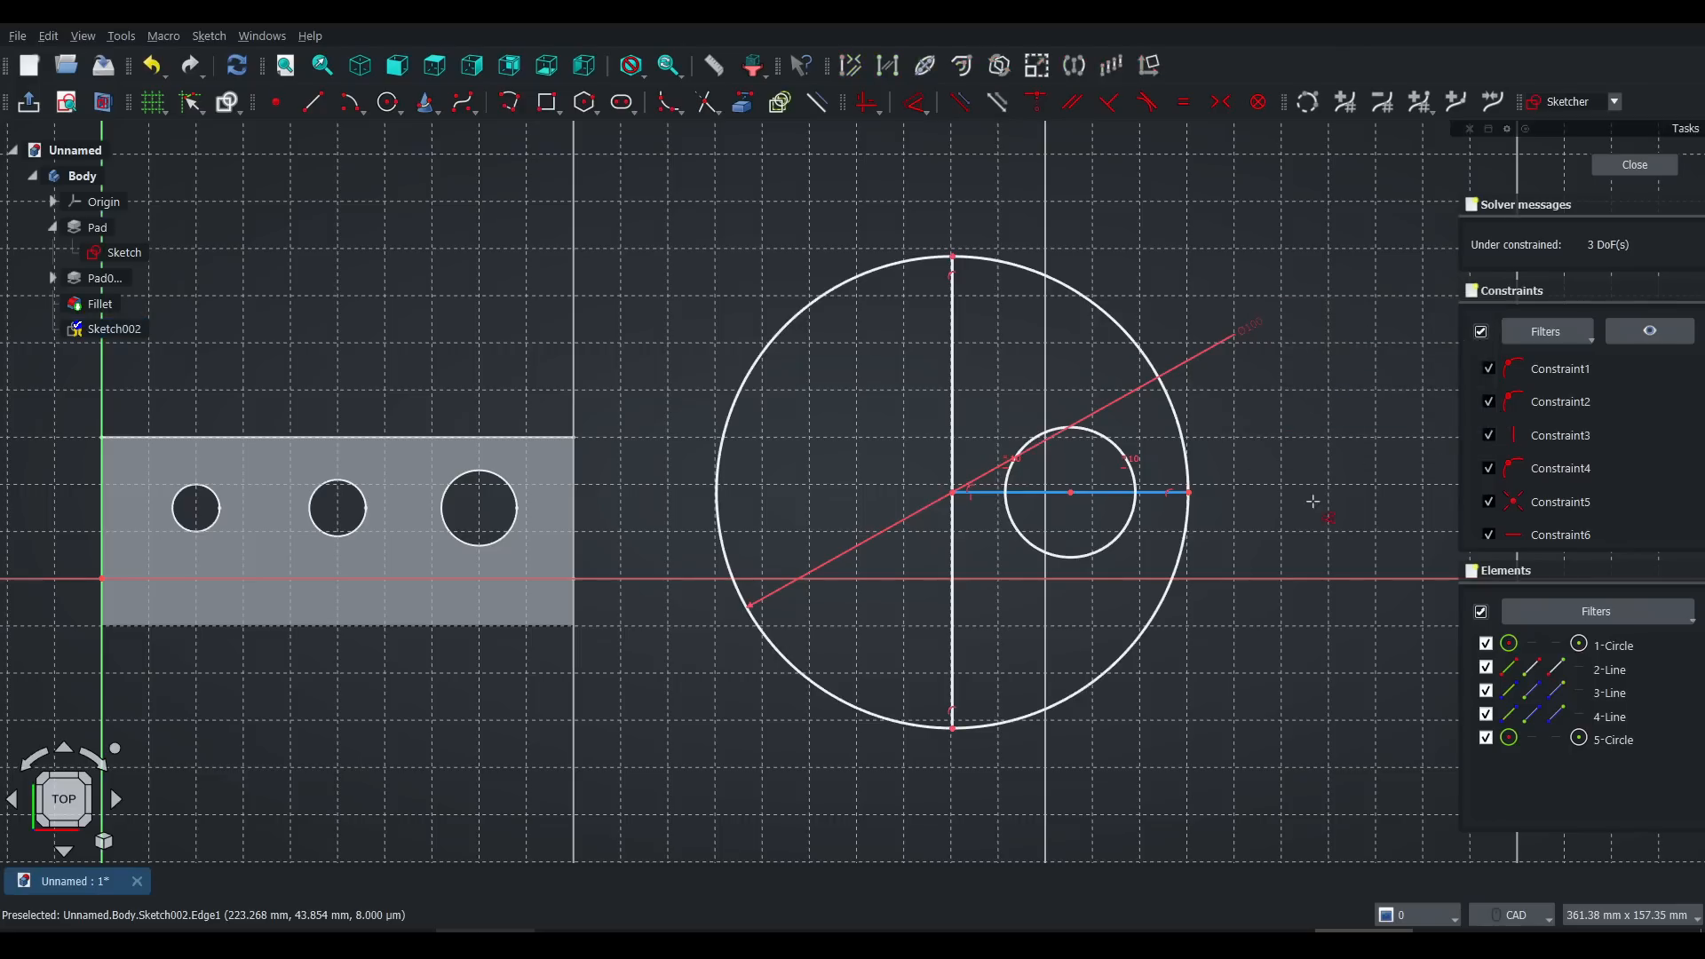
Step: Try to pad a single region of the divided-circle sketch beside the block
{"action": "left_click", "coordinate": [1109, 437]}
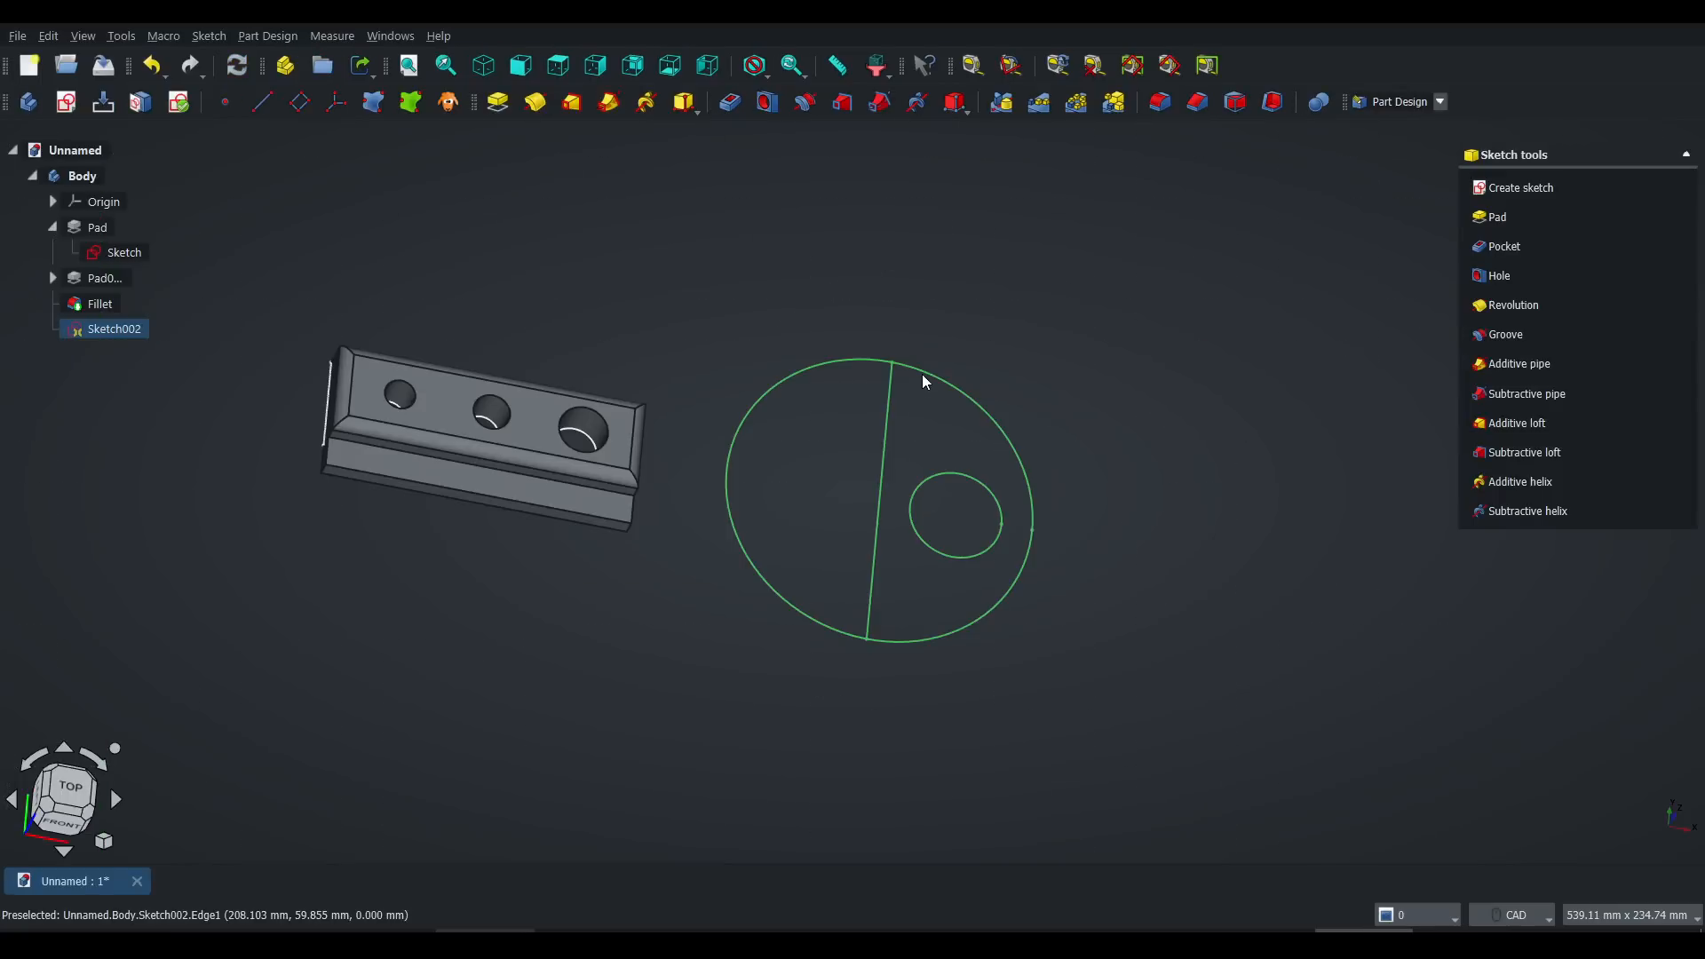
{"action": "left_click", "coordinate": [920, 404]}
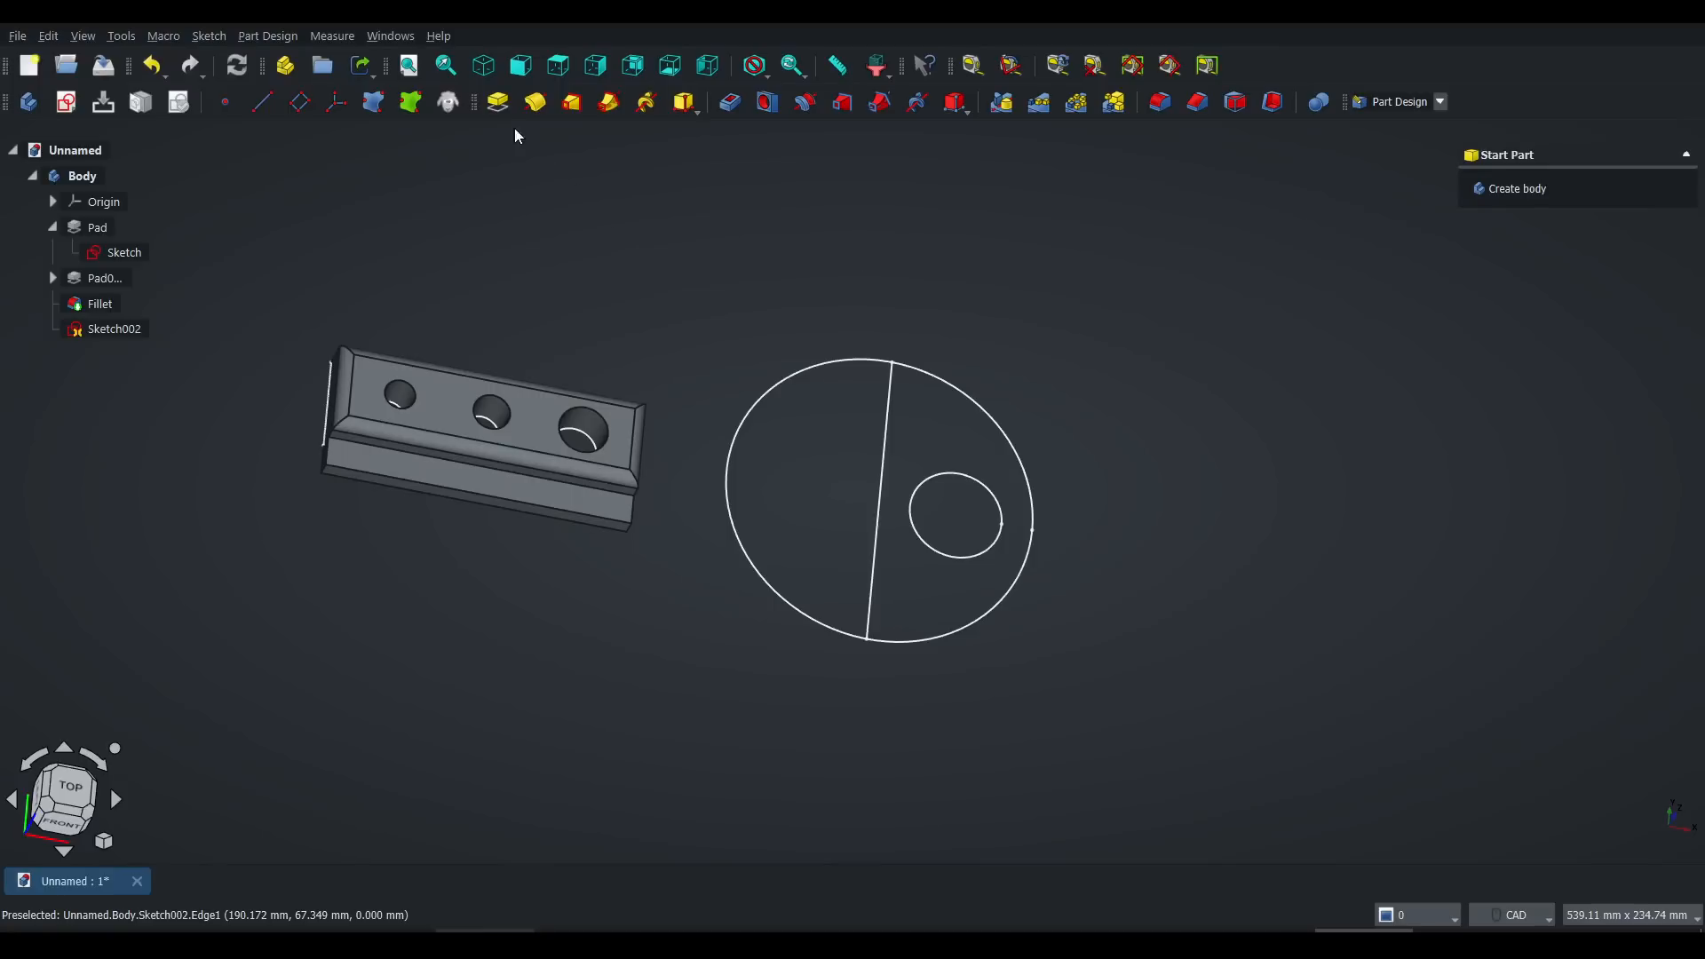
{"action": "left_click", "coordinate": [497, 101]}
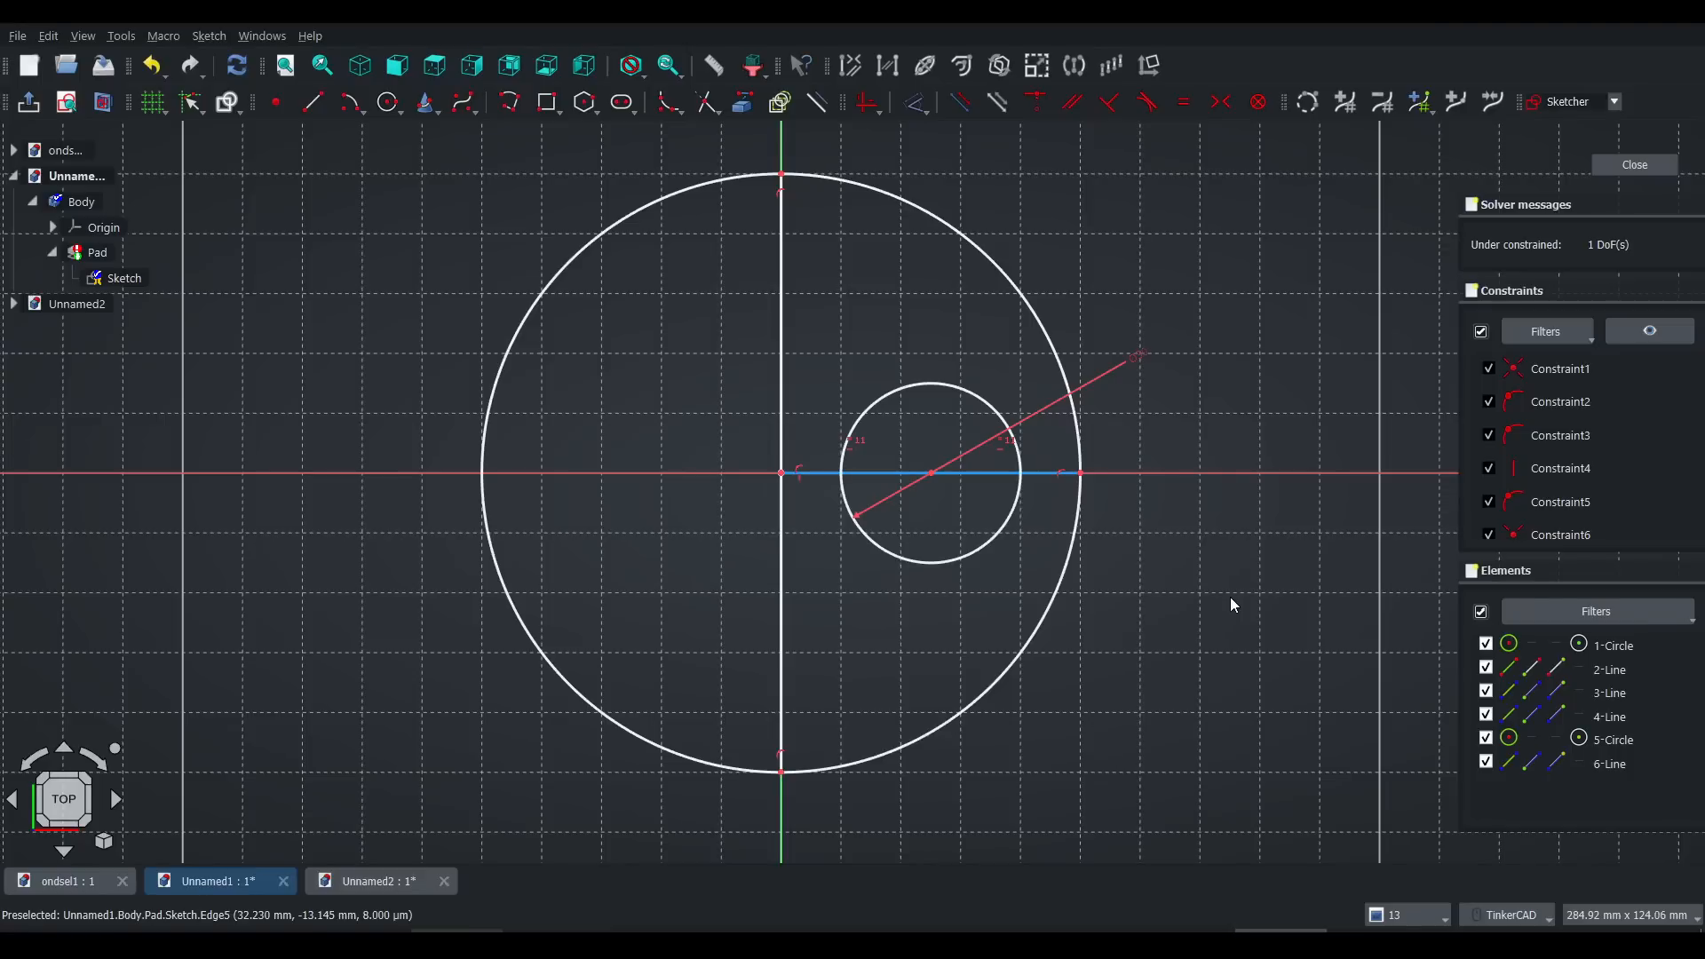
Step: Convert the vertical dividing line in the disc sketch to construction geometry
{"action": "left_click", "coordinate": [785, 379]}
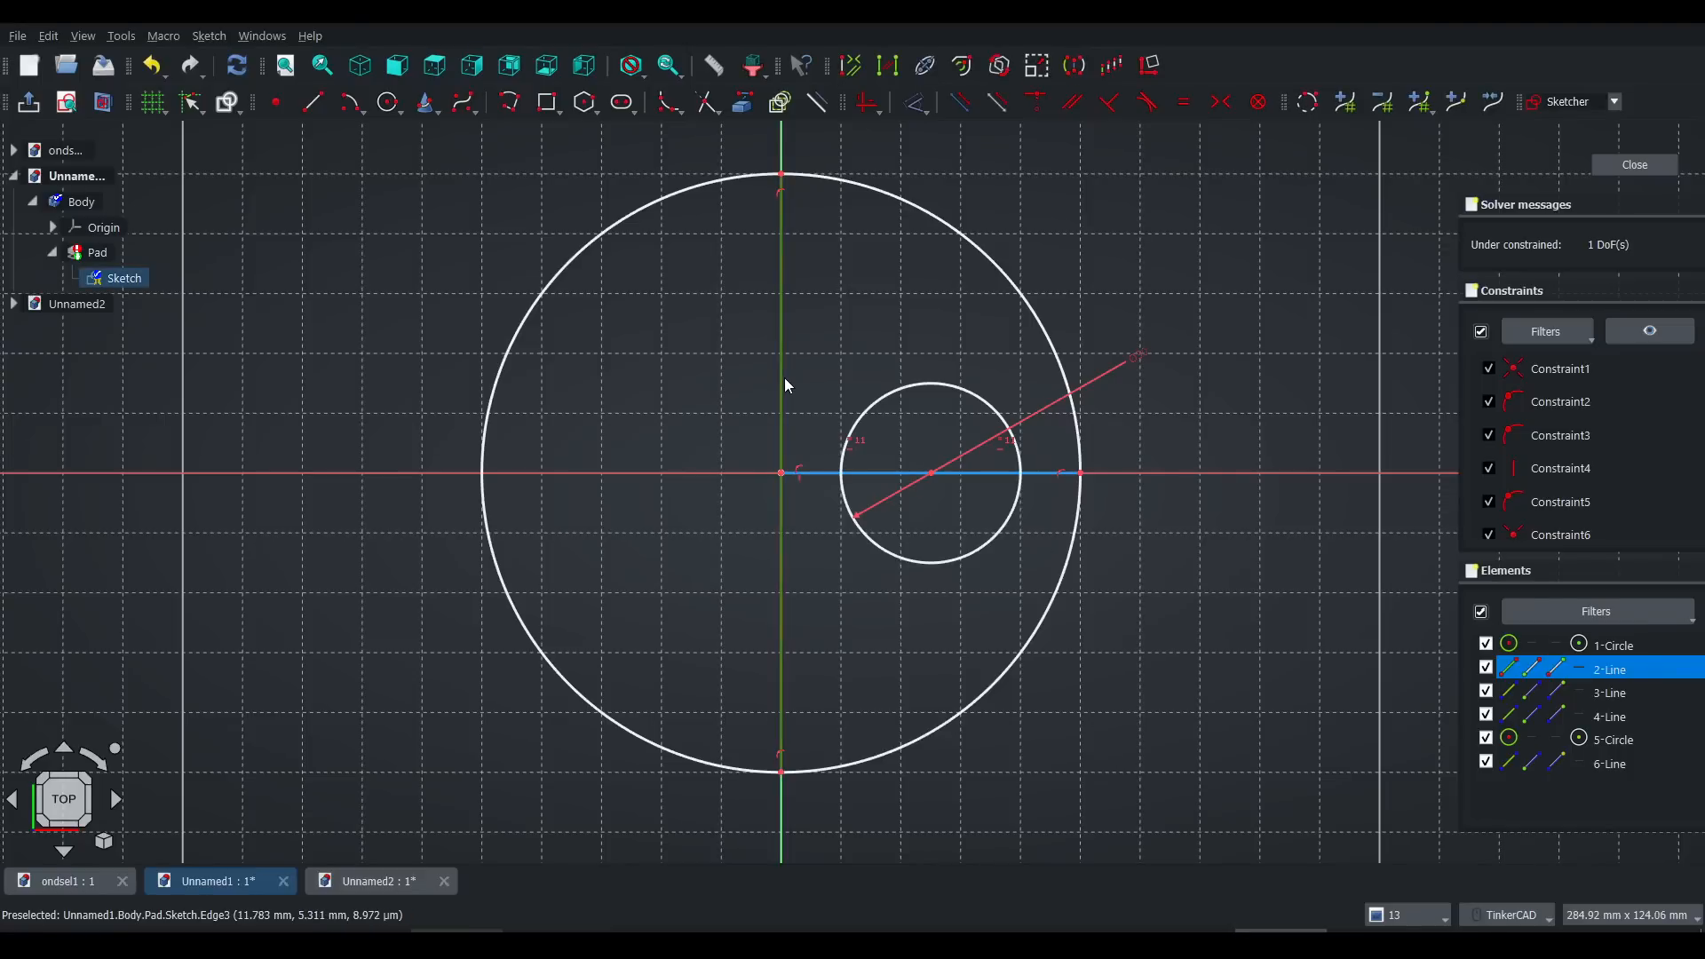
{"action": "left_click", "coordinate": [816, 102]}
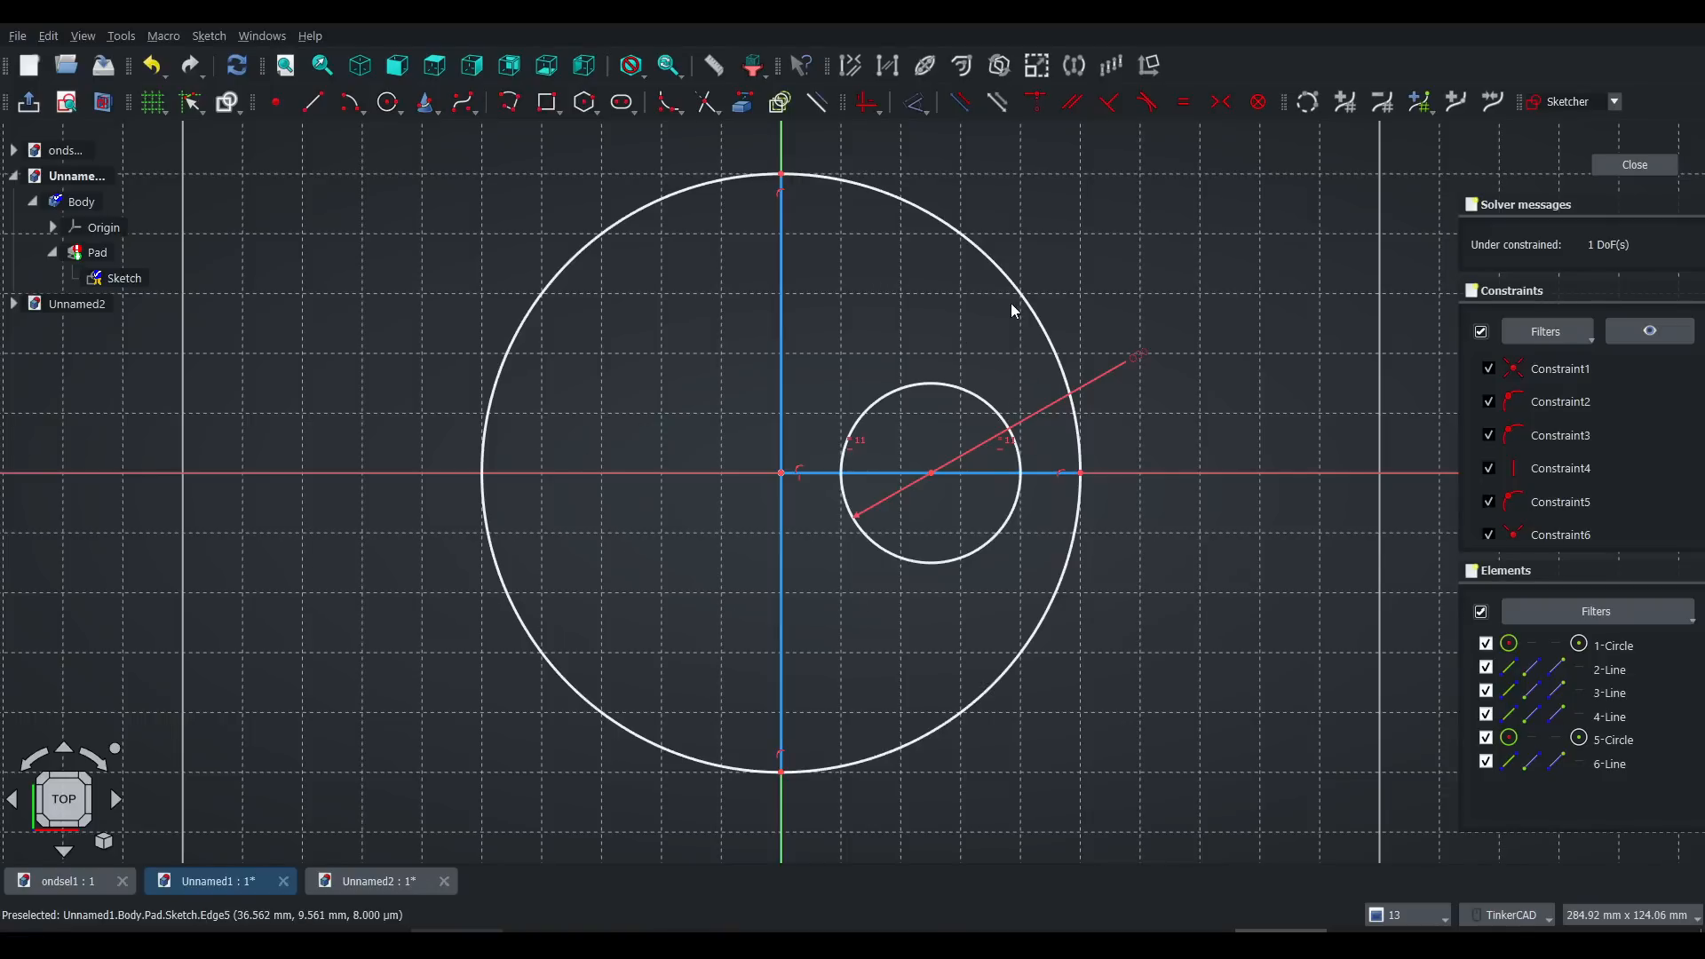
{"action": "key", "text": "Escape"}
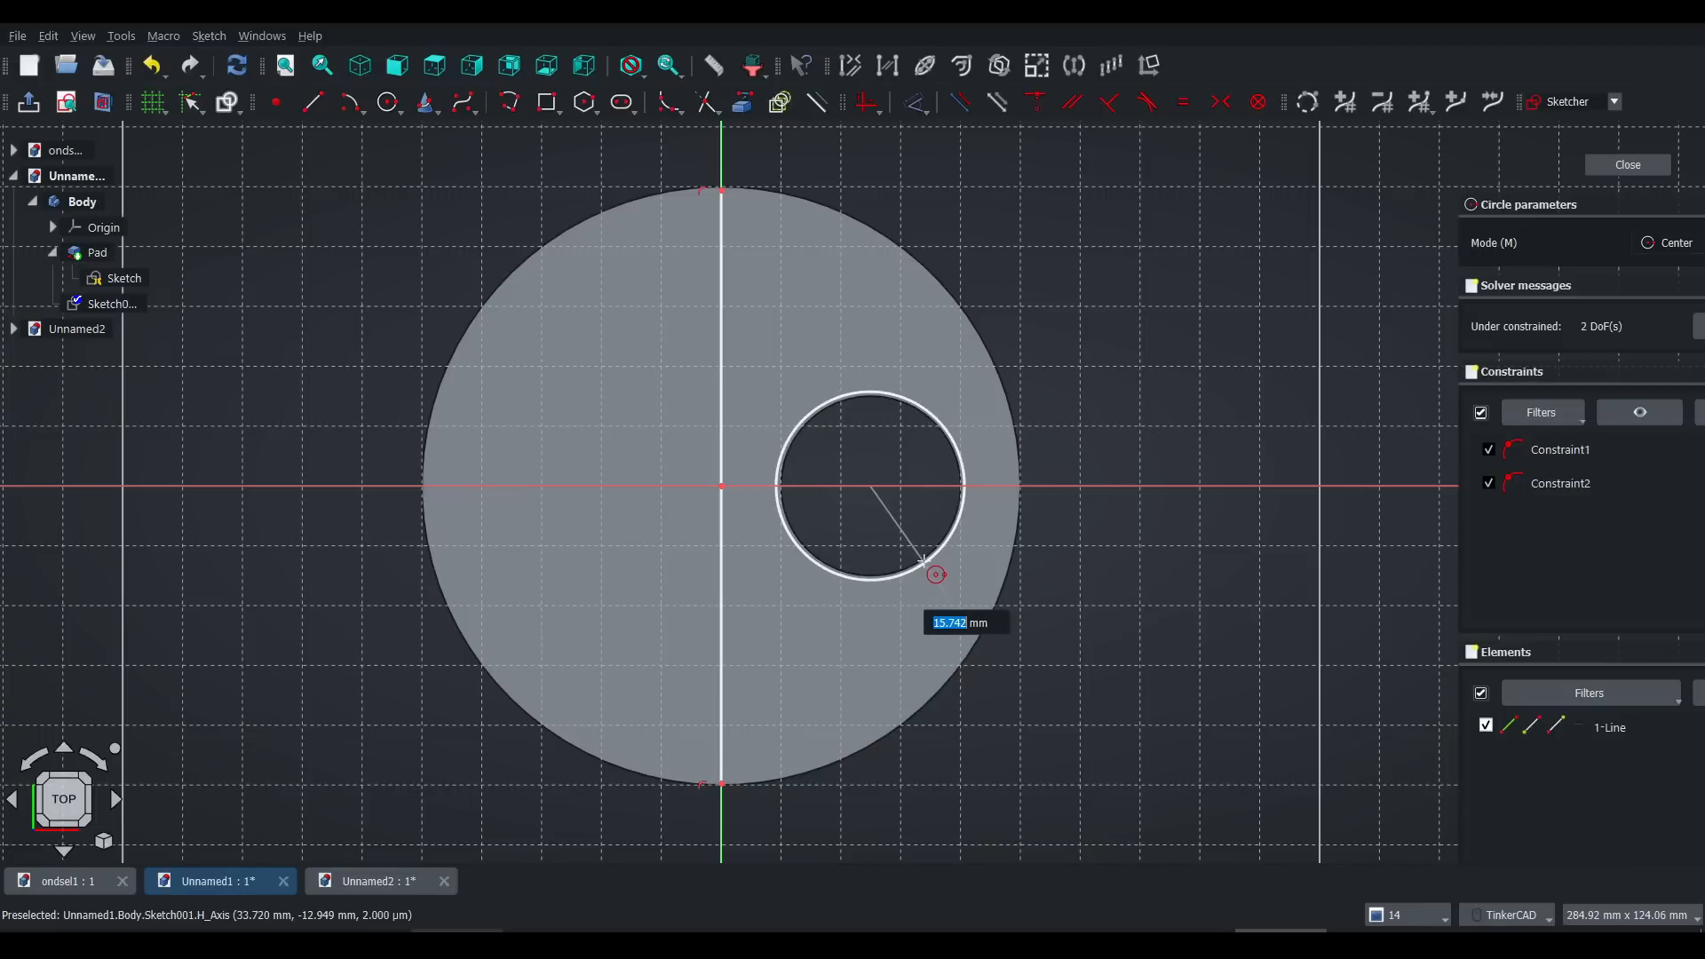
Step: Sketch a circle of about 15.7 mm radius around the hole and try to make it equal to the hole's edge
{"action": "left_click", "coordinate": [924, 562]}
{"action": "scroll", "coordinate": [1003, 460], "scroll_direction": "up", "scroll_amount": 5}
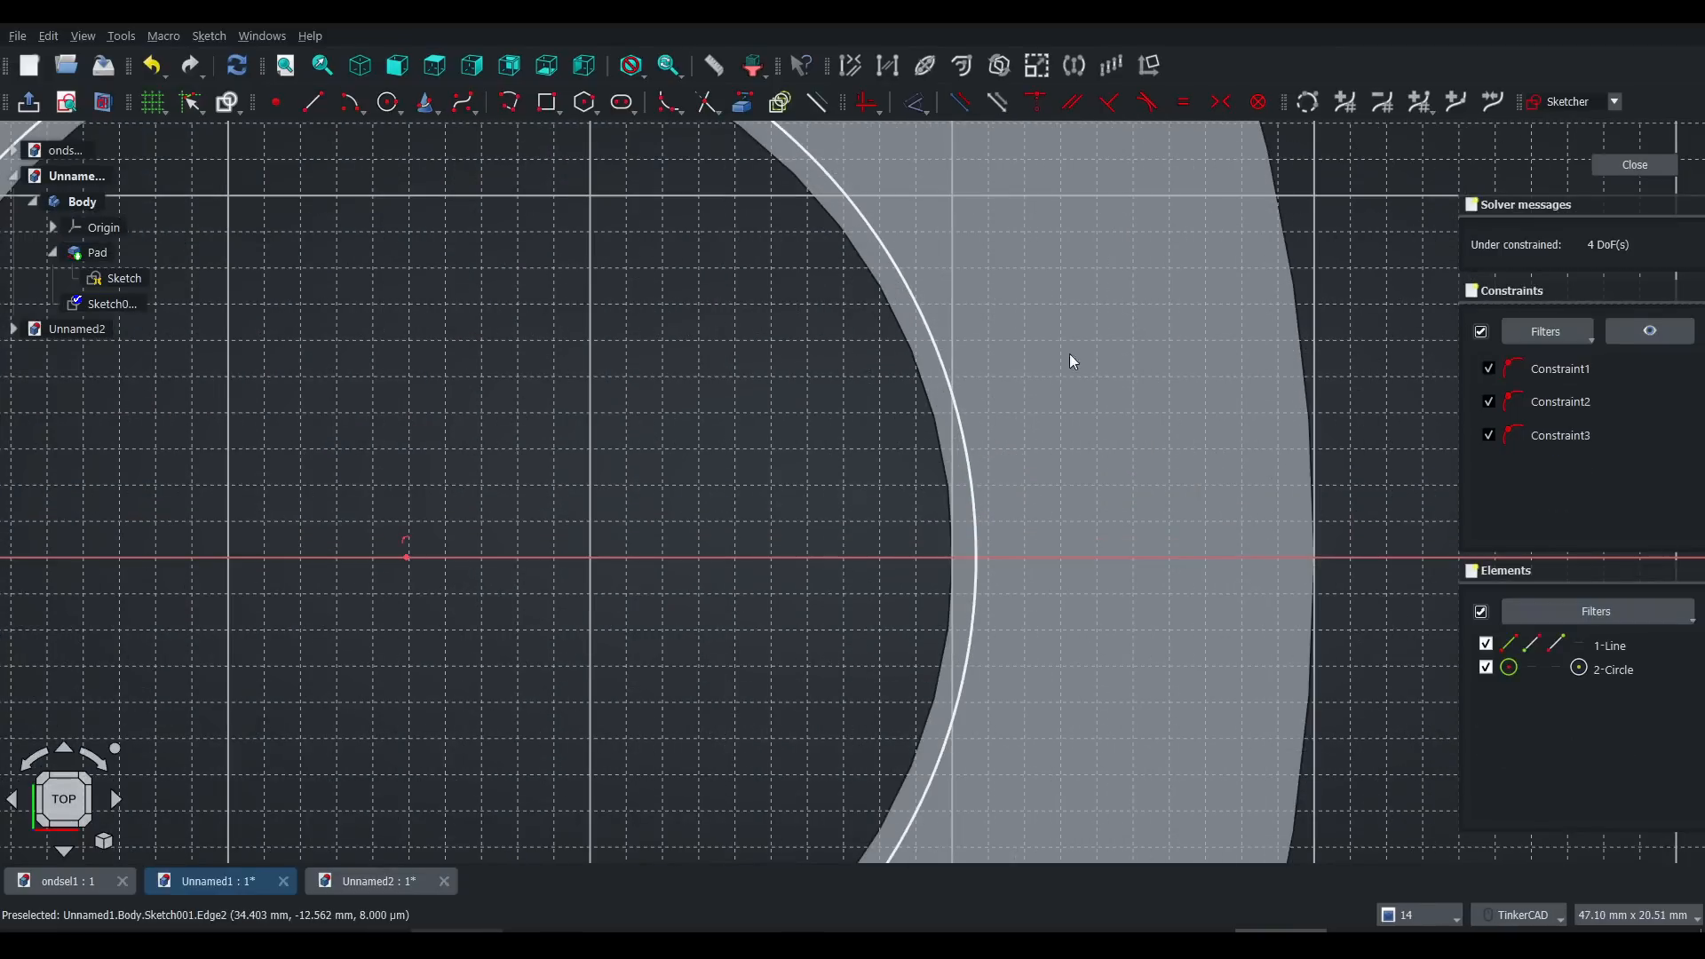
{"action": "left_click", "coordinate": [913, 322]}
{"action": "left_click", "coordinate": [895, 322]}
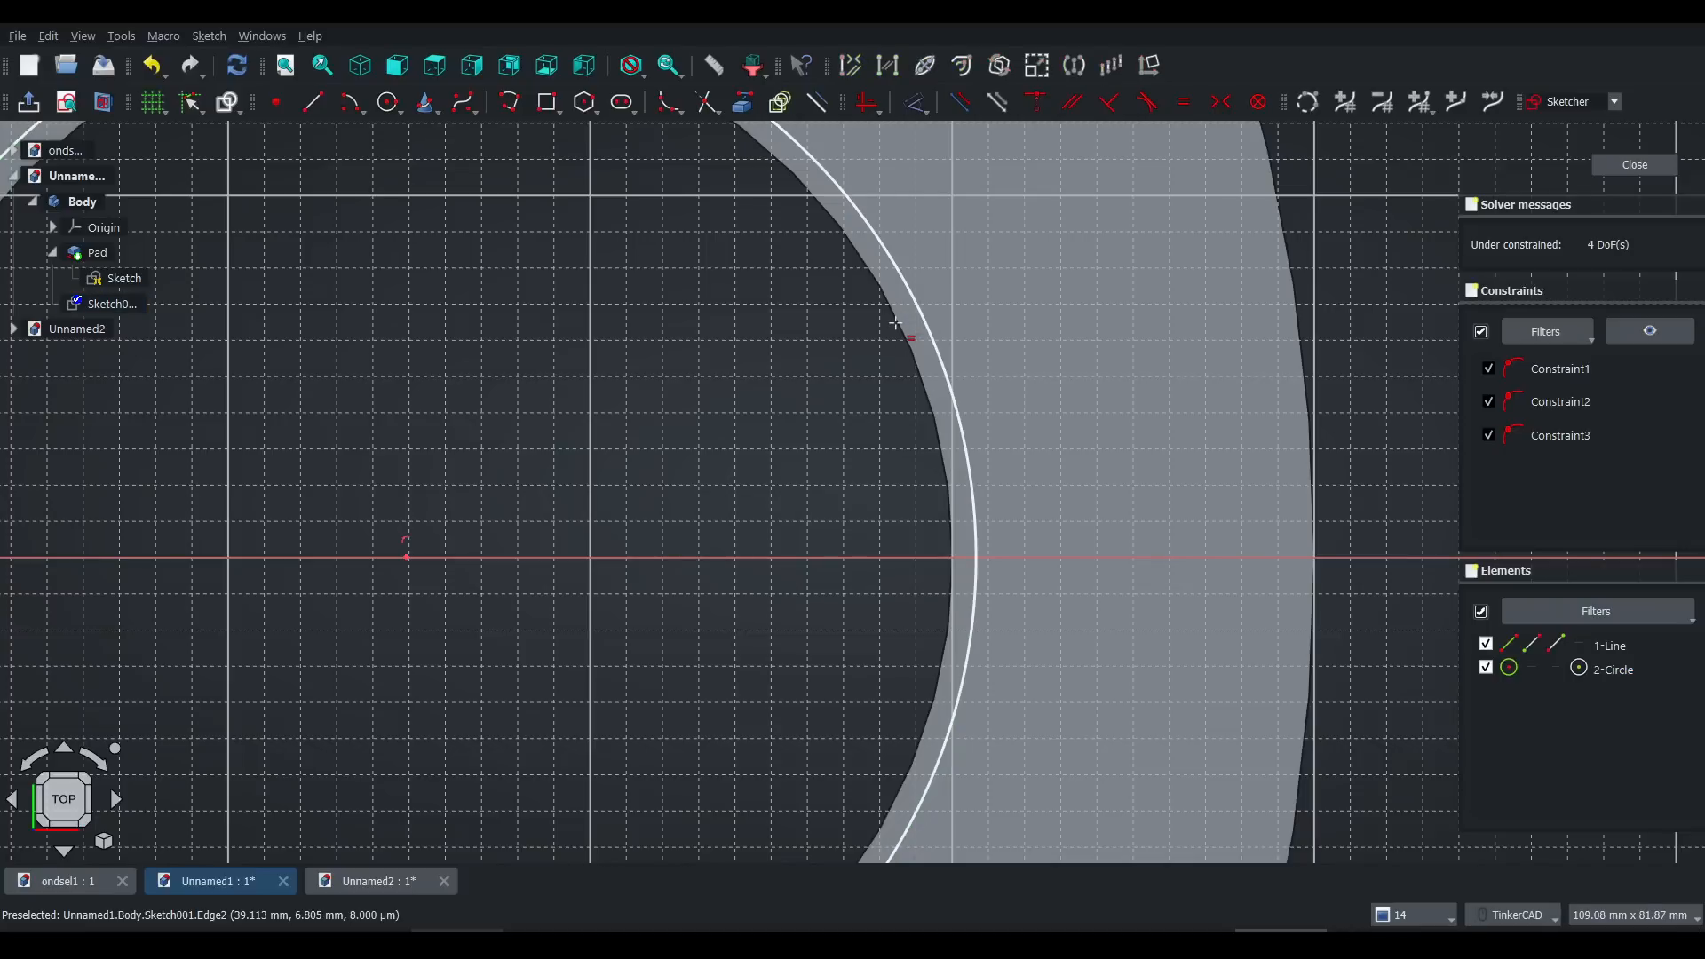
{"action": "left_click", "coordinate": [901, 324]}
{"action": "left_click", "coordinate": [901, 323]}
{"action": "left_click", "coordinate": [900, 322]}
{"action": "left_click", "coordinate": [900, 322]}
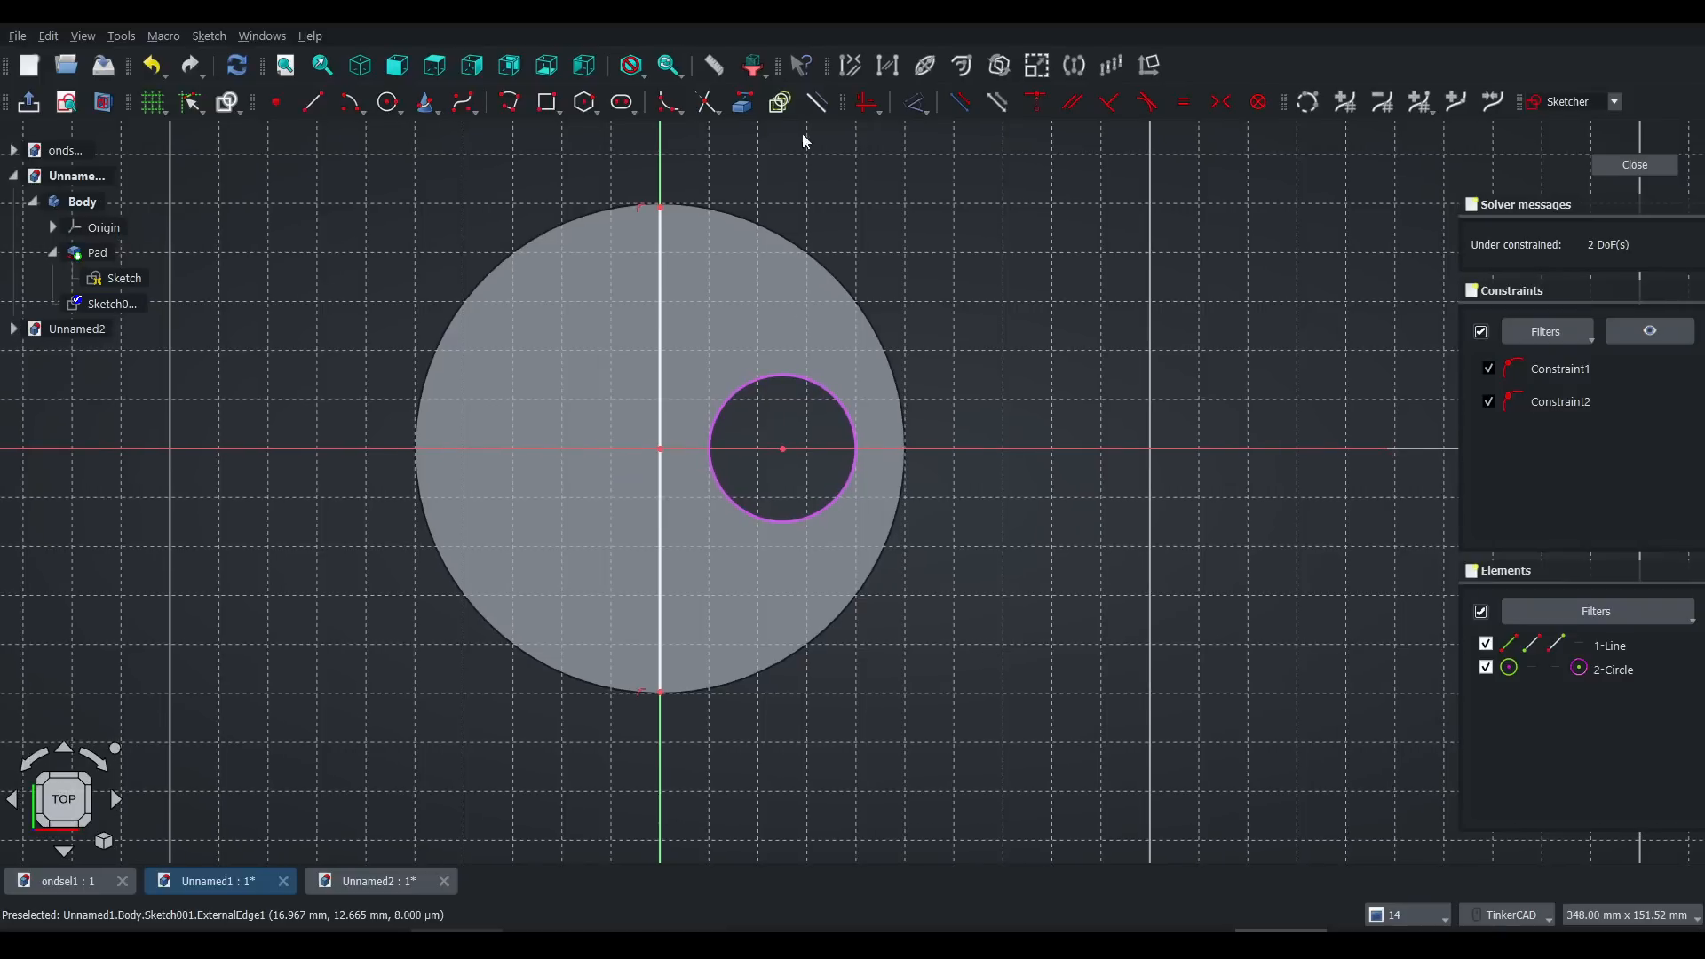
Step: Project the disc's outer edge into the new sketch as external geometry
{"action": "left_click", "coordinate": [751, 107]}
{"action": "left_click", "coordinate": [779, 236]}
{"action": "scroll", "coordinate": [706, 238], "scroll_direction": "up", "scroll_amount": 3}
{"action": "scroll", "coordinate": [706, 237], "scroll_direction": "up", "scroll_amount": 3}
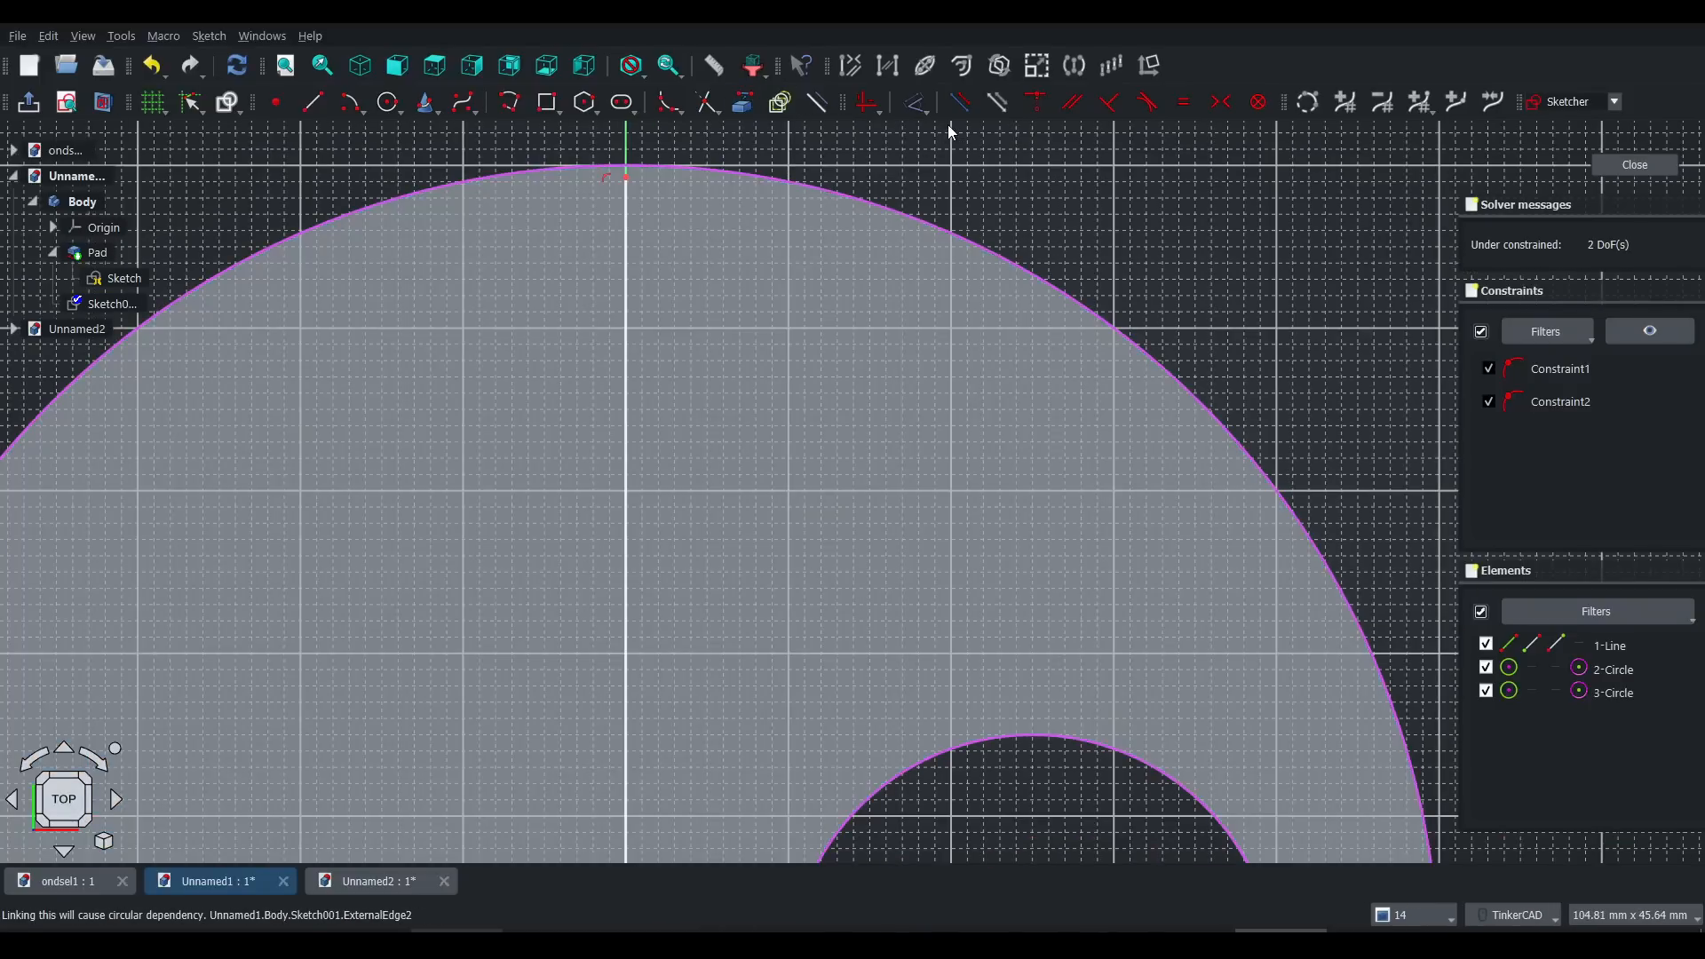
Step: Try to add a coincident constraint between the dividing line's upper end and the projected outer edge
{"action": "left_click", "coordinate": [627, 177]}
{"action": "left_click", "coordinate": [651, 169]}
{"action": "key", "text": "c"}
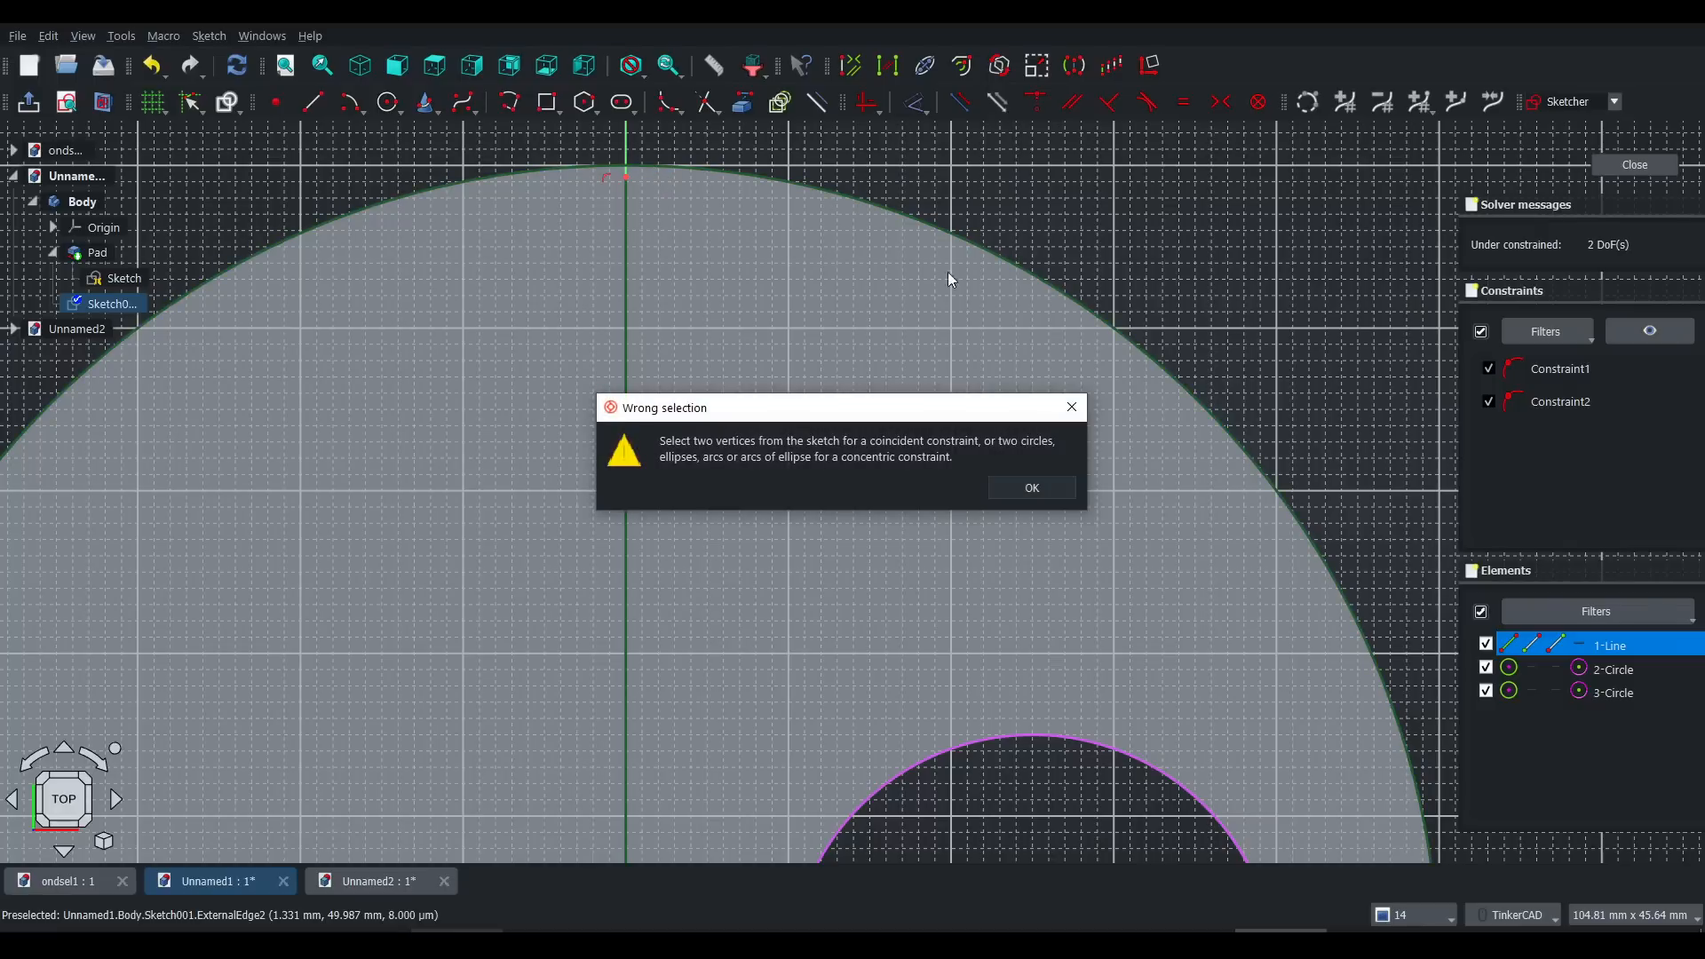
{"action": "left_click", "coordinate": [1031, 488]}
Step: Sketch a circle of about 50 mm radius centred on the origin and snapped to the projected outer edge
{"action": "scroll", "coordinate": [790, 616], "scroll_direction": "down", "scroll_amount": 4}
{"action": "key", "text": "g"}
{"action": "key", "text": "c"}
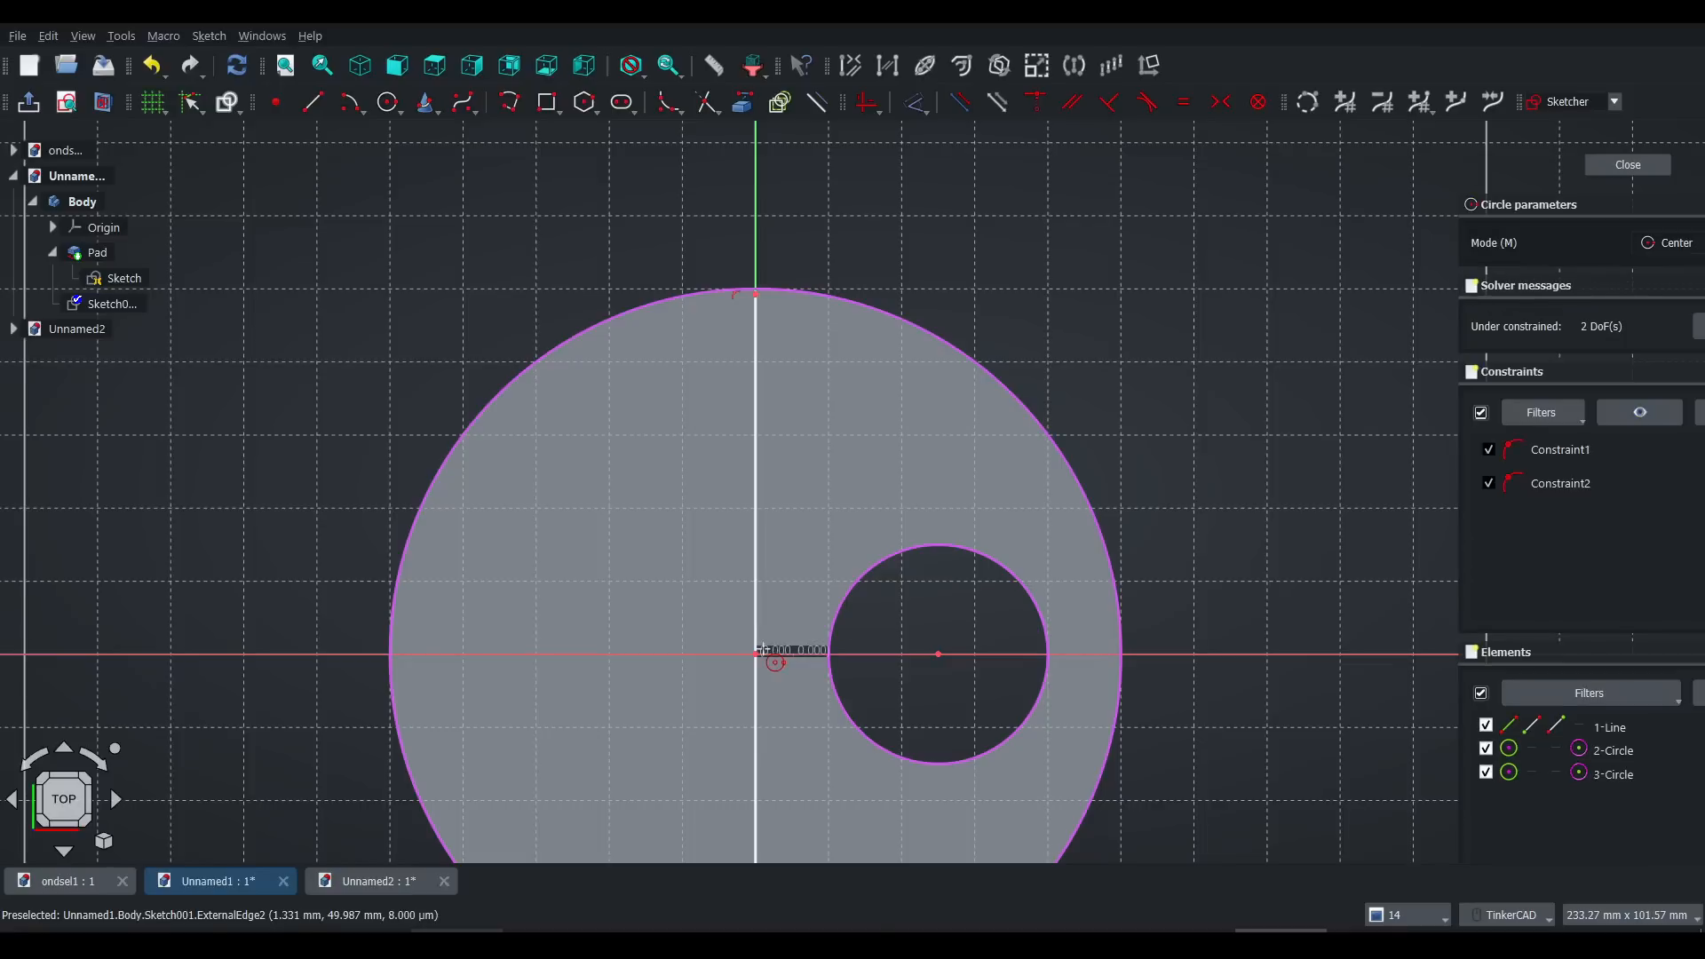
{"action": "left_click", "coordinate": [755, 654]}
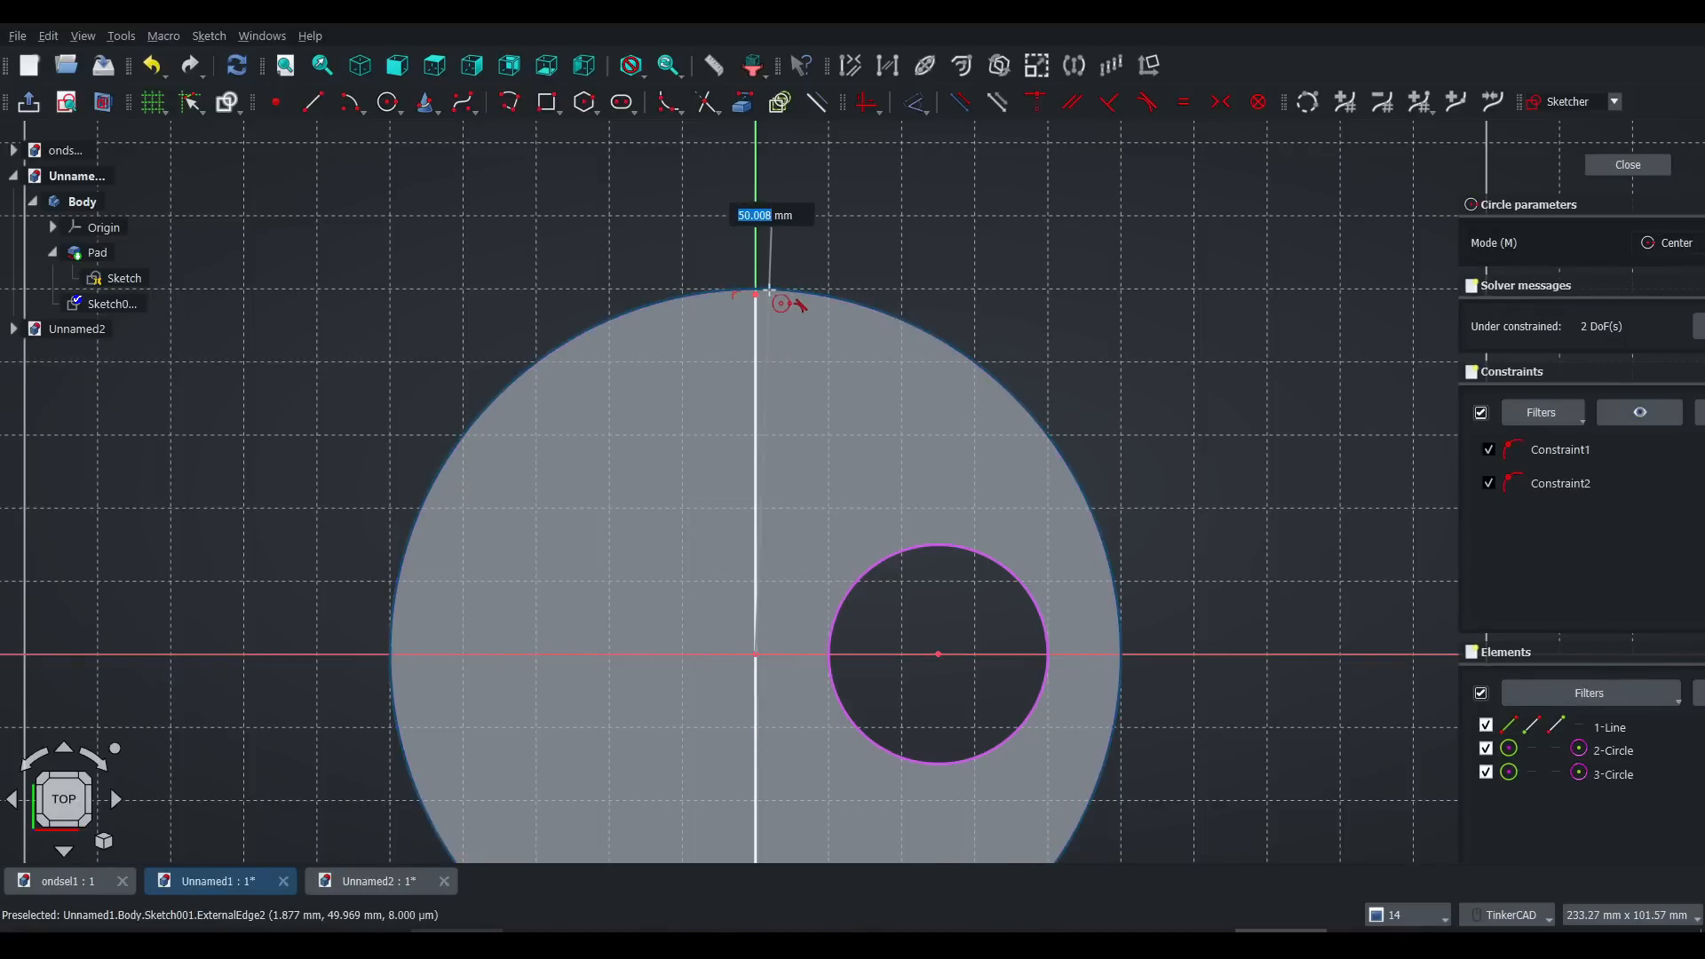
{"action": "left_click", "coordinate": [769, 291]}
{"action": "scroll", "coordinate": [769, 293], "scroll_direction": "down", "scroll_amount": 1}
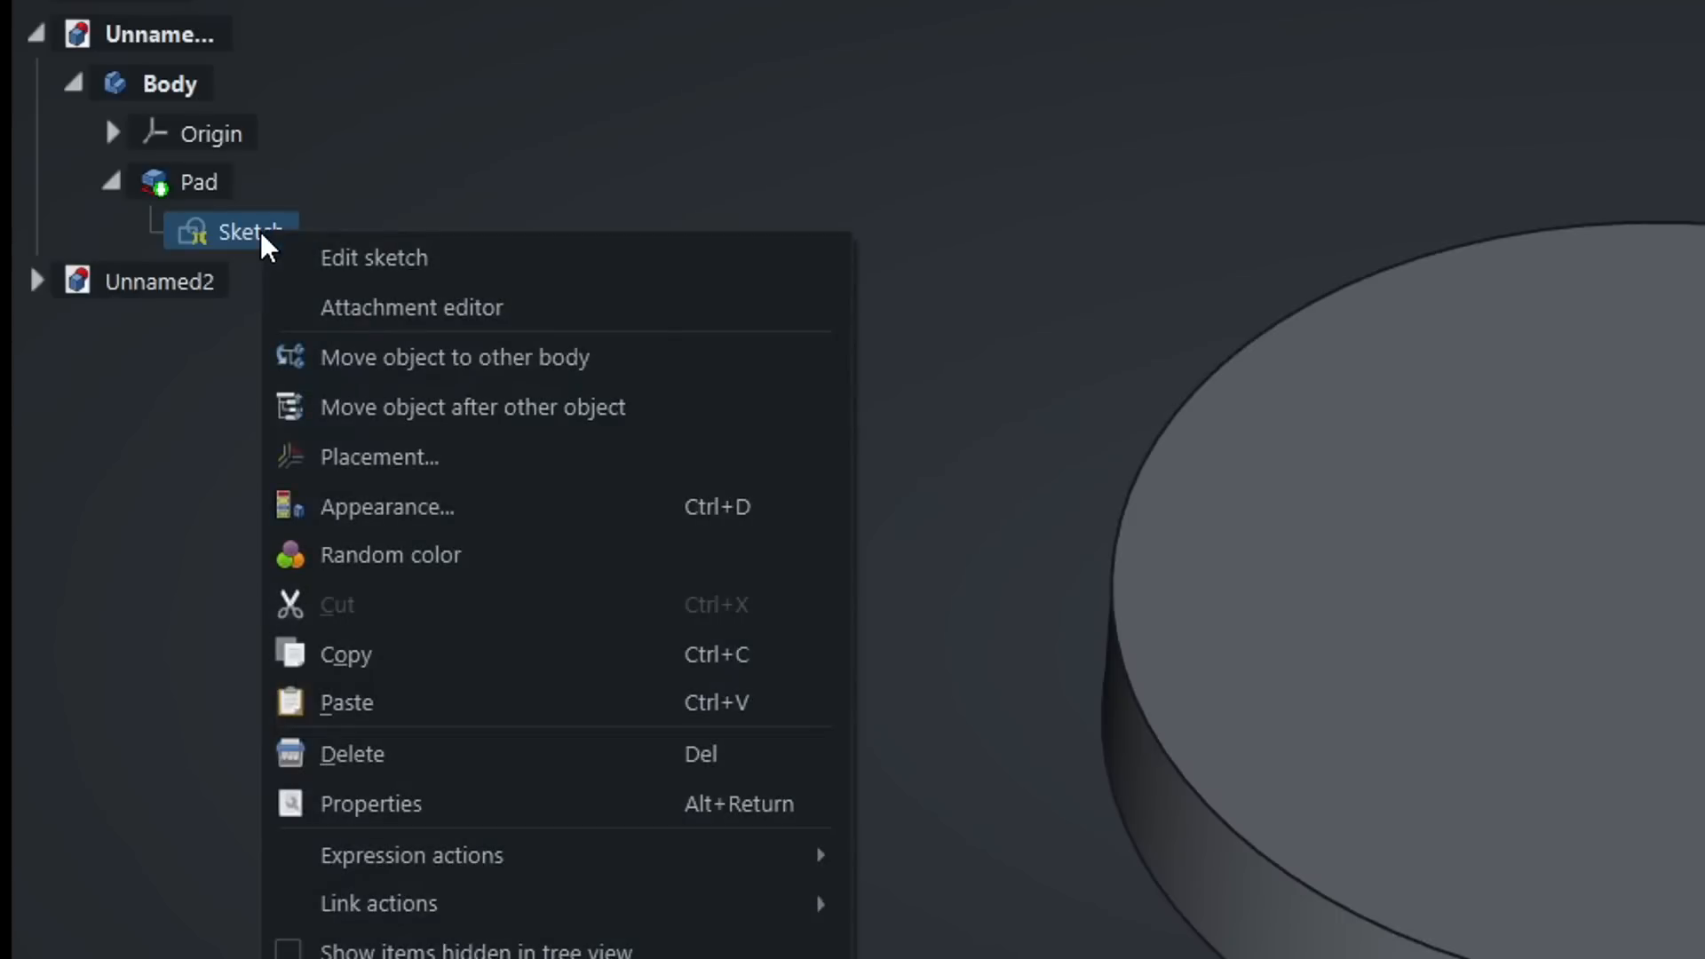
Step: Copy the pad's sketch and paste a duplicate of it into the same document
{"action": "left_click", "coordinate": [380, 657]}
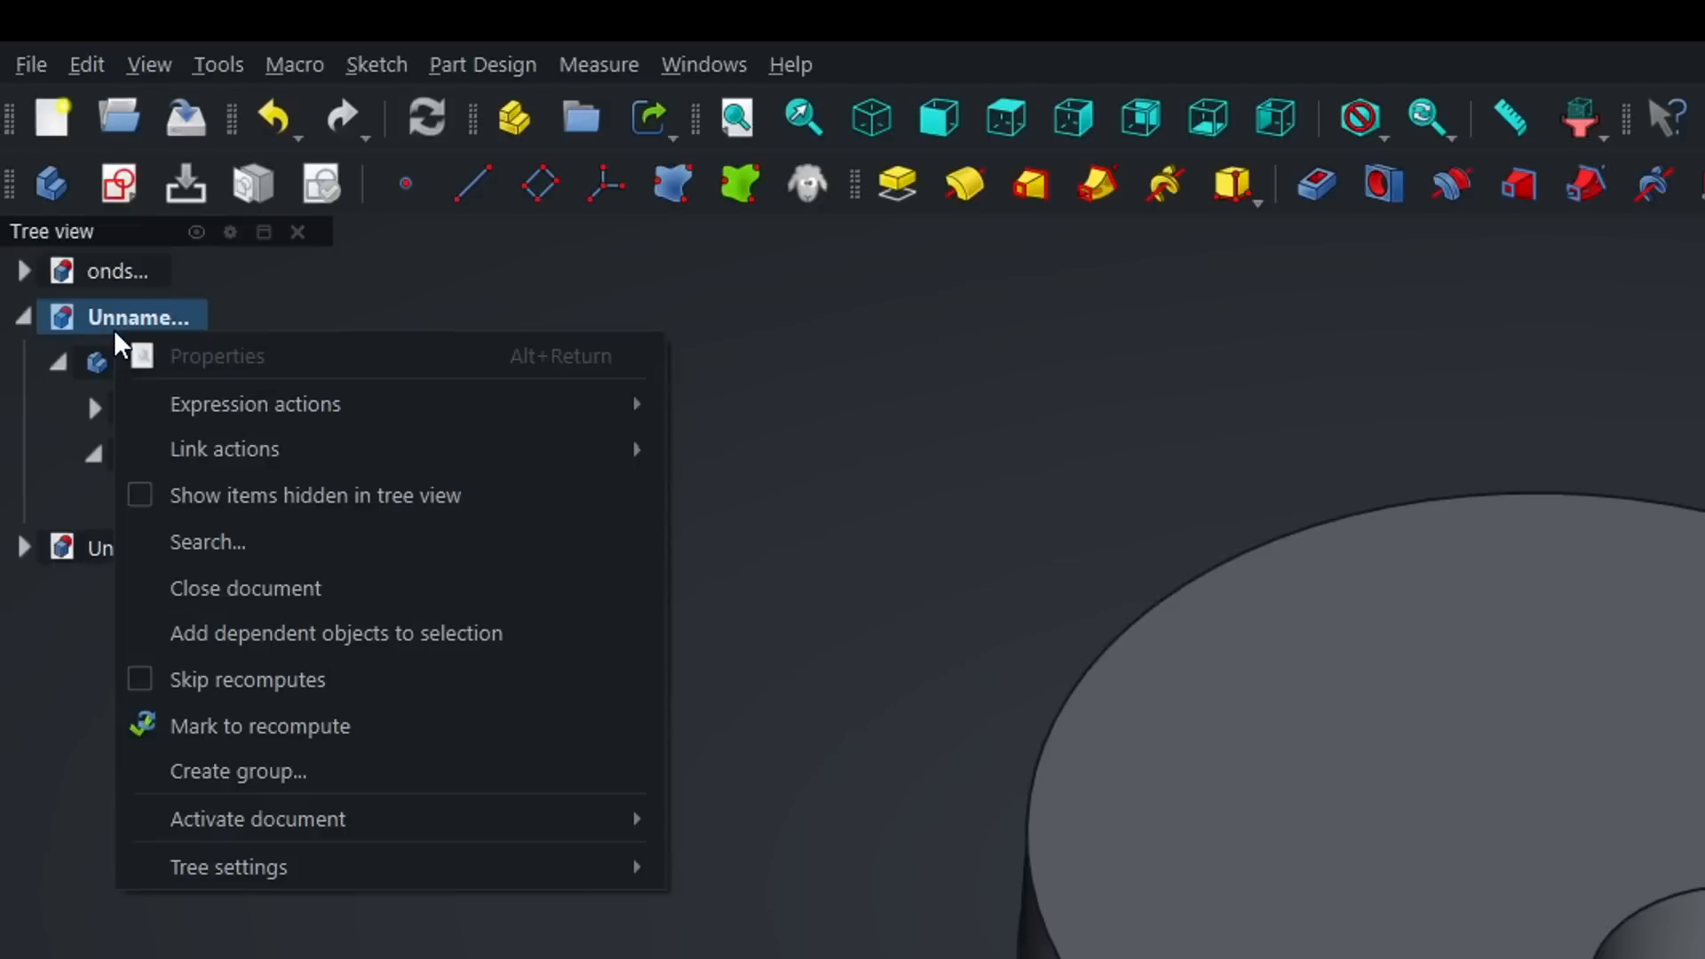
{"action": "left_click", "coordinate": [61, 194]}
{"action": "right_click", "coordinate": [108, 359]}
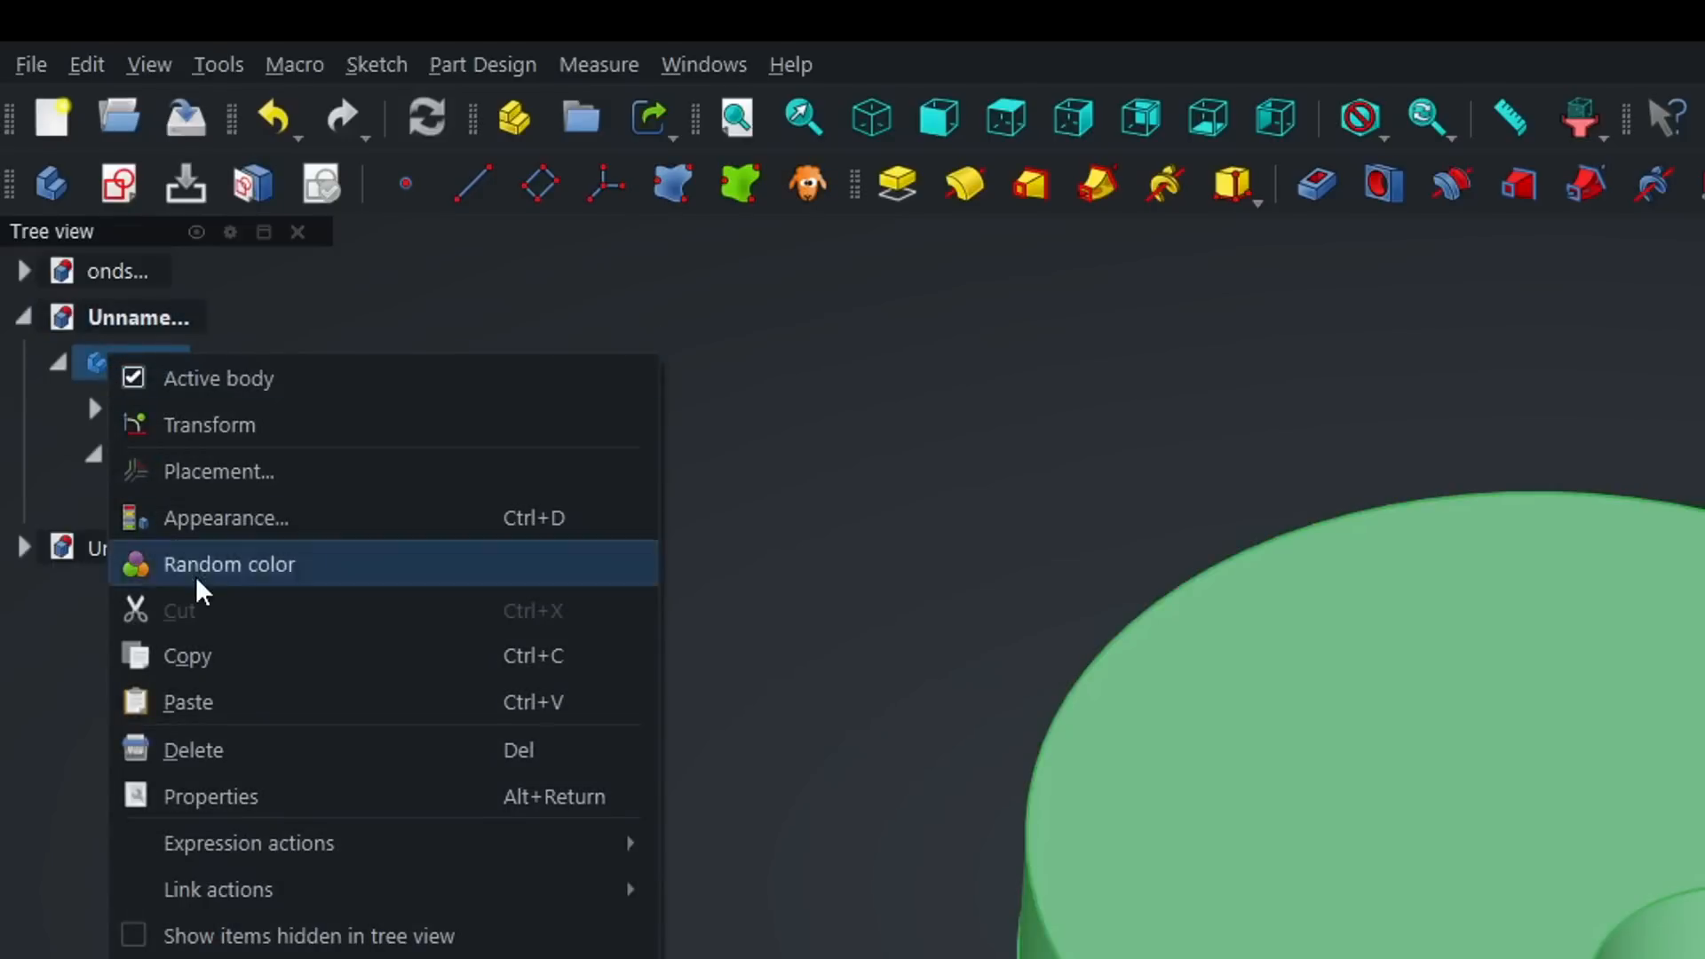
{"action": "left_click", "coordinate": [190, 702]}
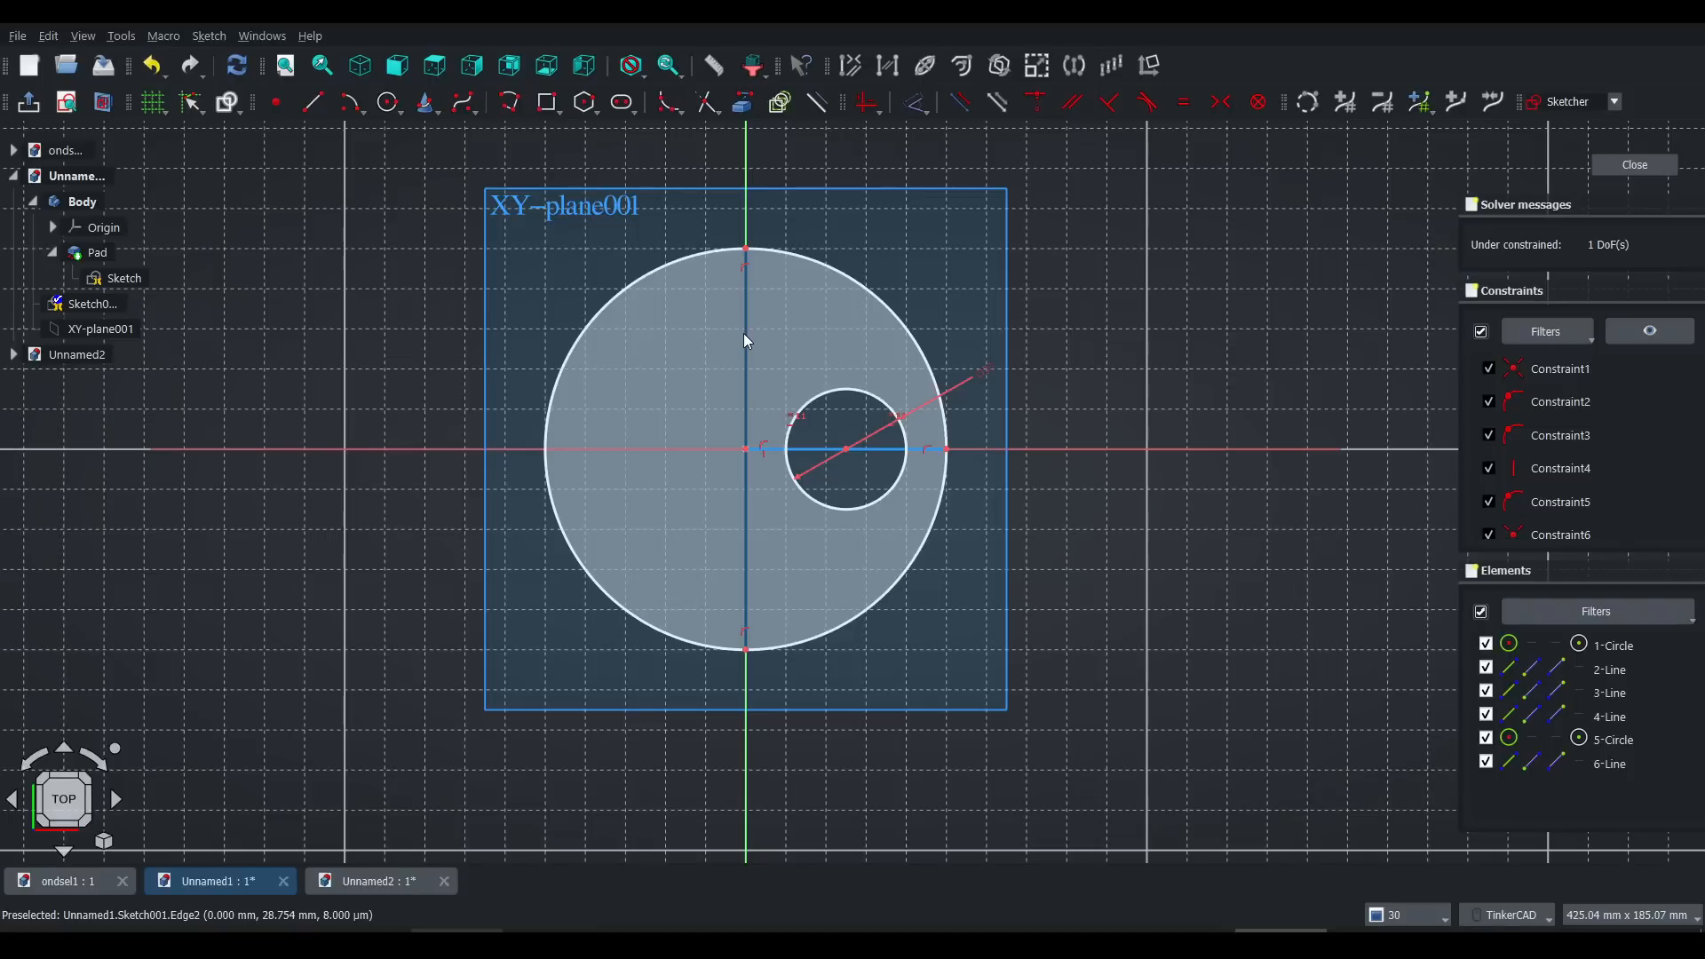
Step: Convert the duplicate sketch's vertical construction line to normal geometry and trim away the left half of the outer circle
{"action": "left_click", "coordinate": [745, 337]}
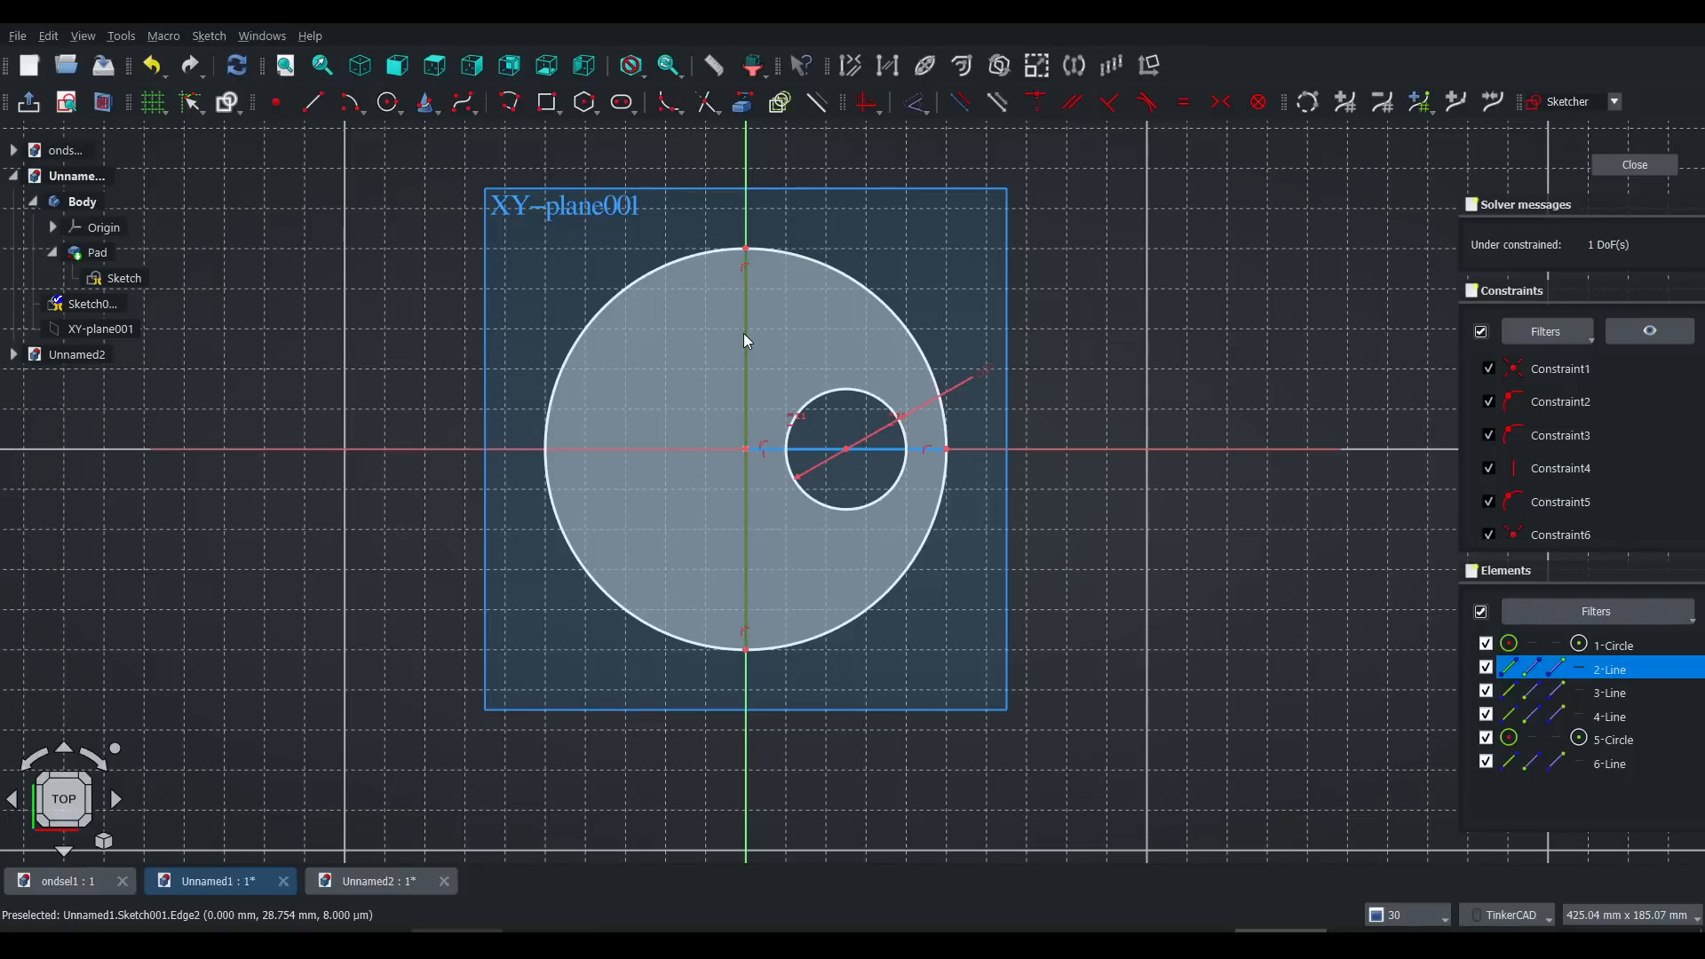
{"action": "left_click", "coordinate": [815, 103]}
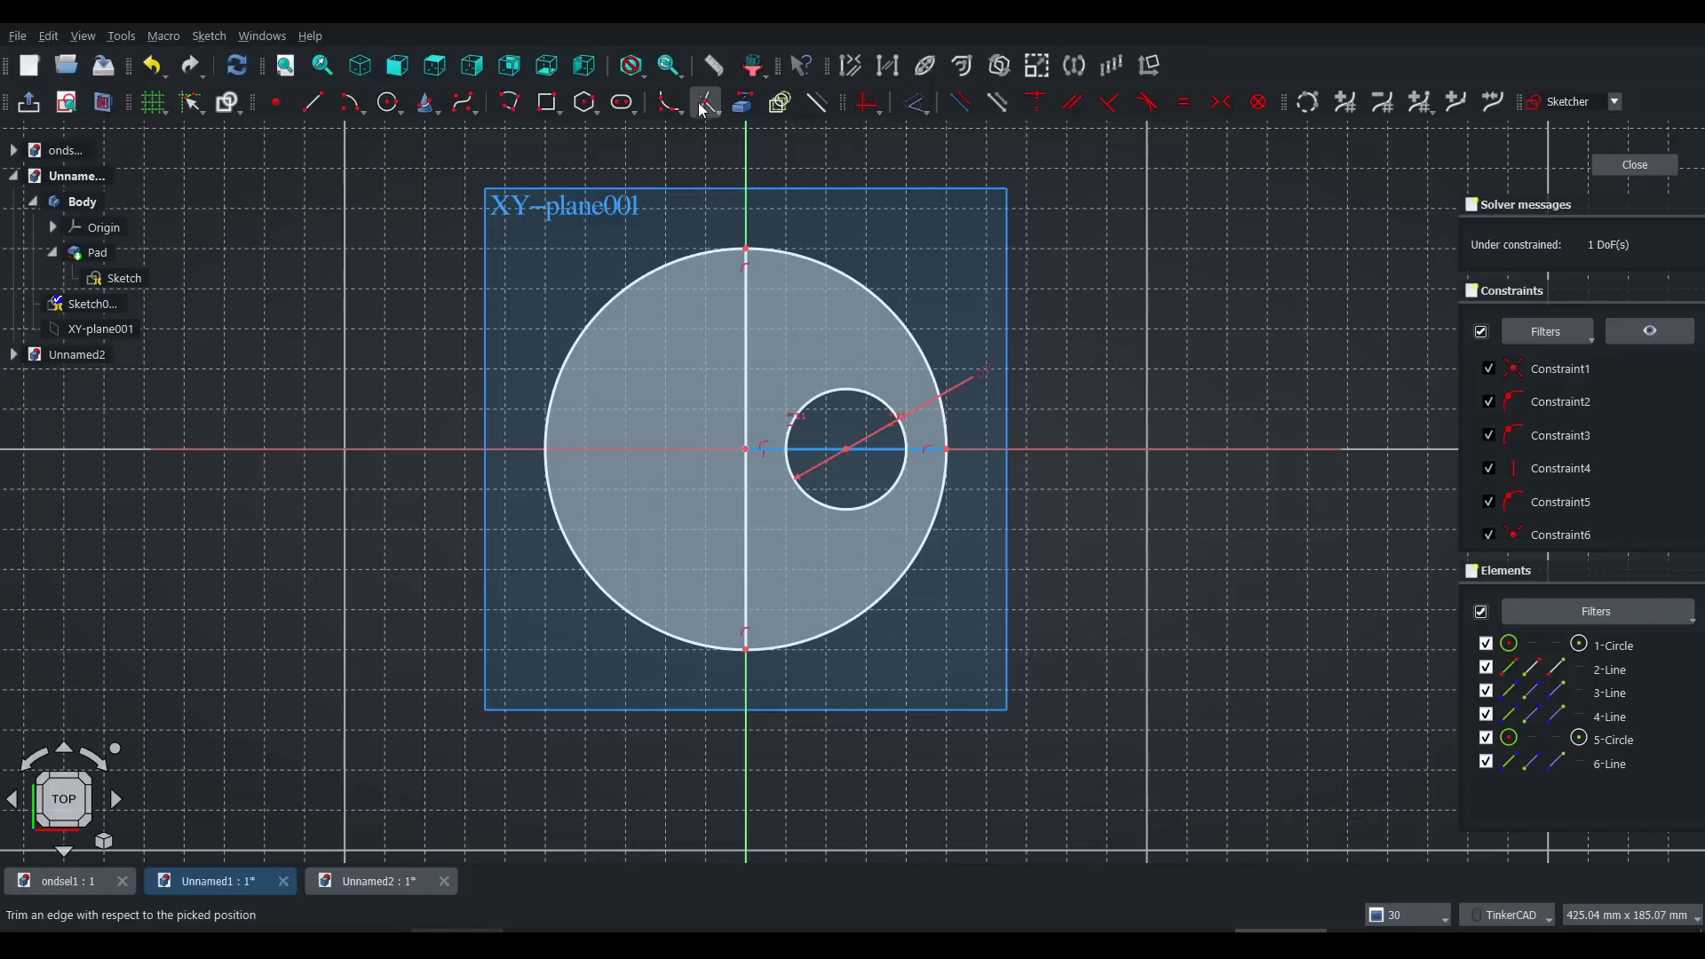
{"action": "left_click", "coordinate": [703, 253]}
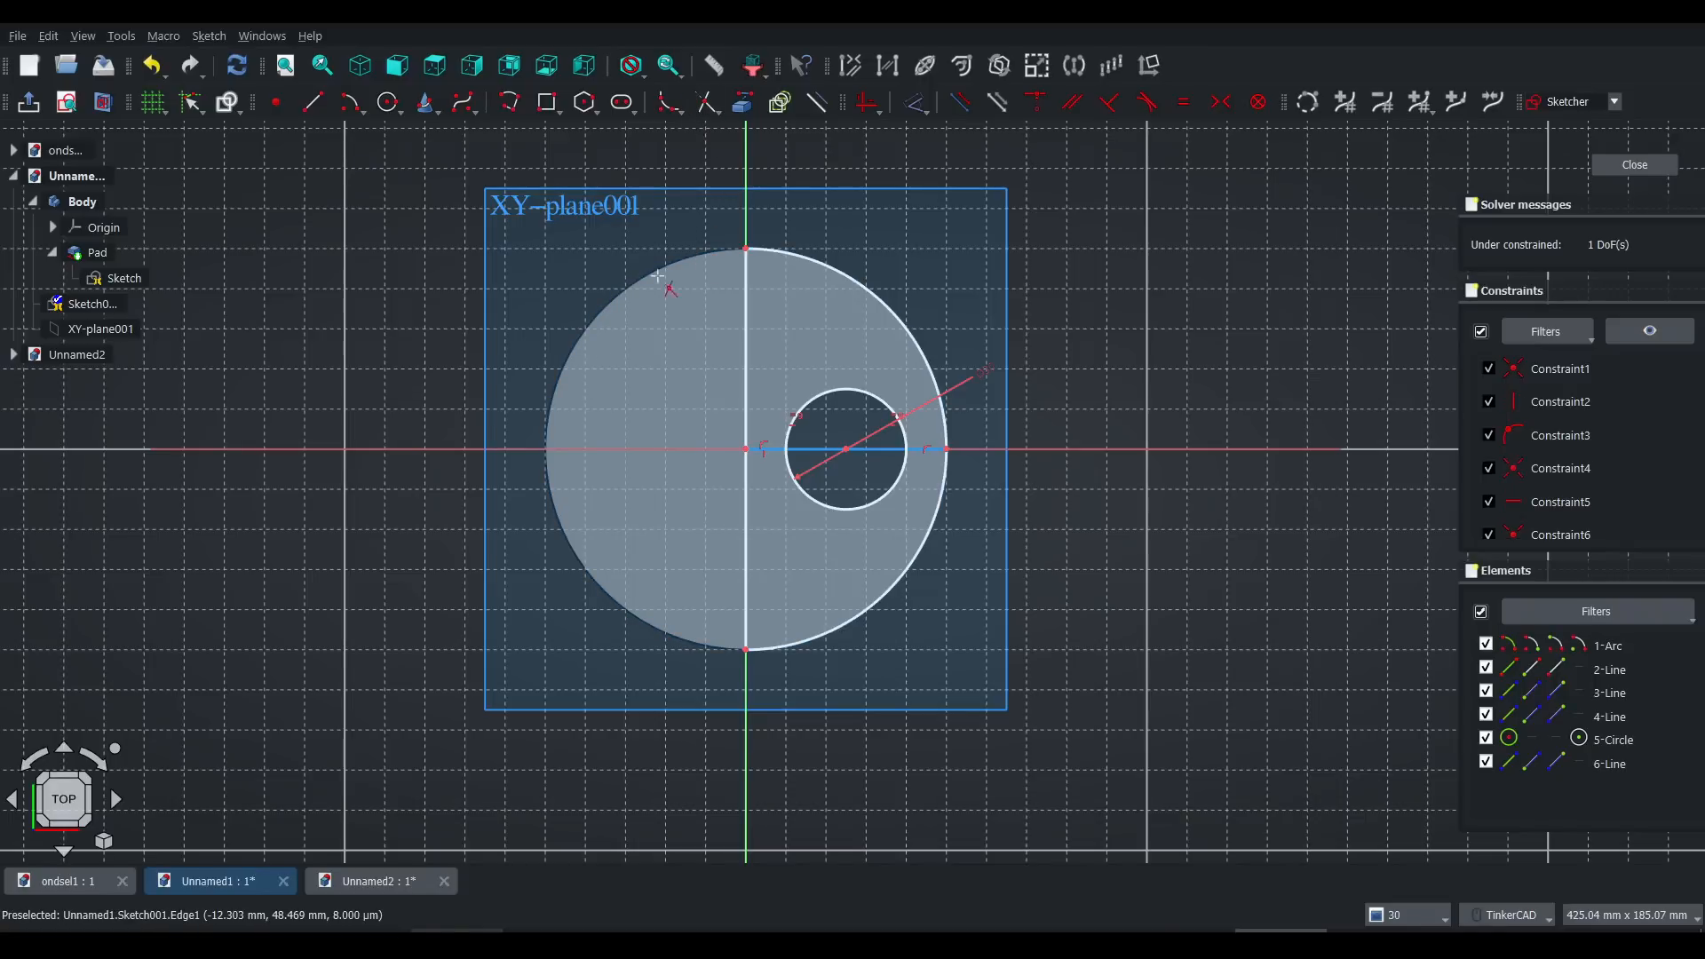
{"action": "key", "text": "Escape"}
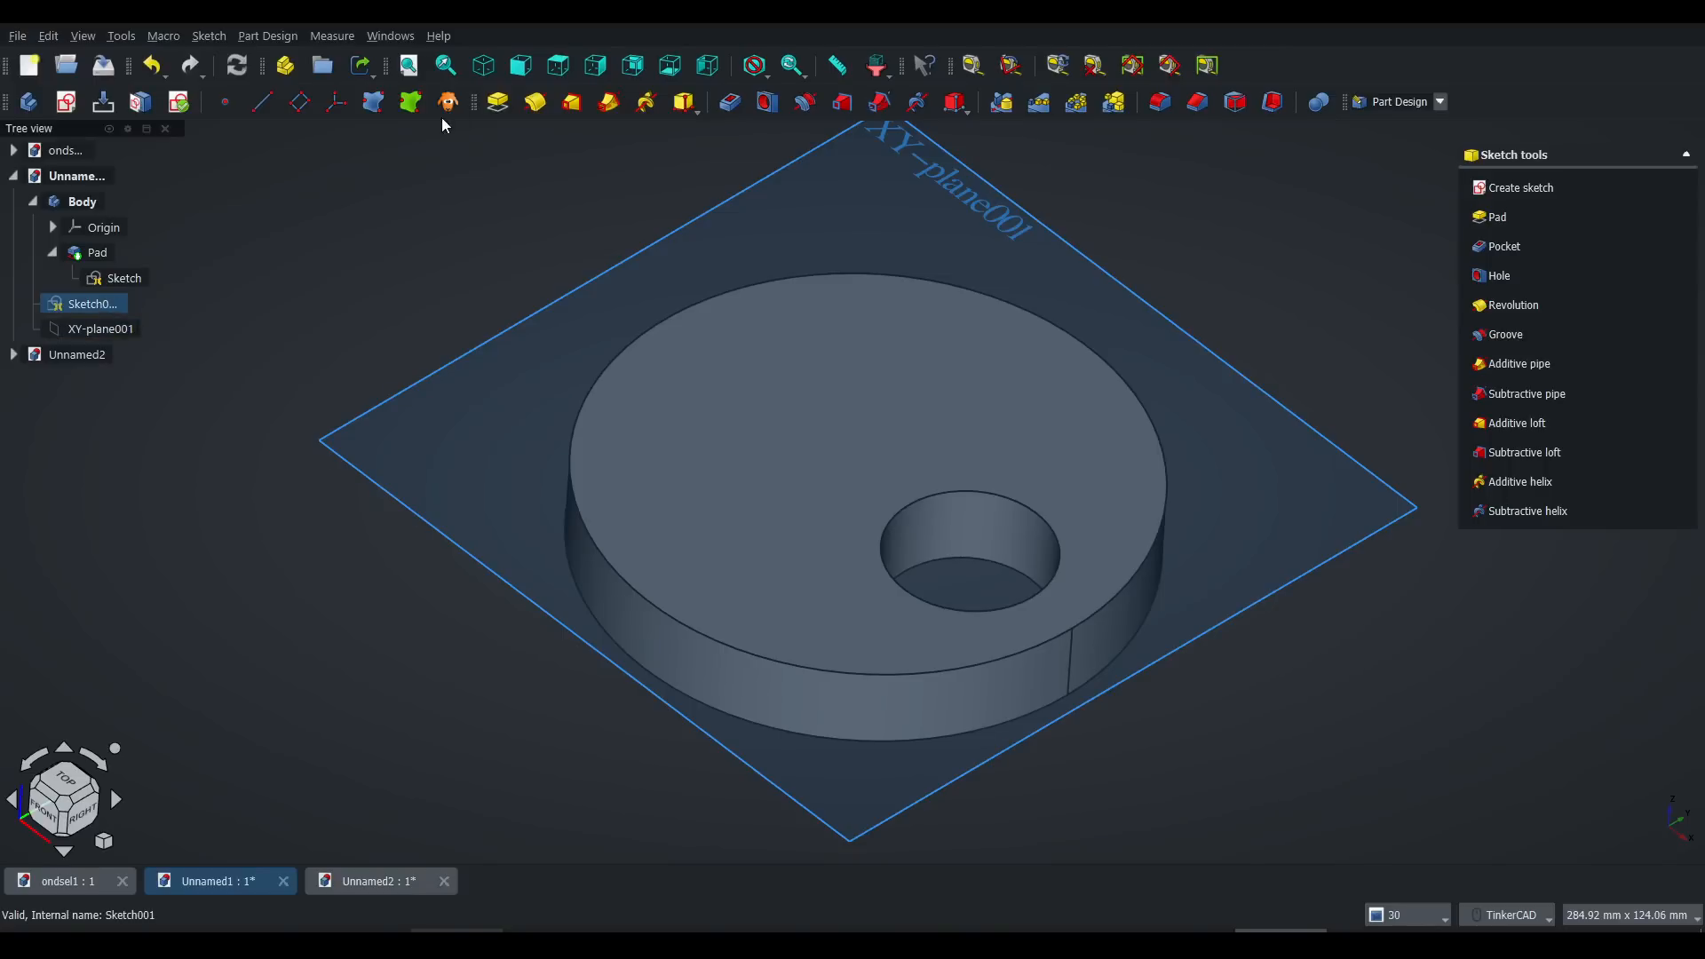
Step: Move the duplicated half-disc sketch into the body and pad it 10 mm
{"action": "left_click", "coordinate": [497, 101]}
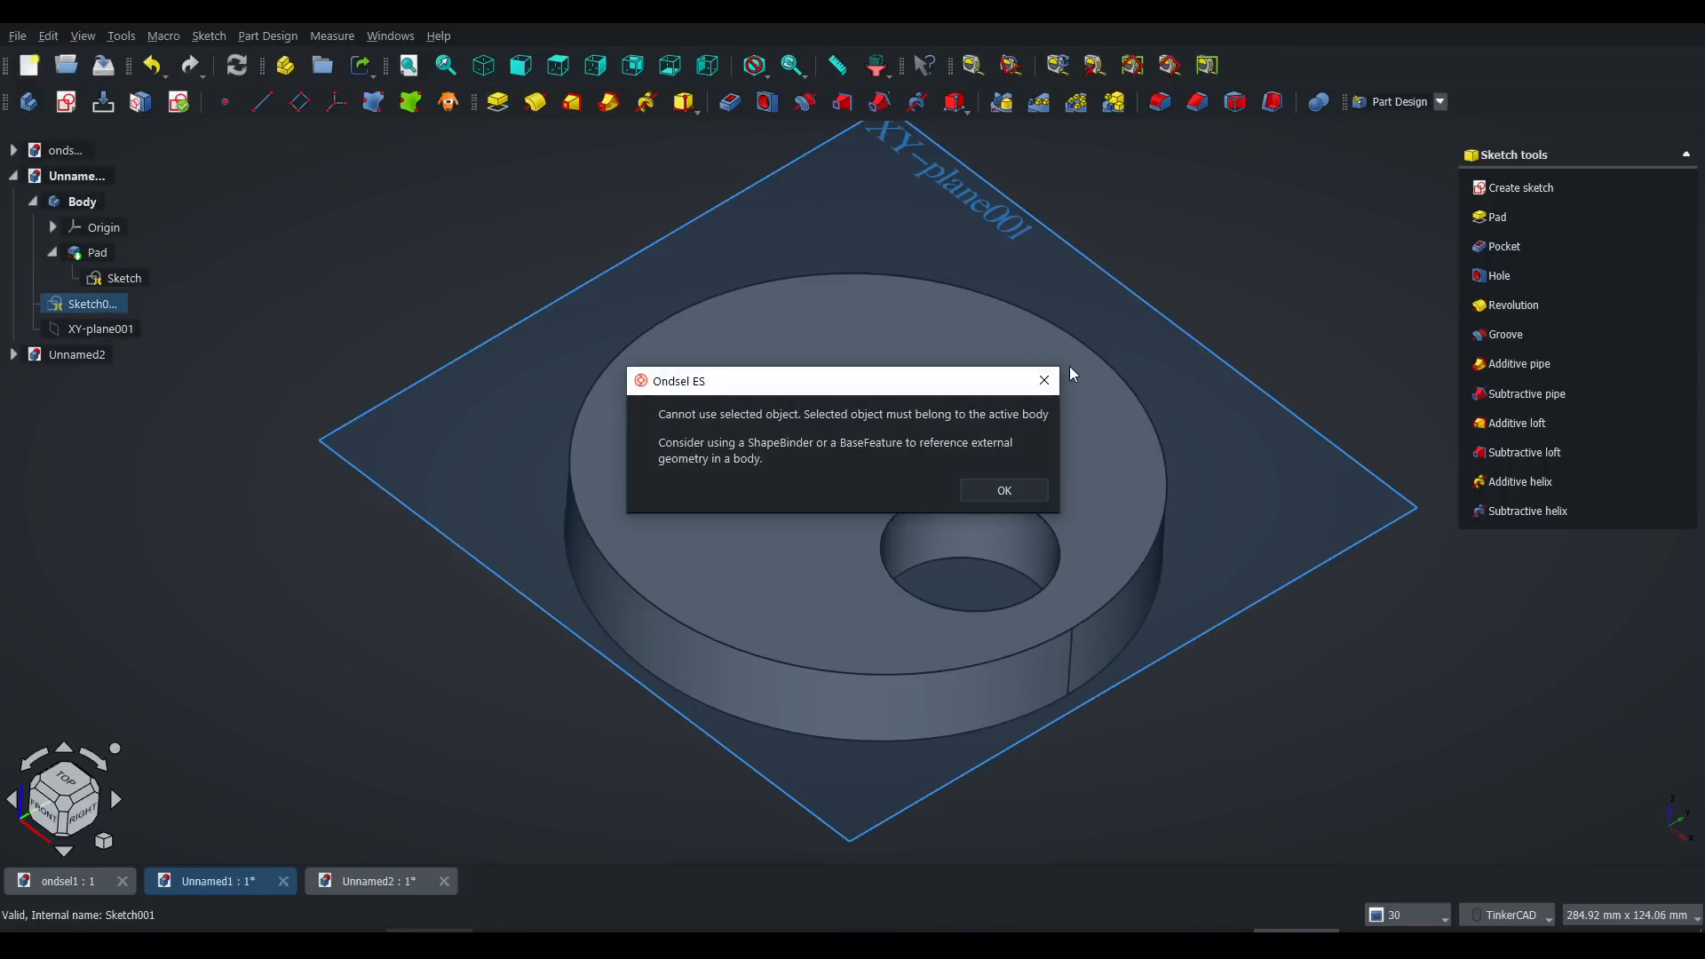
{"action": "left_click", "coordinate": [1049, 387]}
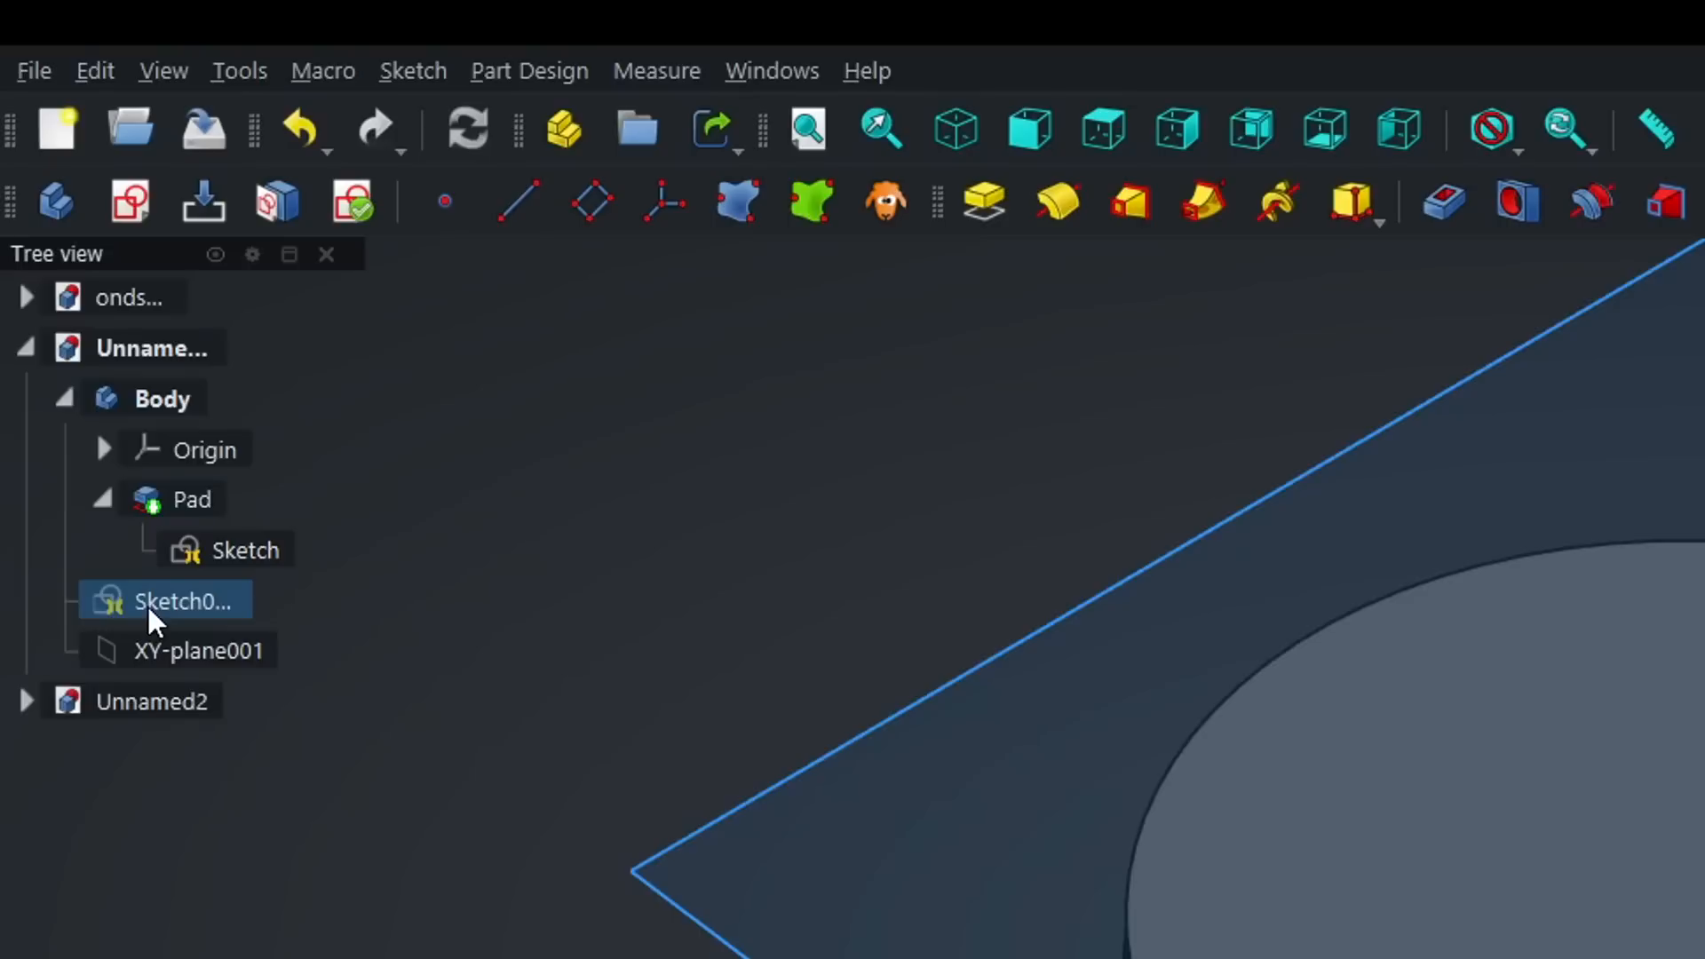
{"action": "left_click_drag", "start_coordinate": [77, 307], "coordinate": [79, 204]}
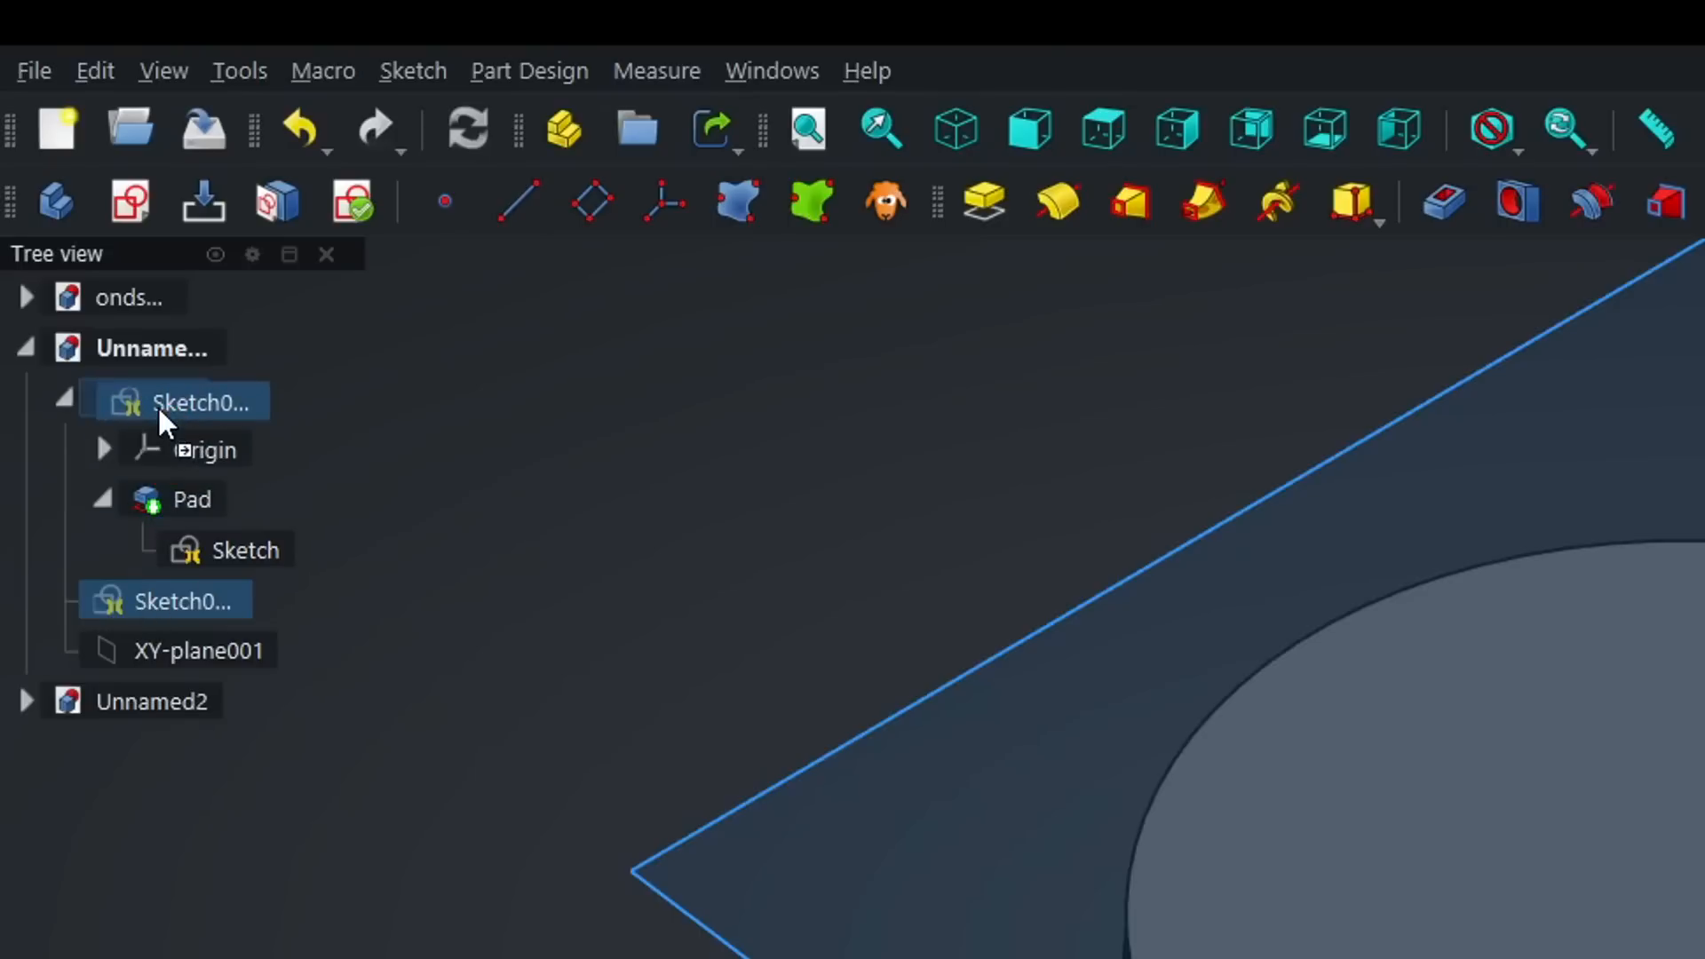
{"action": "left_click_drag", "start_coordinate": [157, 405], "coordinate": [164, 399]}
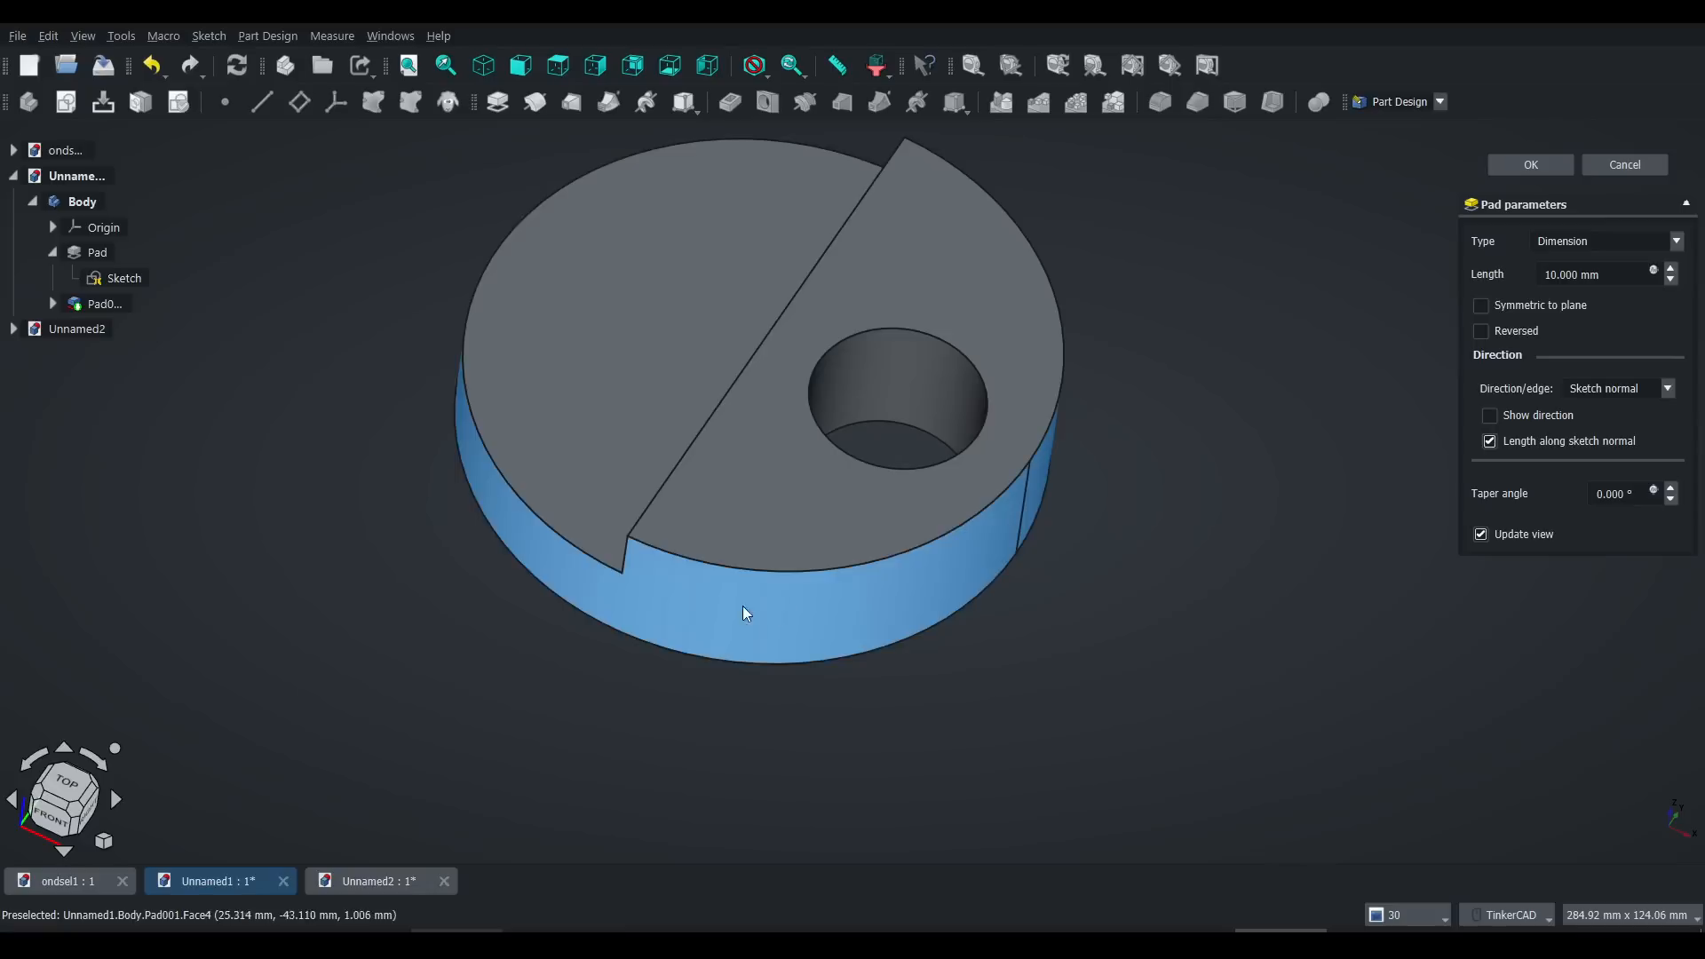
{"action": "mouse_move", "coordinate": [746, 612]}
{"action": "right_mouse_down"}
{"action": "mouse_move", "coordinate": [794, 559]}
{"action": "mouse_move", "coordinate": [902, 551]}
{"action": "mouse_move", "coordinate": [784, 495]}
{"action": "mouse_move", "coordinate": [586, 509]}
{"action": "right_mouse_up"}
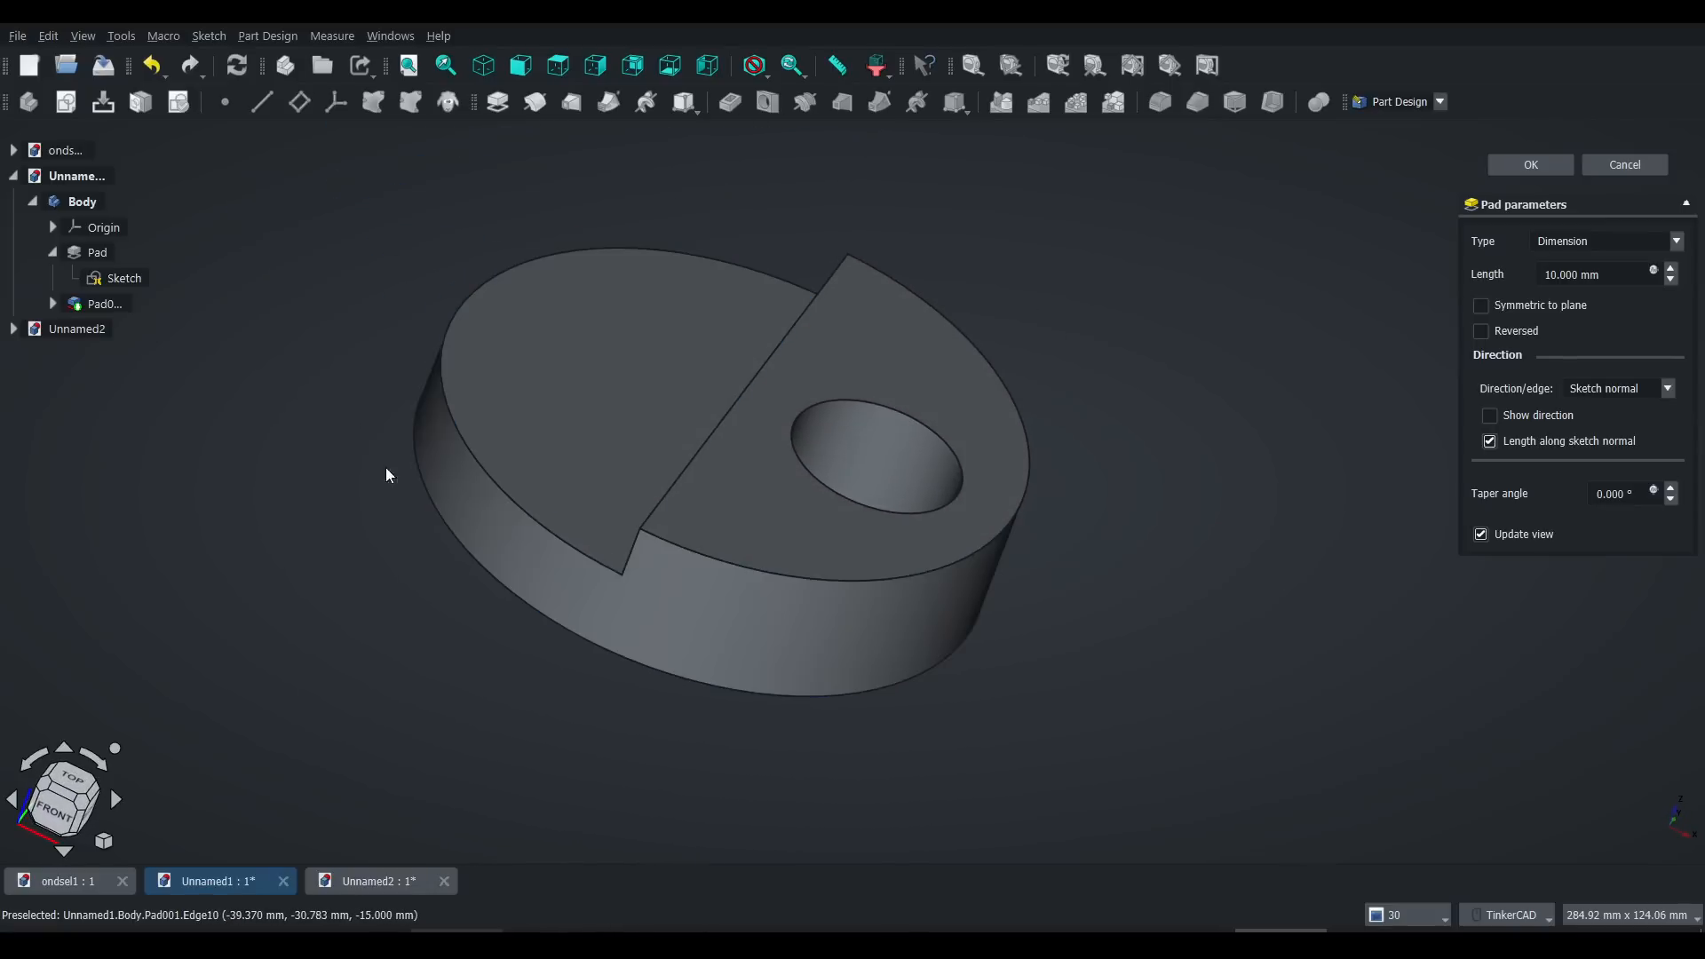
{"action": "left_click", "coordinate": [106, 304]}
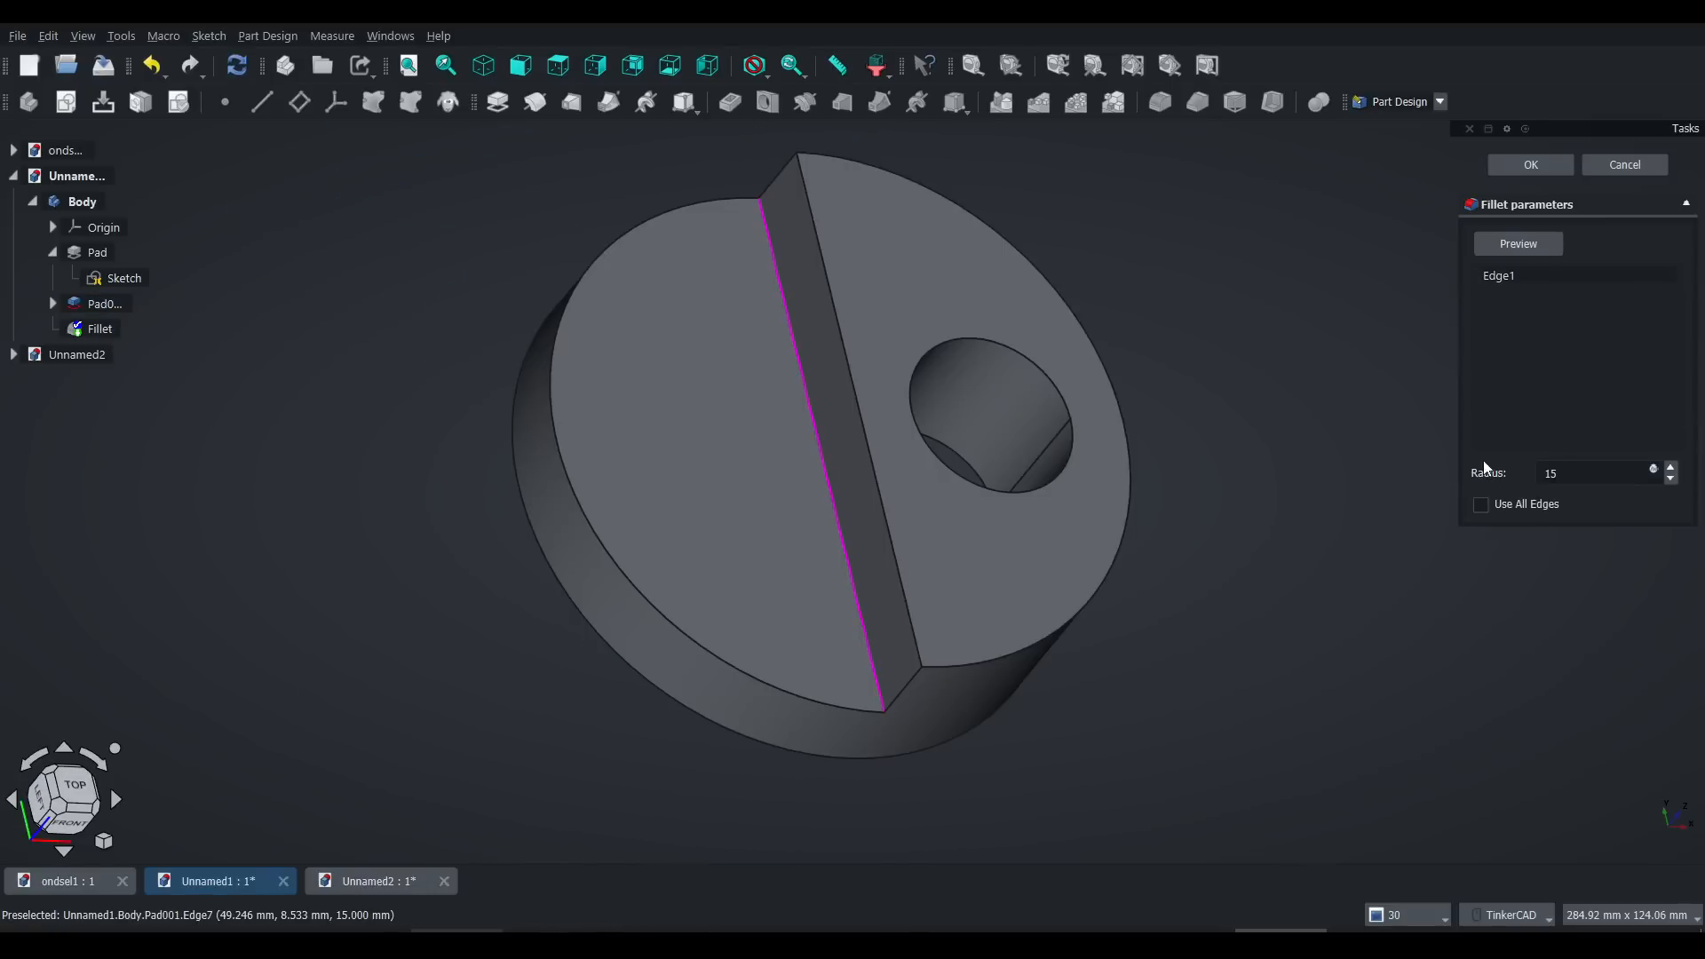
Step: Fillet the straight inner edge at the foot of the step, trying a 15 mm radius first
{"action": "key", "text": "Return"}
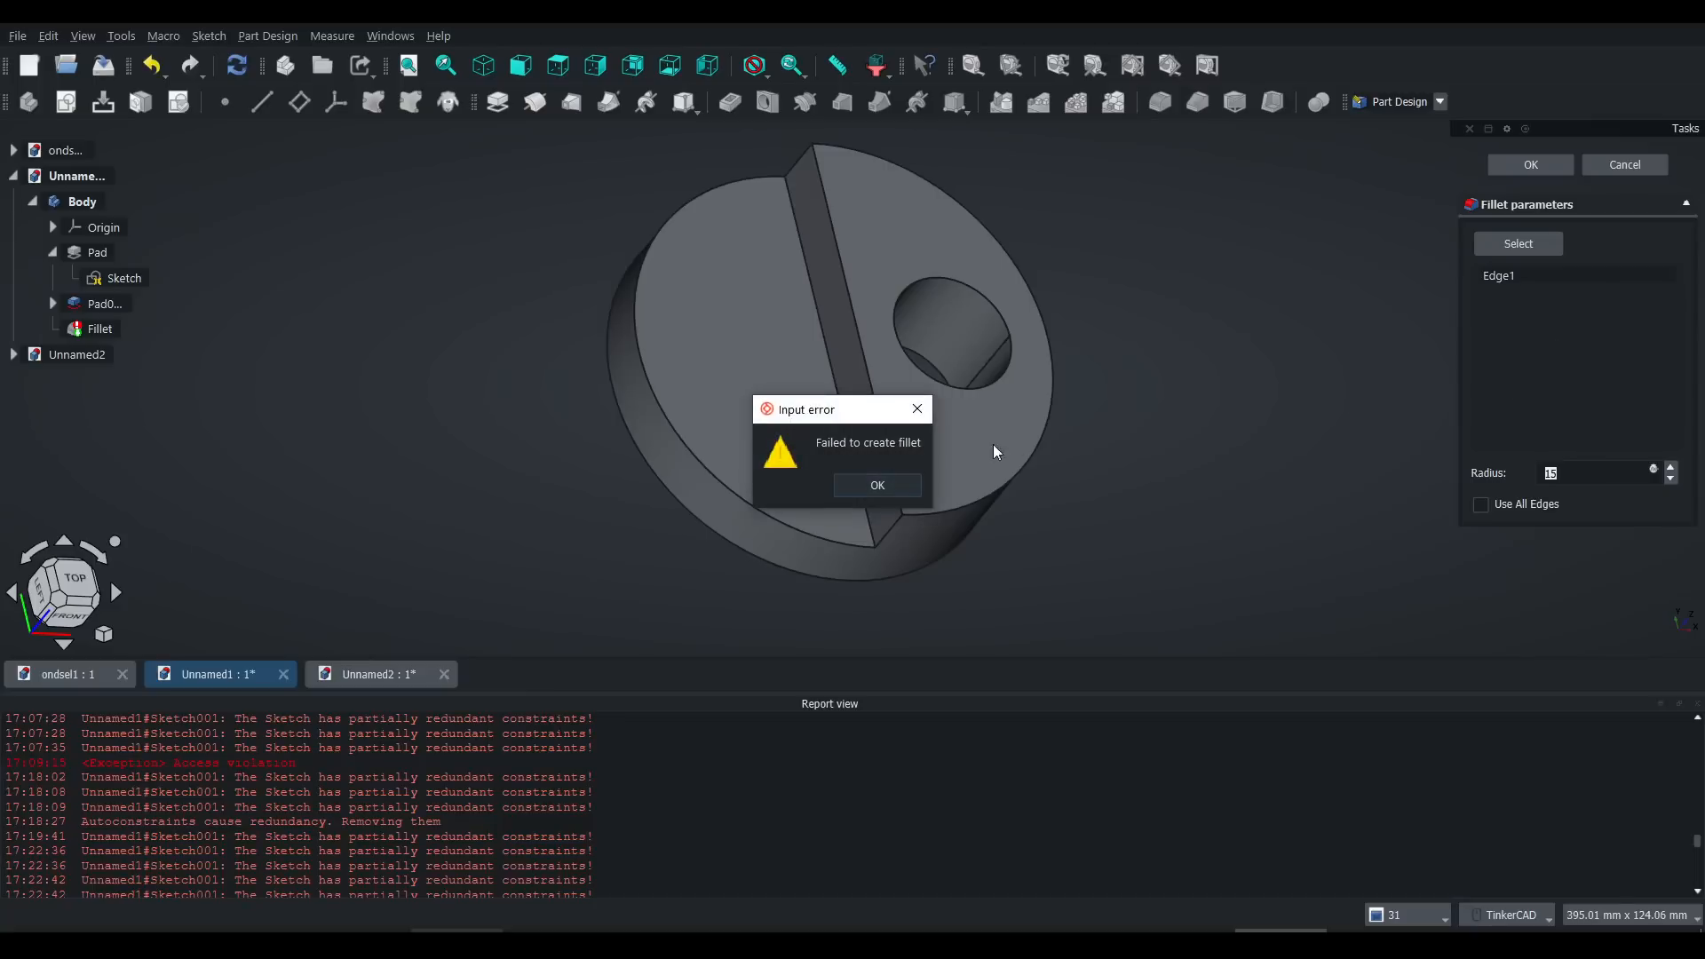
{"action": "left_click", "coordinate": [888, 488]}
{"action": "left_click", "coordinate": [1523, 169]}
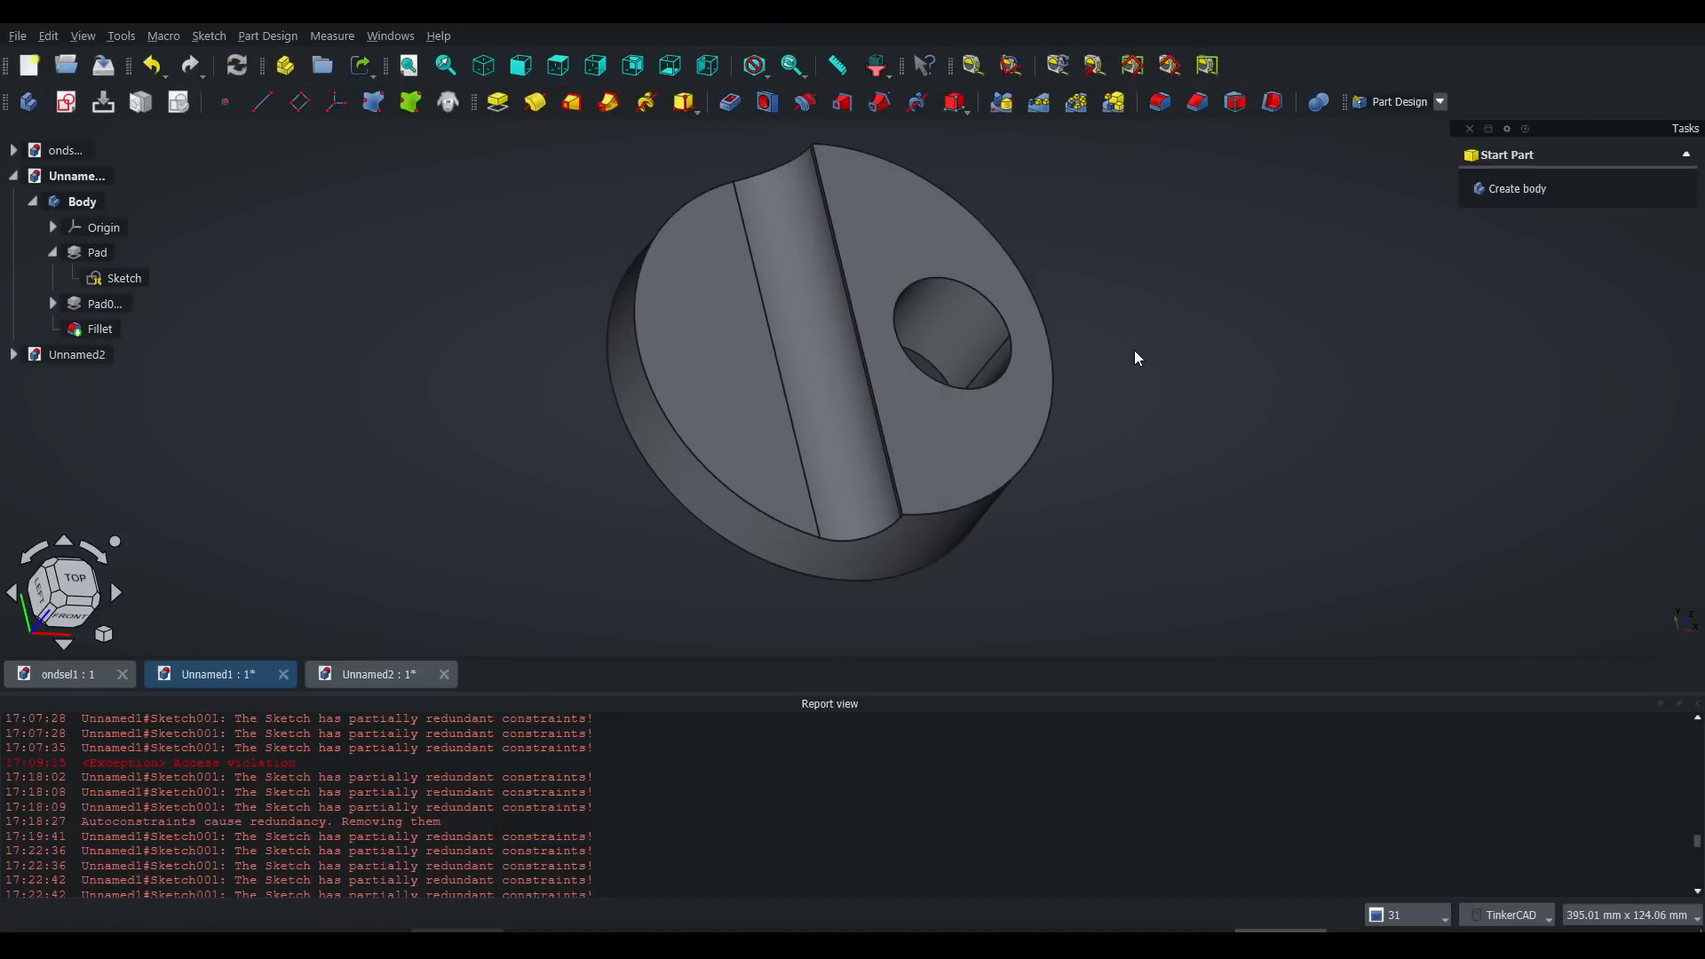
Step: In the first pad's sketch, set the hole's diameter to 32 mm and close the sketch
{"action": "scroll", "coordinate": [863, 466], "scroll_direction": "up", "scroll_amount": 6}
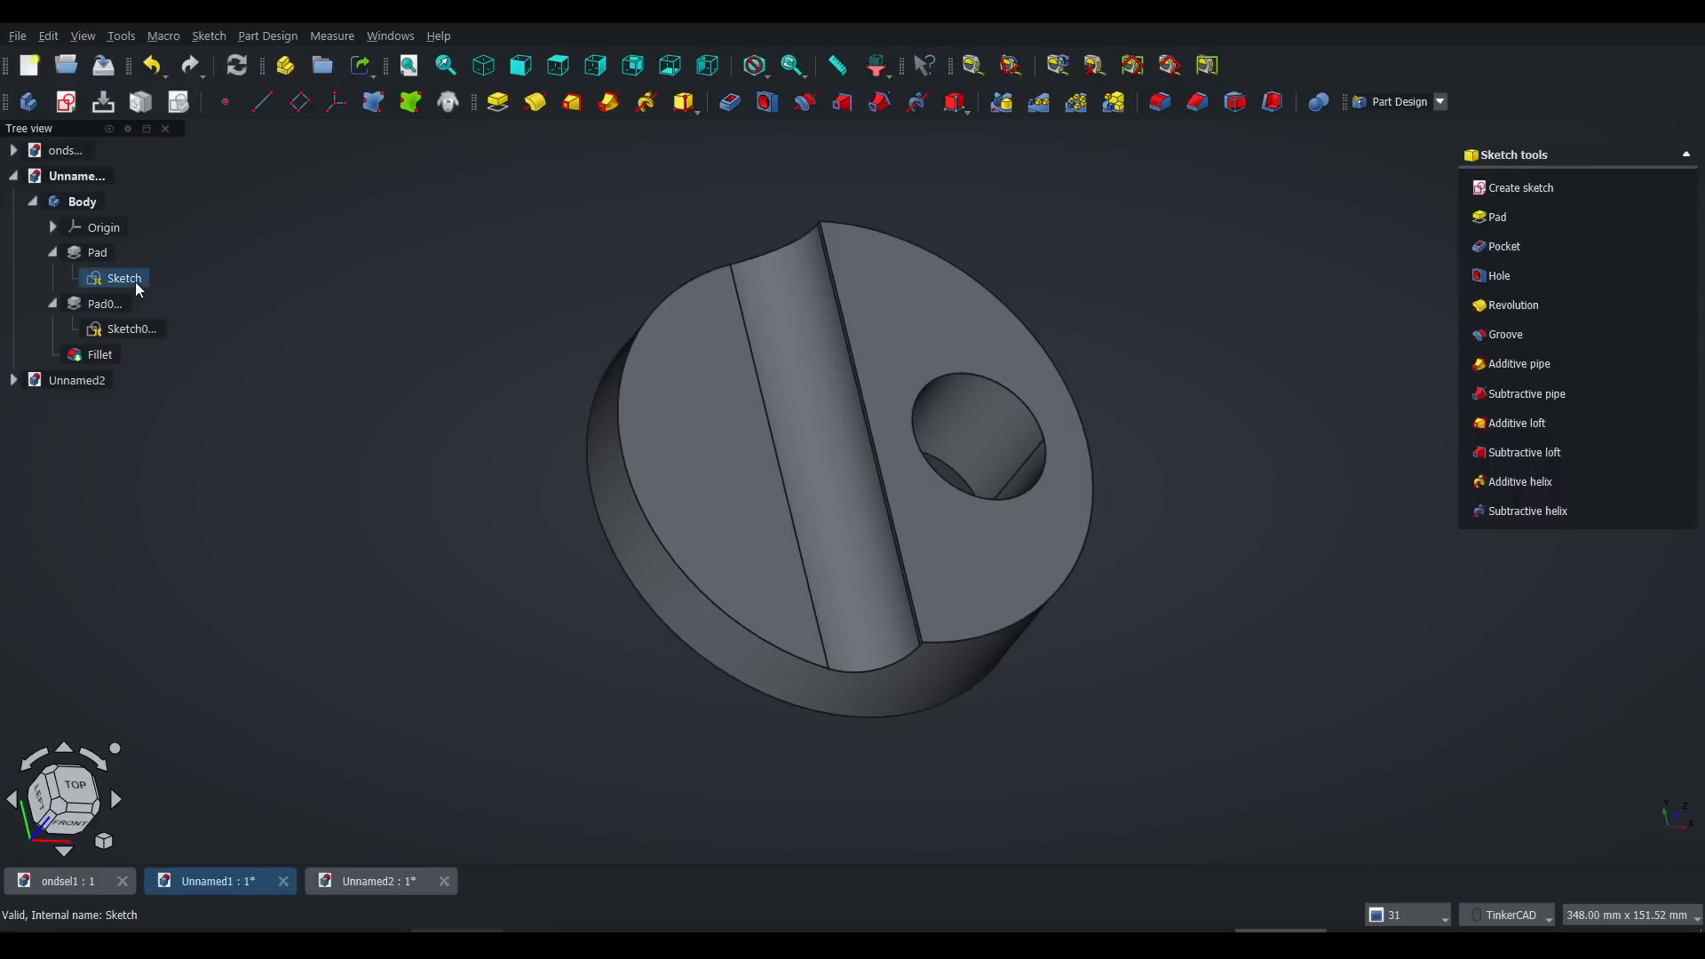
{"action": "double_click", "coordinate": [135, 281]}
{"action": "double_click", "coordinate": [1184, 311]}
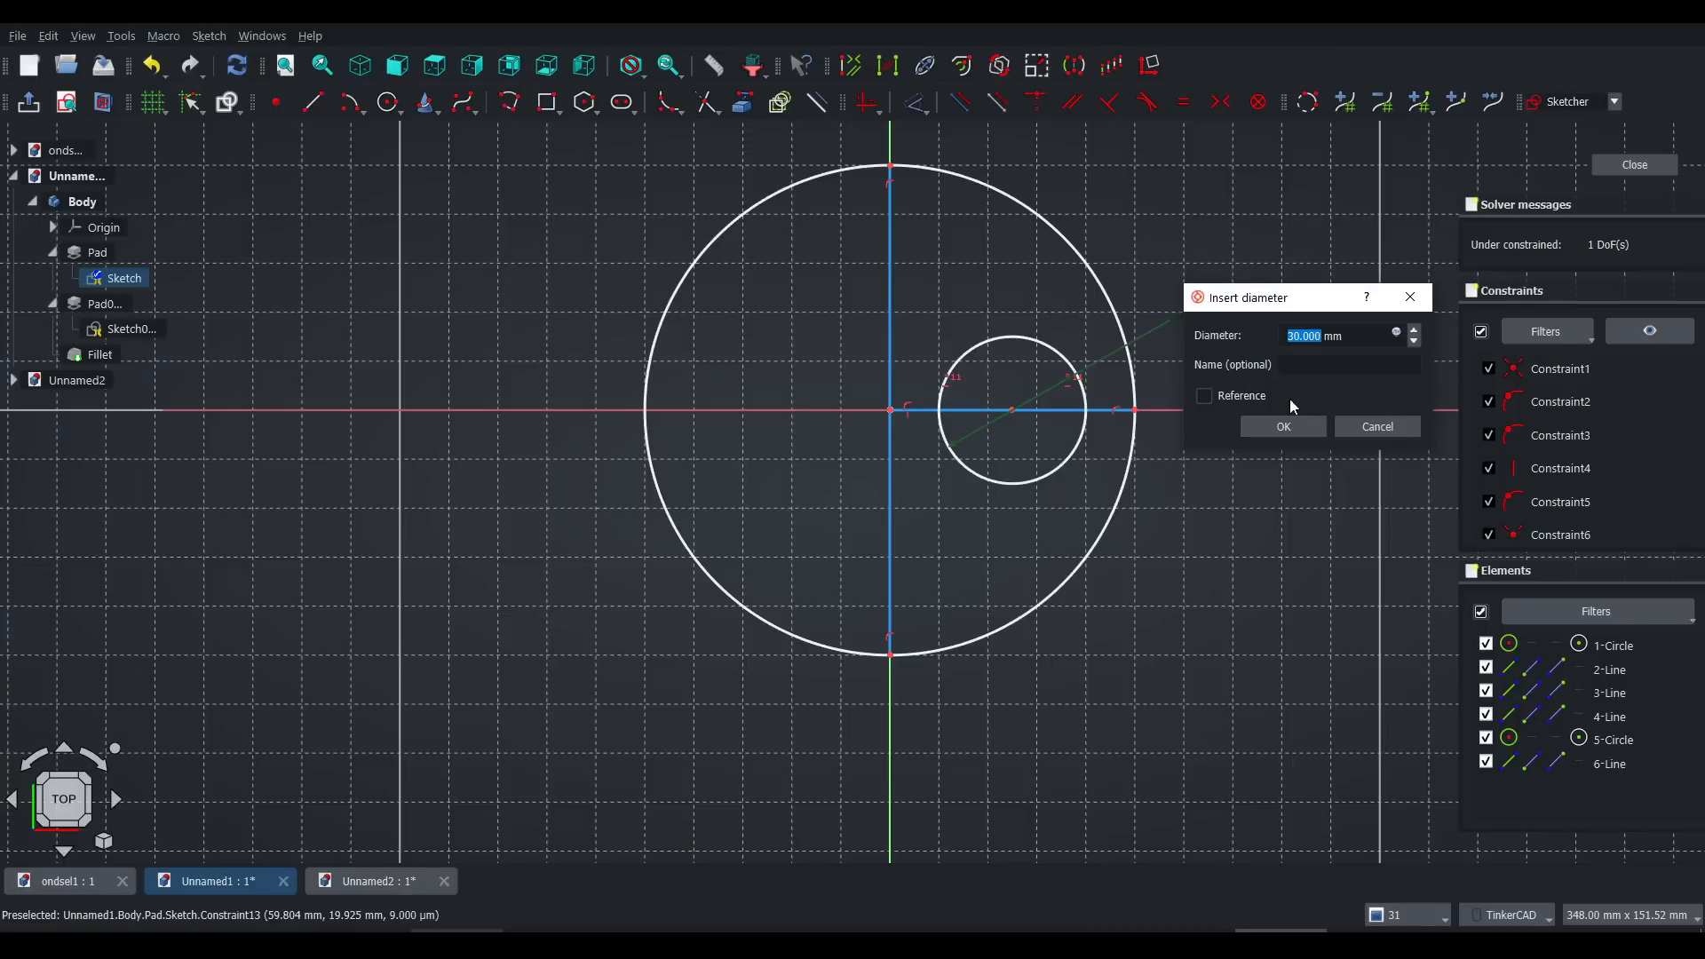
{"action": "type", "text": "32"}
{"action": "left_click", "coordinate": [1289, 430]}
{"action": "left_click", "coordinate": [1634, 165]}
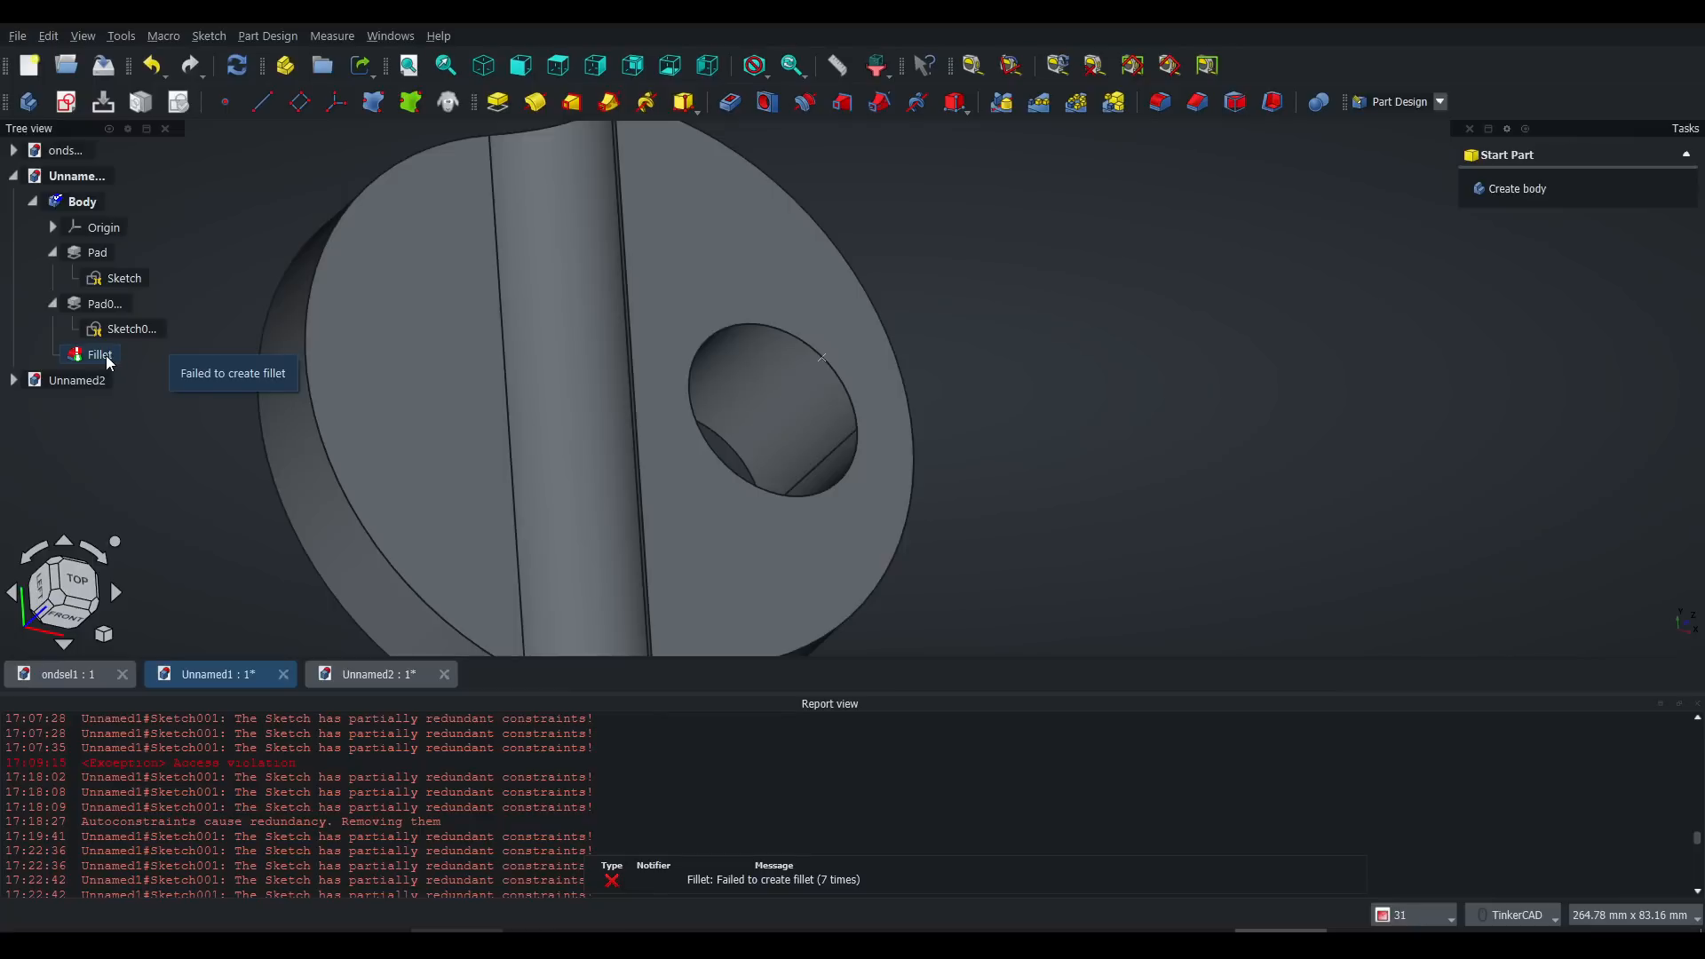
Step: Delete the fillet from the body and inspect the inside of the hole from below
{"action": "right_click", "coordinate": [100, 356]}
{"action": "left_click", "coordinate": [211, 333]}
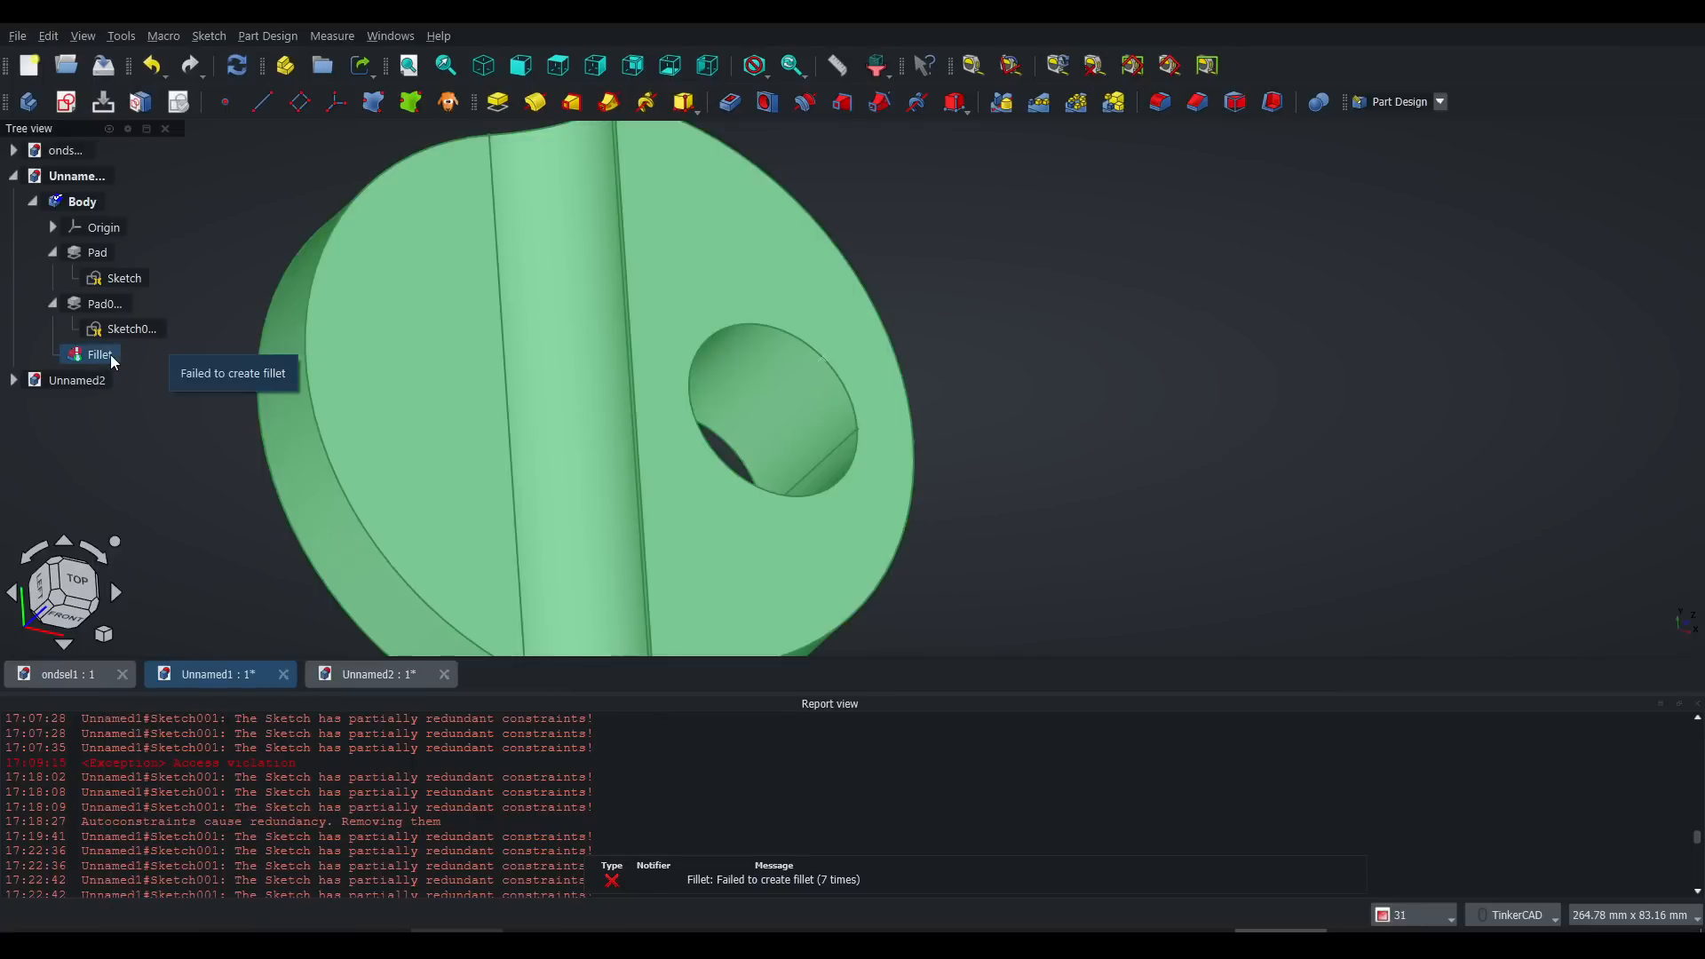
{"action": "key", "text": "Delete"}
{"action": "right_click_drag", "start_coordinate": [857, 587], "coordinate": [919, 359]}
{"action": "scroll", "coordinate": [919, 357], "scroll_direction": "up", "scroll_amount": 6}
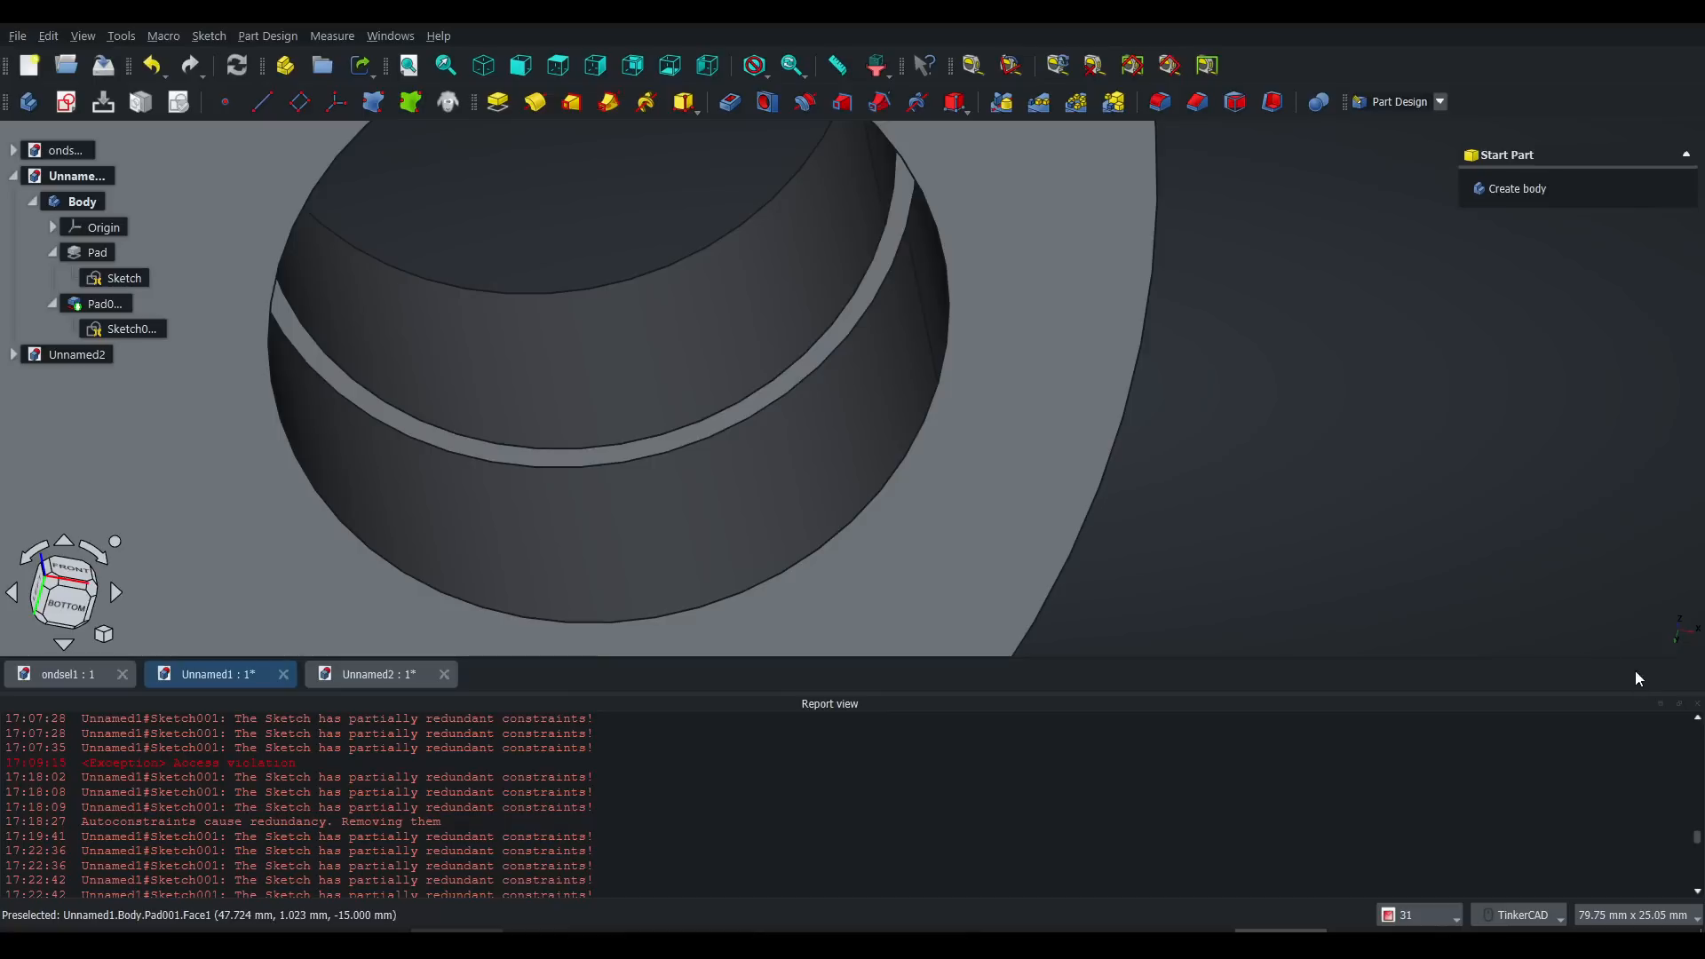
Step: In the second pad's sketch, set the hole's diameter to match the first pad's 32 mm hole and close the sketch
{"action": "left_click", "coordinate": [1696, 703]}
{"action": "scroll", "coordinate": [910, 384], "scroll_direction": "down", "scroll_amount": 5}
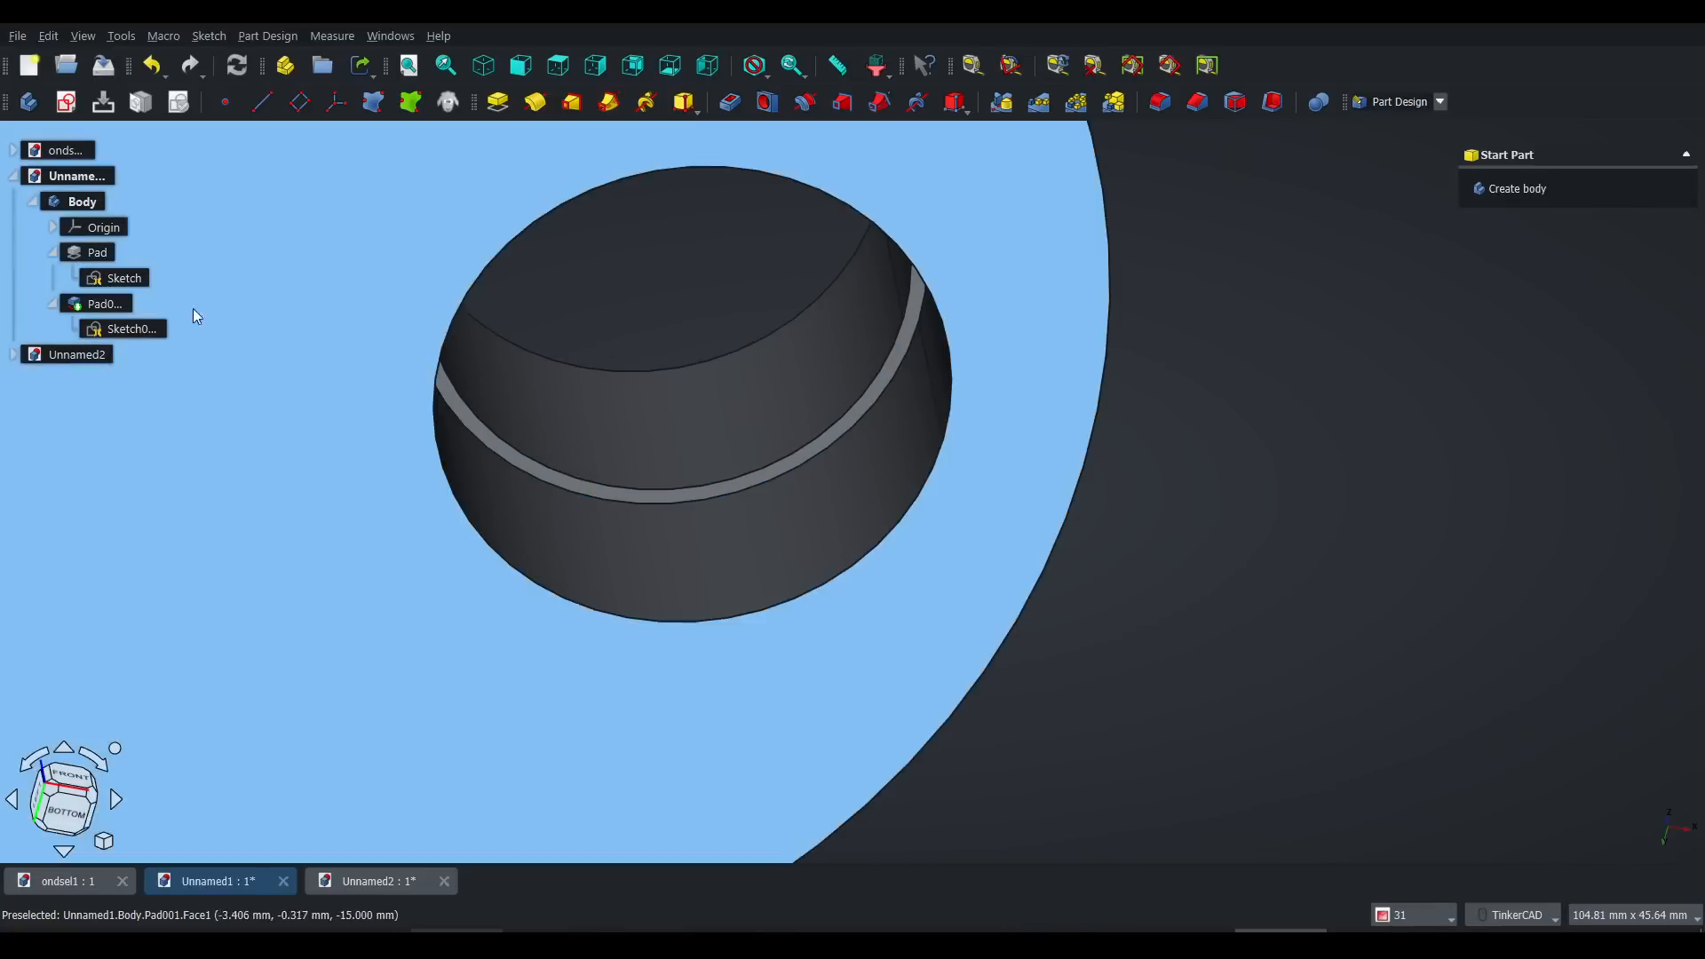
{"action": "left_click", "coordinate": [126, 329]}
{"action": "double_click", "coordinate": [125, 328]}
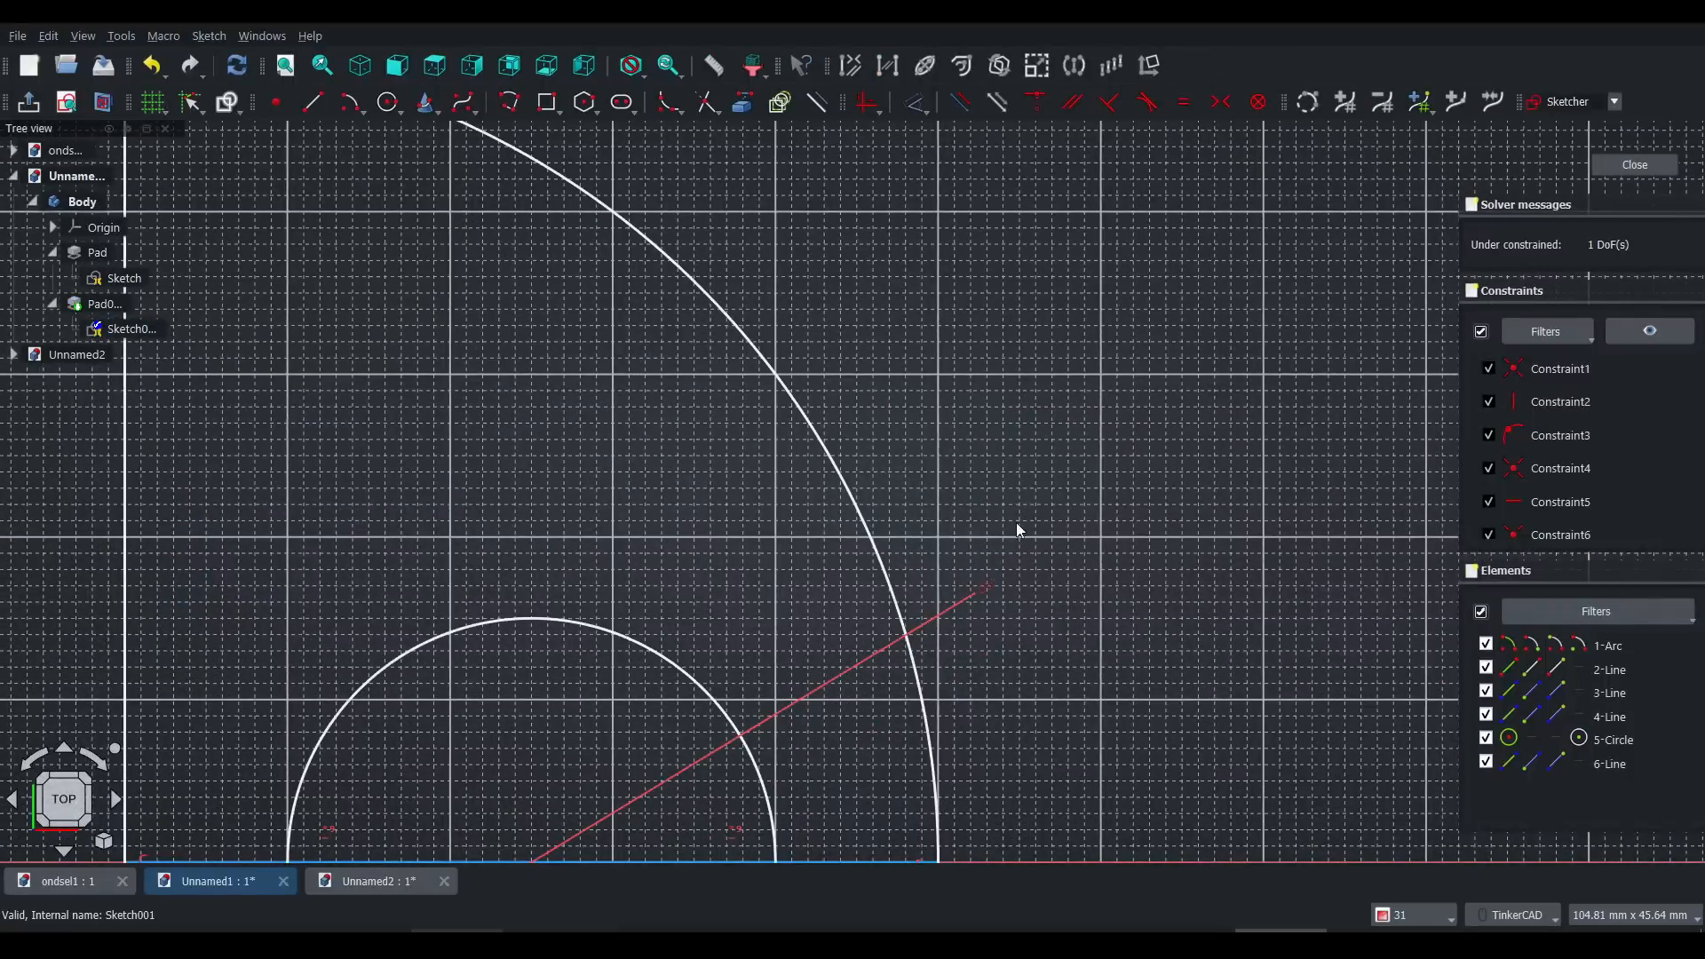
{"action": "double_click", "coordinate": [993, 595]}
{"action": "left_click", "coordinate": [1082, 698]}
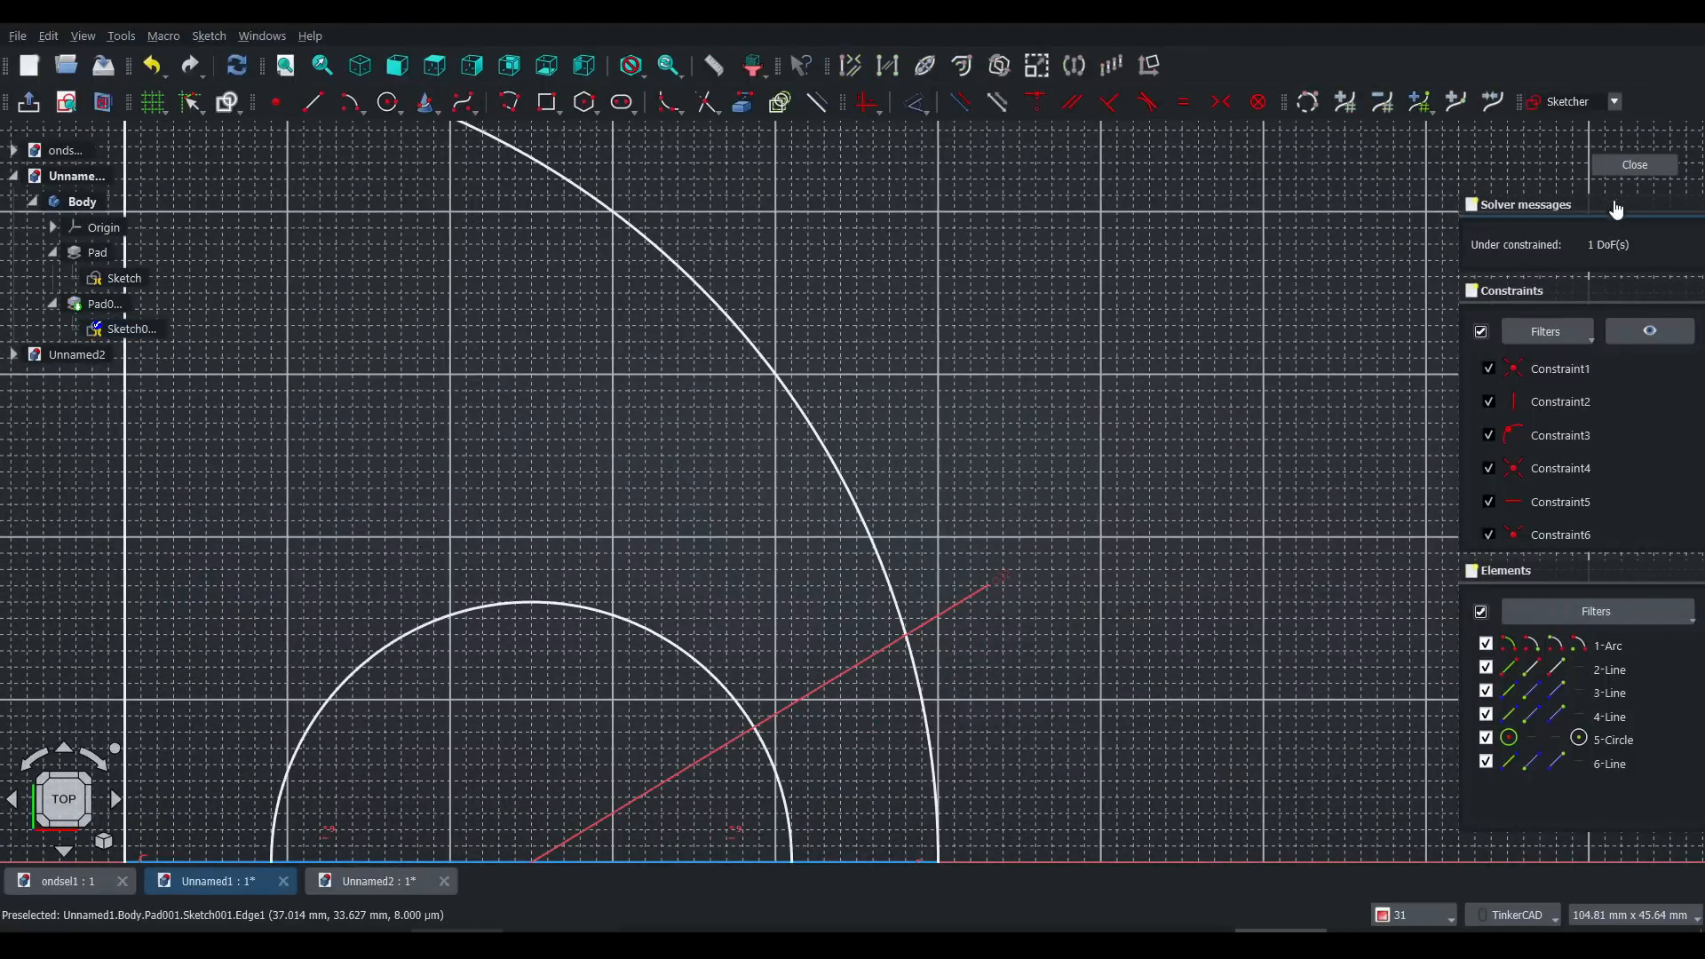
{"action": "left_click", "coordinate": [1632, 166]}
{"action": "mouse_move", "coordinate": [1017, 318]}
{"action": "right_mouse_down"}
{"action": "mouse_move", "coordinate": [1065, 504]}
{"action": "mouse_move", "coordinate": [1058, 564]}
{"action": "right_mouse_up"}
{"action": "middle_click_drag", "start_coordinate": [897, 277], "coordinate": [838, 647]}
Step: Fillet the straight inner edge at the foot of the disc's step
{"action": "left_click", "coordinate": [1160, 101]}
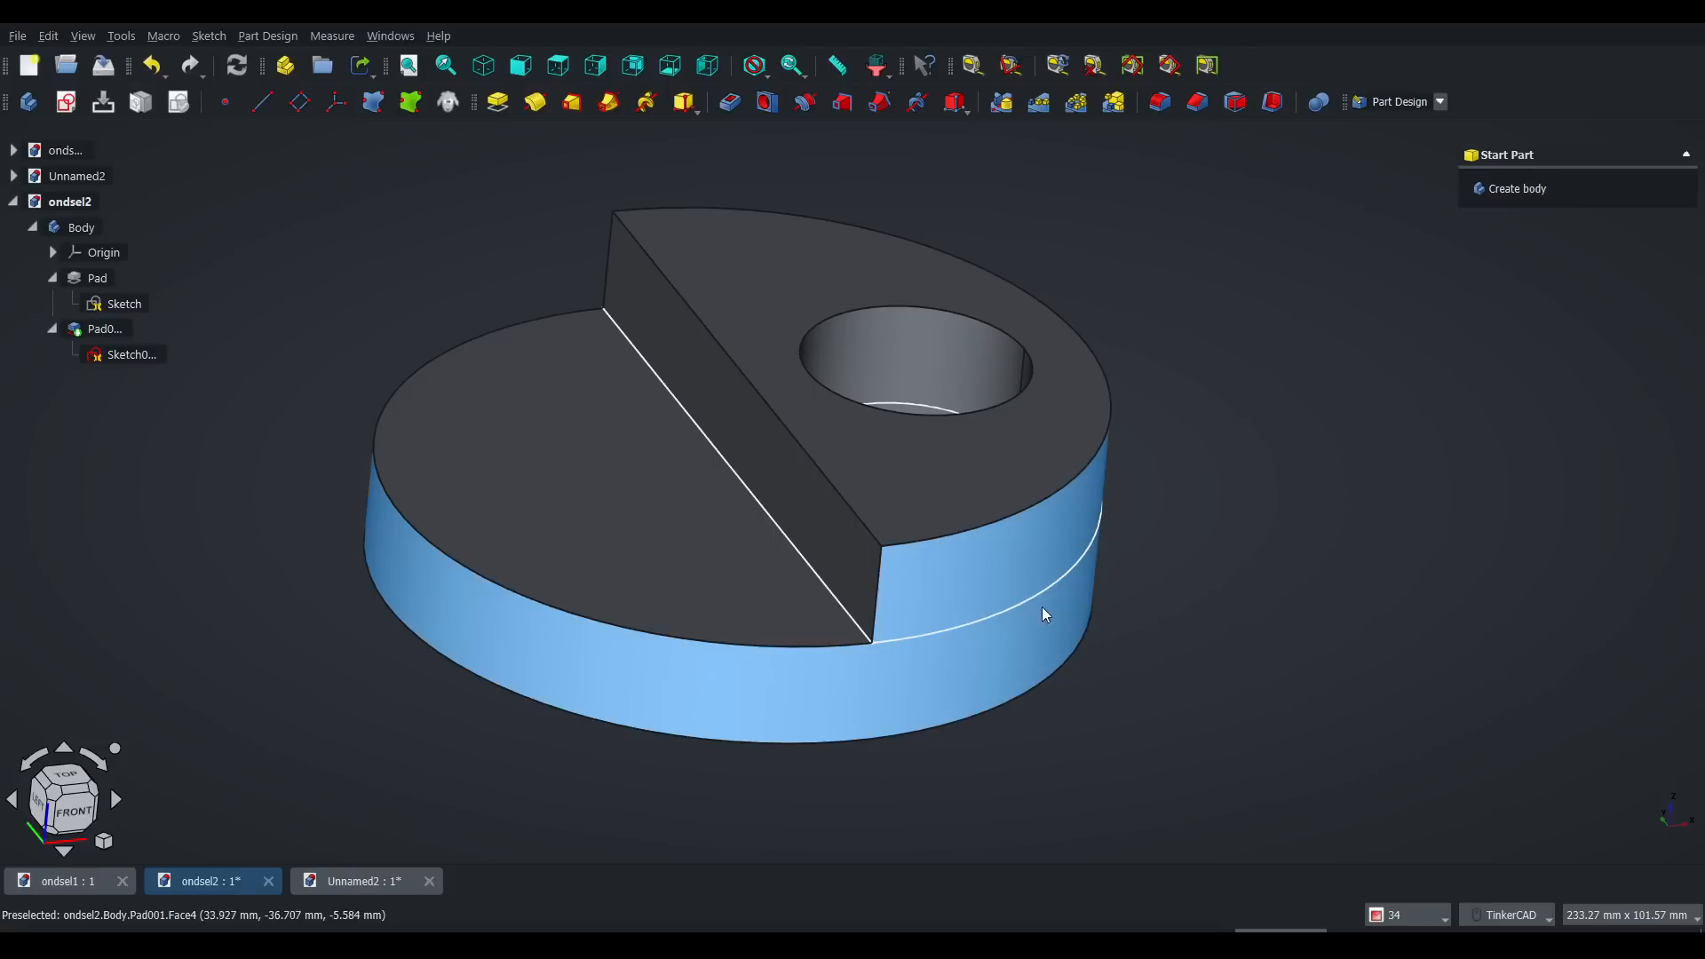
{"action": "left_click", "coordinate": [826, 588]}
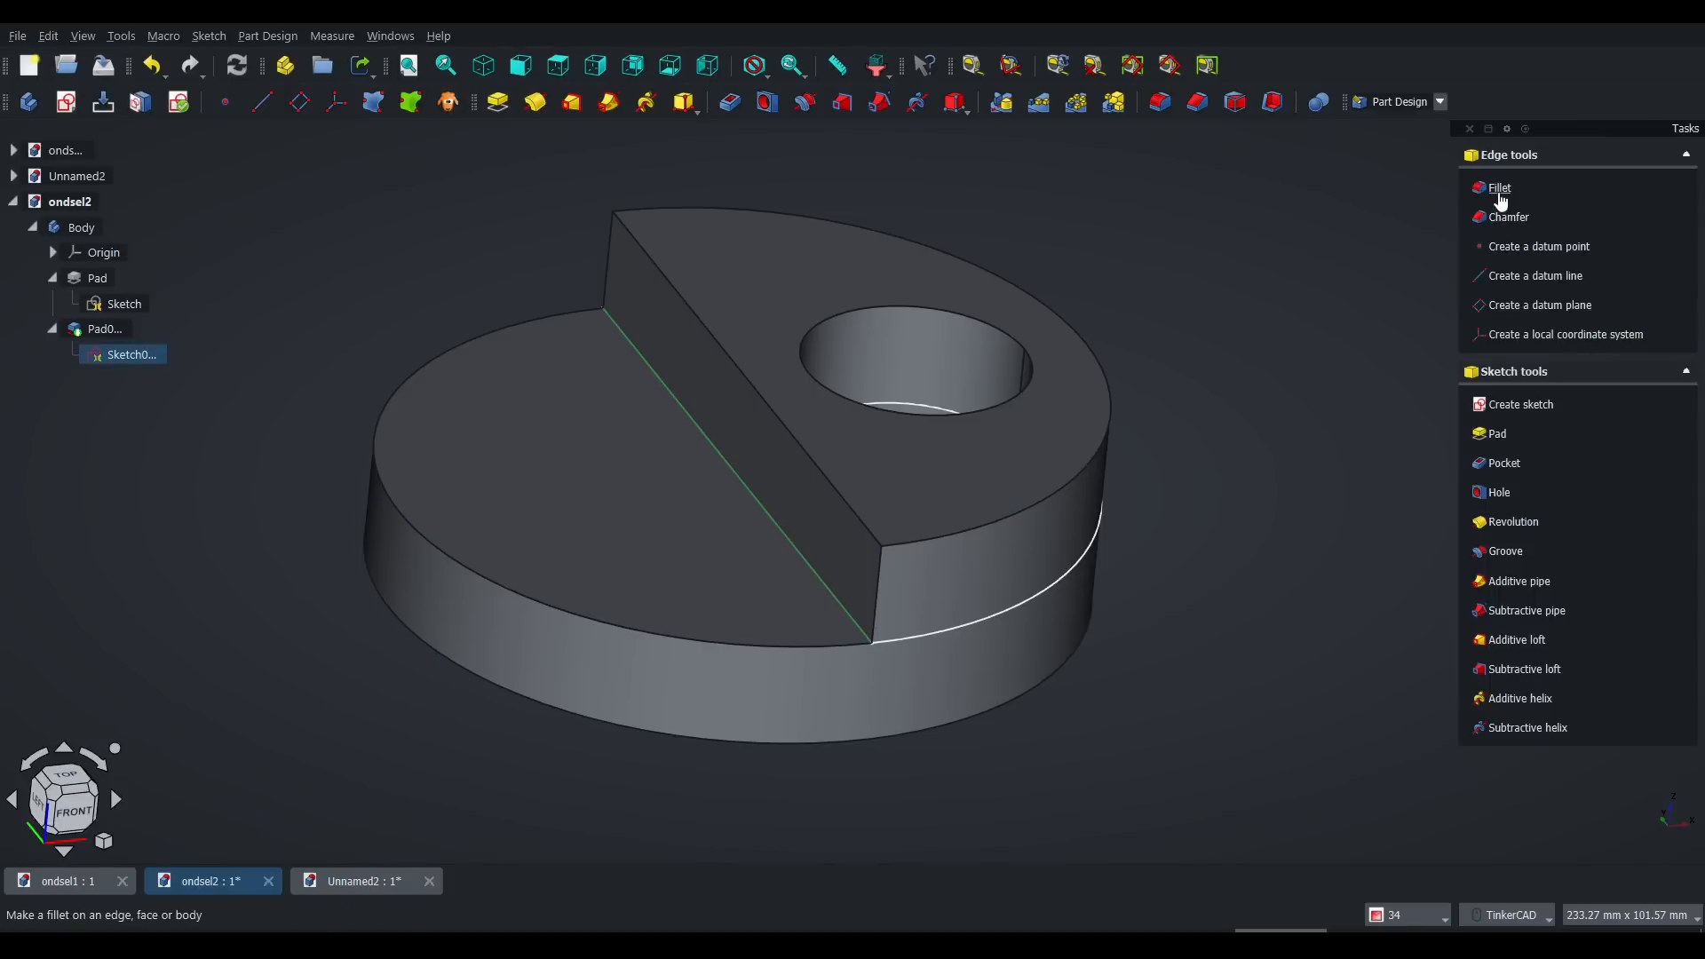
{"action": "left_click", "coordinate": [1499, 188]}
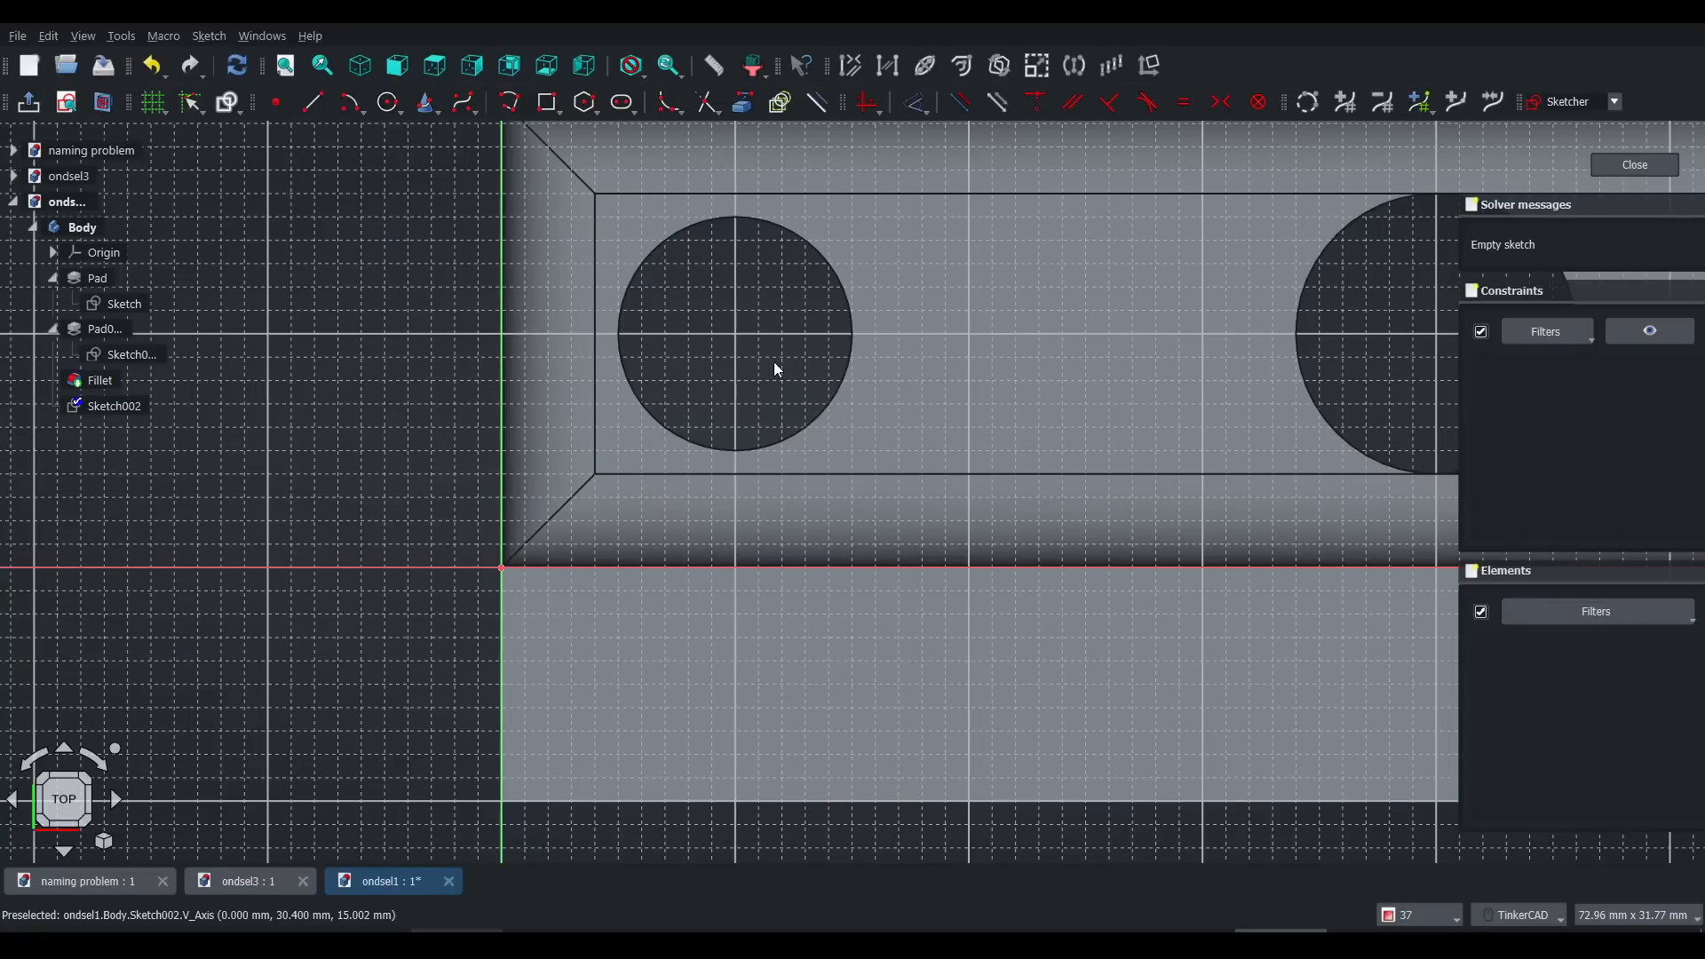
Step: Sketch a circle inside the smallest hole on the block's upper face, centred at 10, 10 mm
{"action": "key", "text": "g"}
{"action": "key", "text": "c"}
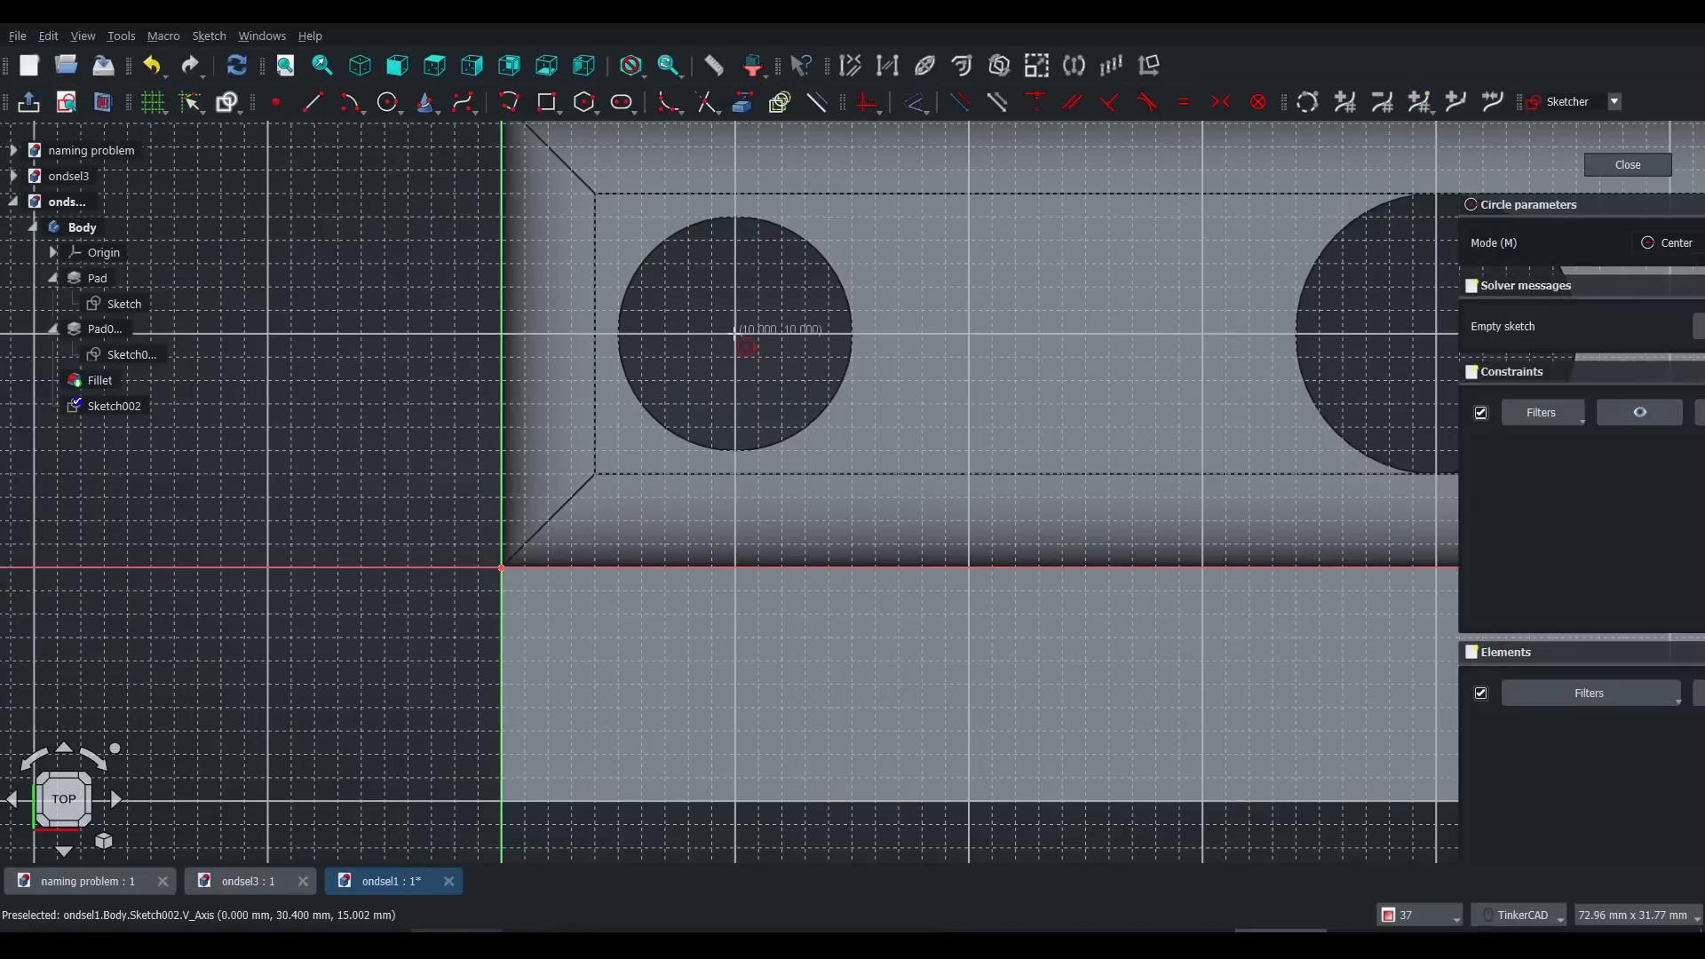
{"action": "left_click", "coordinate": [735, 334]}
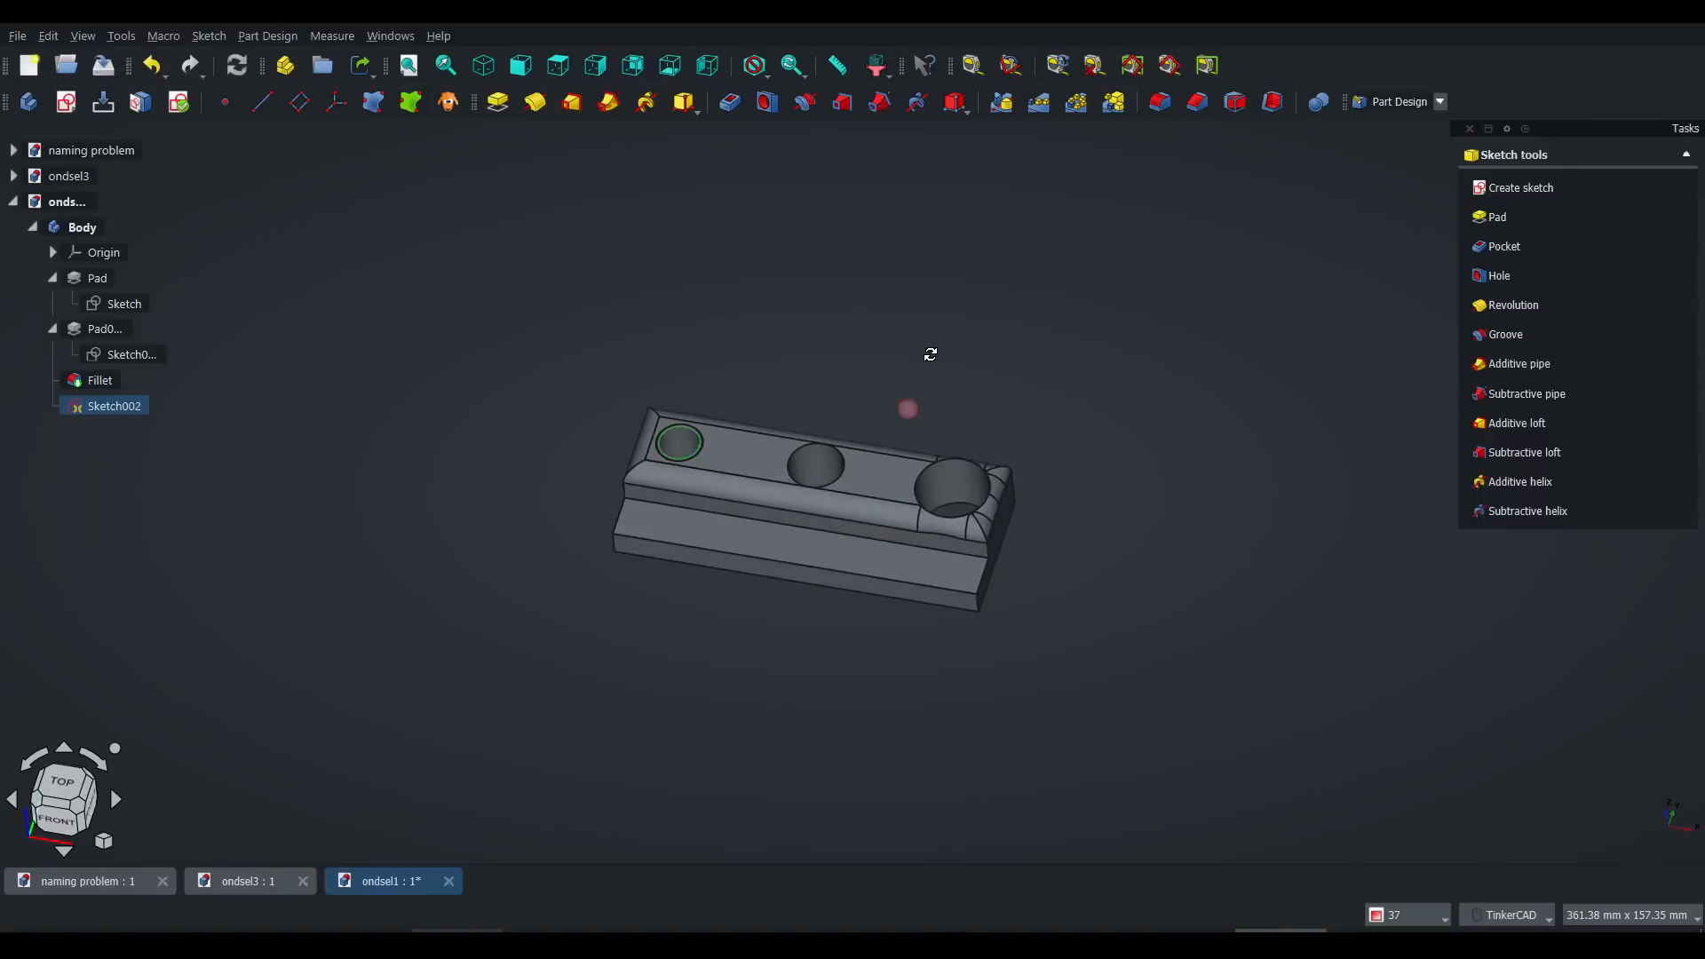
Step: Try to pad the circle sketch inside the block's smallest hole and read the report message about it
{"action": "right_click_drag", "start_coordinate": [930, 355], "coordinate": [922, 315]}
{"action": "scroll", "coordinate": [753, 435], "scroll_direction": "up", "scroll_amount": 4}
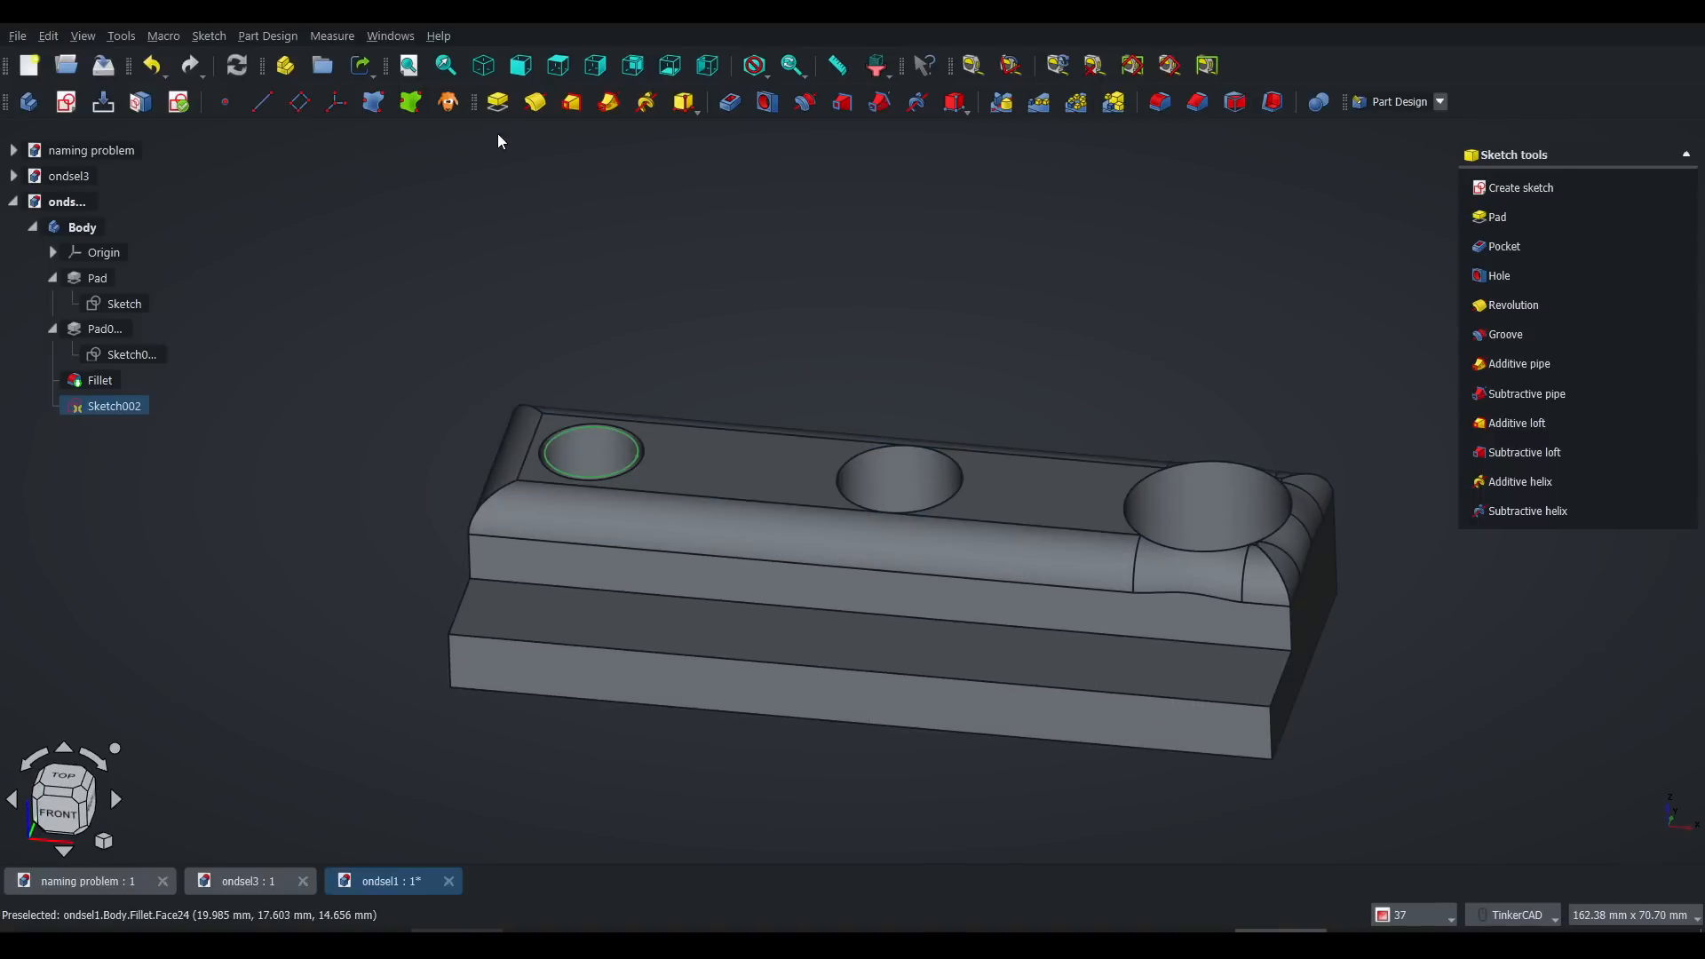
{"action": "left_click", "coordinate": [503, 101]}
{"action": "scroll", "coordinate": [505, 773], "scroll_direction": "down", "scroll_amount": 5}
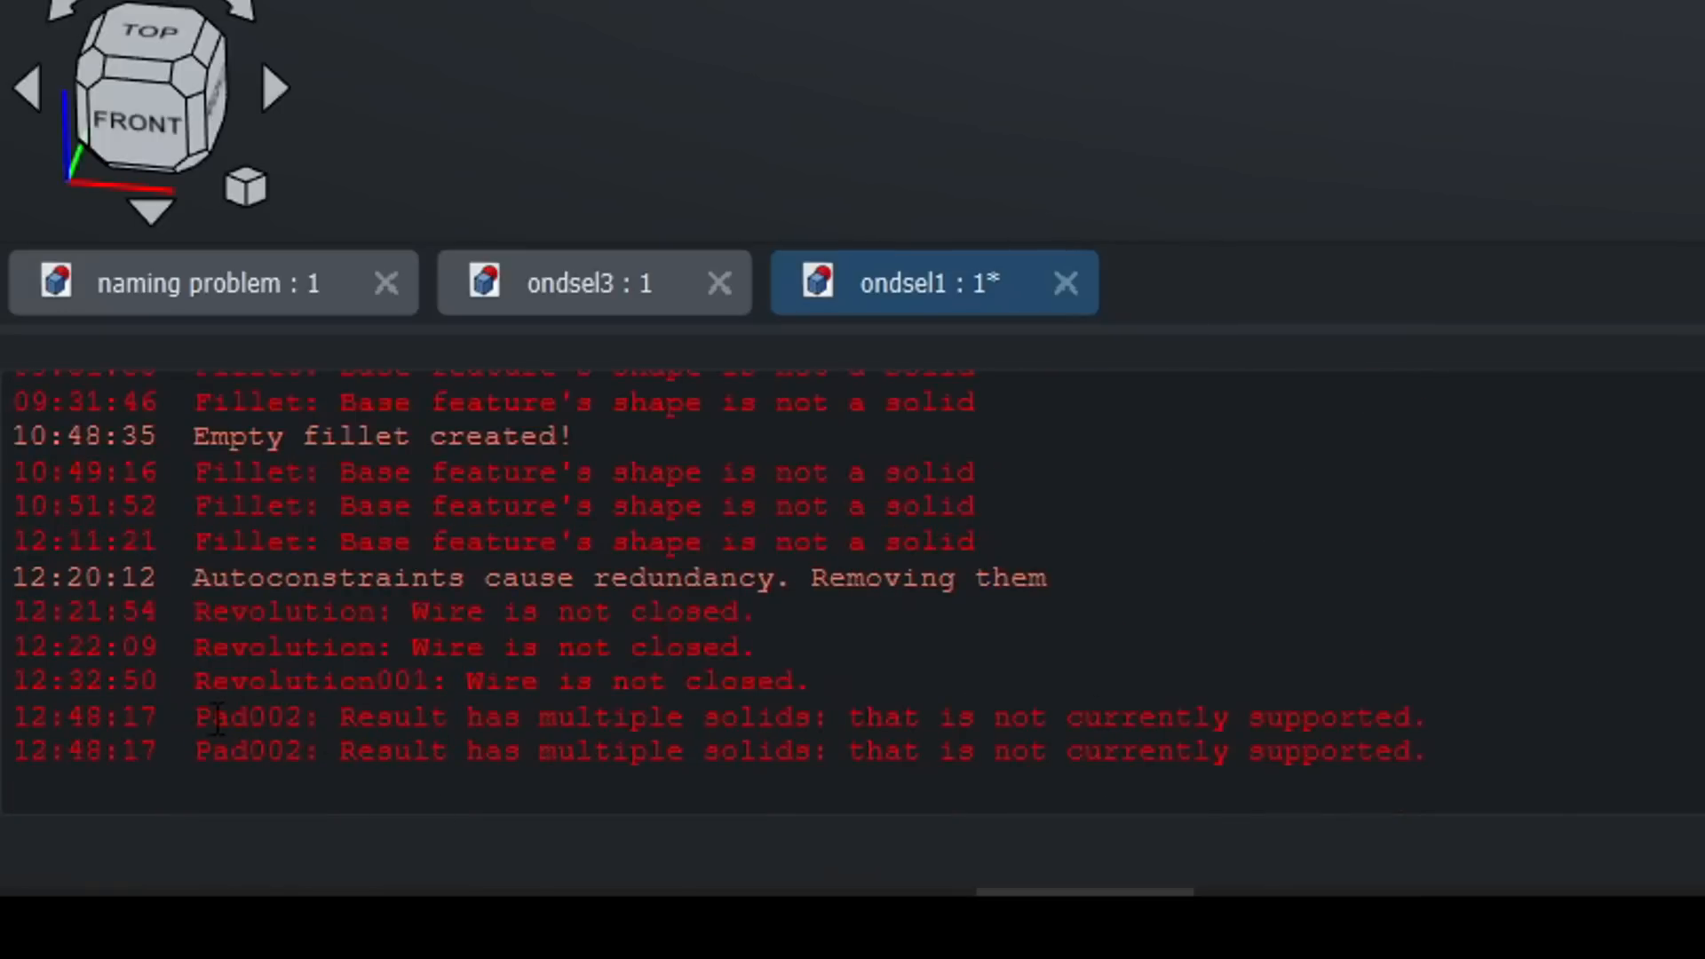
{"action": "left_click_drag", "start_coordinate": [209, 718], "coordinate": [1458, 719]}
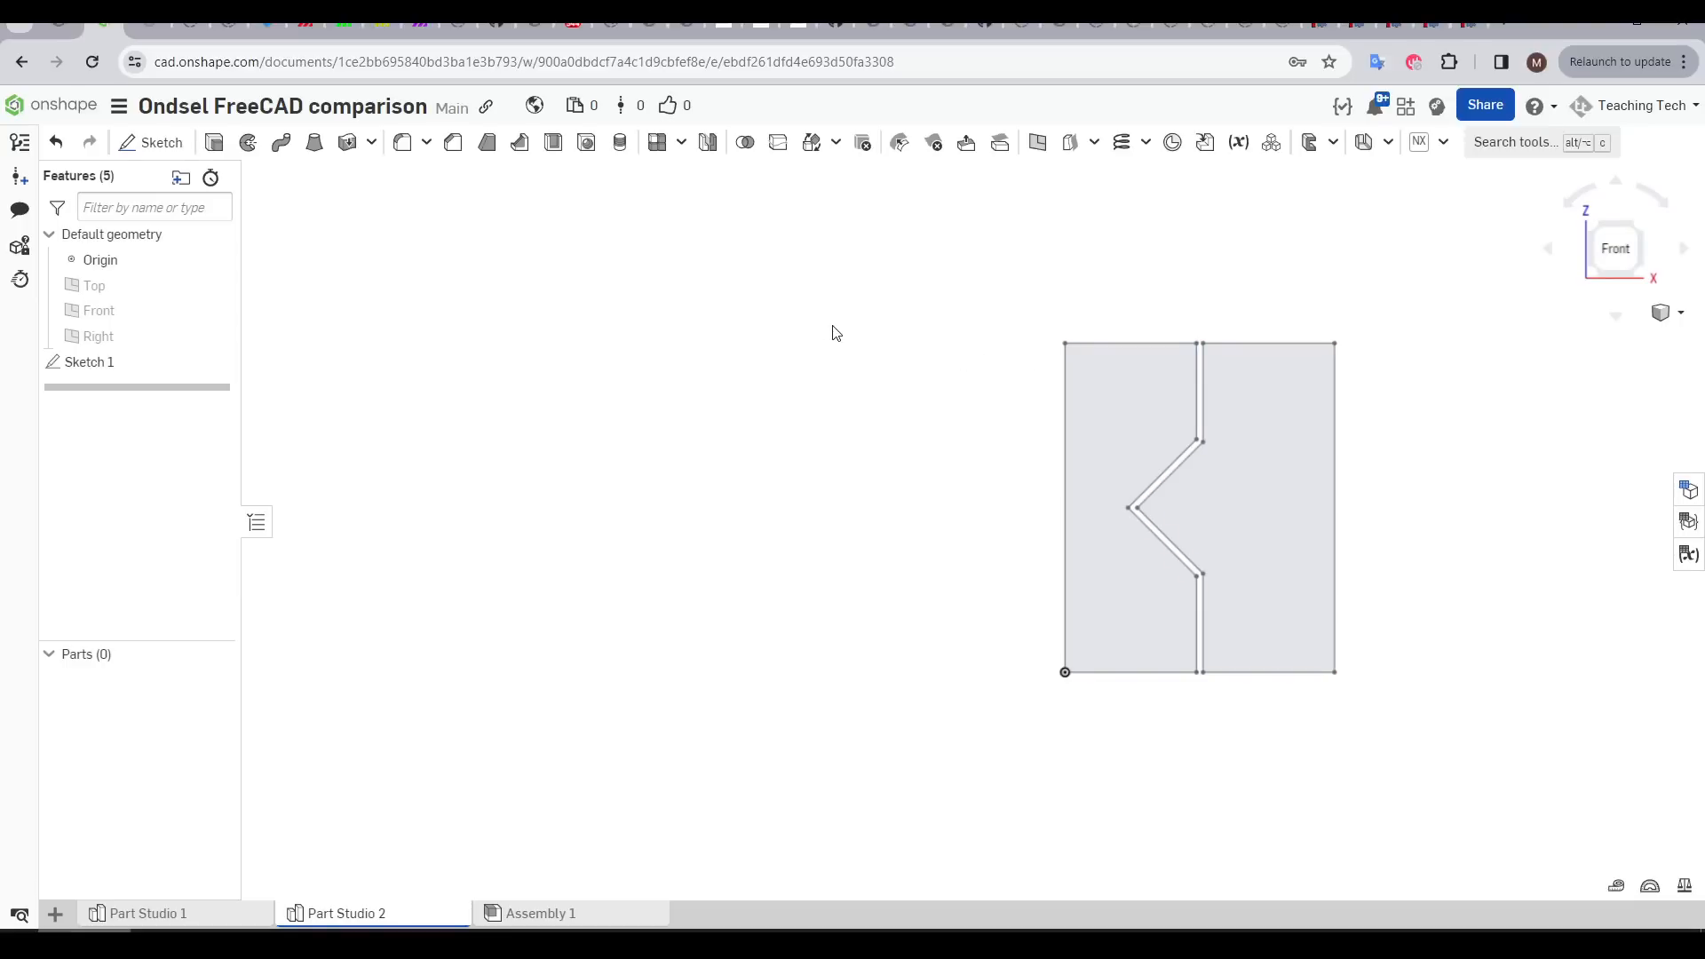
Step: In Onshape, revolve both sketch regions a full turn about the outline's left vertical edge and check the inside with a section view
{"action": "key", "text": "shift+w"}
{"action": "left_click", "coordinate": [1112, 417]}
{"action": "left_click", "coordinate": [1276, 423]}
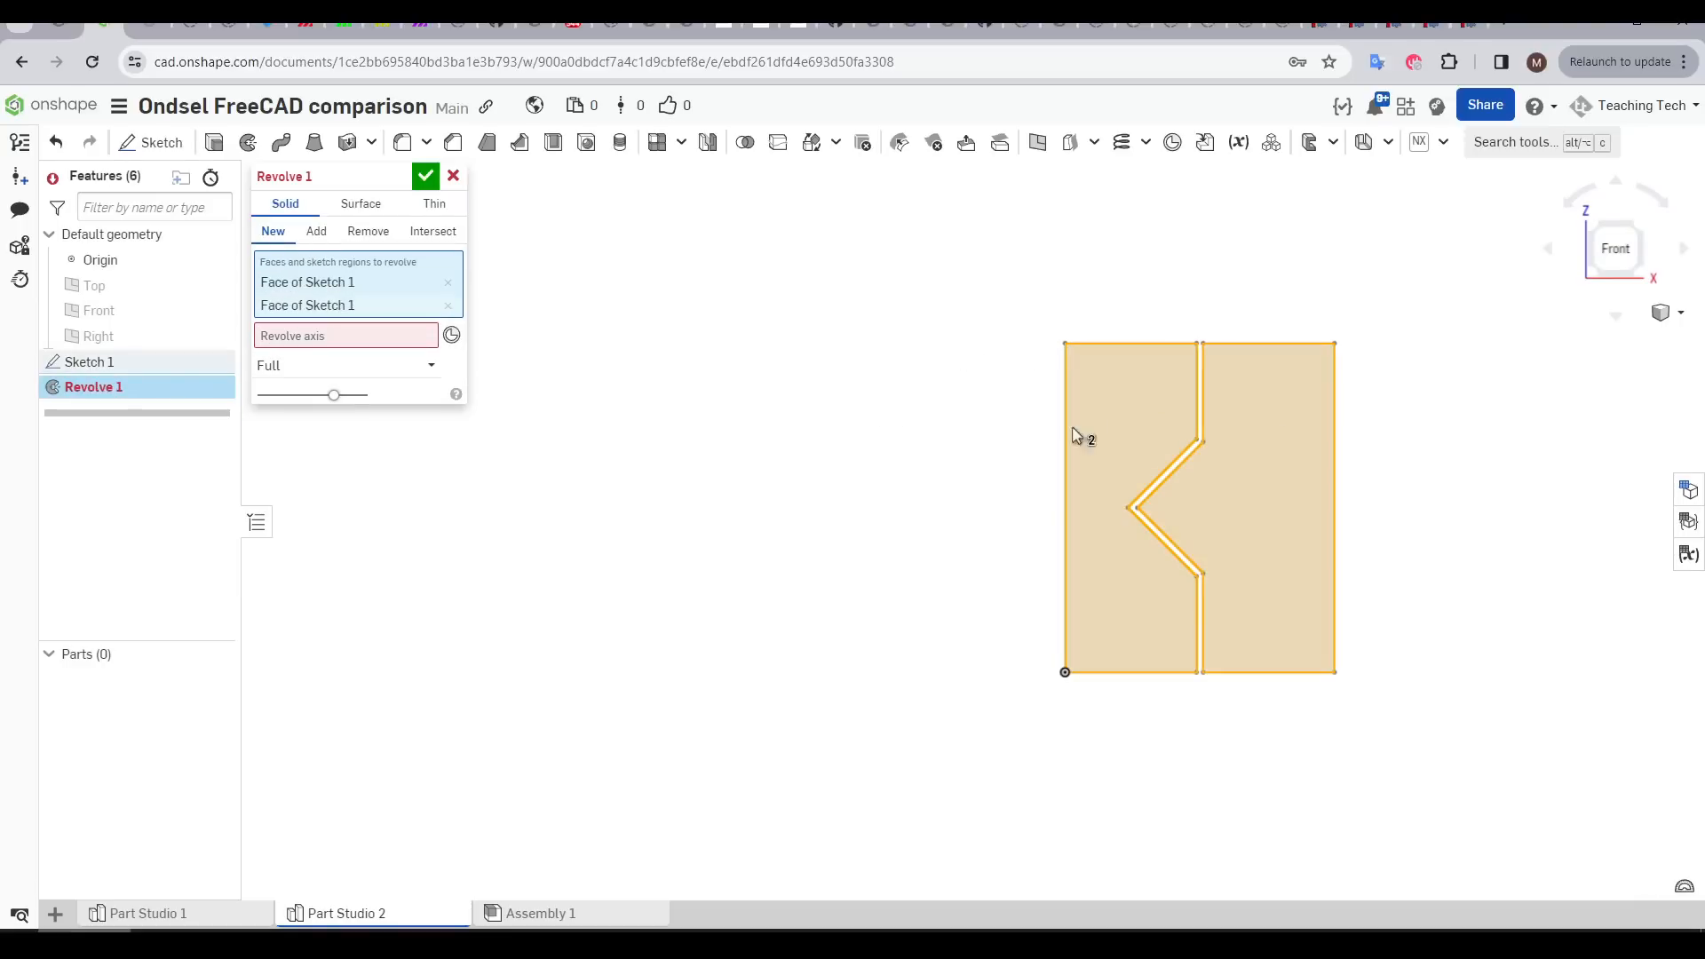
{"action": "left_click", "coordinate": [419, 338]}
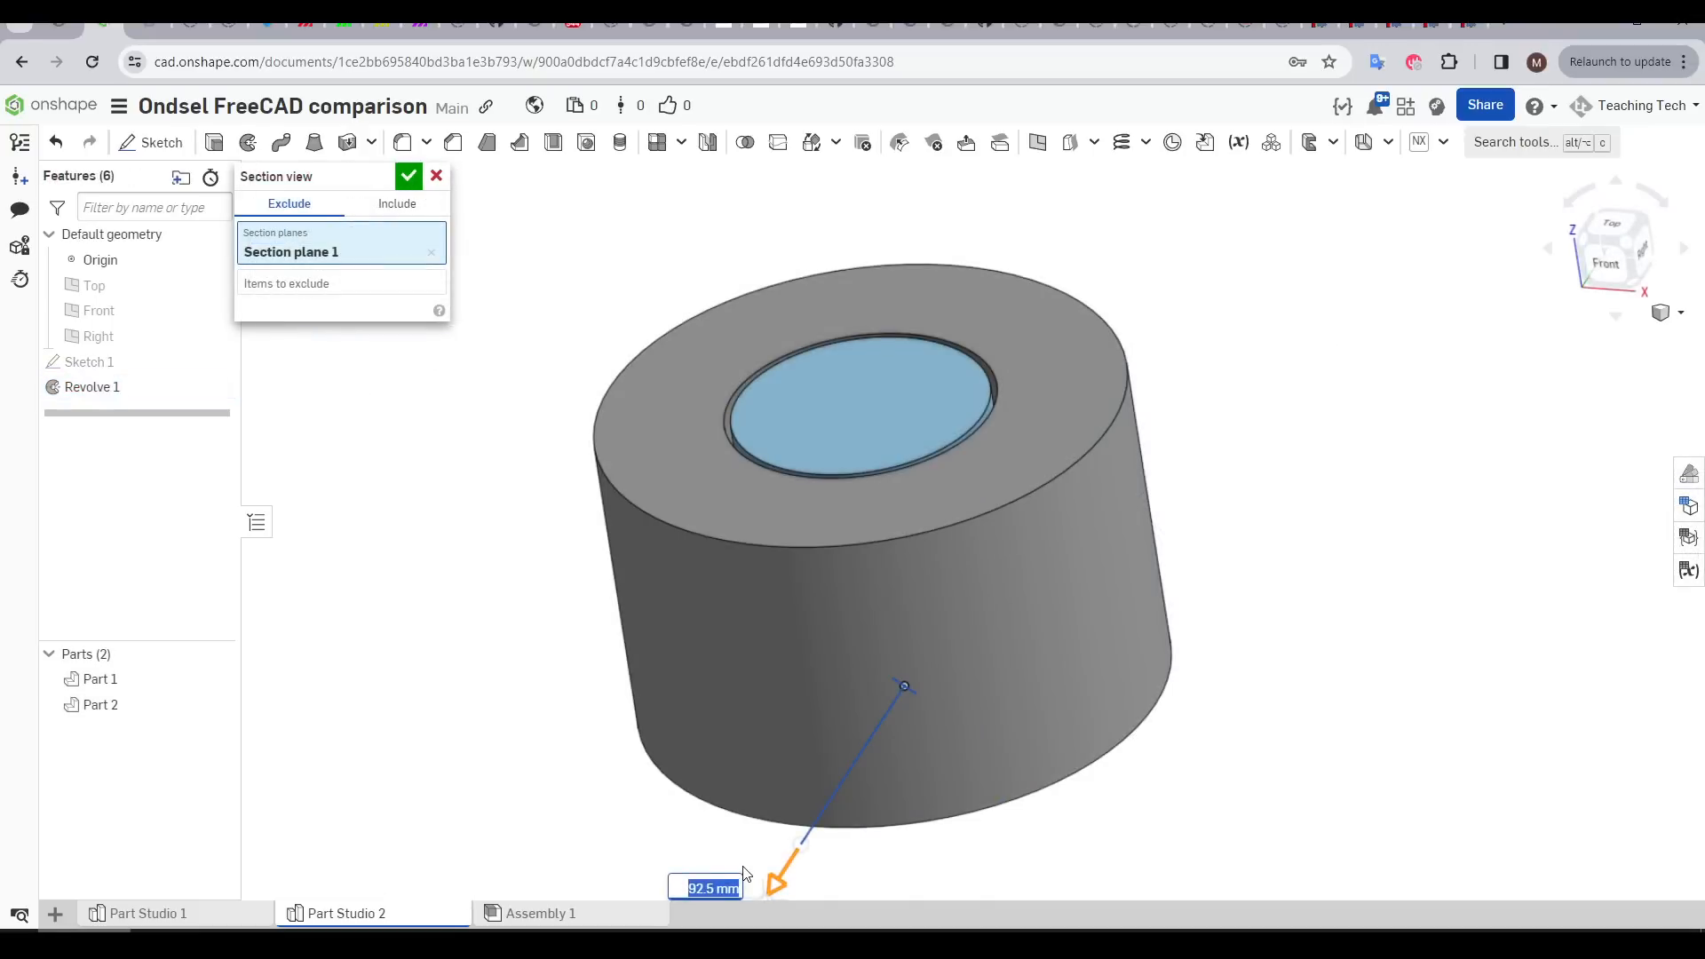
{"action": "left_click_drag", "start_coordinate": [771, 879], "coordinate": [914, 787]}
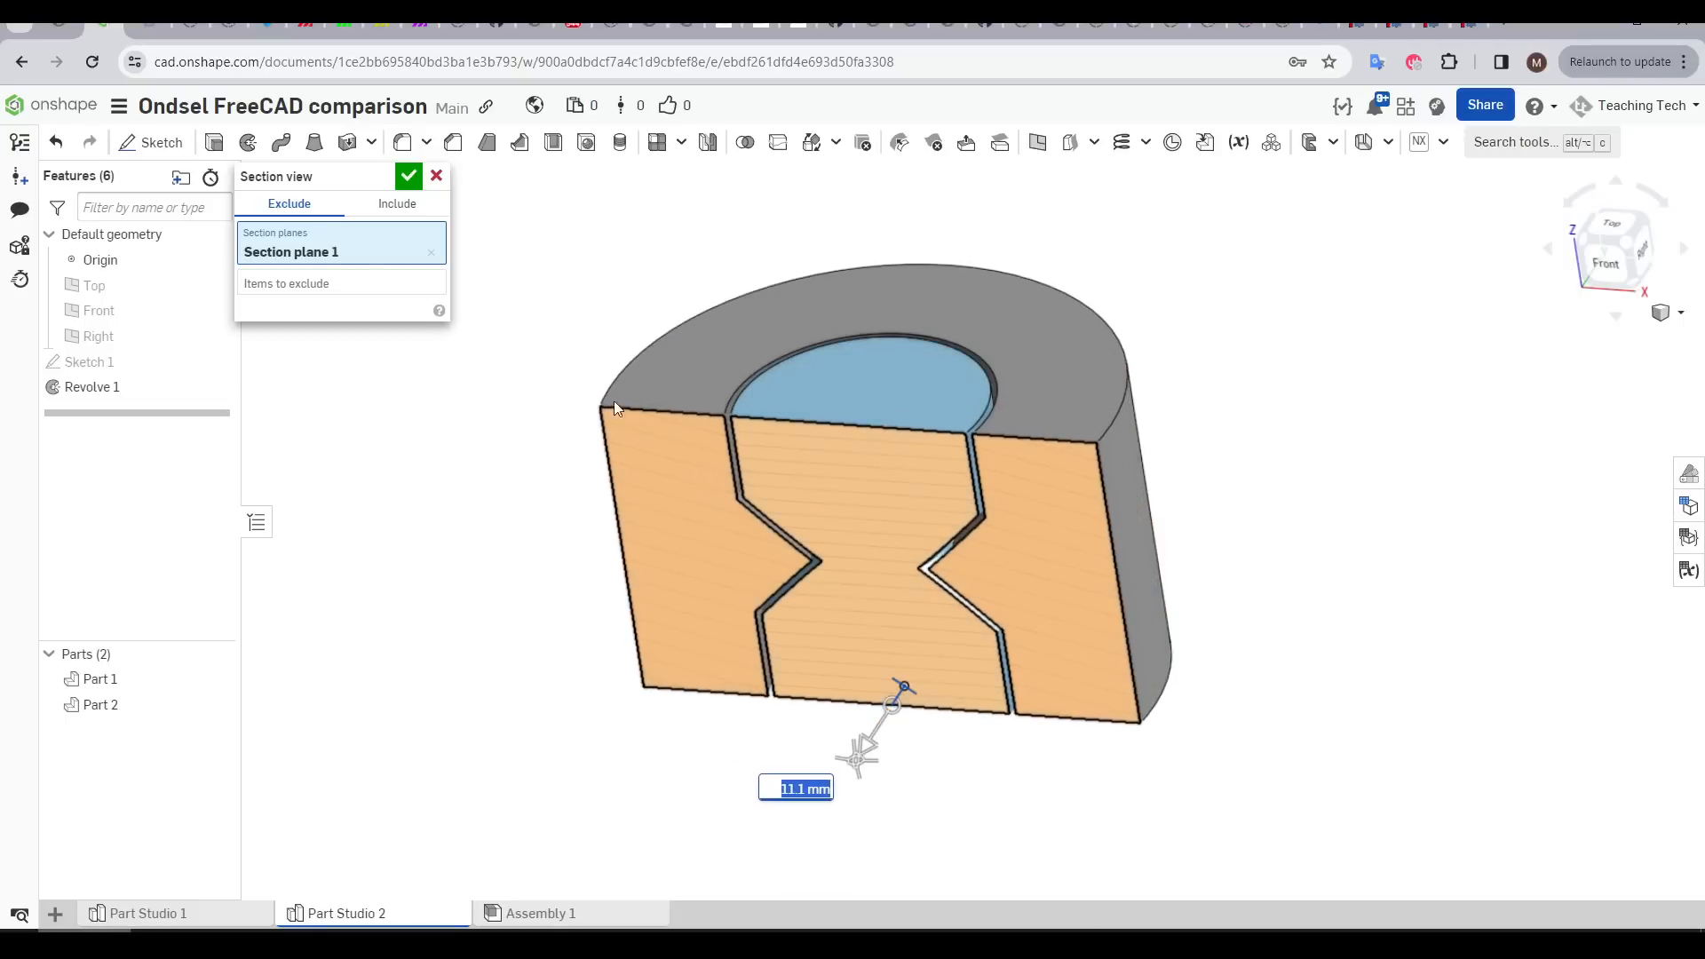
{"action": "left_click", "coordinate": [438, 177]}
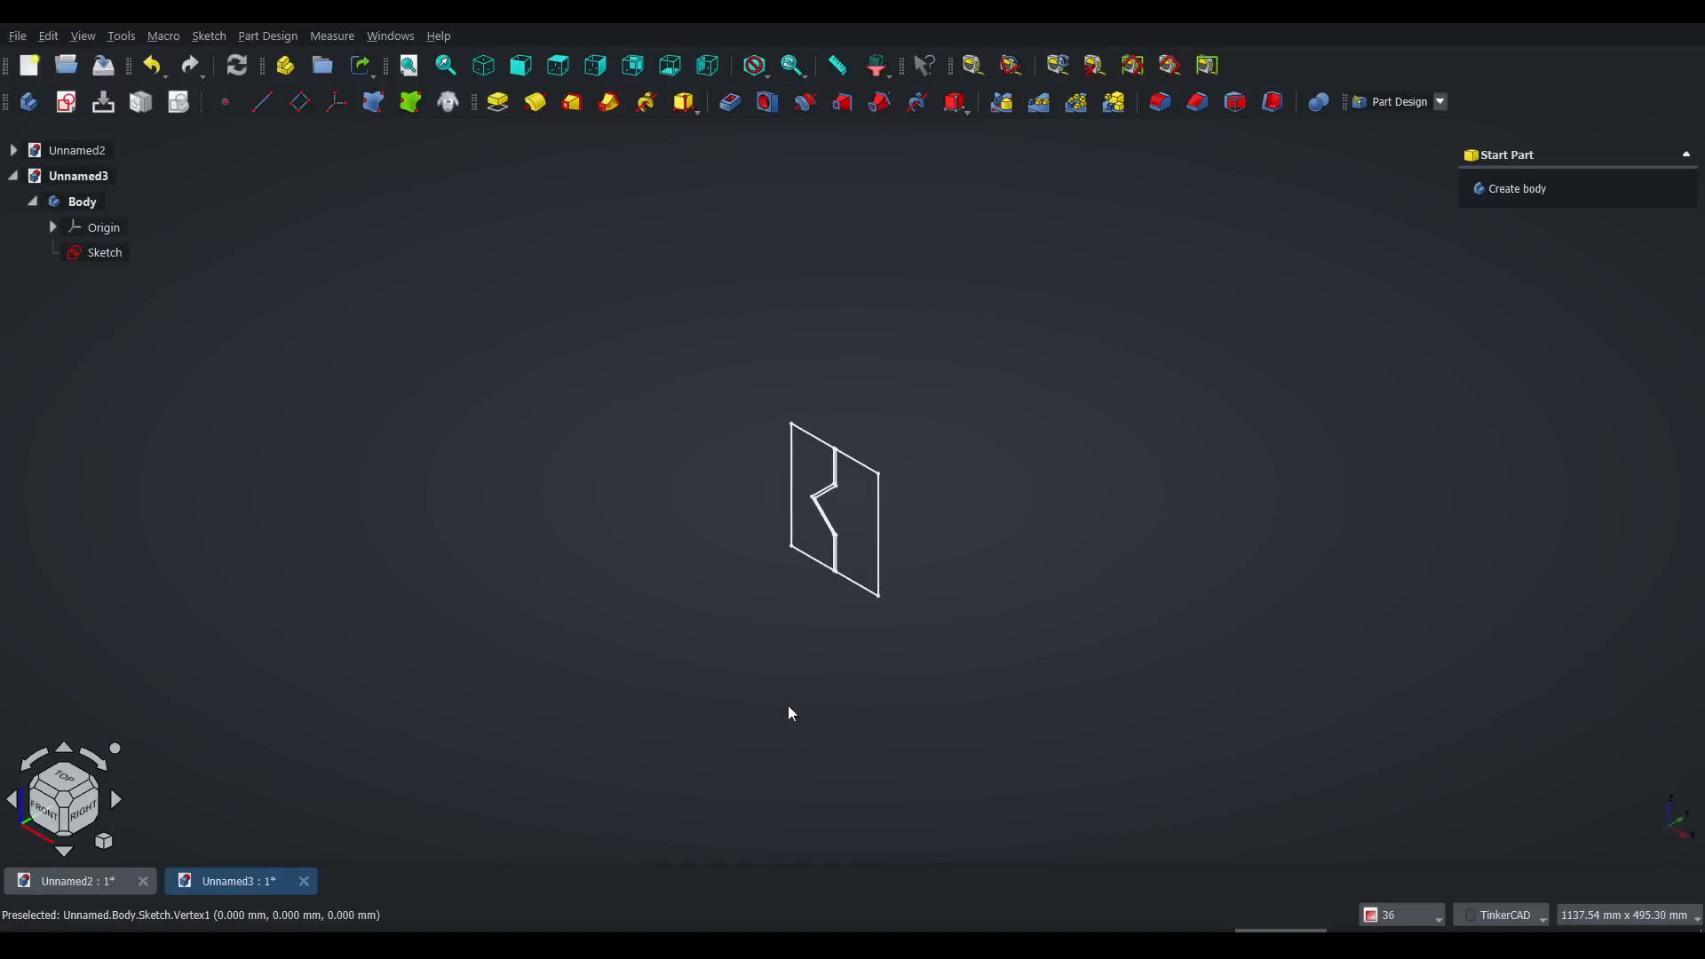
Step: Switch to Ondsel ES and revolve the sketch 360° about the vertical sketch axis
{"action": "scroll", "coordinate": [793, 695], "scroll_direction": "up", "scroll_amount": 3}
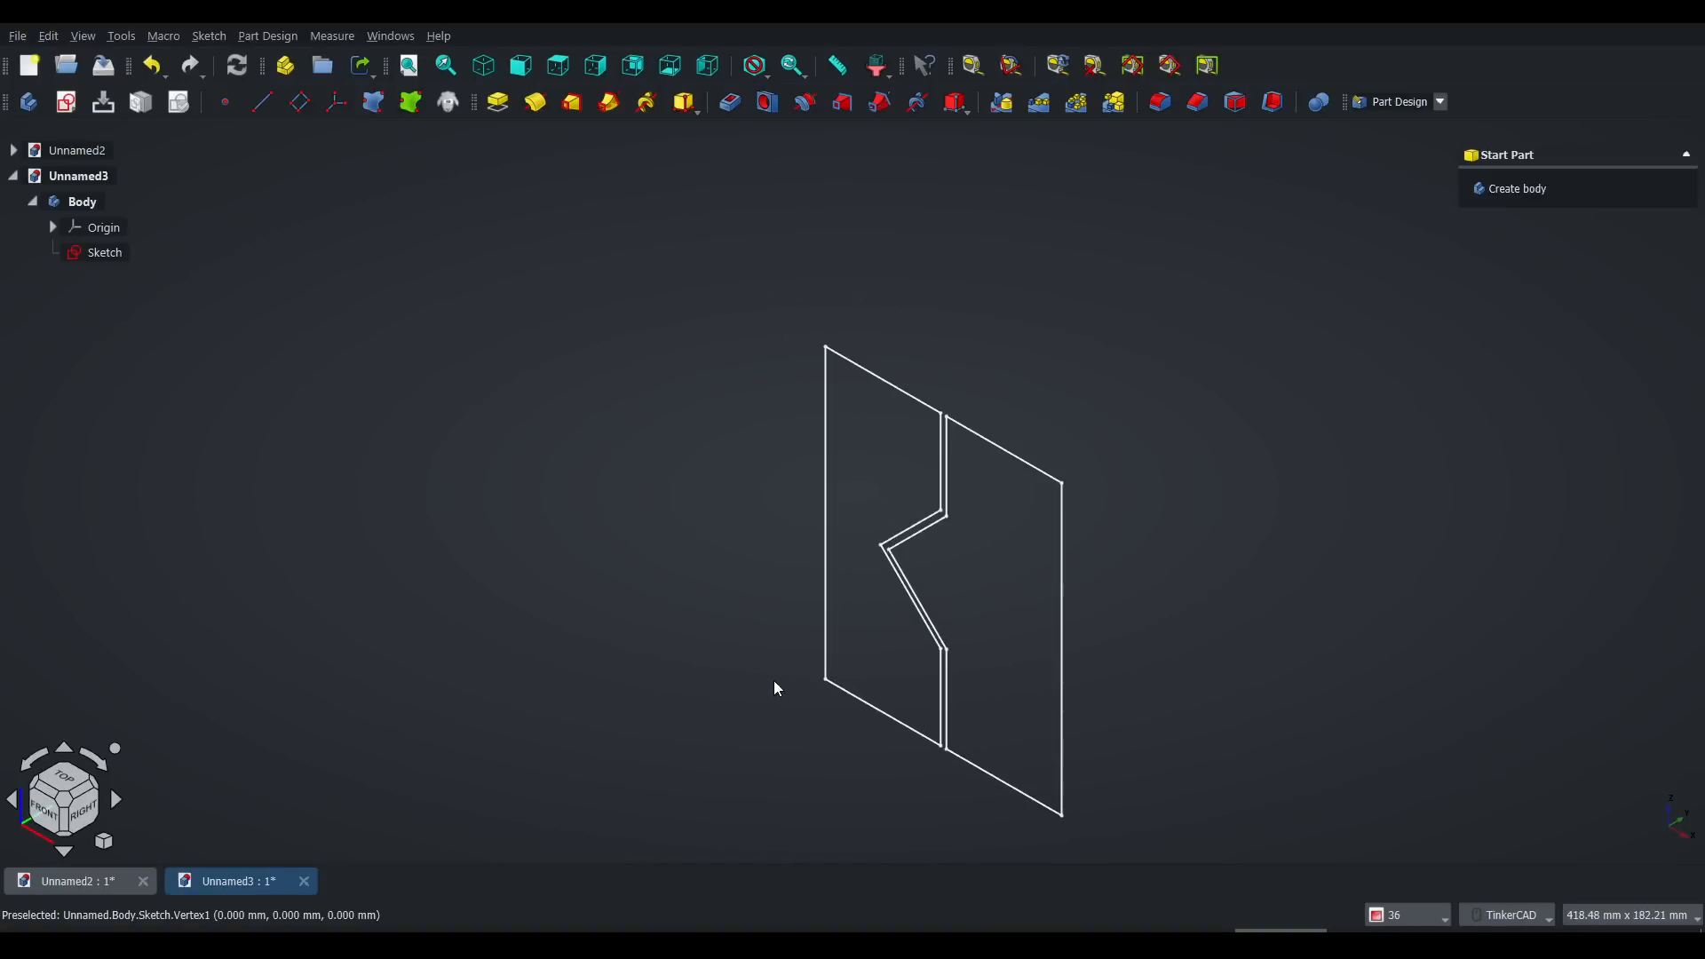
{"action": "left_click", "coordinate": [189, 260]}
{"action": "left_click", "coordinate": [533, 104]}
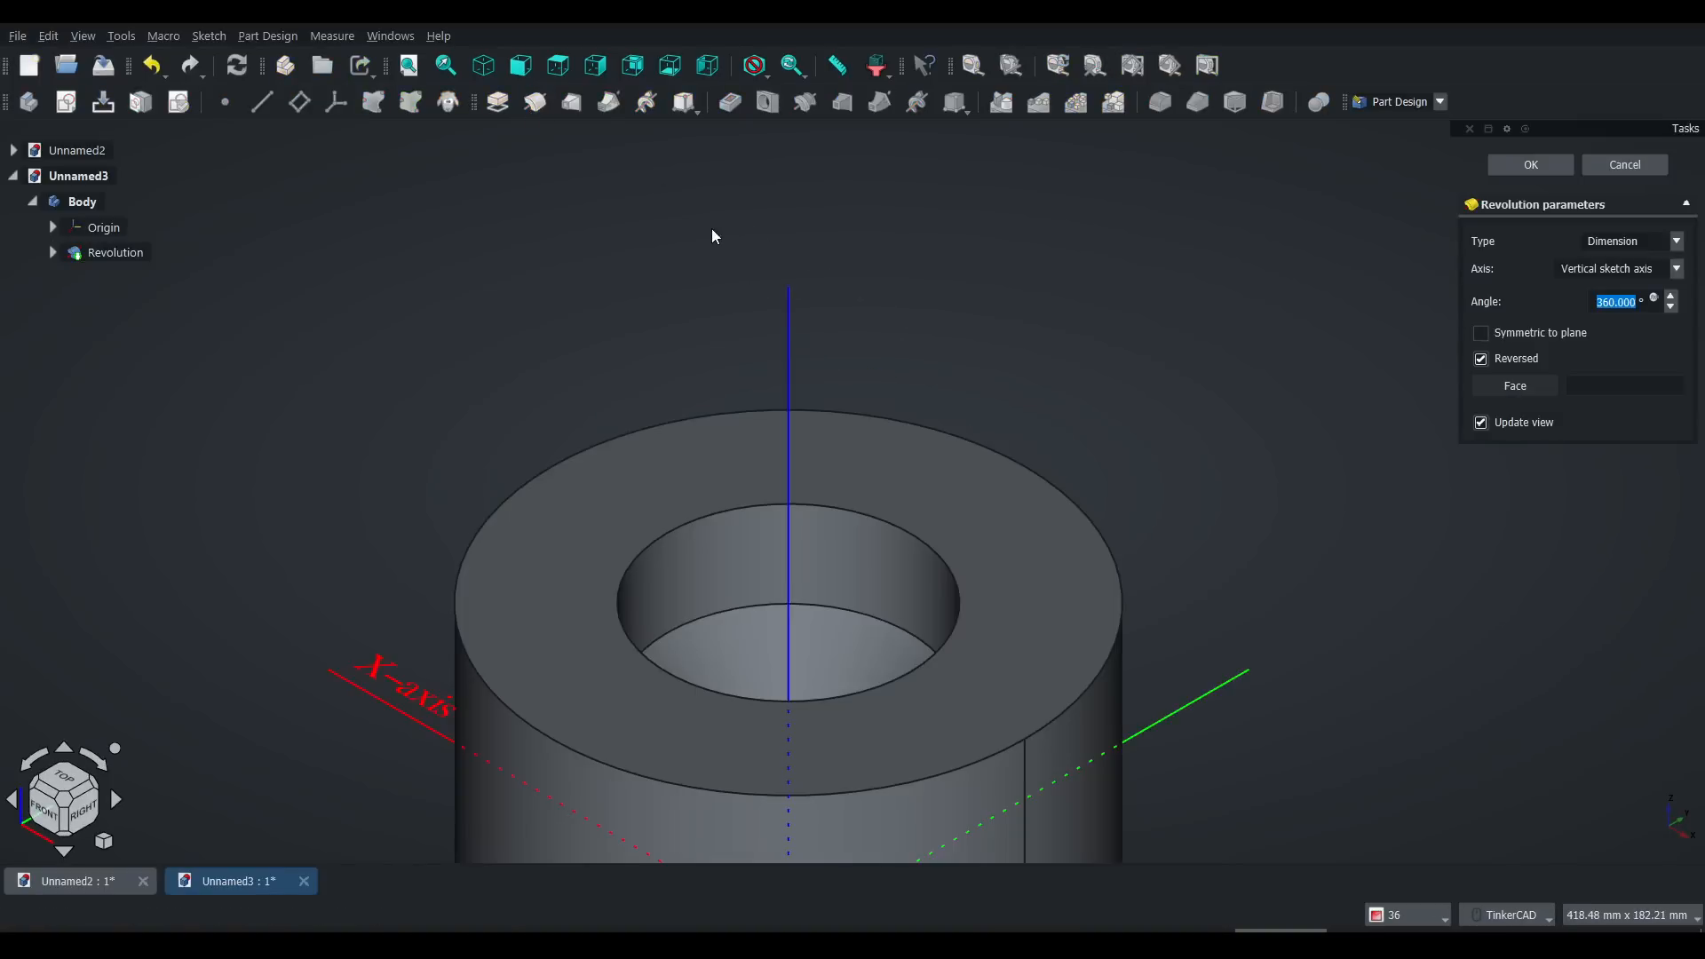
{"action": "middle_click_drag", "start_coordinate": [647, 411], "coordinate": [720, 144]}
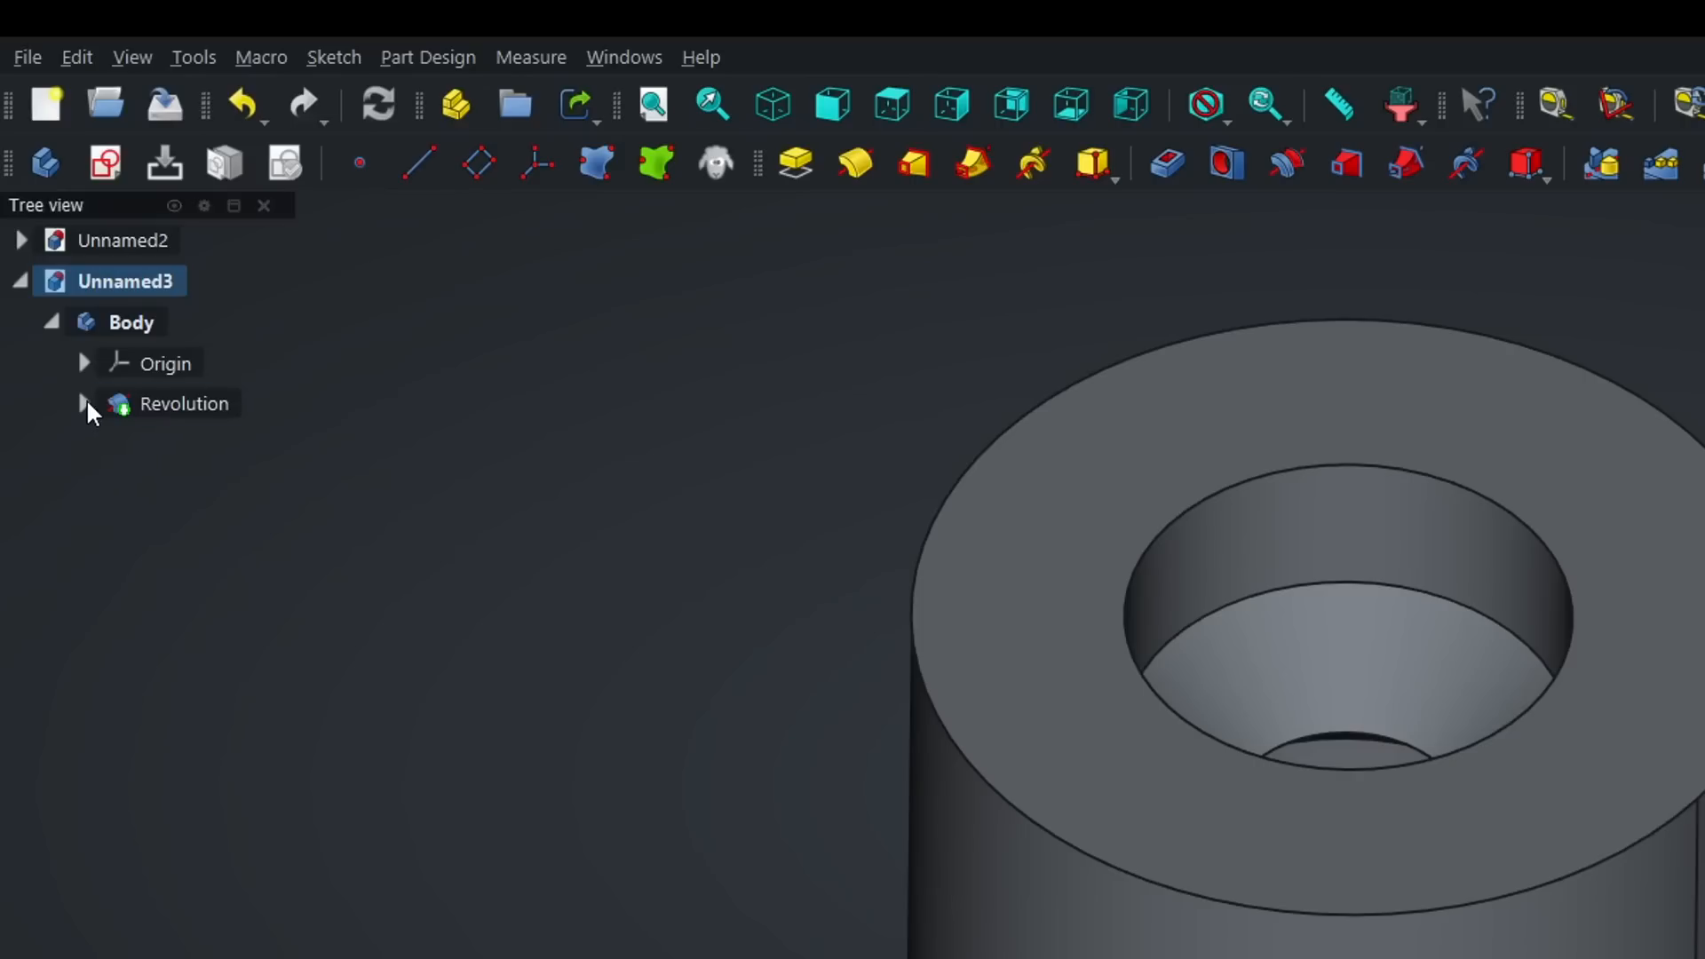
Step: Copy the revolution's sketch together with its XZ-plane dependency
{"action": "left_click", "coordinate": [53, 252]}
{"action": "left_click", "coordinate": [173, 447]}
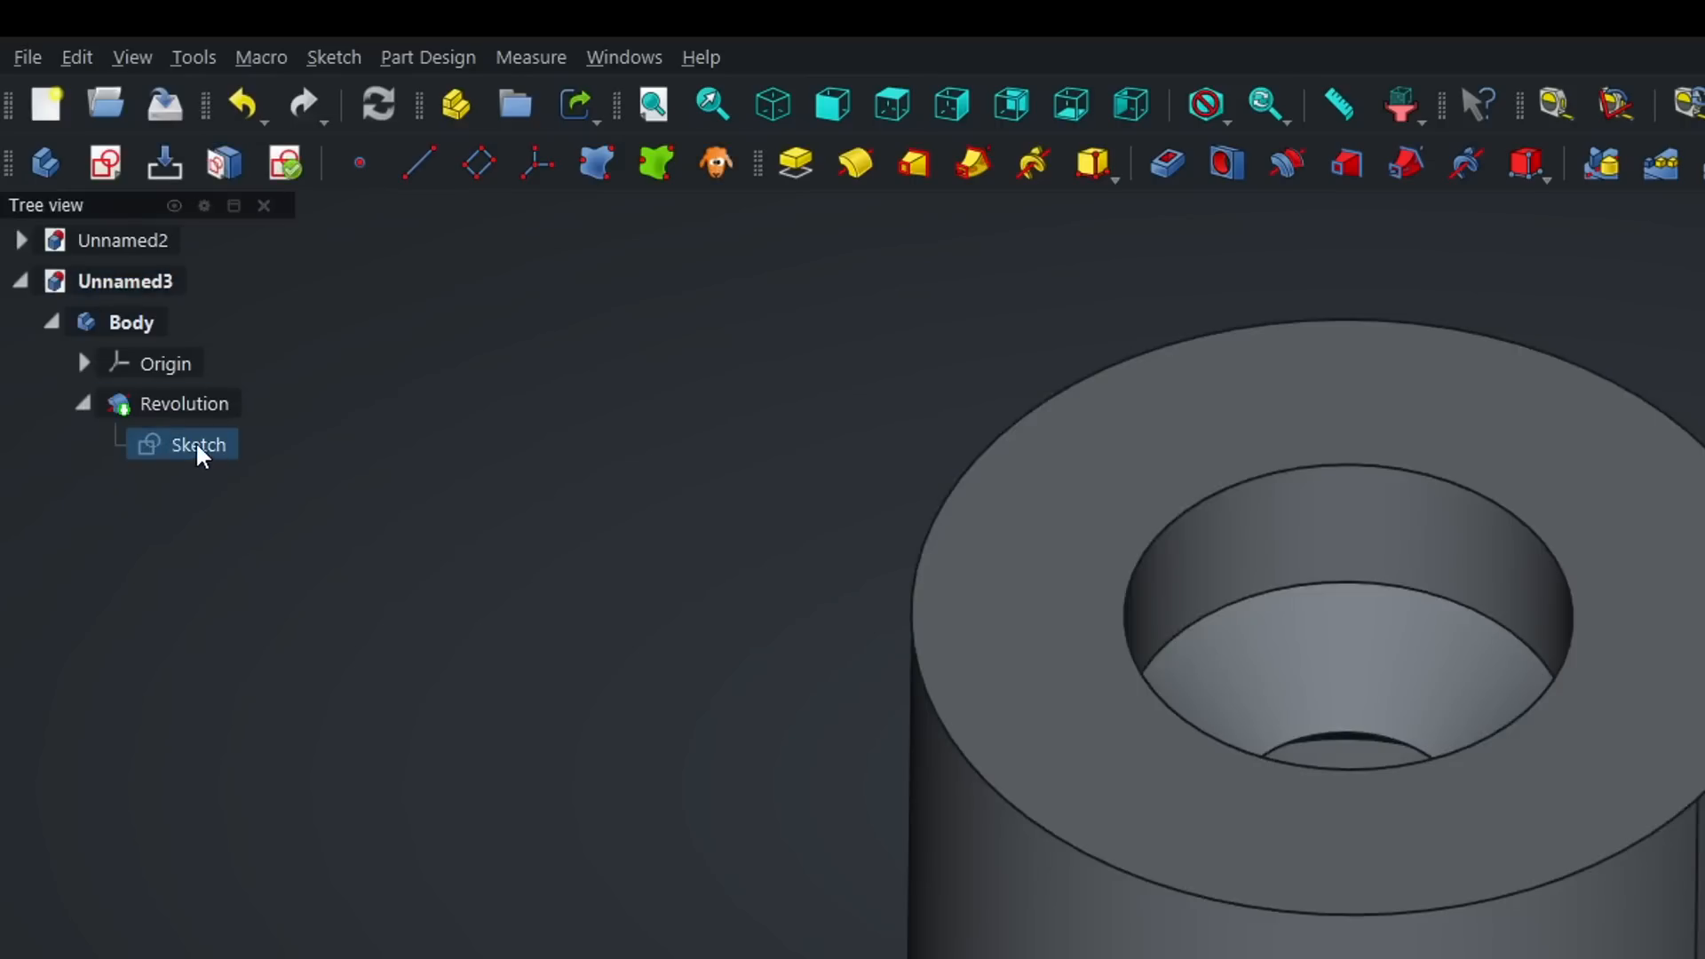
{"action": "right_click", "coordinate": [202, 454]}
{"action": "left_click", "coordinate": [285, 794]}
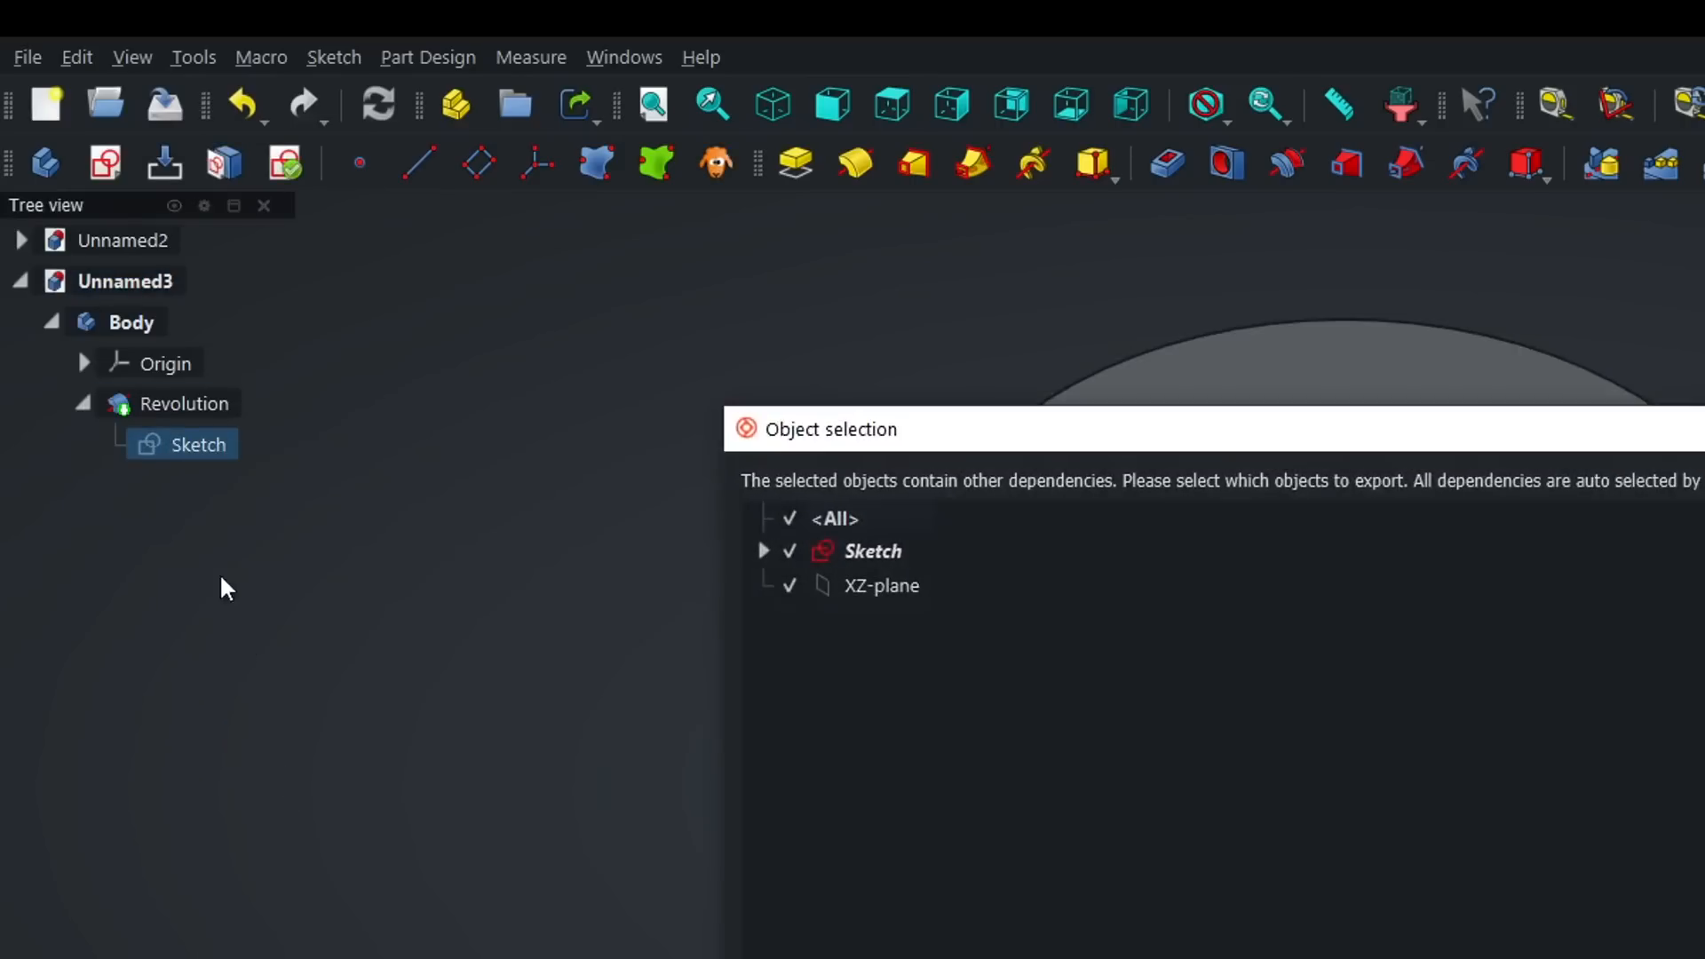
{"action": "key", "text": "Return"}
Step: Paste the copied sketch into the document and move it into a newly created body
{"action": "right_click", "coordinate": [111, 324]}
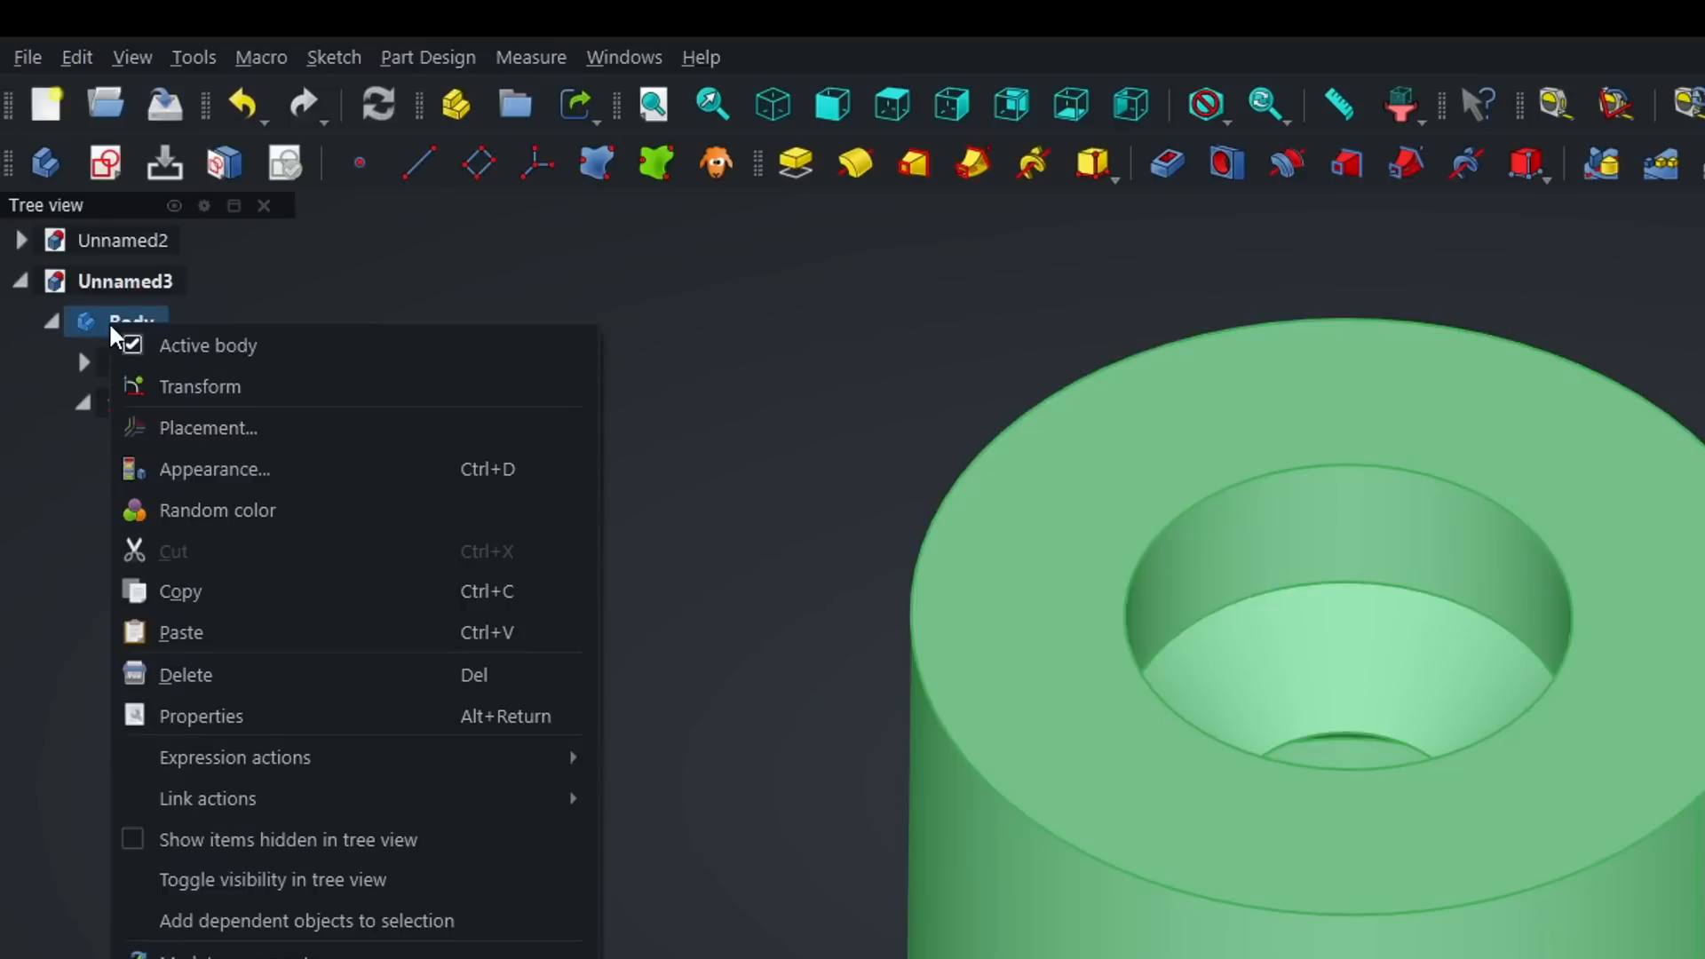
{"action": "left_click", "coordinate": [191, 629]}
{"action": "left_click", "coordinate": [373, 693]}
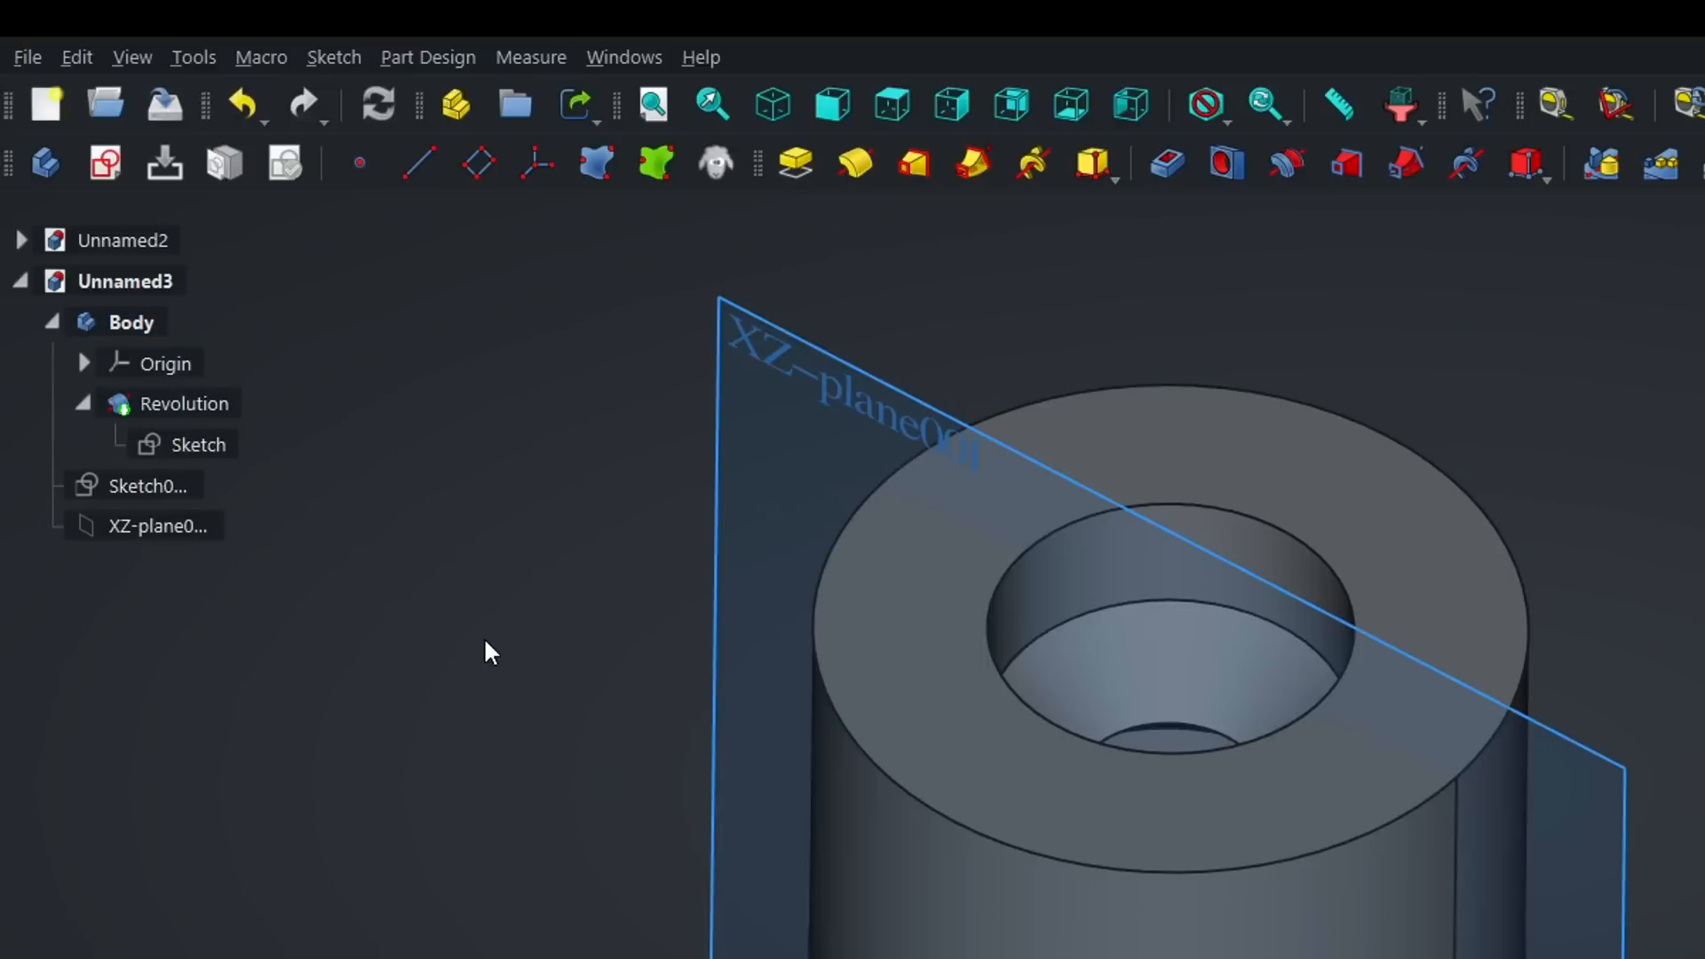
{"action": "left_click", "coordinate": [64, 180]}
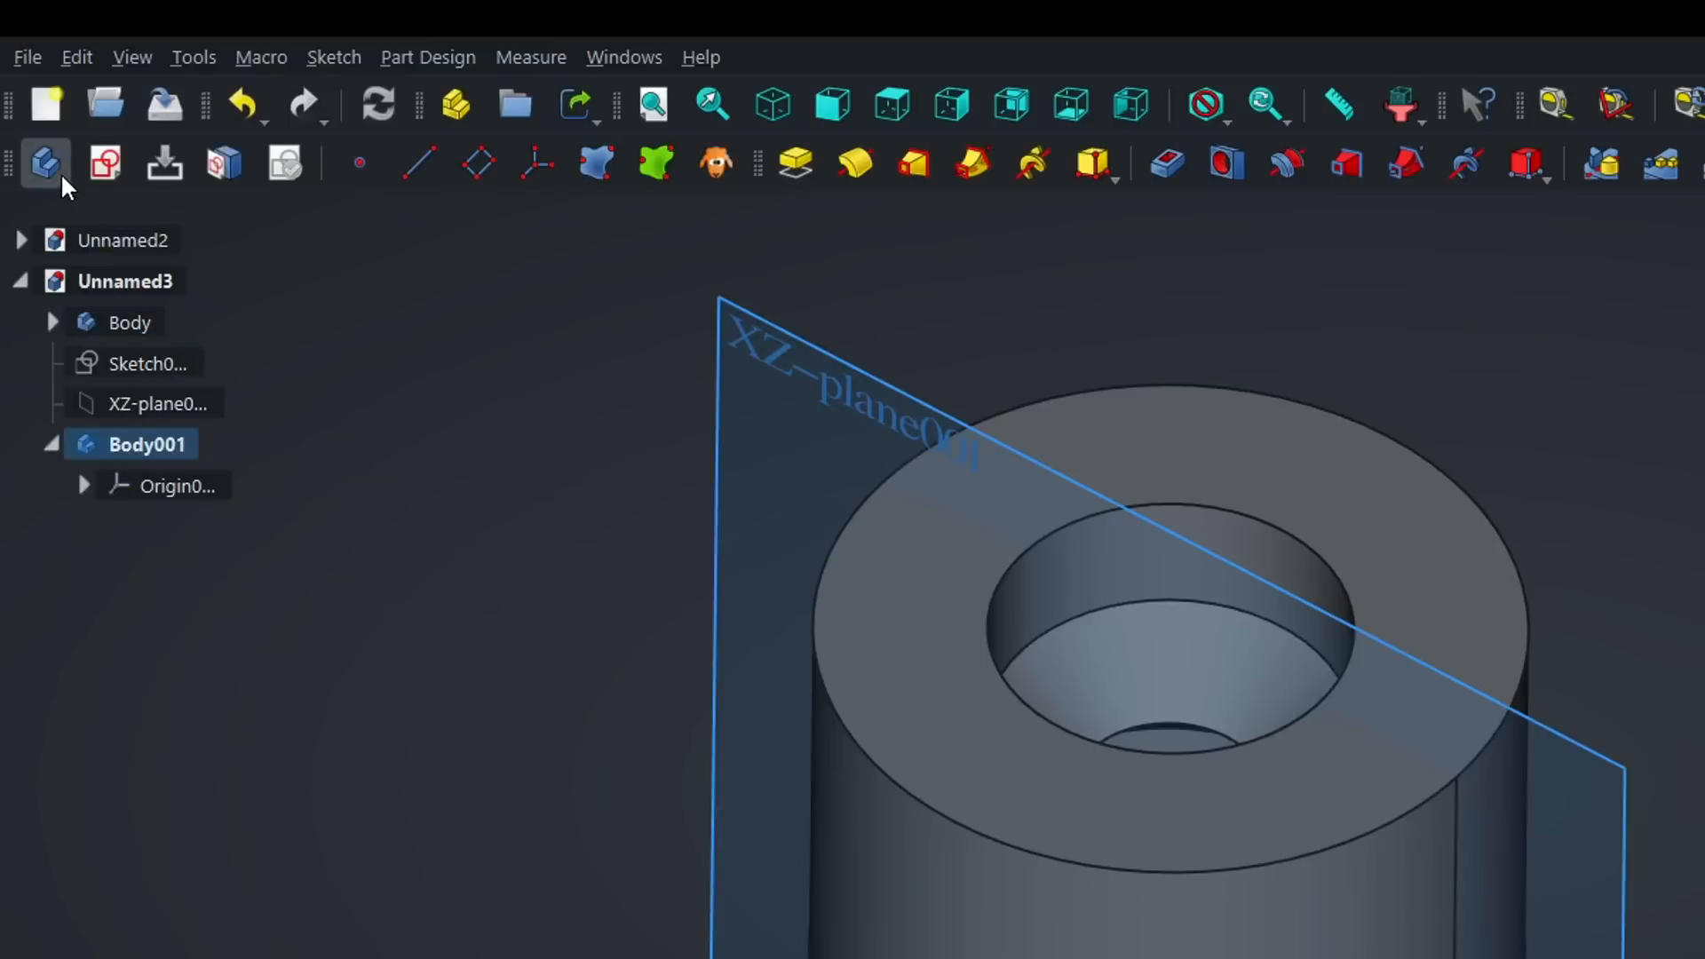
{"action": "left_click_drag", "start_coordinate": [131, 365], "coordinate": [159, 442]}
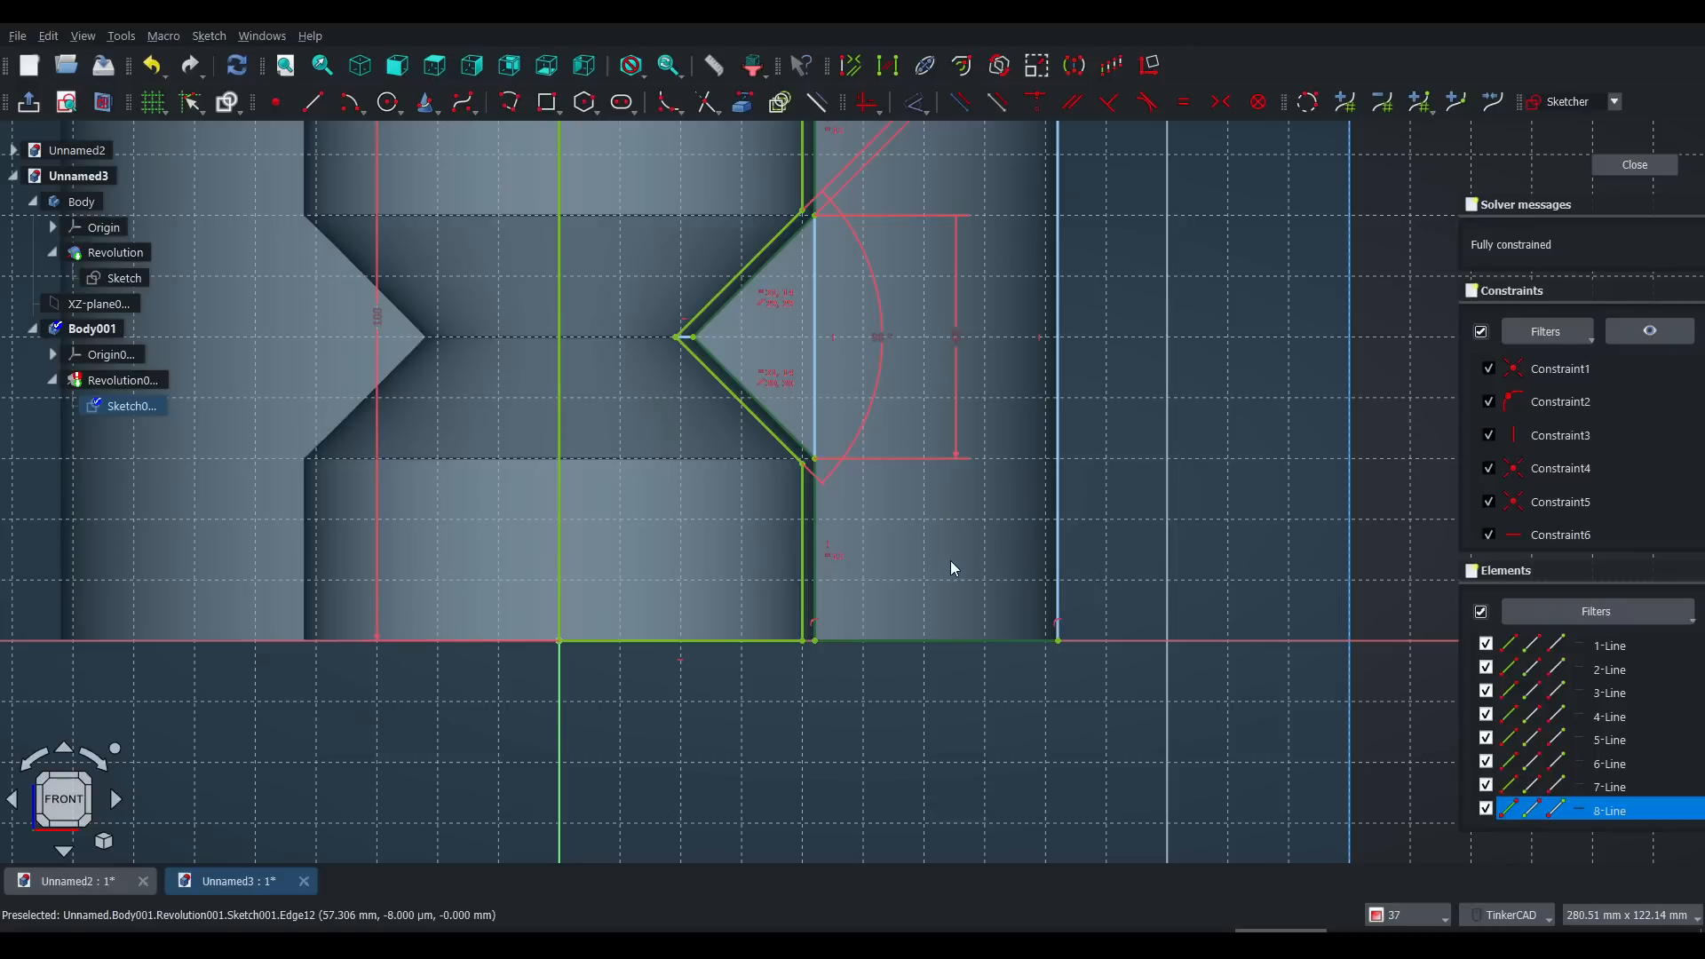
Step: Turn the bottom line of the outer profile in the copied sketch into construction geometry and close the sketch
{"action": "left_click", "coordinate": [821, 107]}
{"action": "scroll", "coordinate": [1009, 305], "scroll_direction": "down", "scroll_amount": 4}
{"action": "left_click", "coordinate": [1616, 168]}
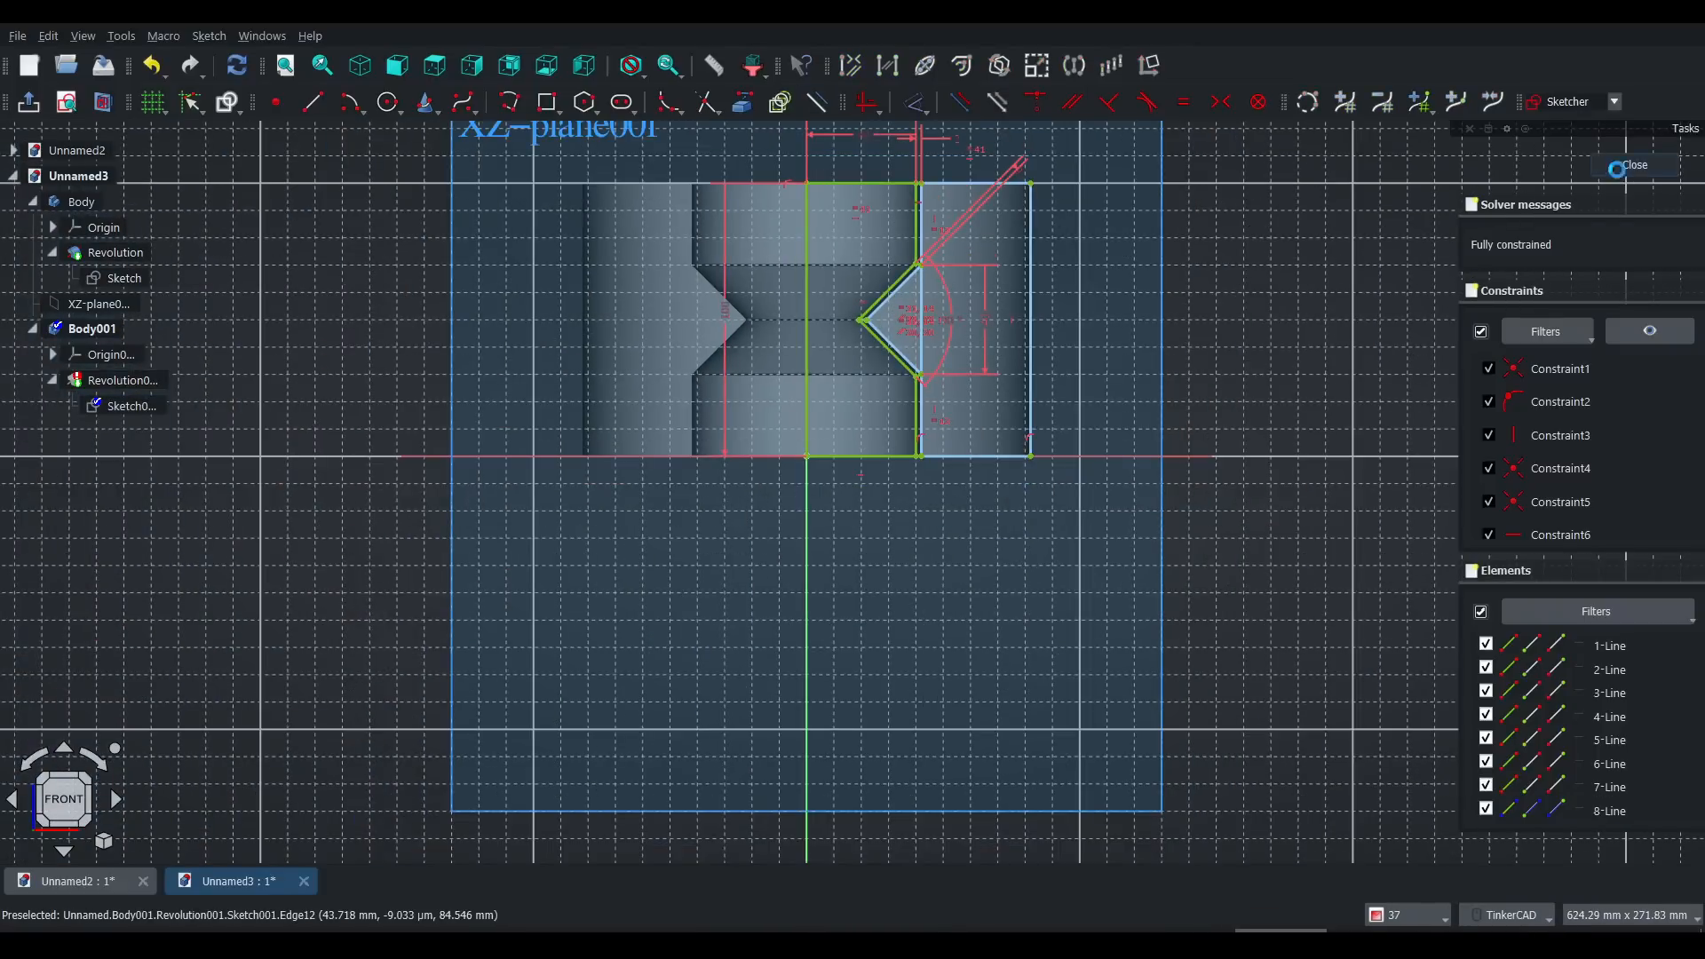
Step: Examine the gap between the two revolved bodies with the model clipped along X at offset 0
{"action": "scroll", "coordinate": [716, 435], "scroll_direction": "up", "scroll_amount": 4}
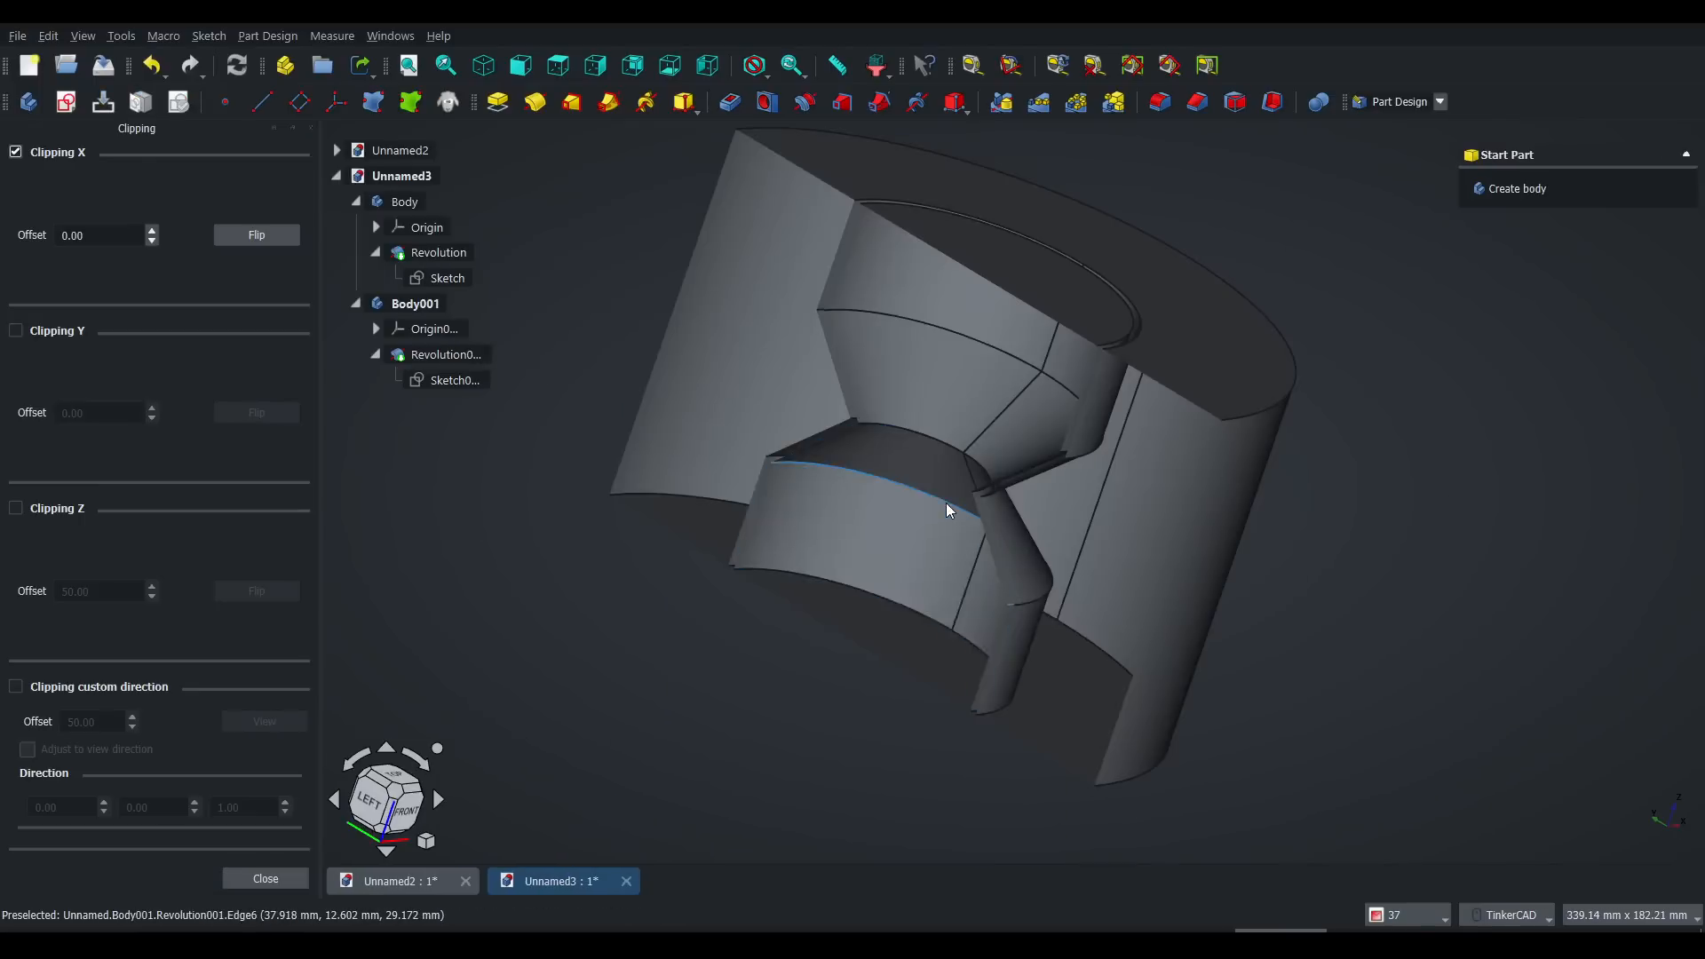
{"action": "scroll", "coordinate": [1147, 424], "scroll_direction": "up", "scroll_amount": 3}
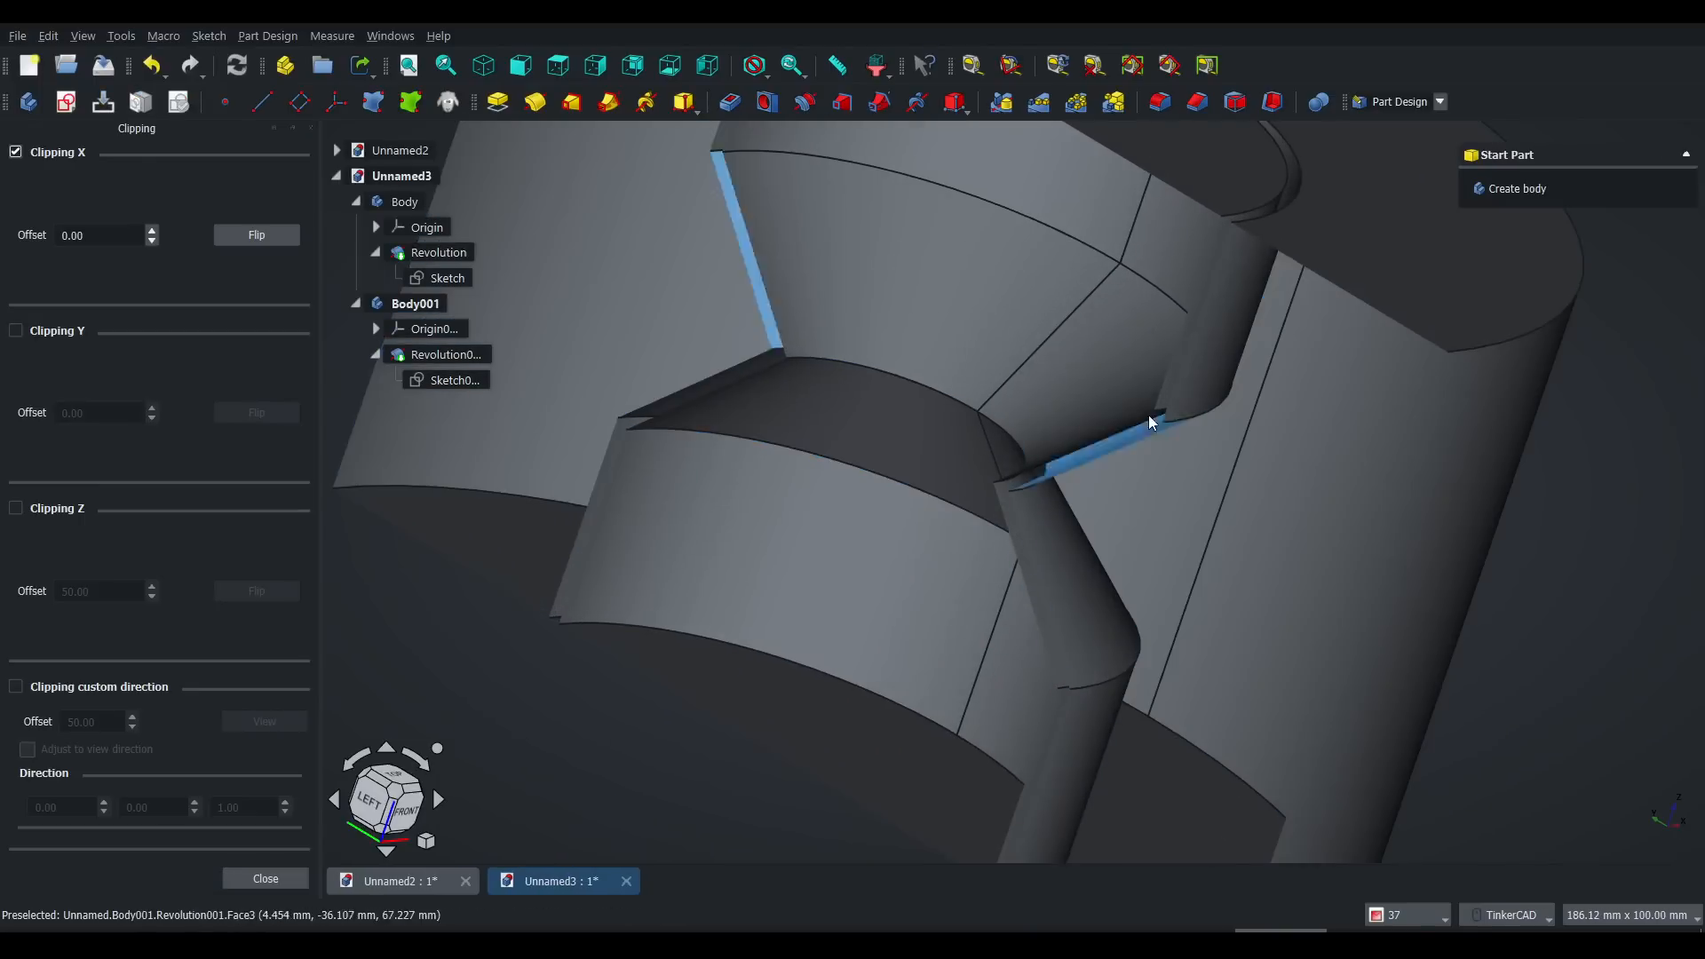
{"action": "scroll", "coordinate": [1148, 425], "scroll_direction": "down", "scroll_amount": 6}
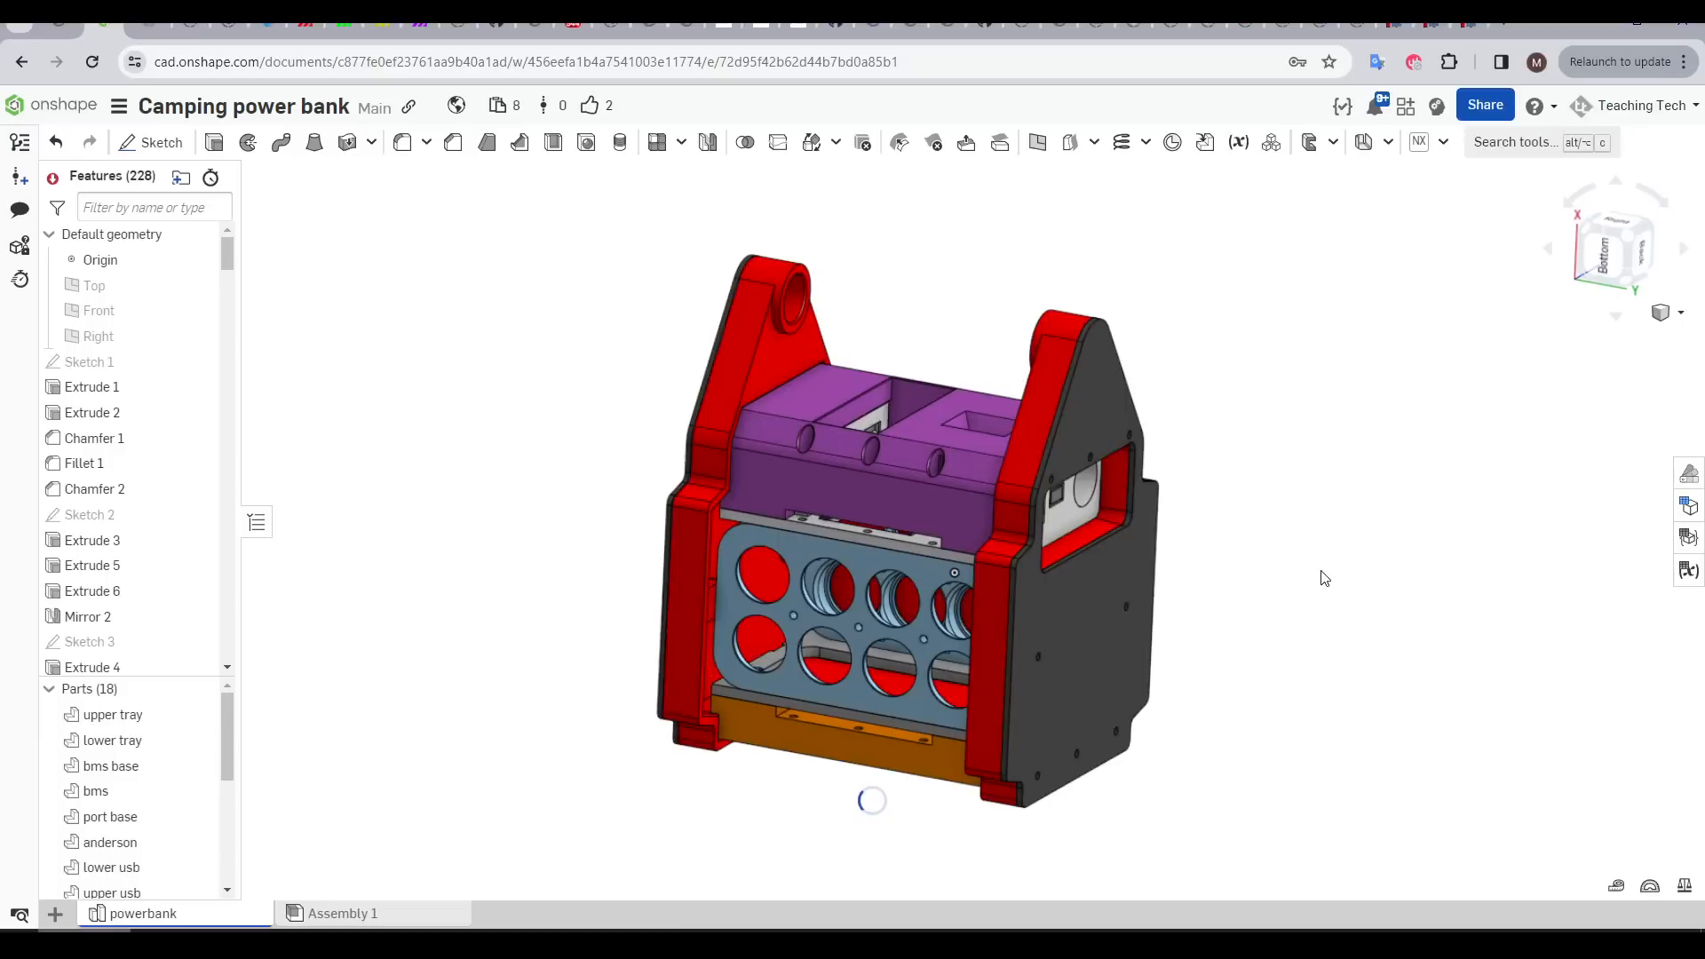
{"action": "right_click_drag", "start_coordinate": [1324, 578], "coordinate": [766, 641]}
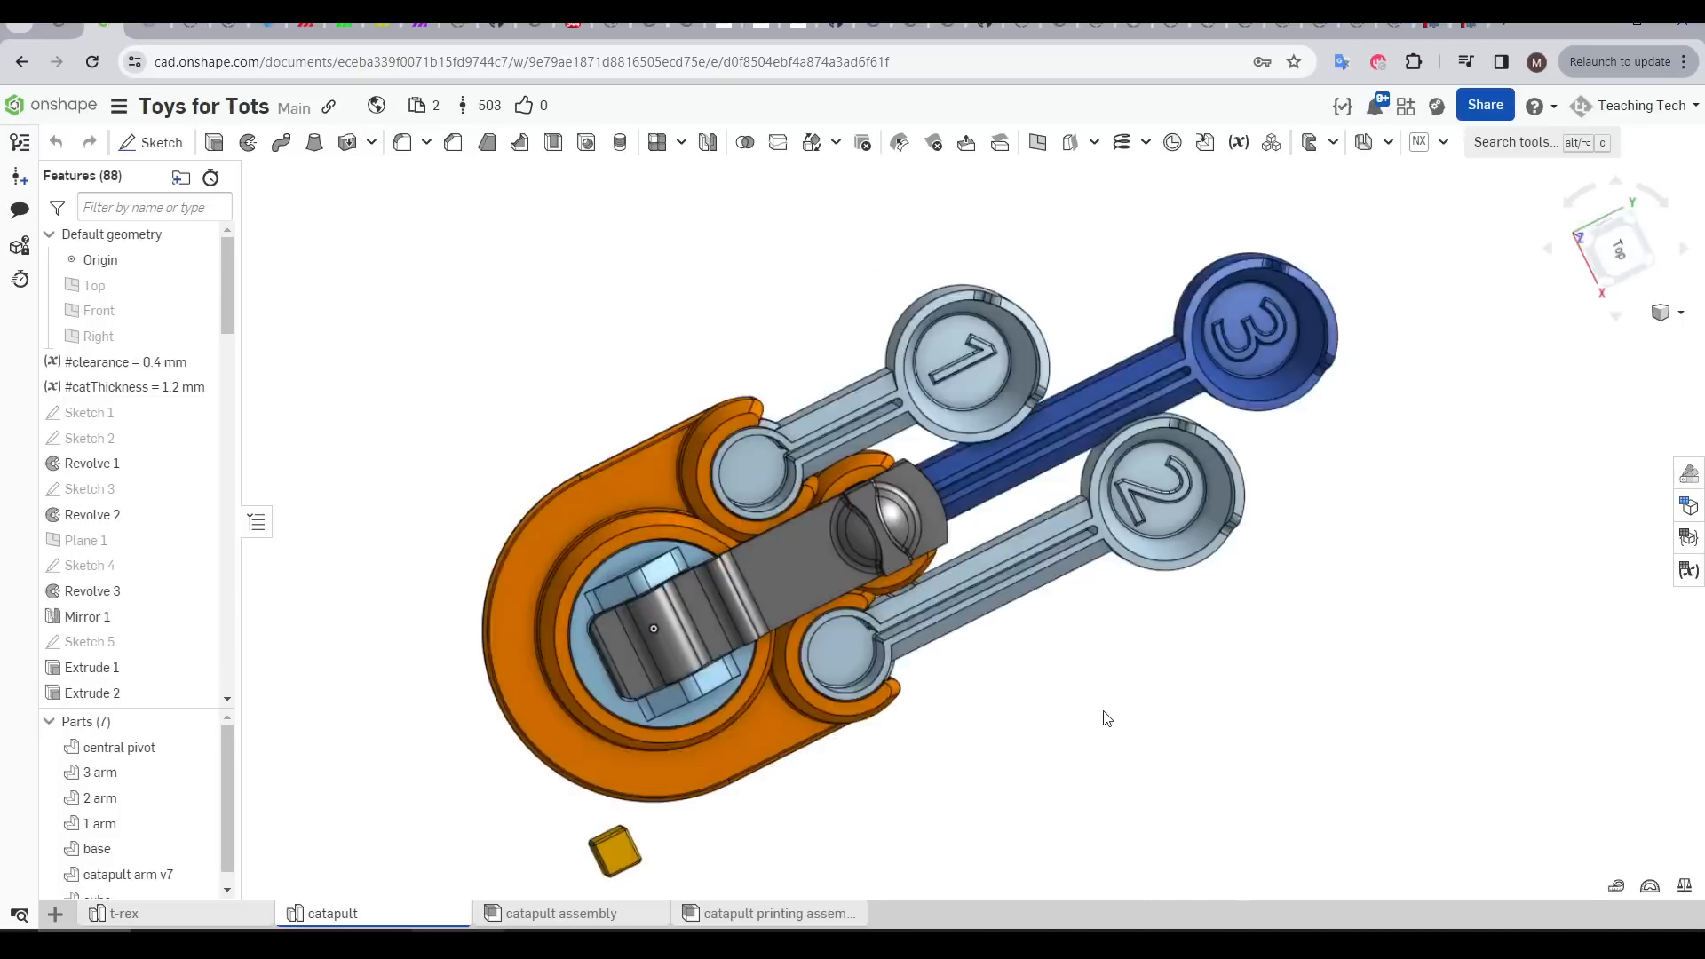
{"action": "right_click_drag", "start_coordinate": [1104, 715], "coordinate": [1060, 726]}
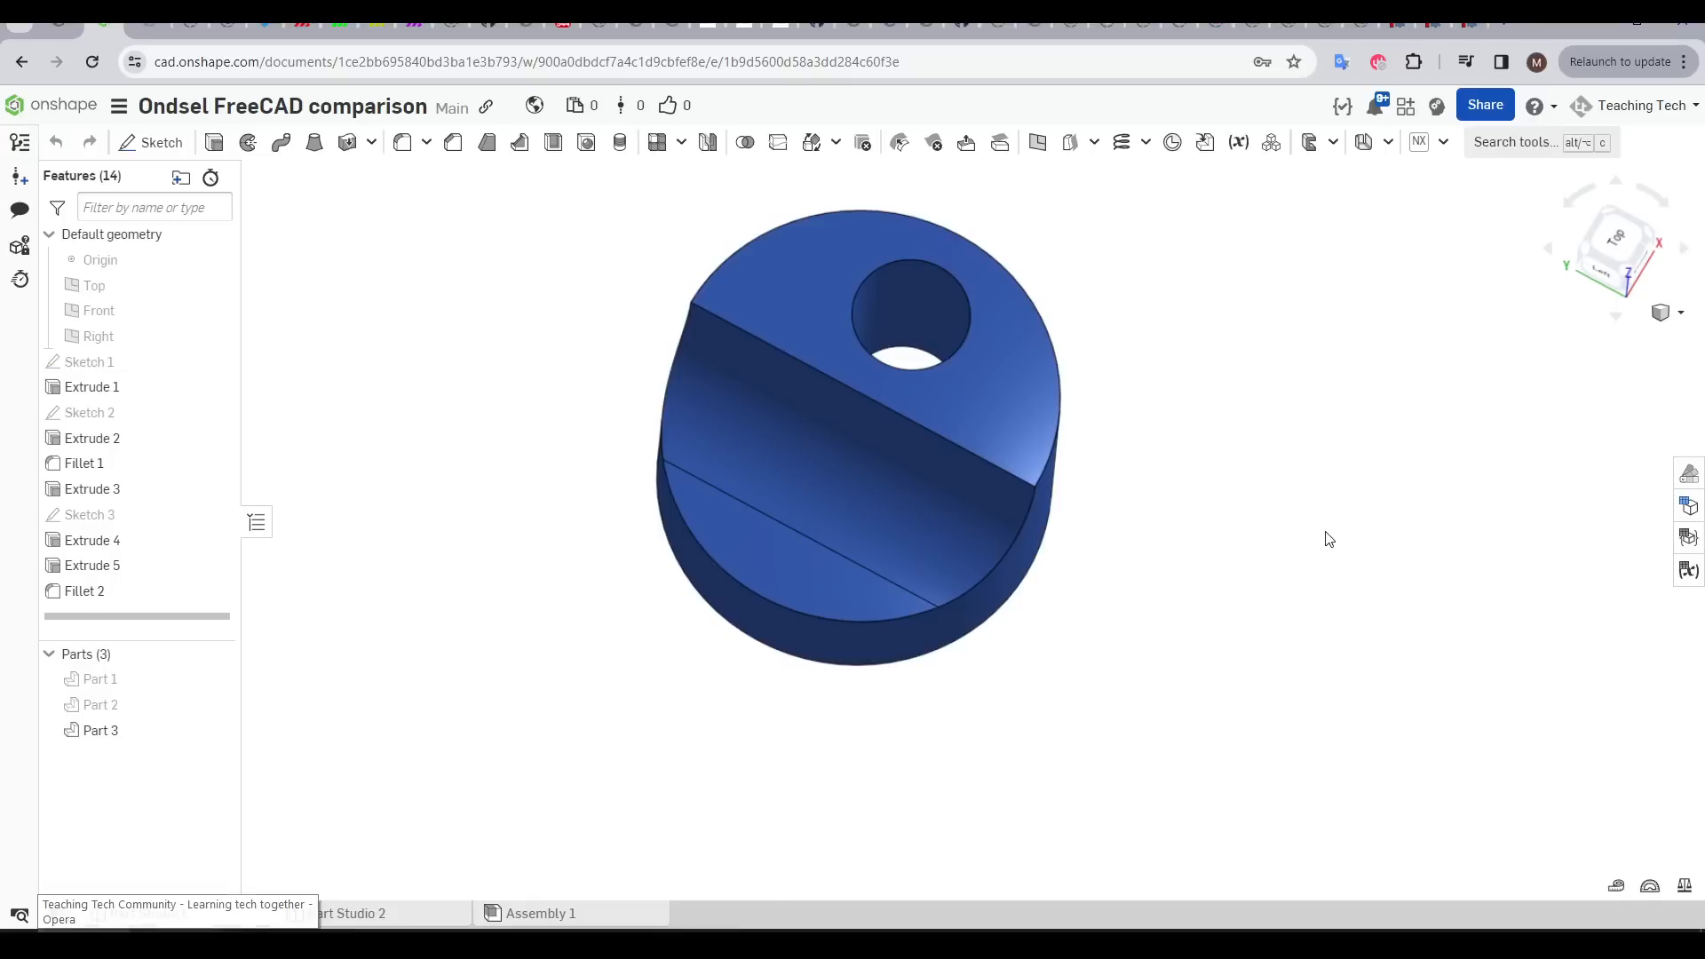
Step: In Onshape's Ondsel FreeCAD comparison document, mirror the stepped disc about its flat underside, adding the copy to the same part
{"action": "left_click", "coordinate": [708, 143]}
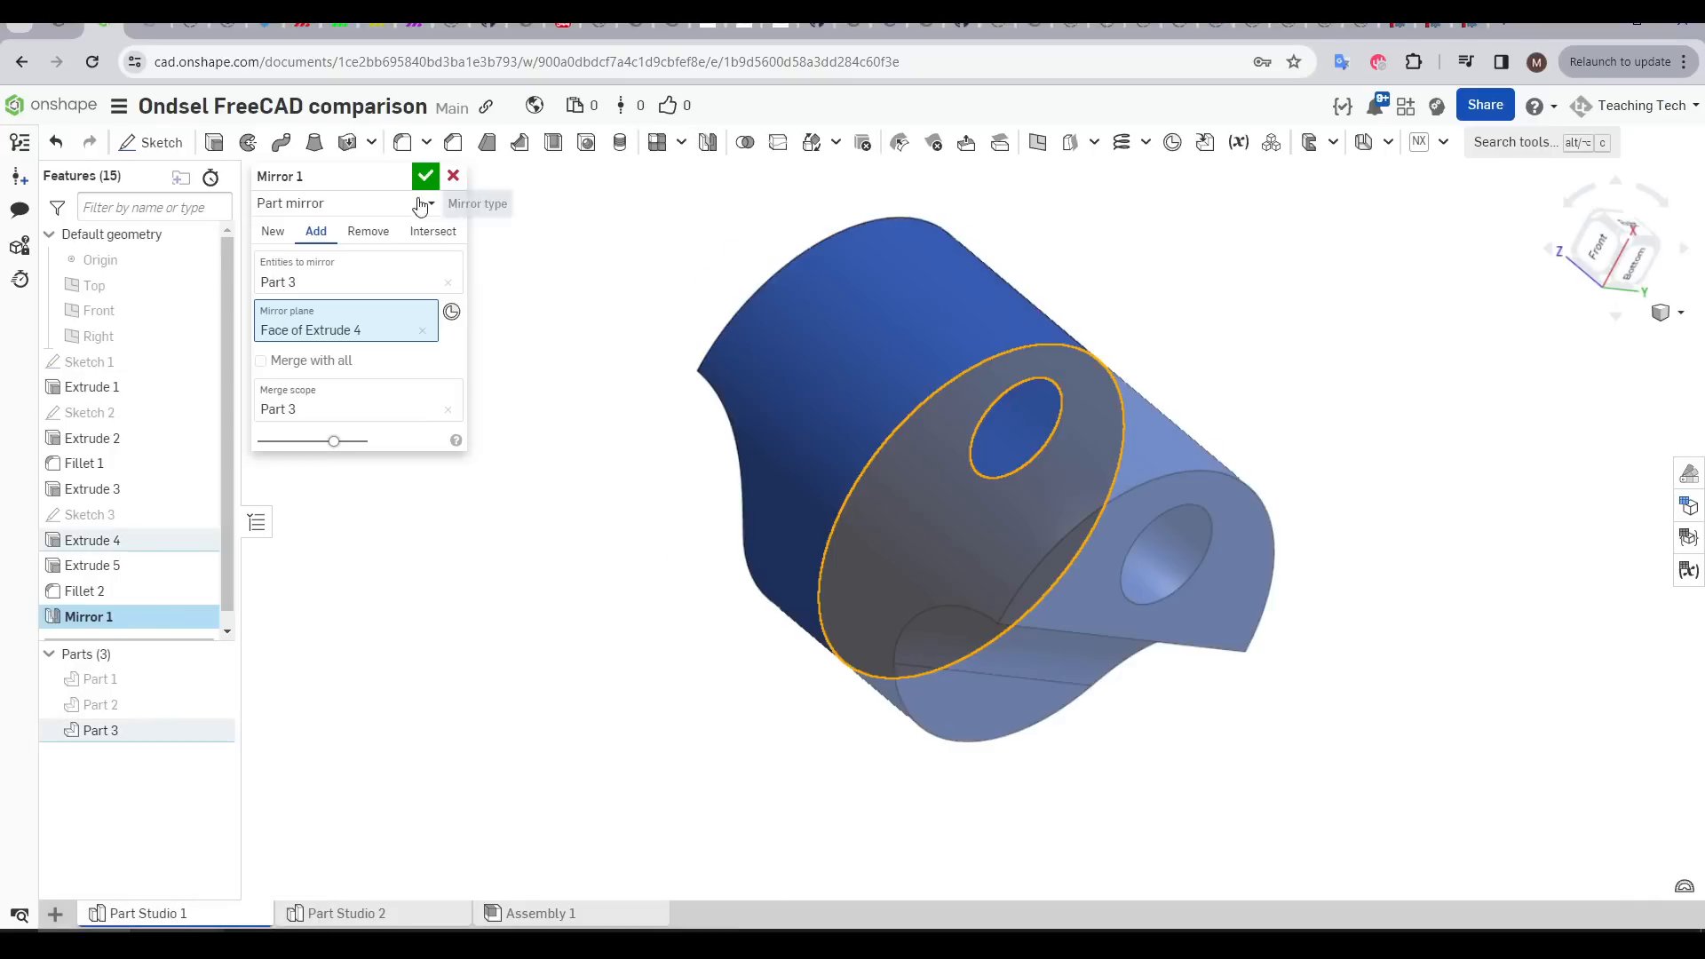
{"action": "left_click", "coordinate": [425, 175]}
{"action": "right_click_drag", "start_coordinate": [445, 202], "coordinate": [833, 456]}
{"action": "middle_click_drag", "start_coordinate": [847, 427], "coordinate": [855, 460]}
{"action": "scroll", "coordinate": [856, 460], "scroll_direction": "up", "scroll_amount": 2}
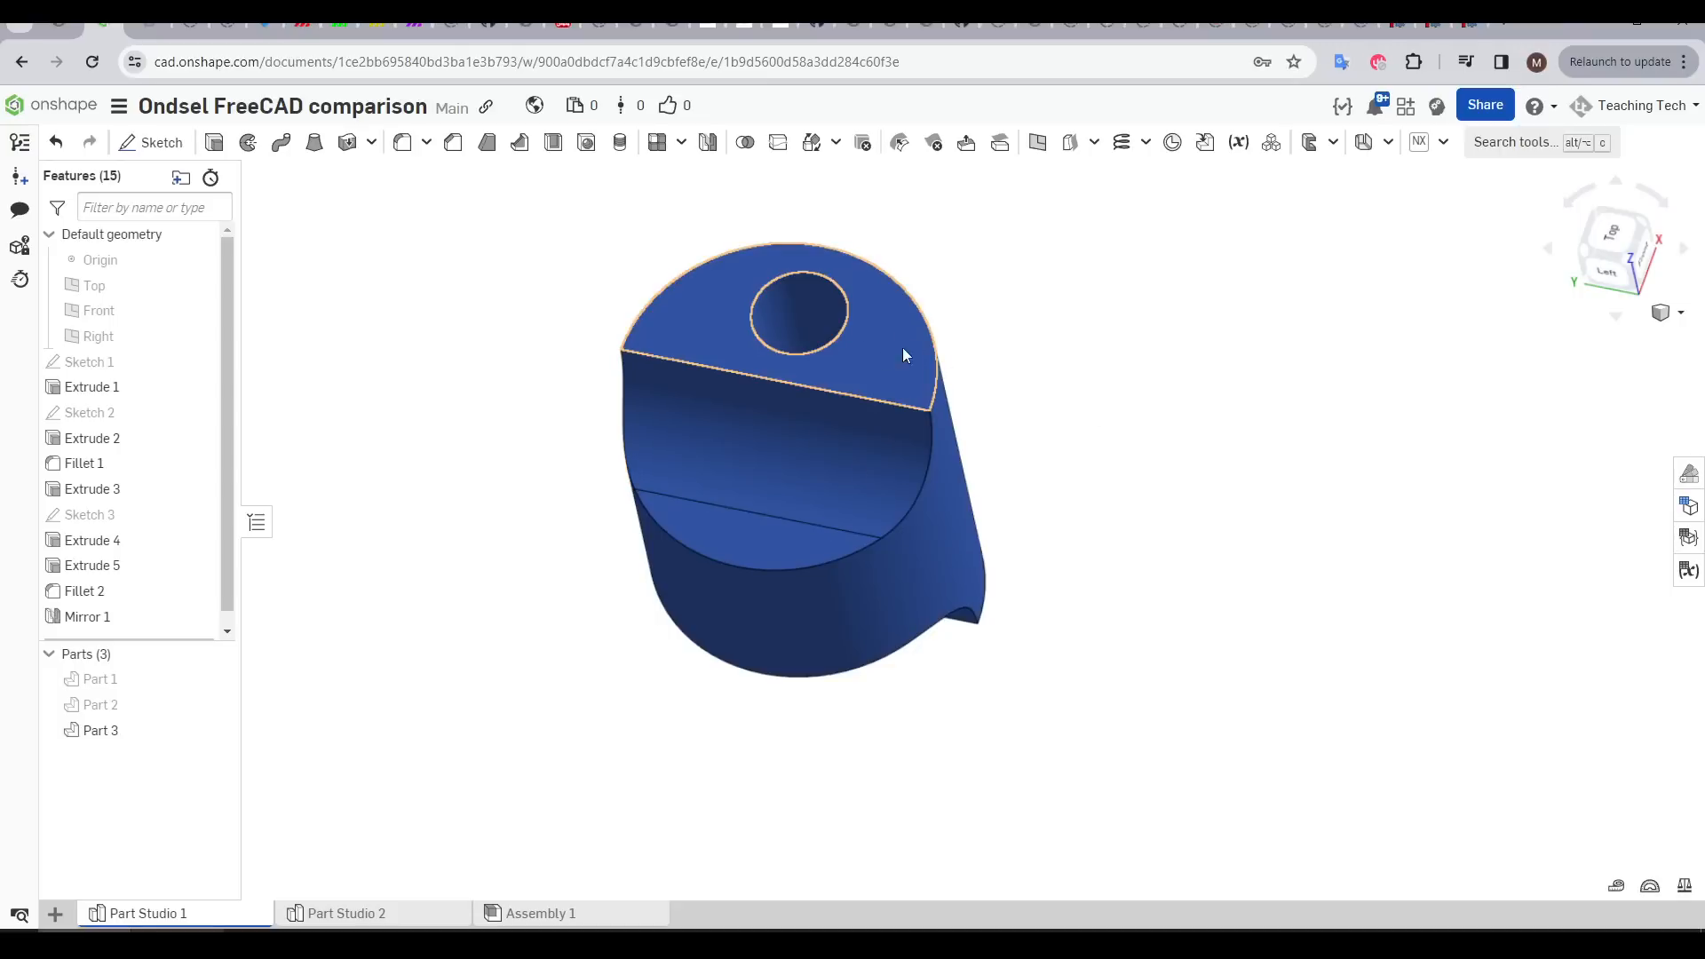
{"action": "right_click_drag", "start_coordinate": [1137, 483], "coordinate": [1071, 451]}
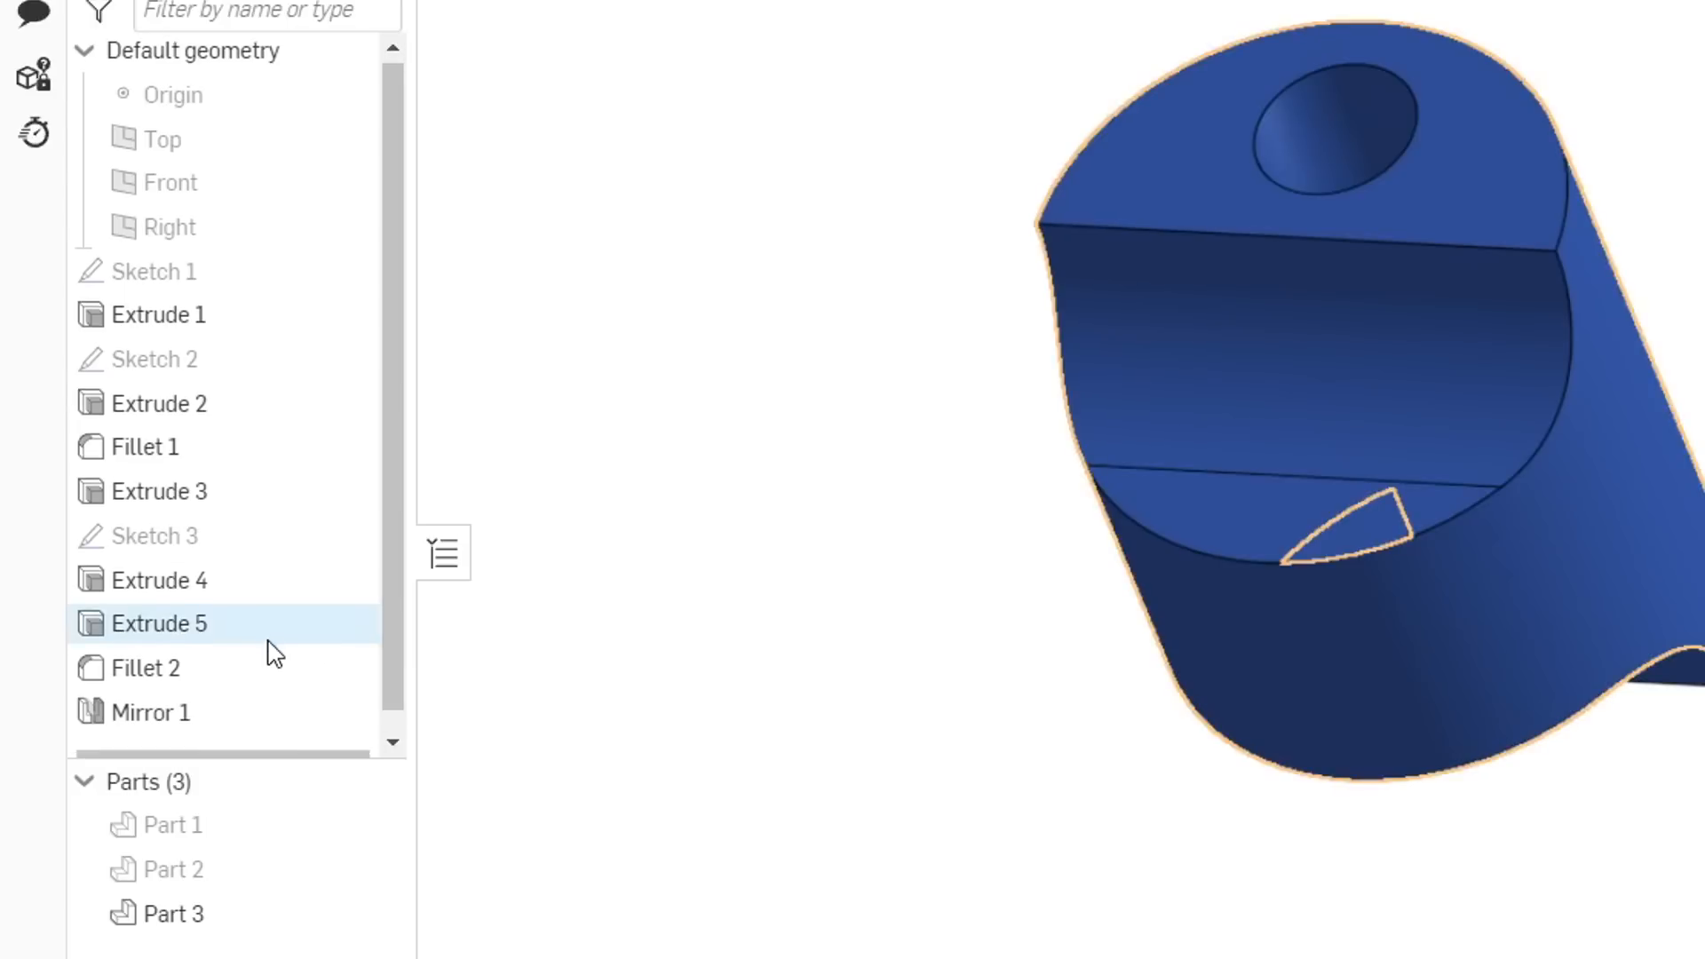
Step: Roll the feature history back before the mirror to add a small hole beside the large one, and roll it forward past the mirror
{"action": "scroll", "coordinate": [157, 582], "scroll_direction": "down", "scroll_amount": 1}
{"action": "left_click_drag", "start_coordinate": [297, 751], "coordinate": [802, 696]}
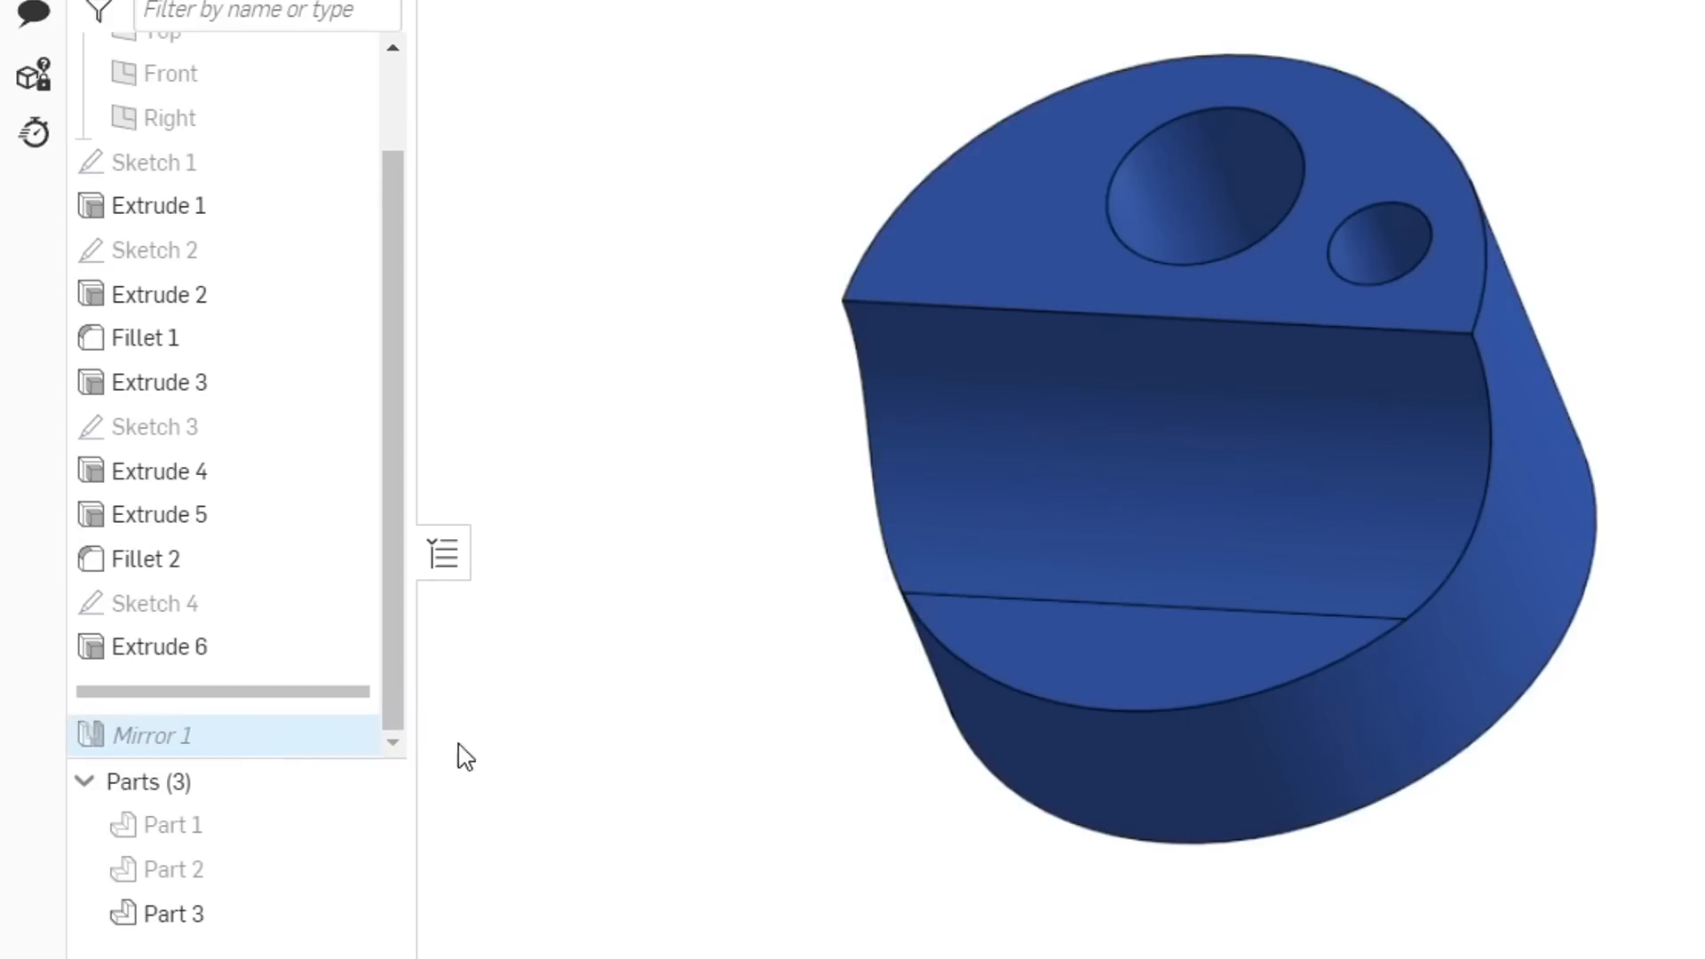
{"action": "left_click_drag", "start_coordinate": [286, 748], "coordinate": [293, 751]}
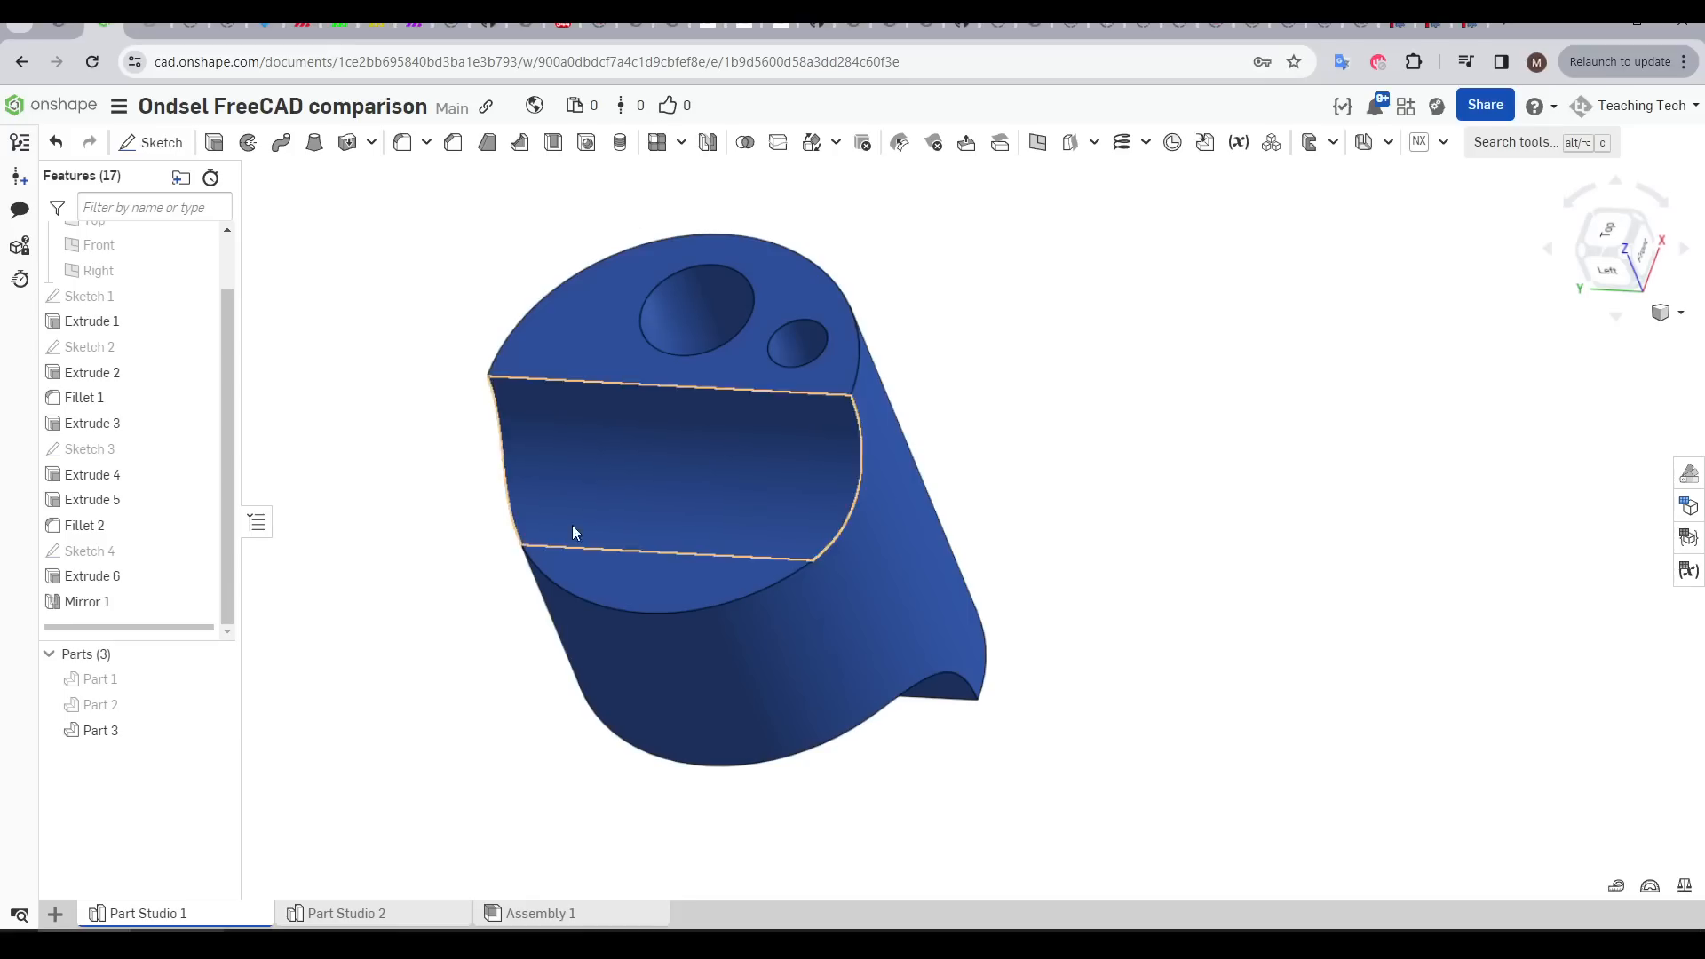
{"action": "right_click_drag", "start_coordinate": [1282, 606], "coordinate": [1141, 482]}
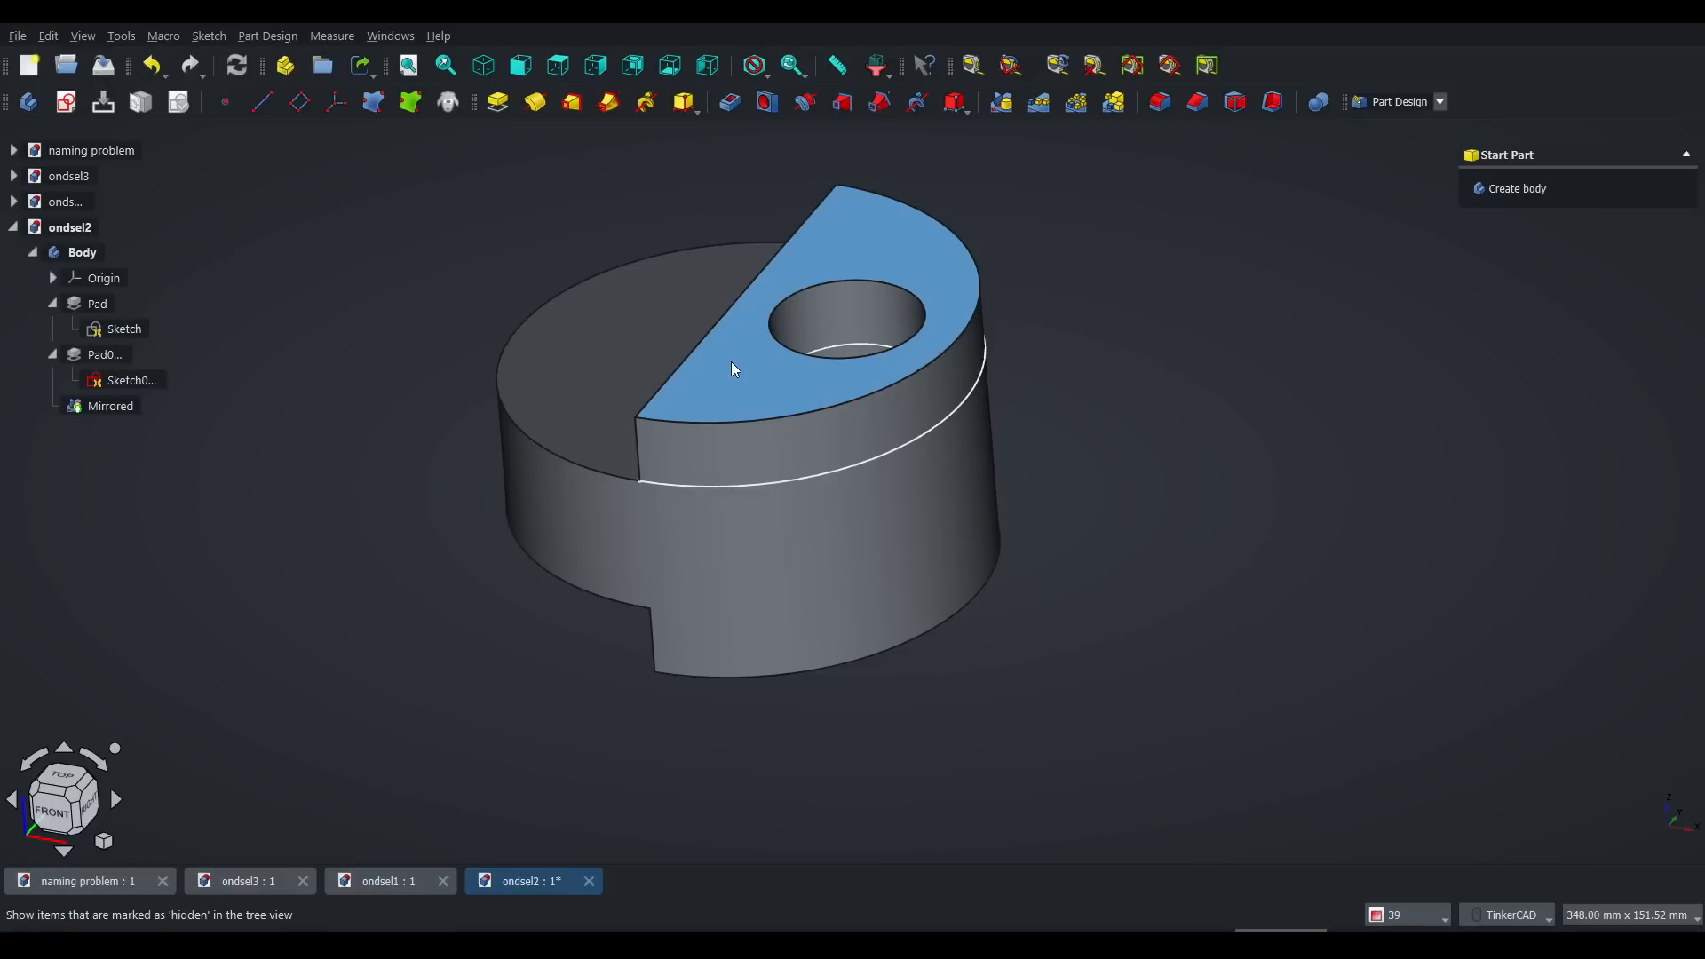
Step: In the ondsel2 document, look through the commands offered for the Mirrored feature of the stepped disc
{"action": "left_click", "coordinate": [128, 406]}
{"action": "right_click", "coordinate": [129, 408]}
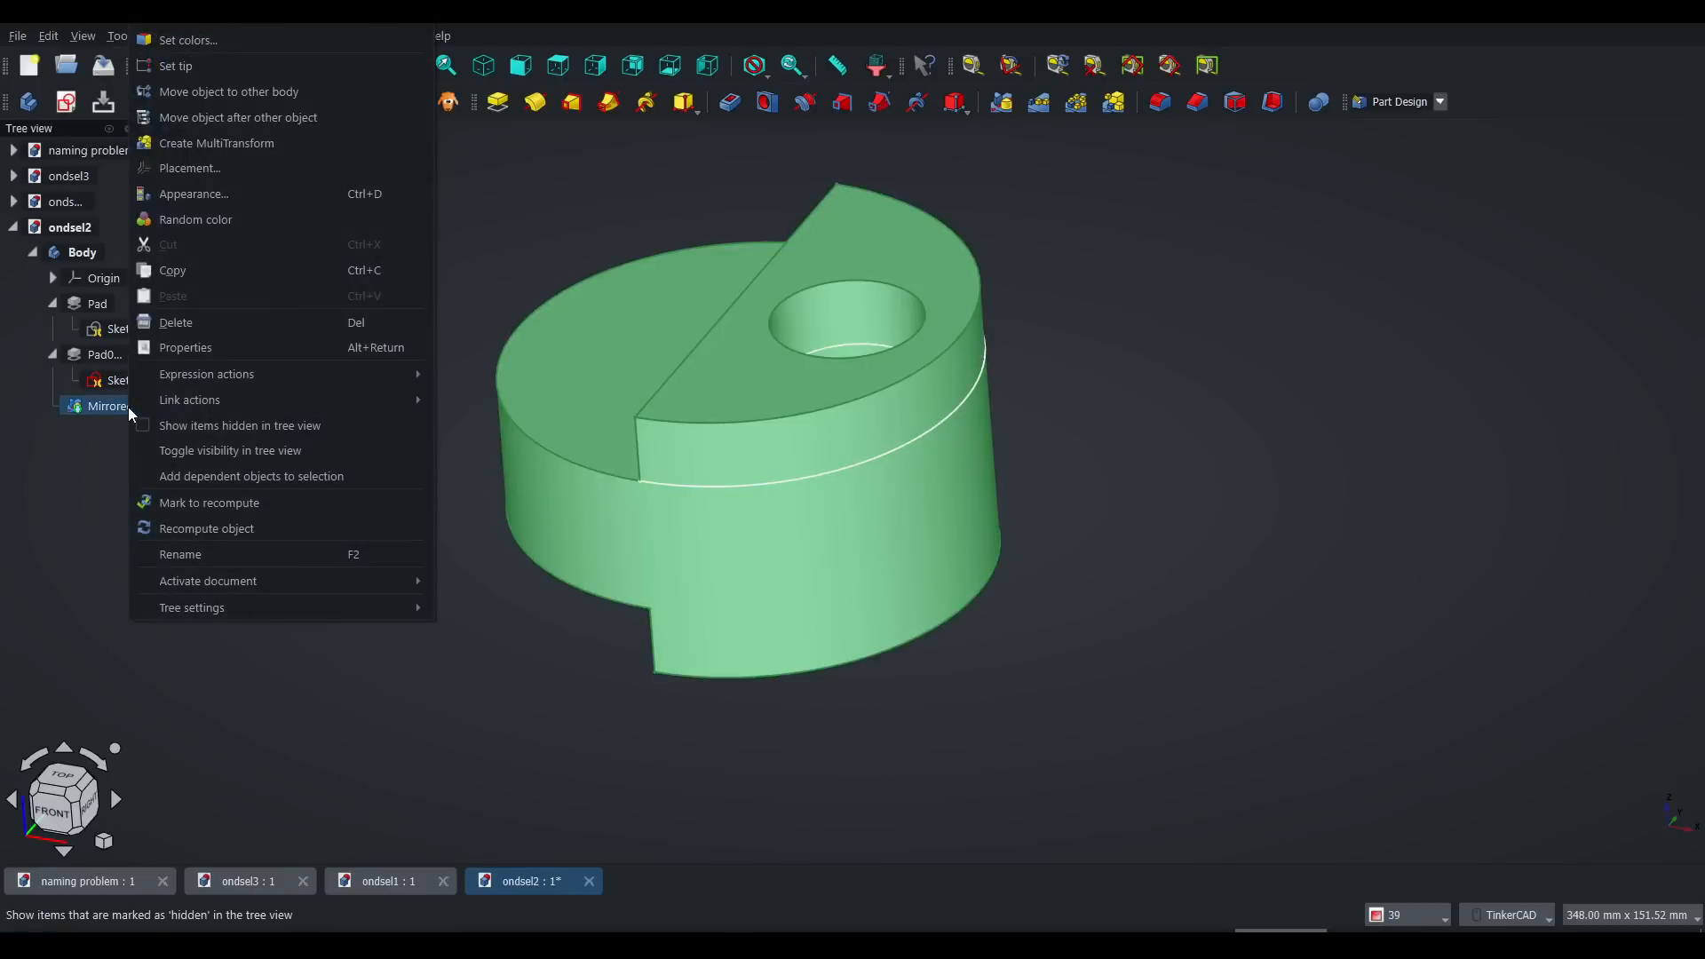
{"action": "mouse_move", "coordinate": [274, 369]}
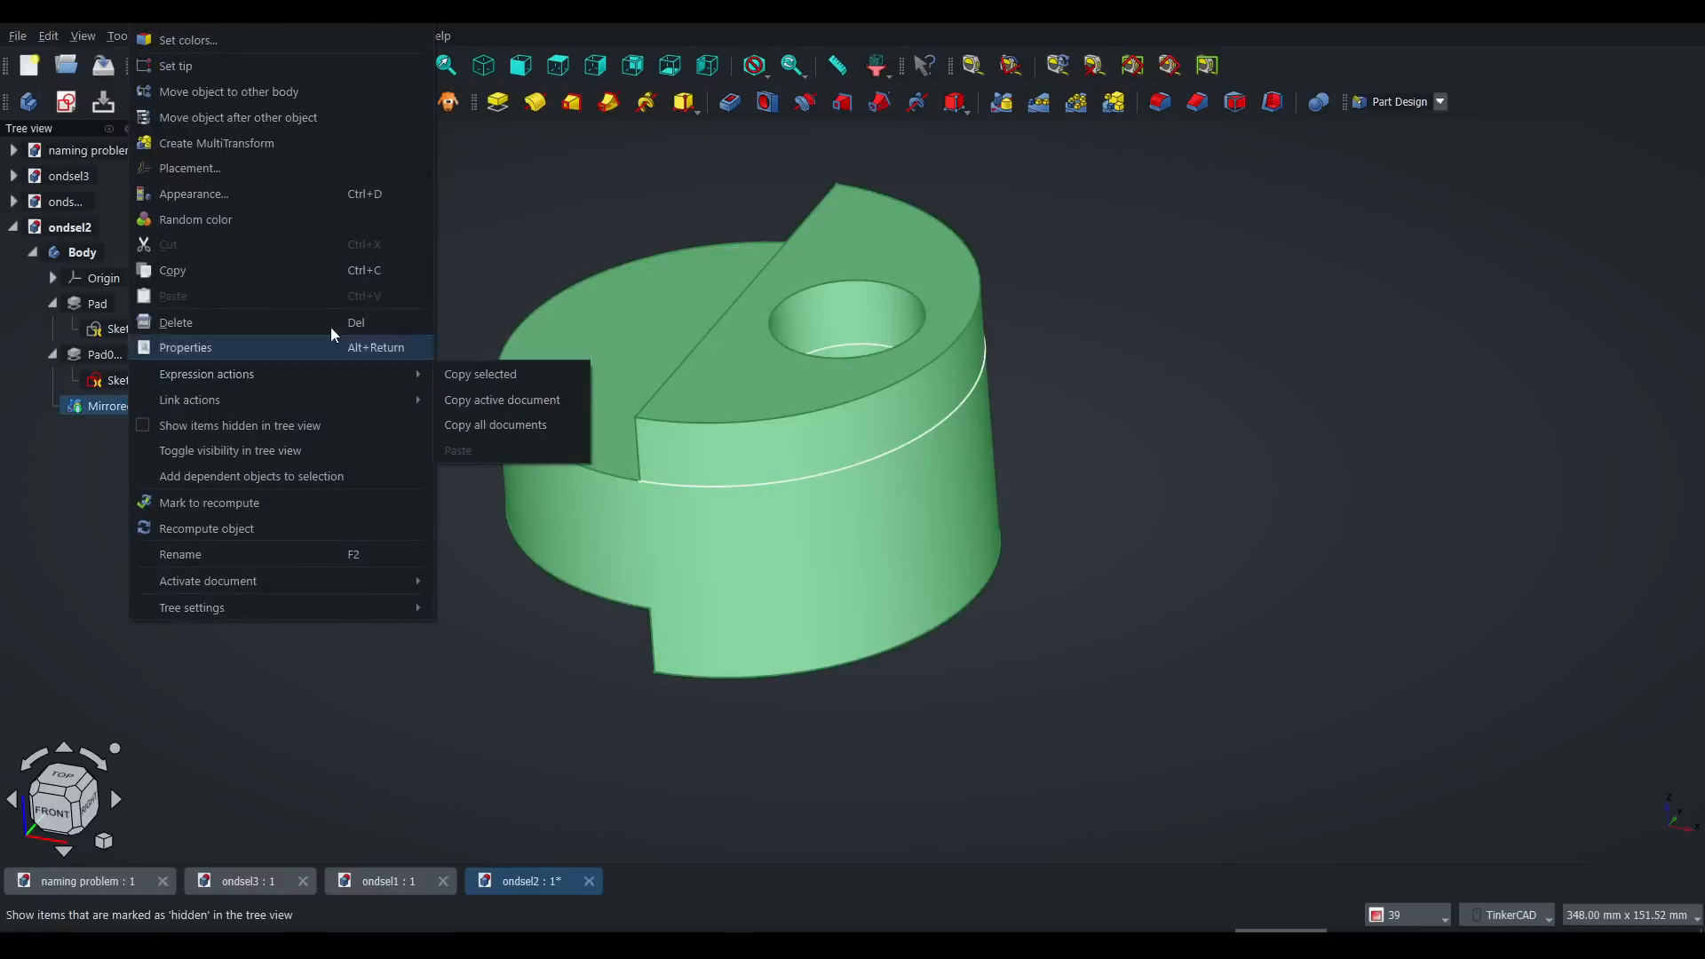
{"action": "left_click", "coordinate": [444, 349]}
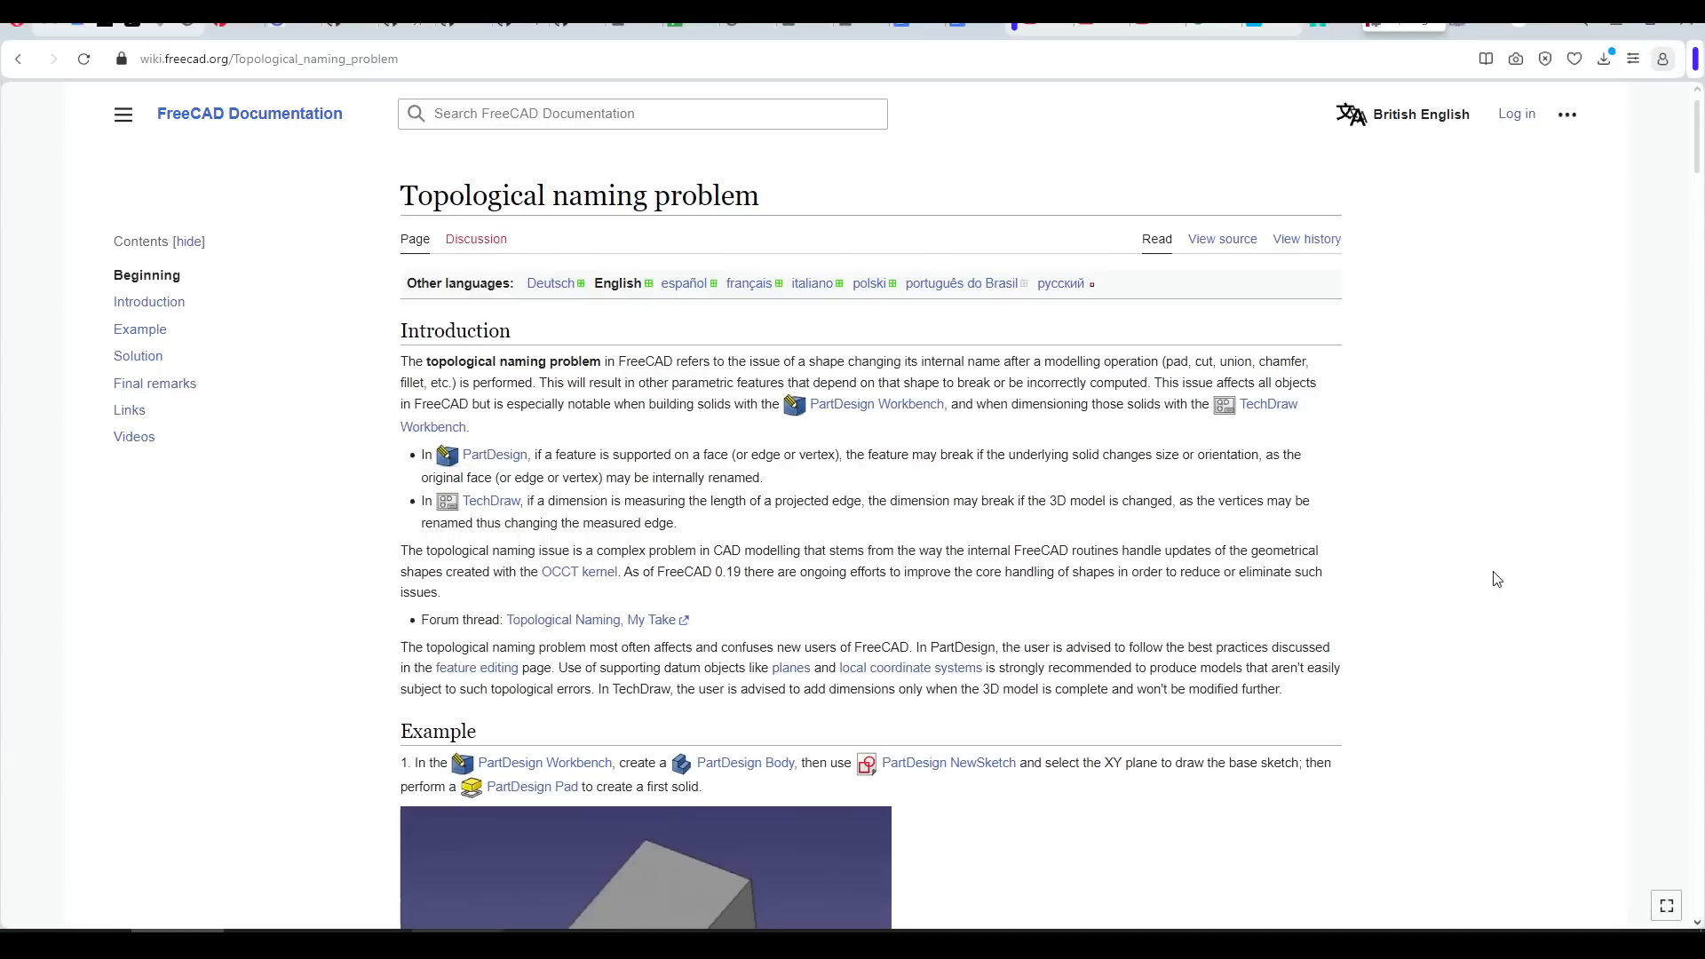
Step: In the Unnamed2 model, reshape the second pad's sketch by moving its far short edge outward to demonstrate the topological naming problem
{"action": "scroll", "coordinate": [1497, 579], "scroll_direction": "down", "scroll_amount": 7}
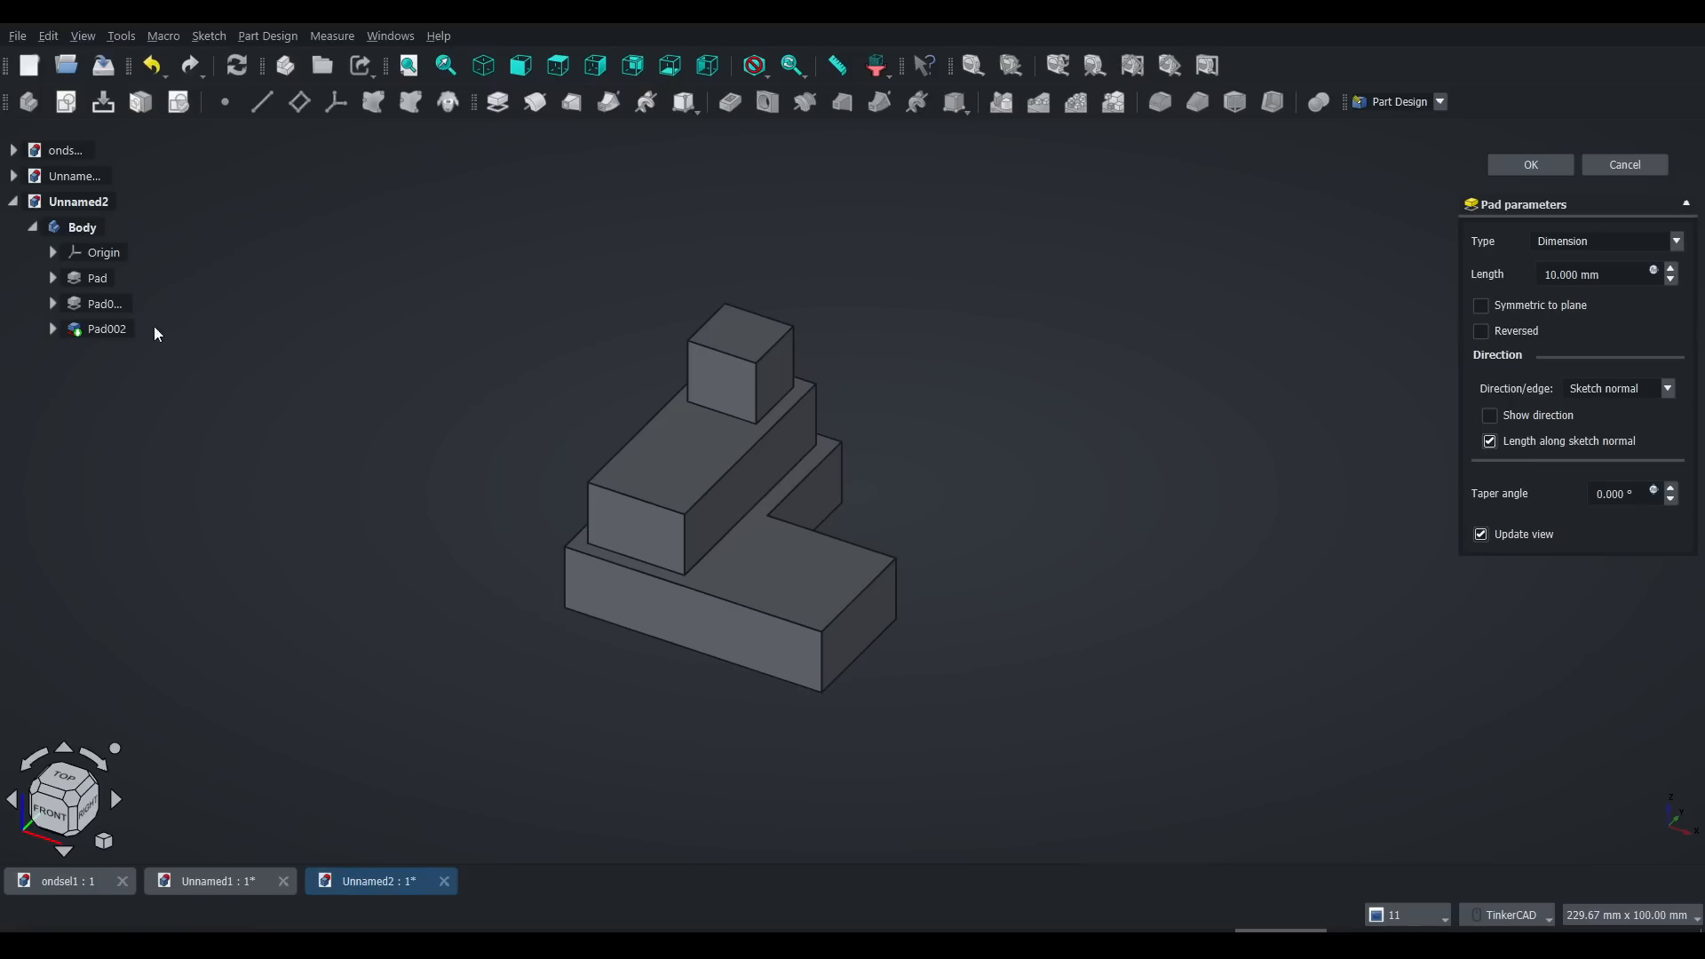
{"action": "left_click", "coordinate": [53, 304]}
{"action": "double_click", "coordinate": [135, 329]}
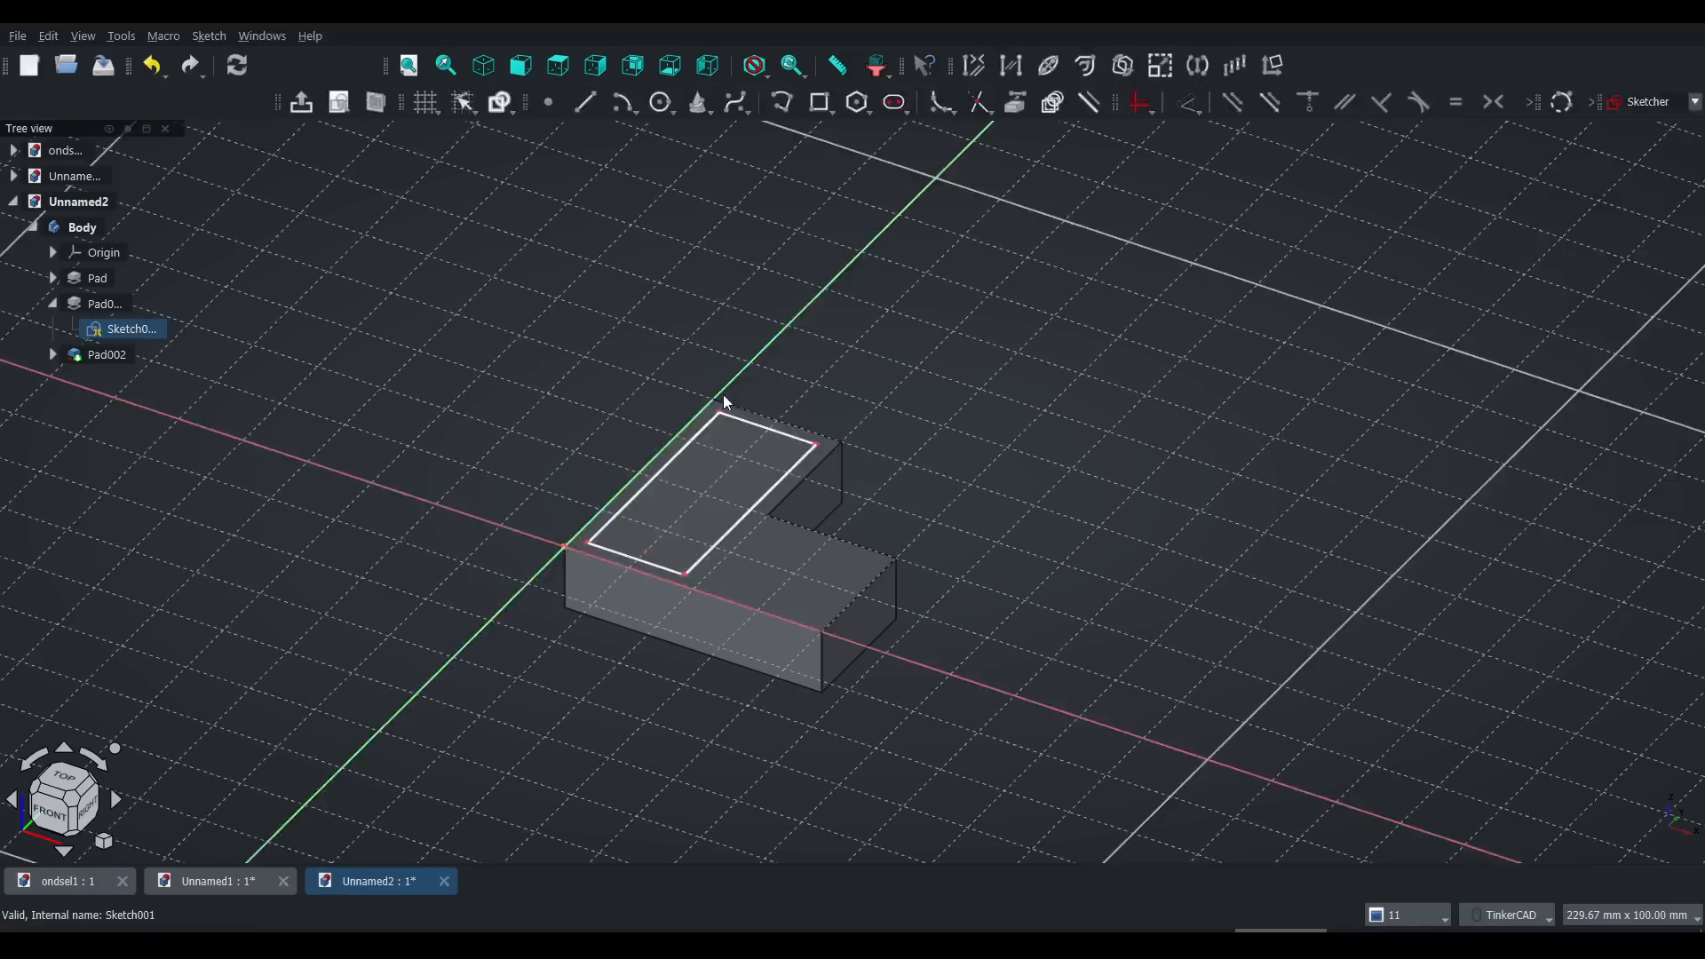
{"action": "left_click_drag", "start_coordinate": [764, 414], "coordinate": [772, 337]}
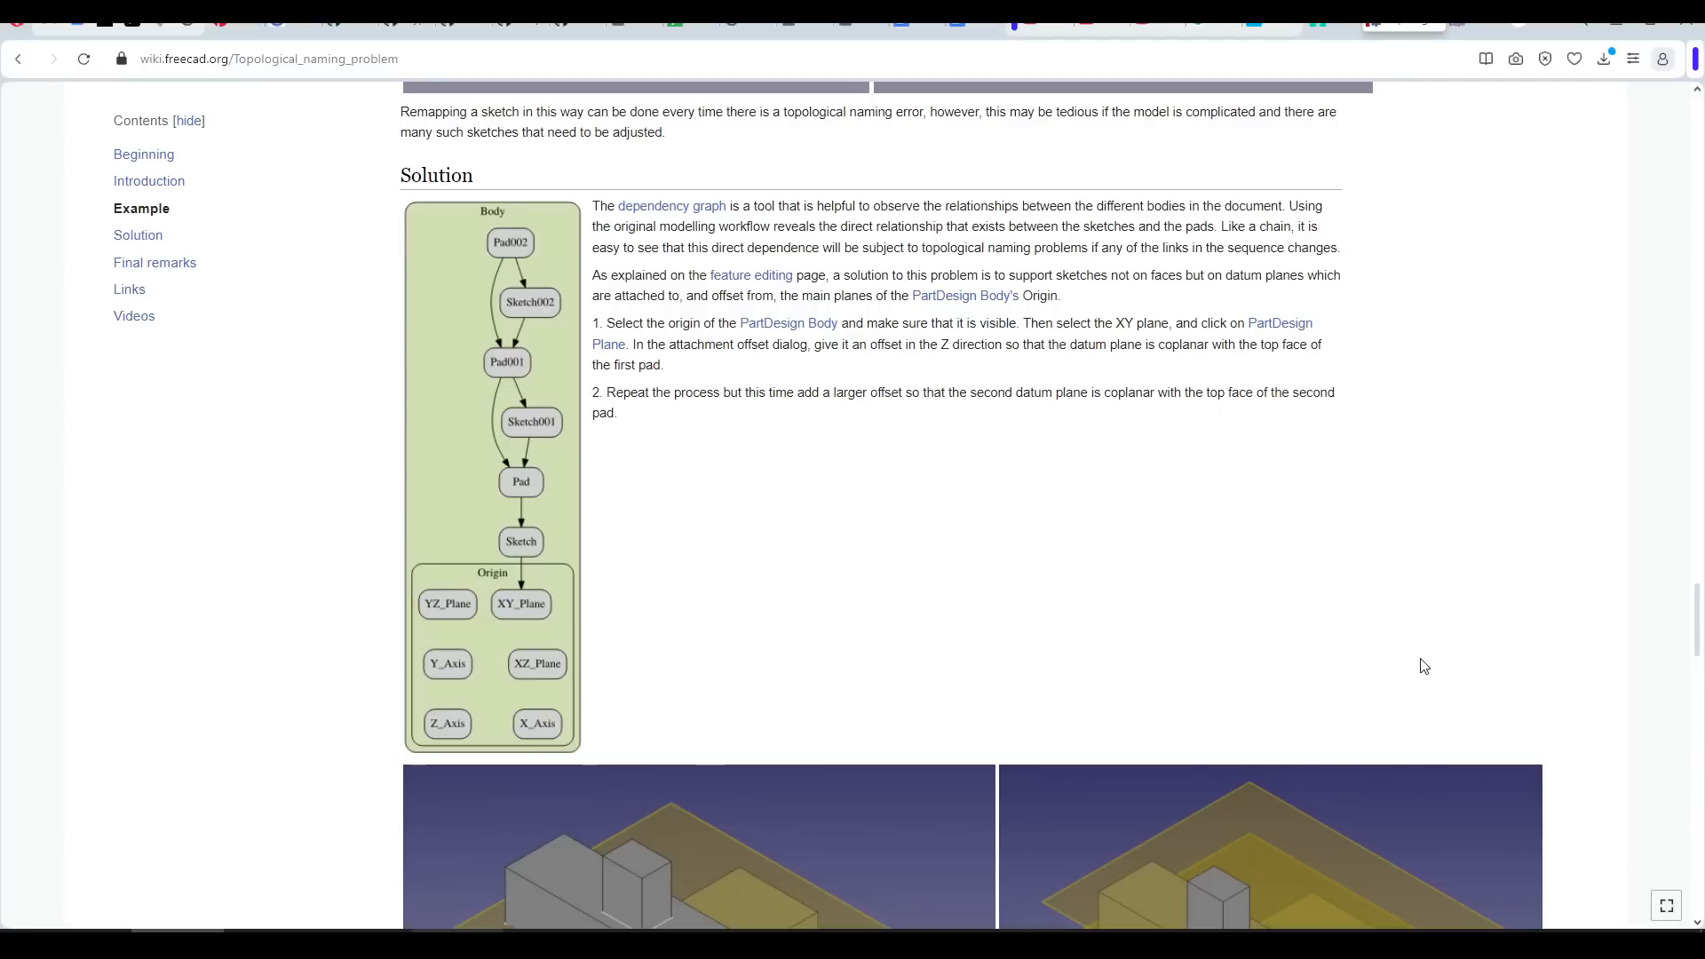
Step: Read the Solution section about supporting sketches on datum planes in the FreeCAD wiki's Topological naming problem article
{"action": "scroll", "coordinate": [1423, 666], "scroll_direction": "down", "scroll_amount": 12}
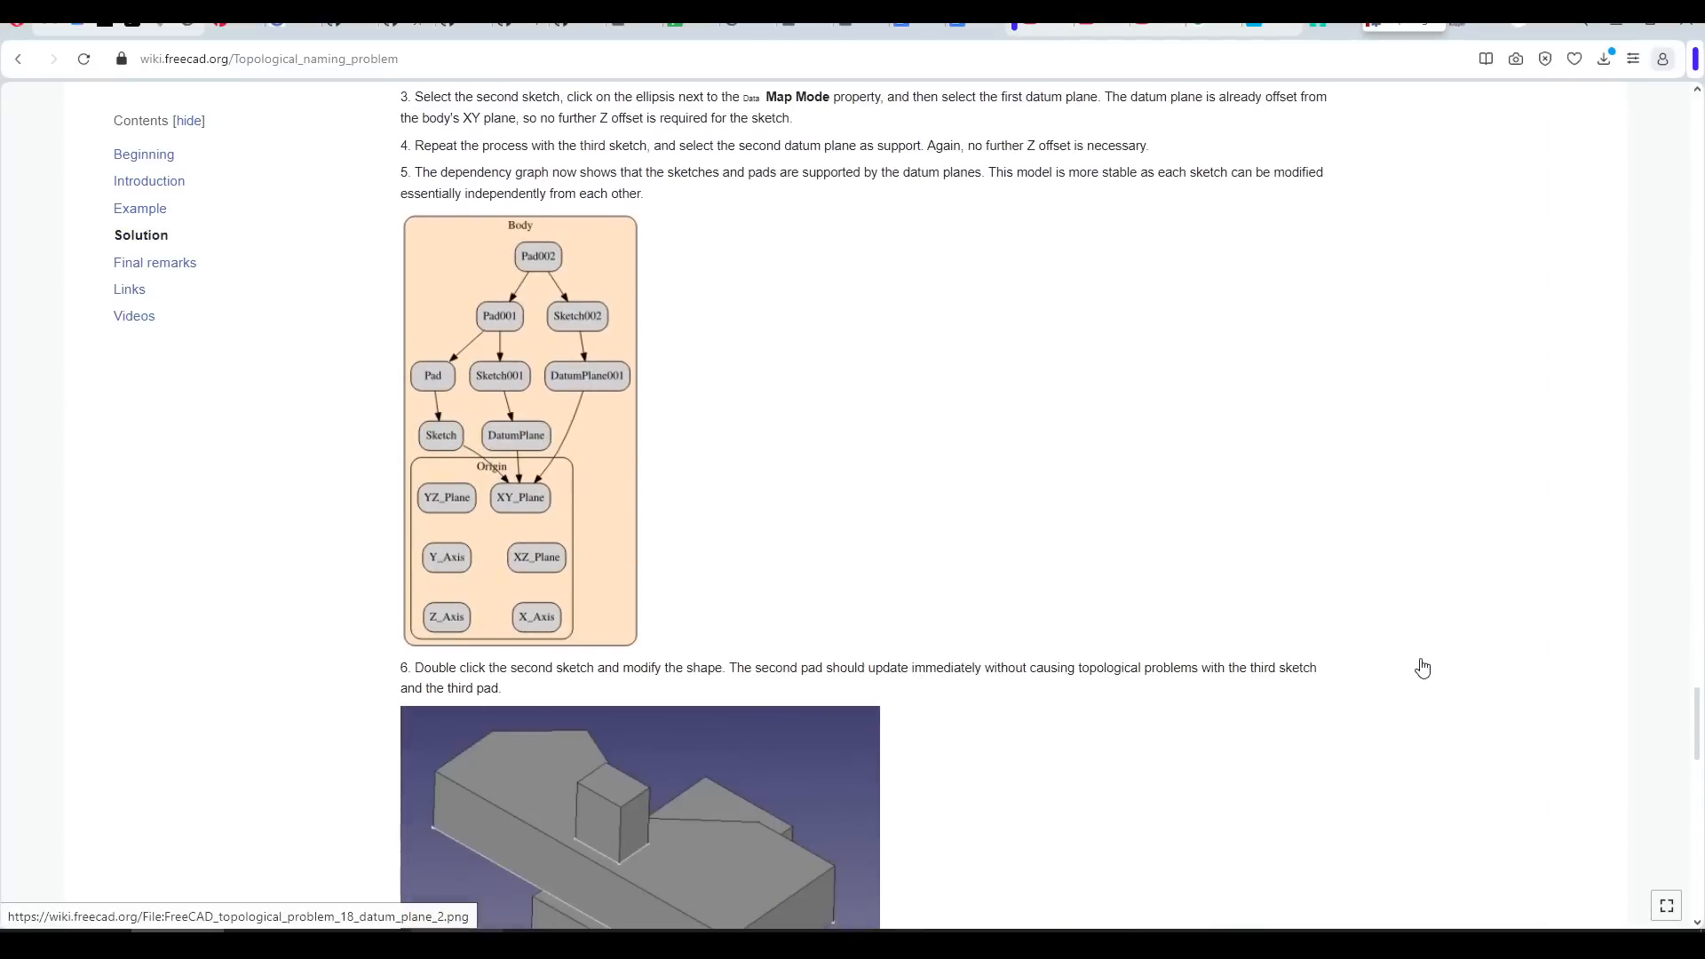
{"action": "scroll", "coordinate": [1424, 666], "scroll_direction": "down", "scroll_amount": 9}
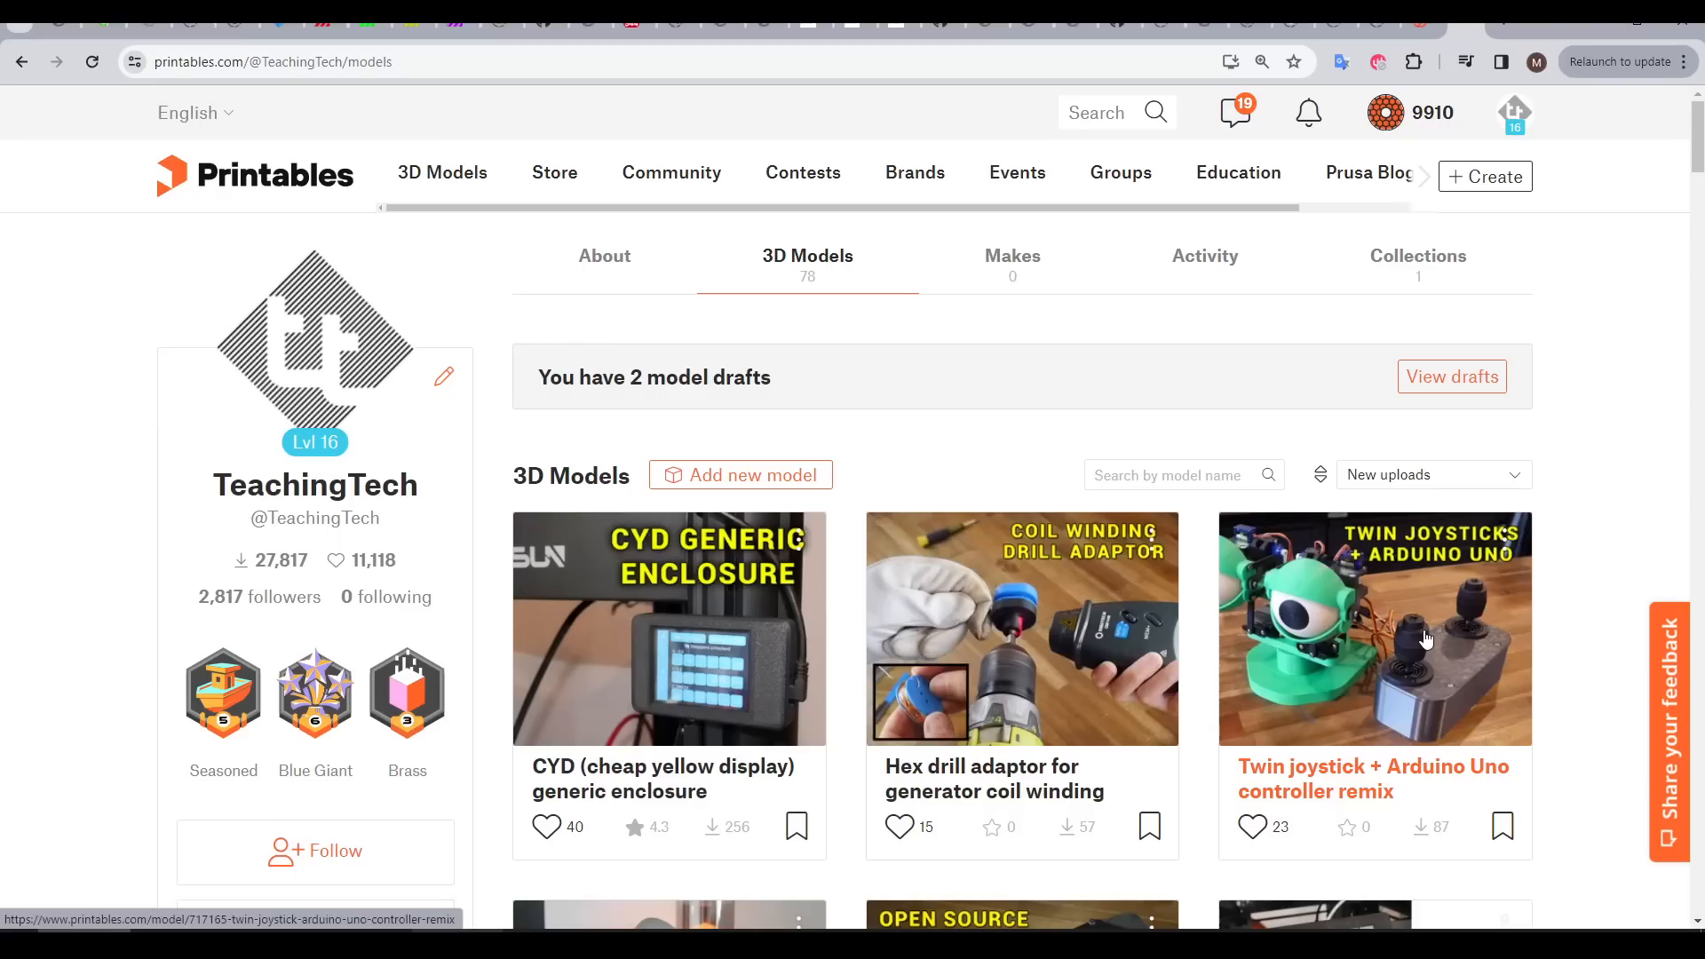
Step: Browse the TeachingTech models on Printables and the Teaching Tech 3D Printer Calibration page's introduction
{"action": "scroll", "coordinate": [1456, 658], "scroll_direction": "down", "scroll_amount": 8}
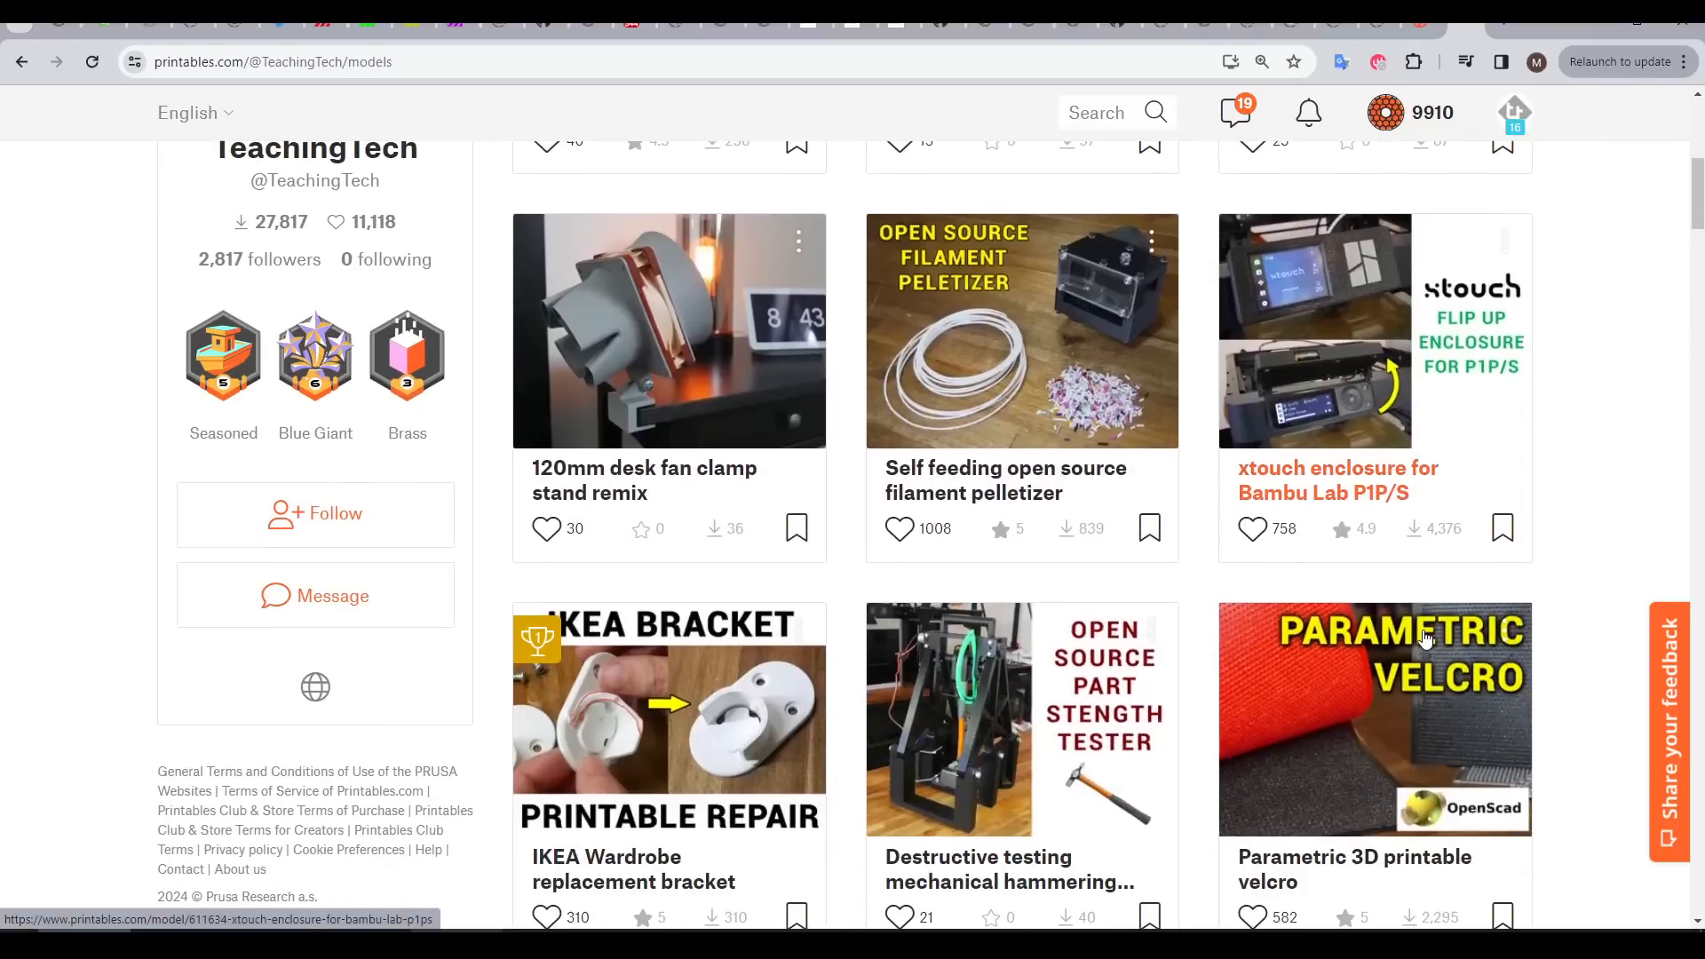
{"action": "scroll", "coordinate": [1456, 657], "scroll_direction": "down", "scroll_amount": 14}
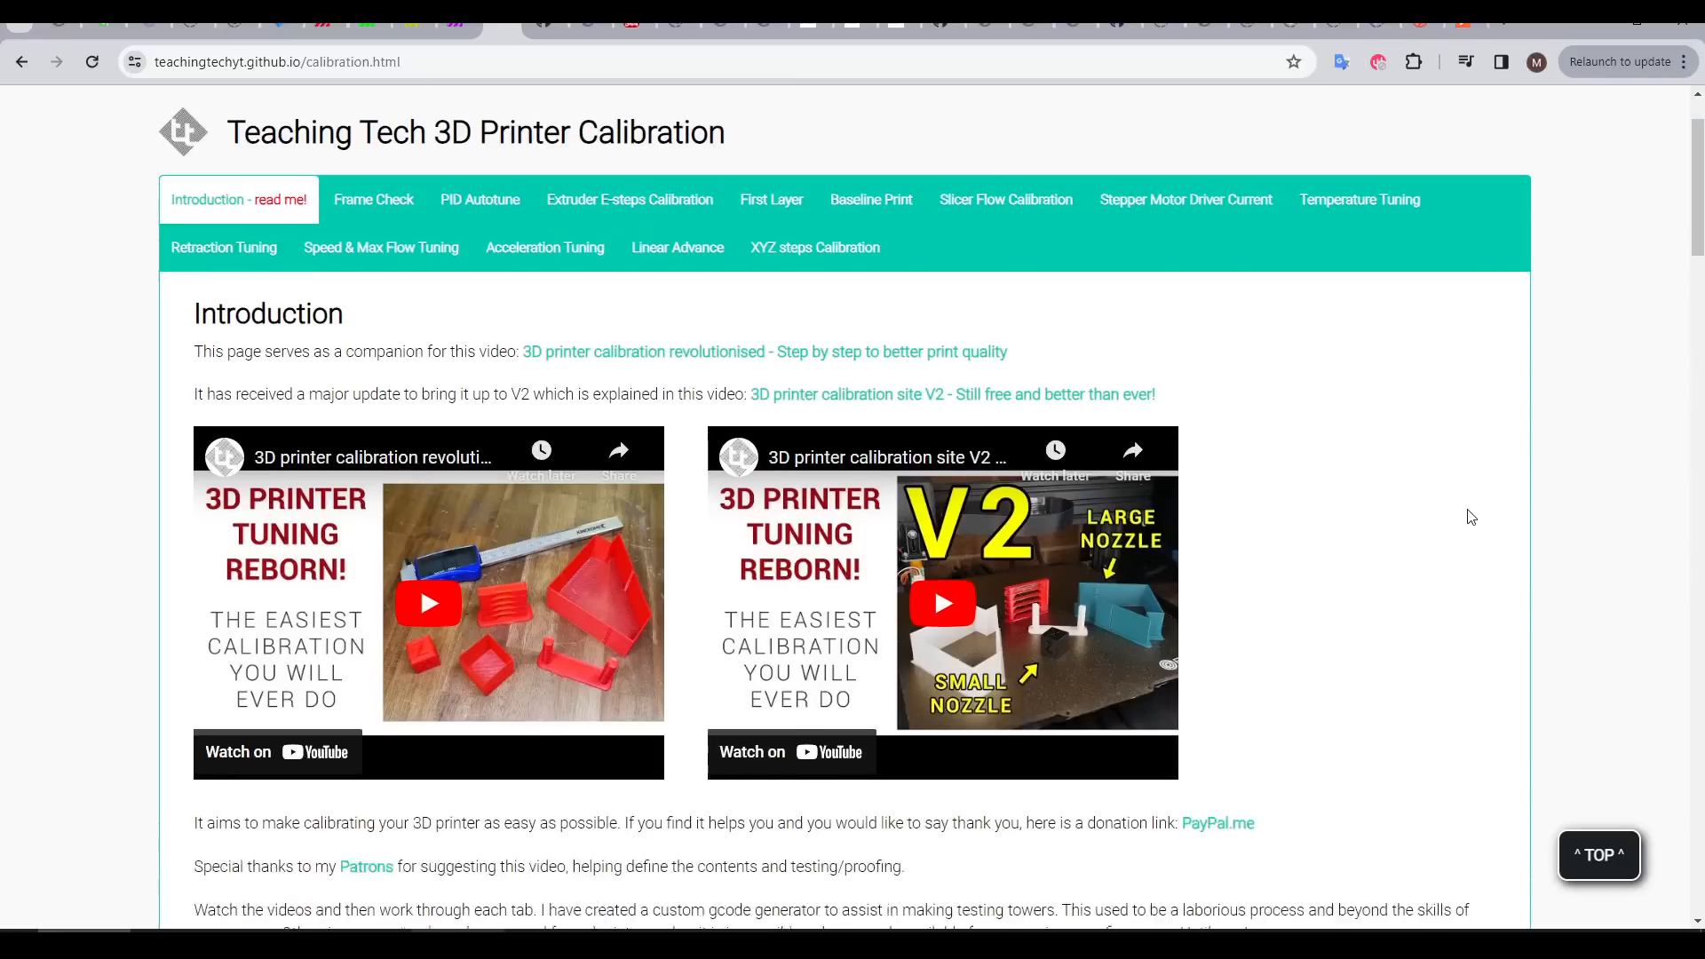
{"action": "scroll", "coordinate": [1465, 513], "scroll_direction": "down", "scroll_amount": 10}
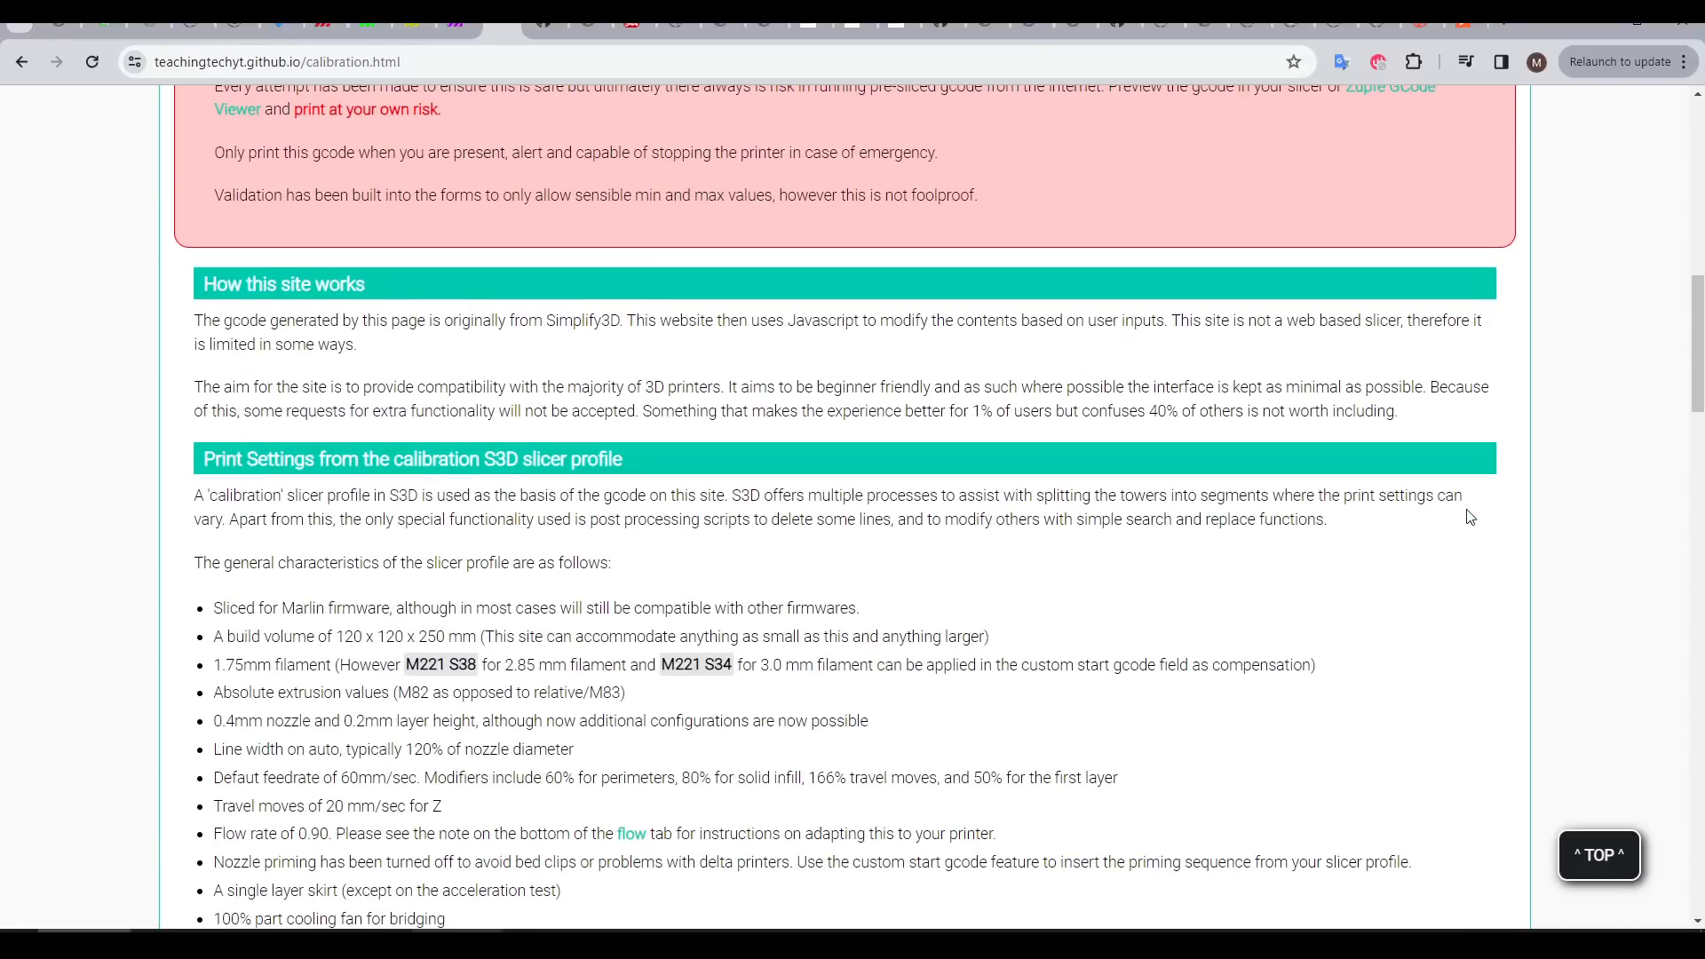
{"action": "scroll", "coordinate": [1469, 516], "scroll_direction": "down", "scroll_amount": 10}
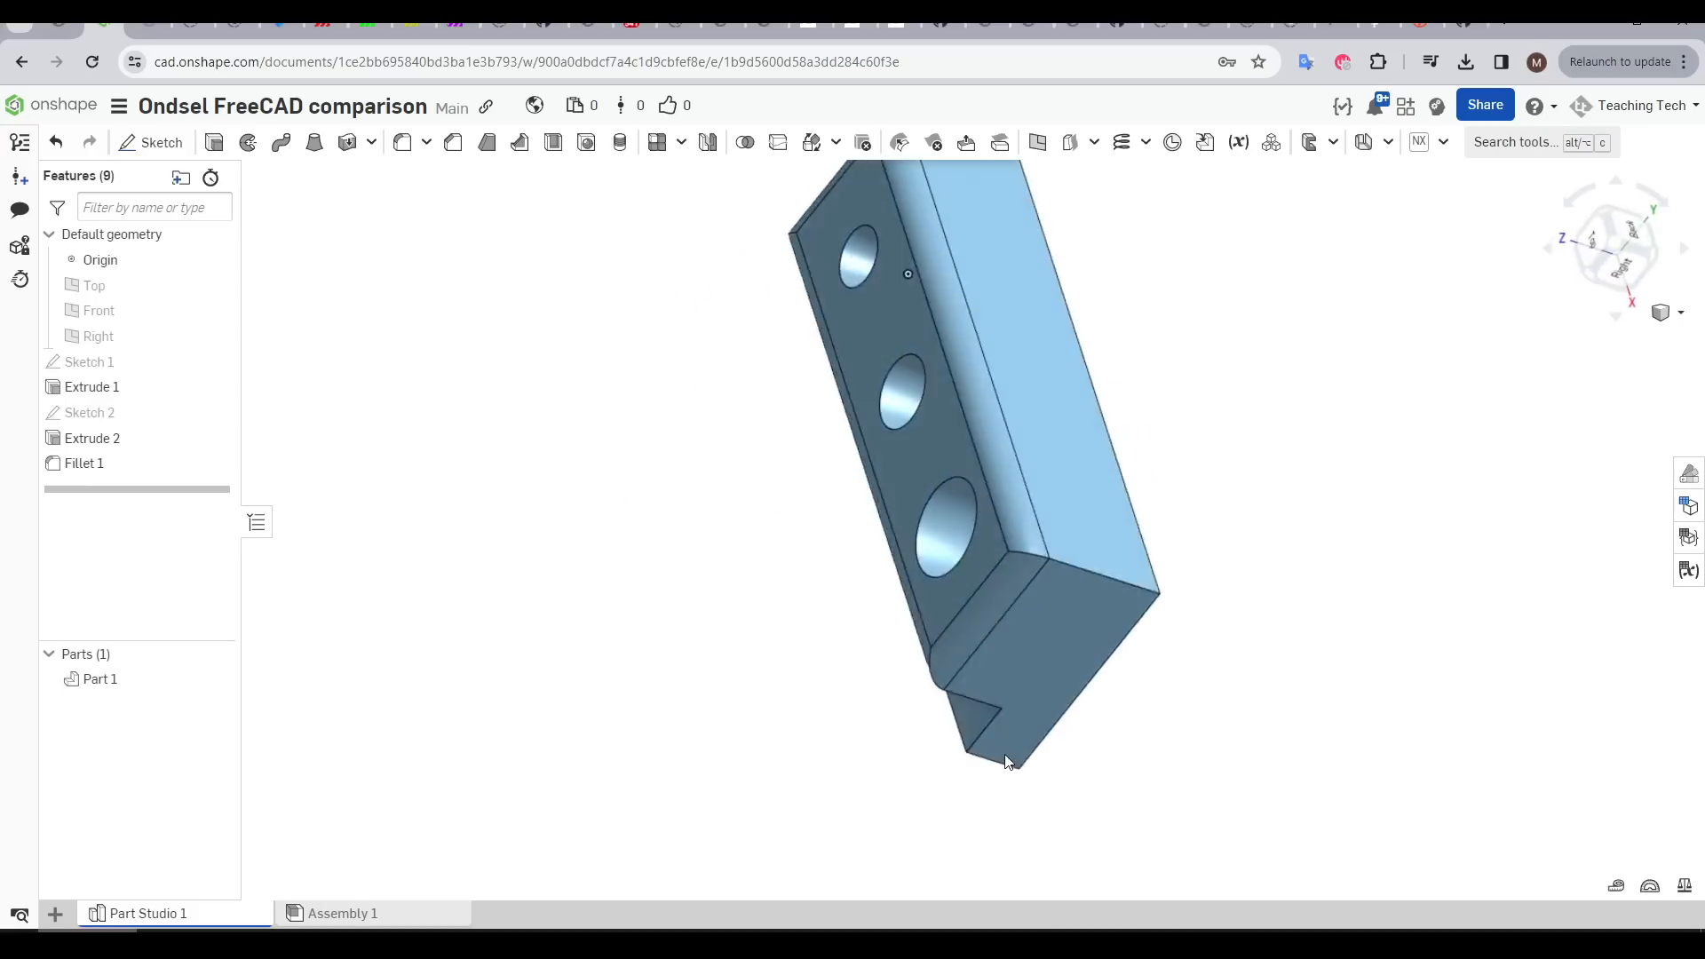
{"action": "right_click_drag", "start_coordinate": [1020, 761], "coordinate": [1099, 701]}
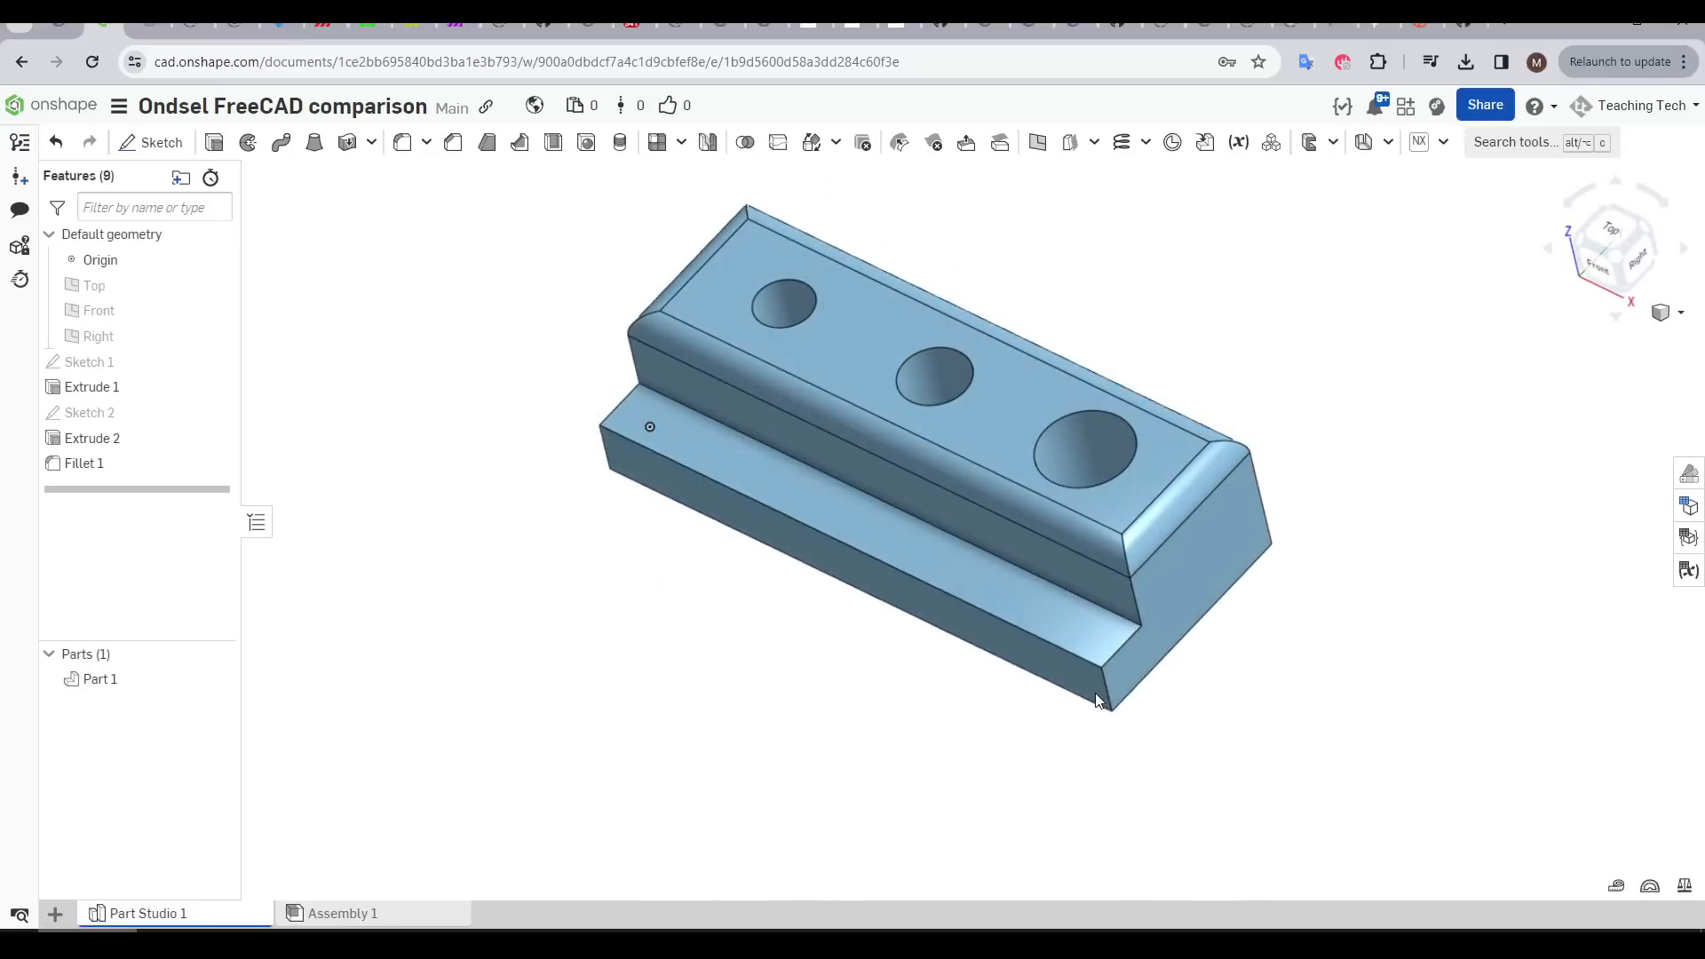
{"action": "middle_click_drag", "start_coordinate": [873, 736], "coordinate": [834, 781]}
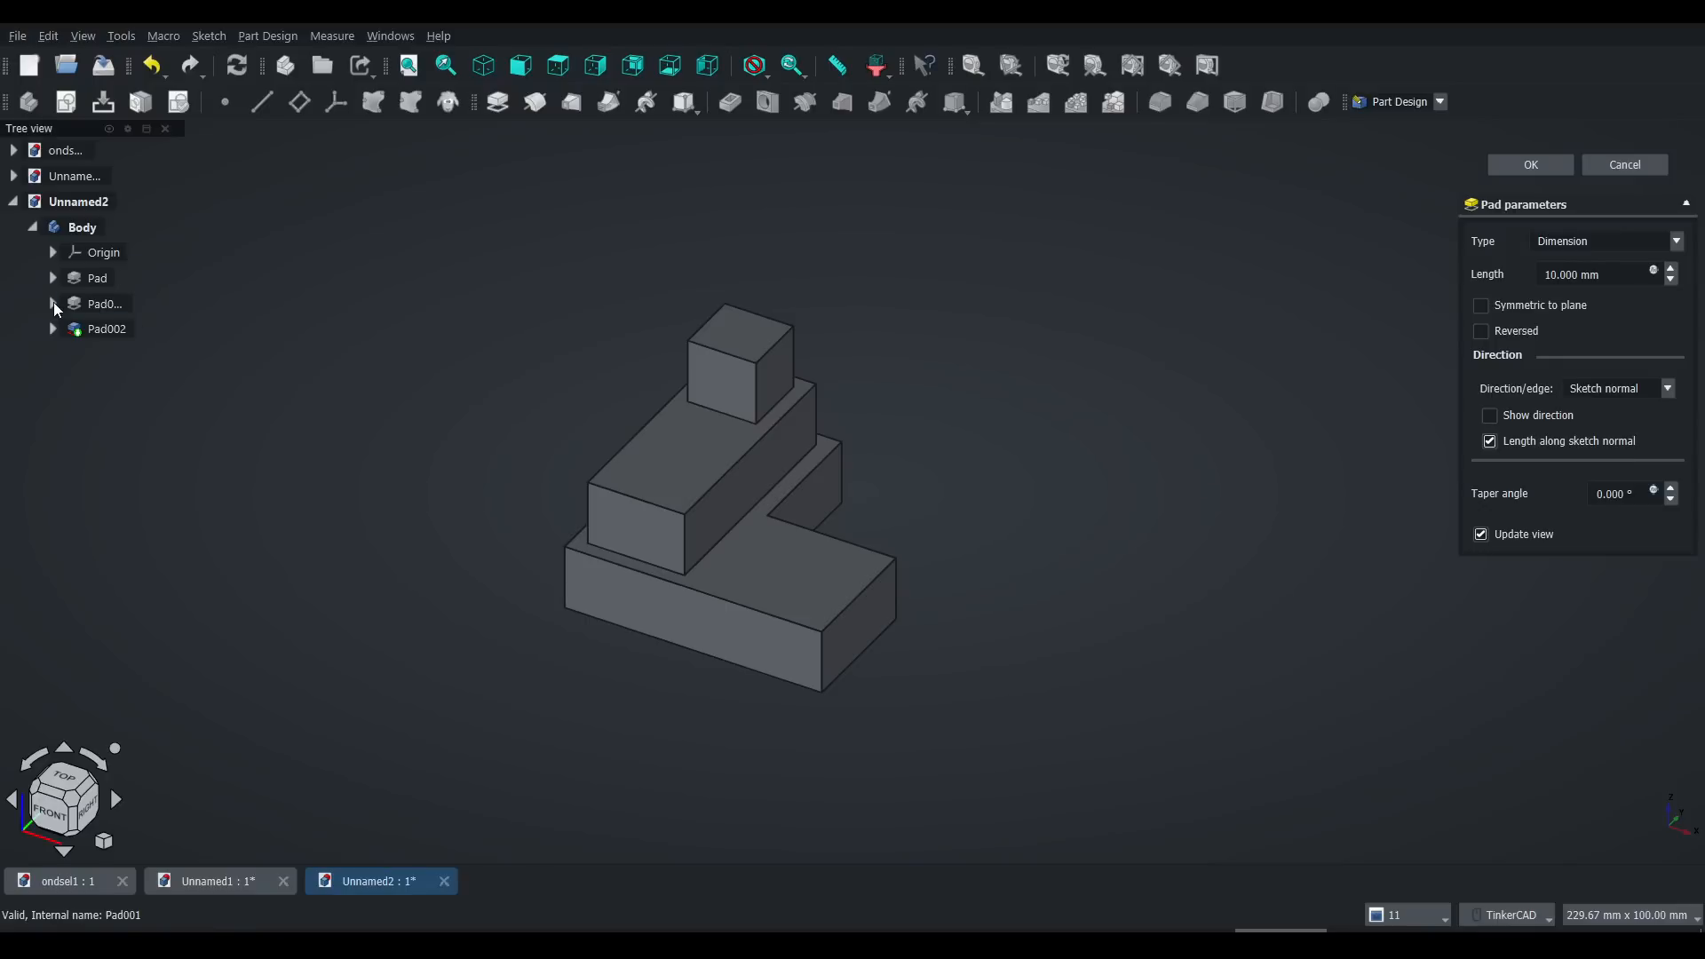
Step: Open the sketch under the second pad in Unnamed2 and pull the rectangle's far short edge beyond the base
{"action": "left_click", "coordinate": [54, 304]}
{"action": "double_click", "coordinate": [131, 328]}
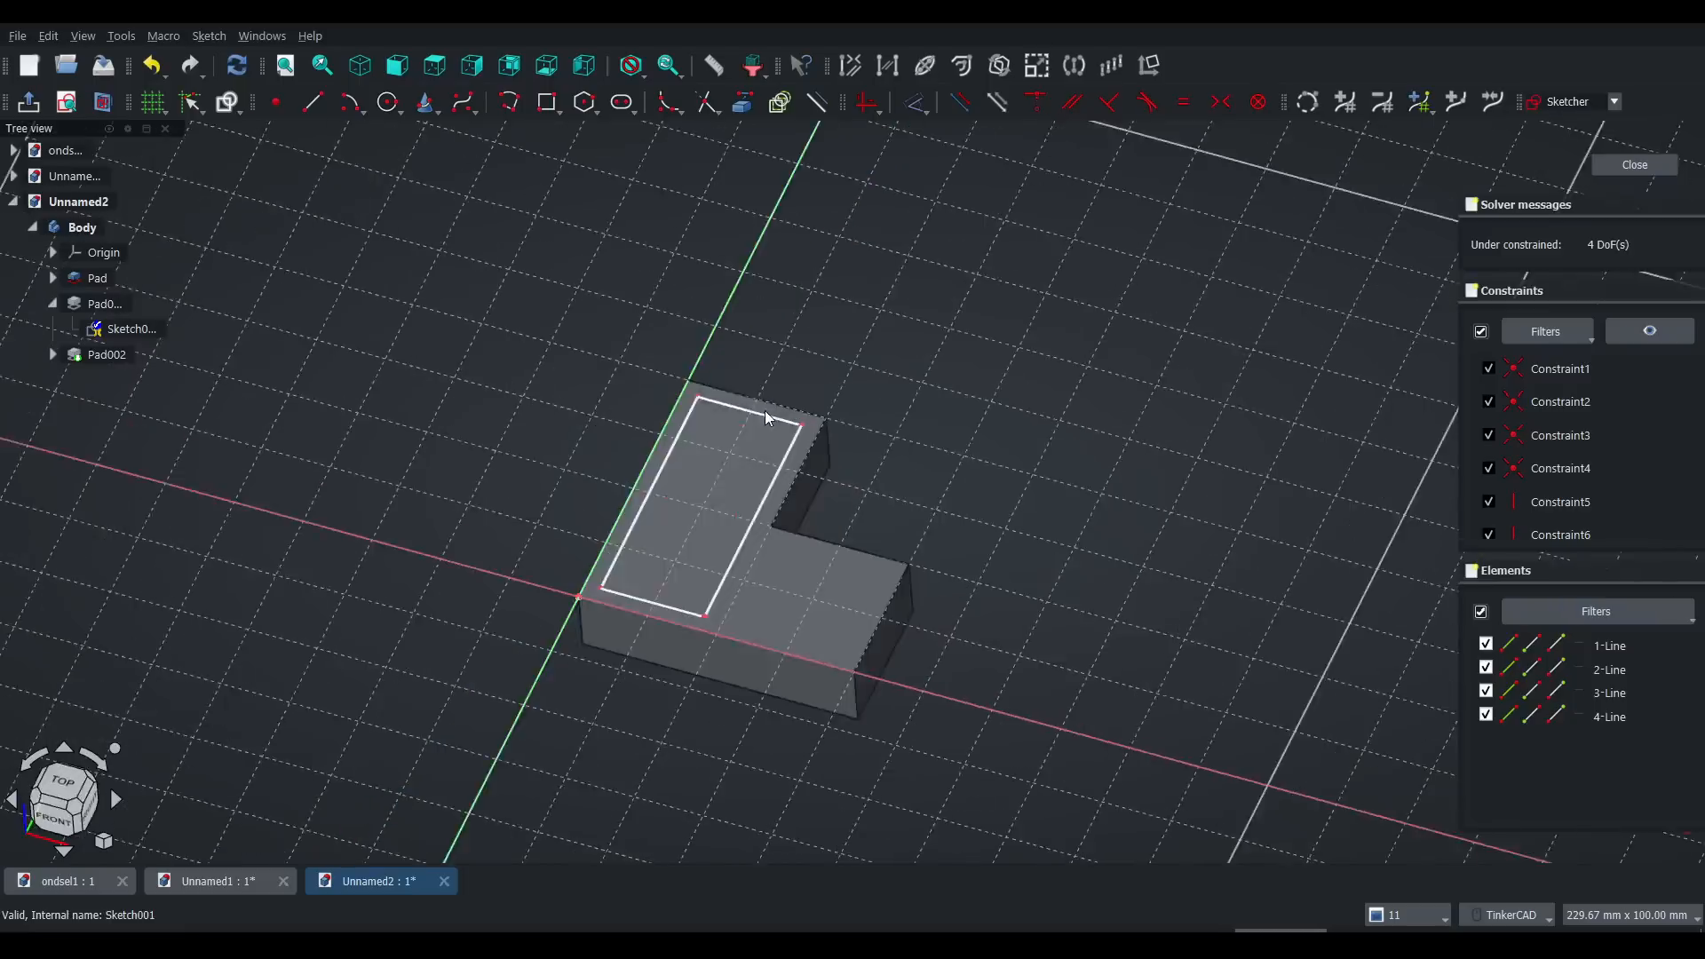
{"action": "left_click_drag", "start_coordinate": [763, 414], "coordinate": [775, 339]}
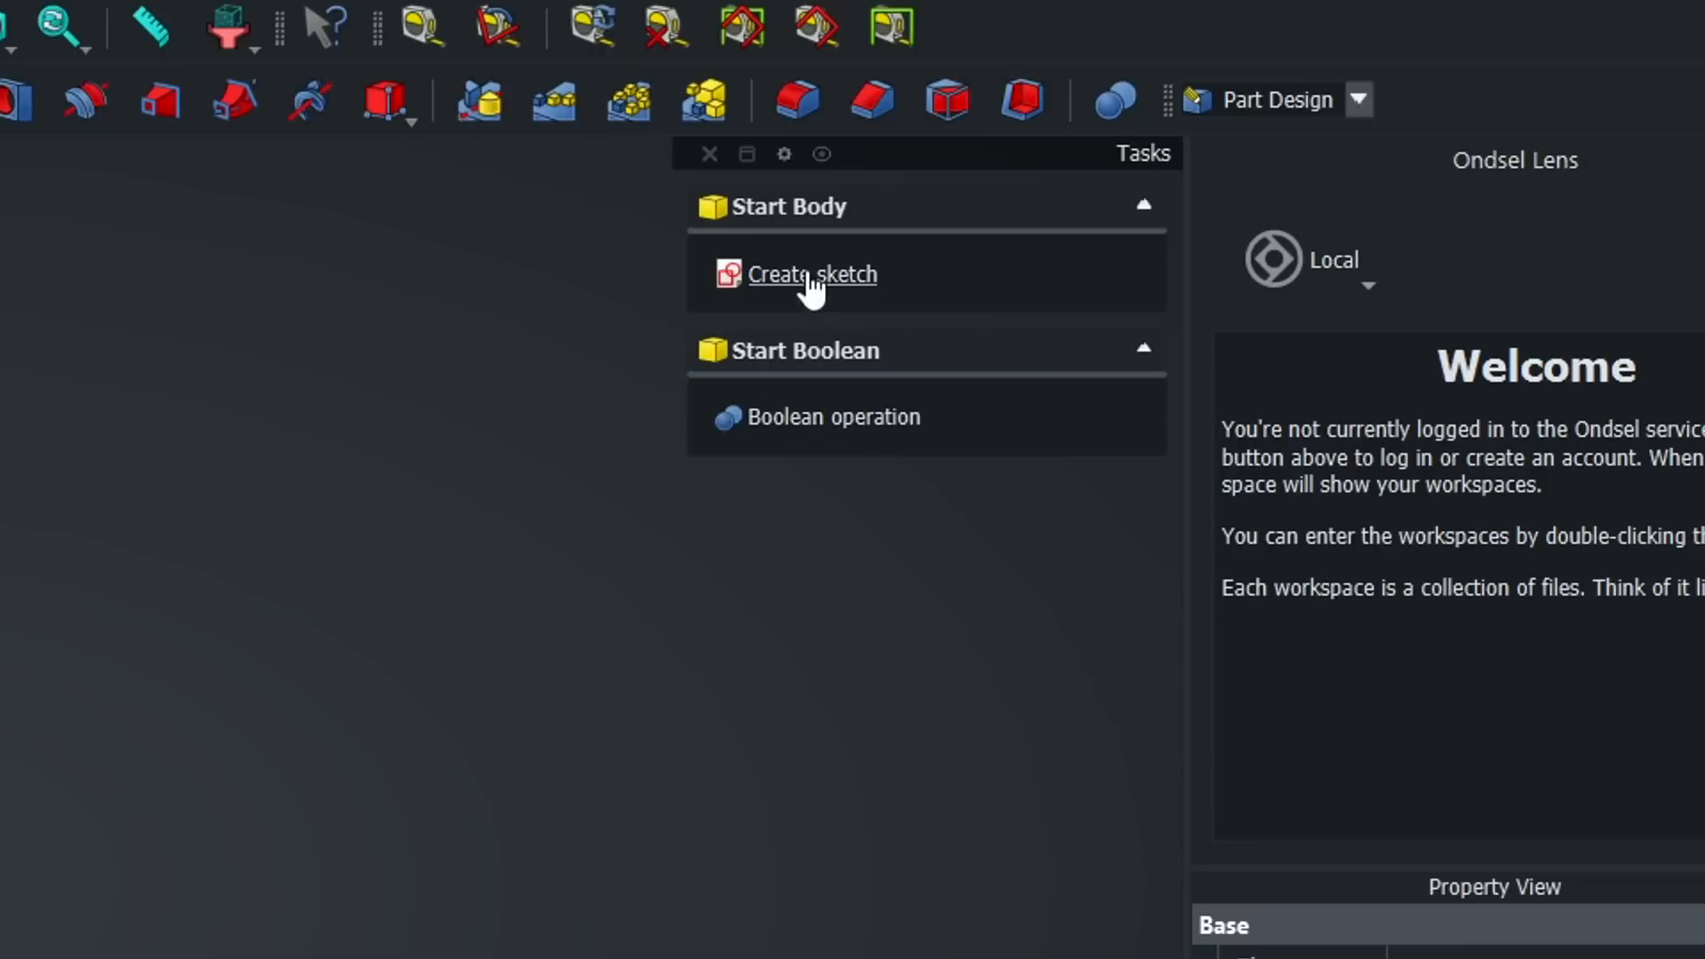
Step: Start a new sketch in the empty body
{"action": "left_click", "coordinate": [803, 283]}
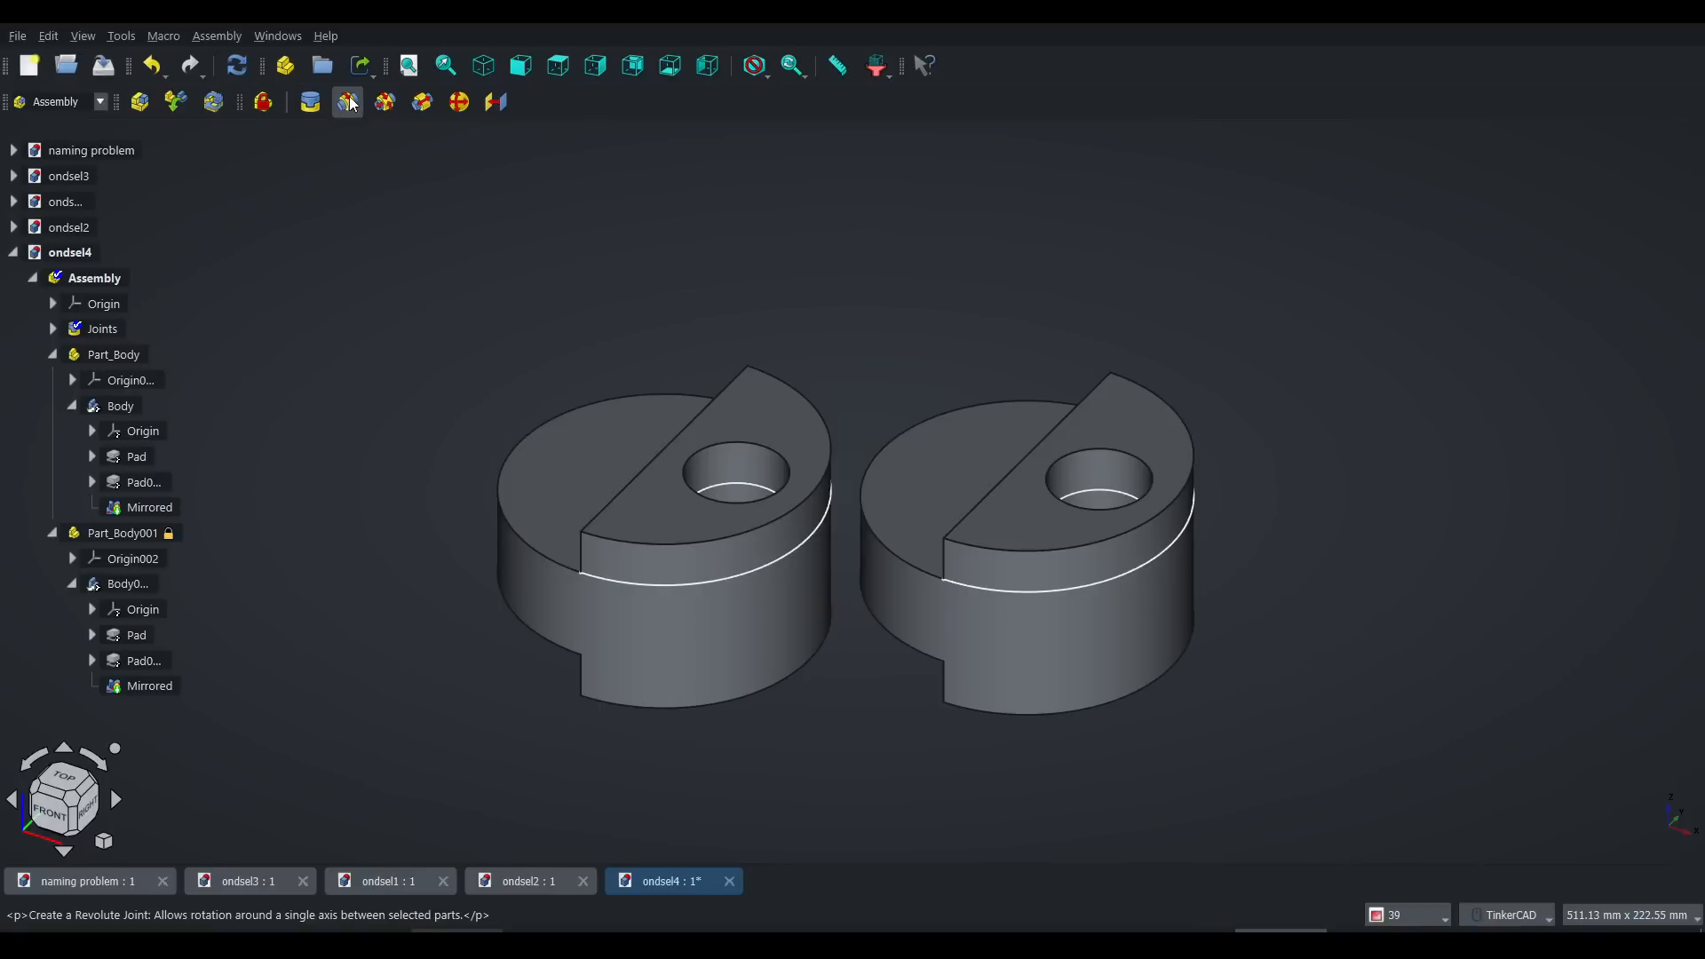
Step: In the ondsel4 assembly, connect the two mirrored discs with a Revolute joint between the cylindrical faces of their holes, offset 0 mm
{"action": "left_click", "coordinate": [1116, 482]}
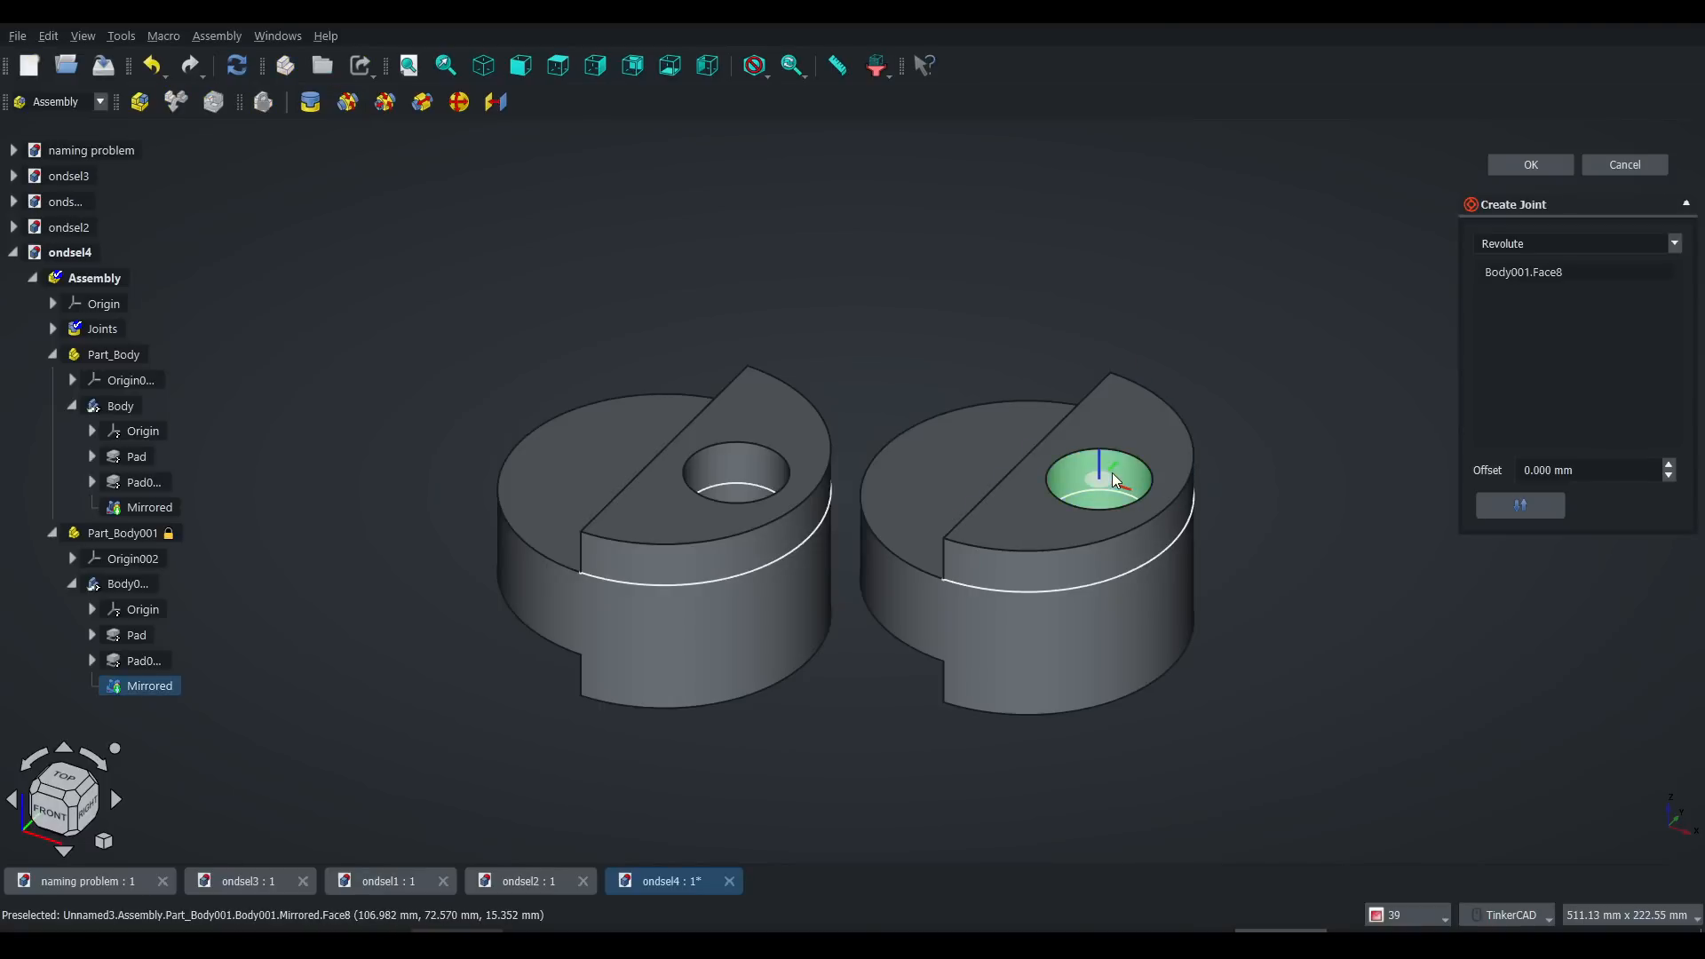
{"action": "right_click_drag", "start_coordinate": [838, 670], "coordinate": [833, 524]}
{"action": "left_click", "coordinate": [752, 689]}
{"action": "left_click", "coordinate": [751, 690]}
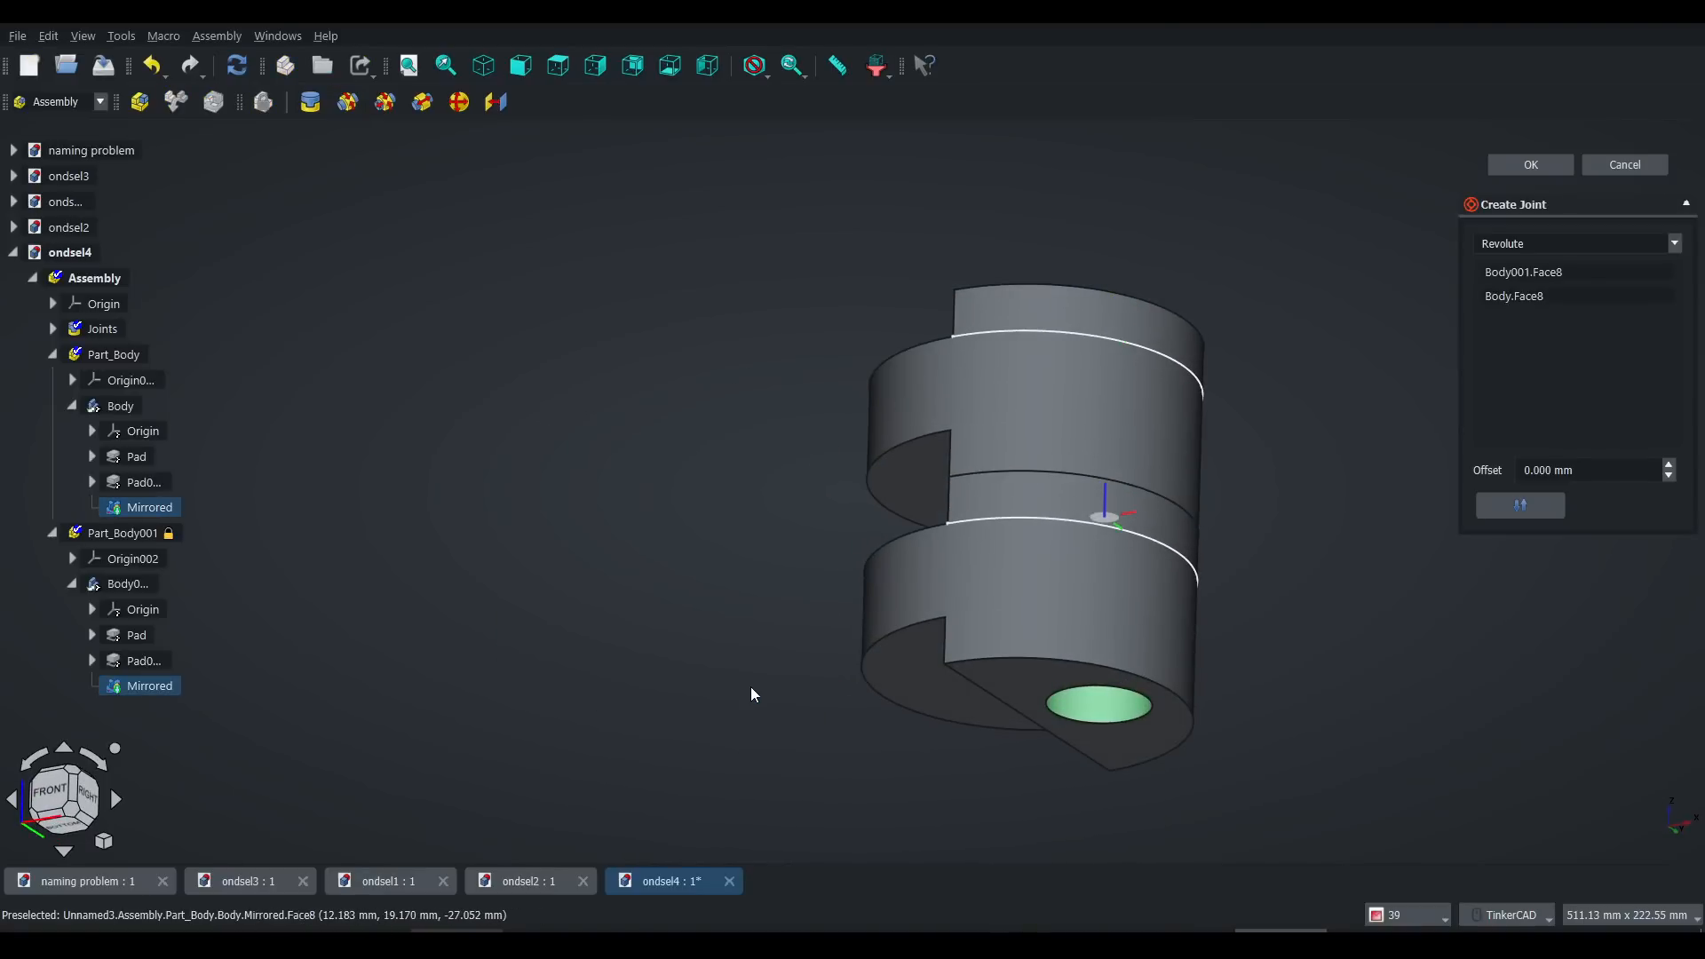
{"action": "left_click", "coordinate": [1529, 164]}
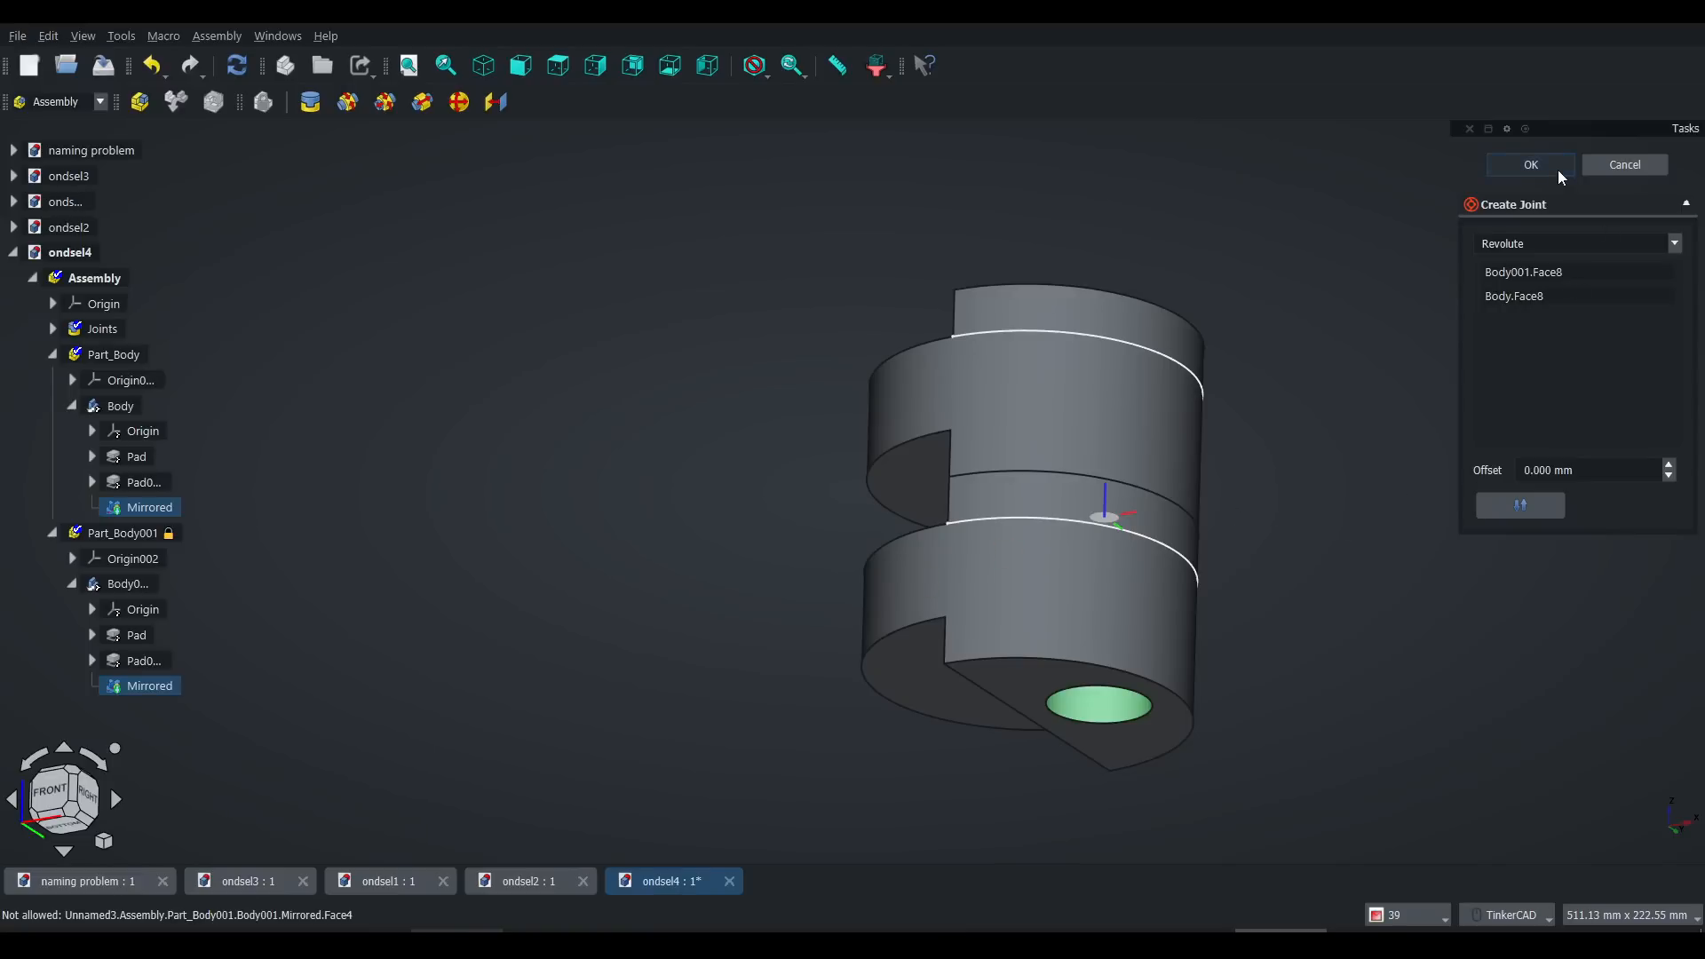
Step: Test the revolute joint by moving one of the two joined discs in the assembly
{"action": "right_click_drag", "start_coordinate": [1305, 311], "coordinate": [1270, 369]}
{"action": "middle_click_drag", "start_coordinate": [1266, 357], "coordinate": [888, 610]}
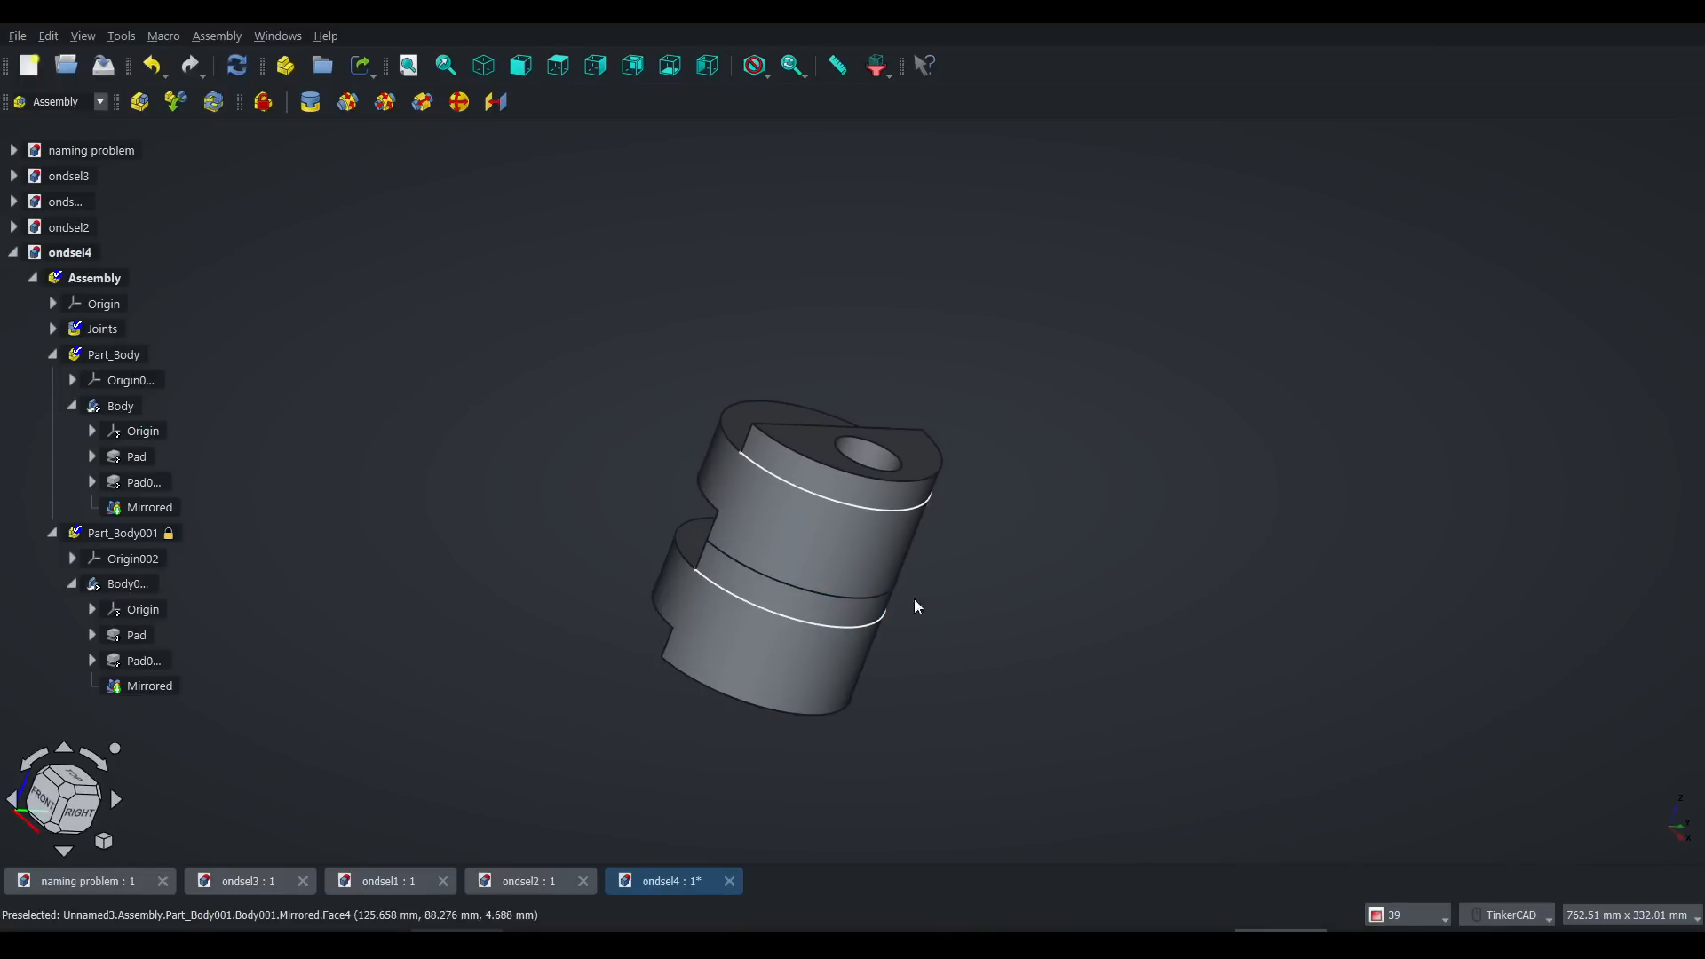
{"action": "left_click_drag", "start_coordinate": [806, 541], "coordinate": [826, 569]}
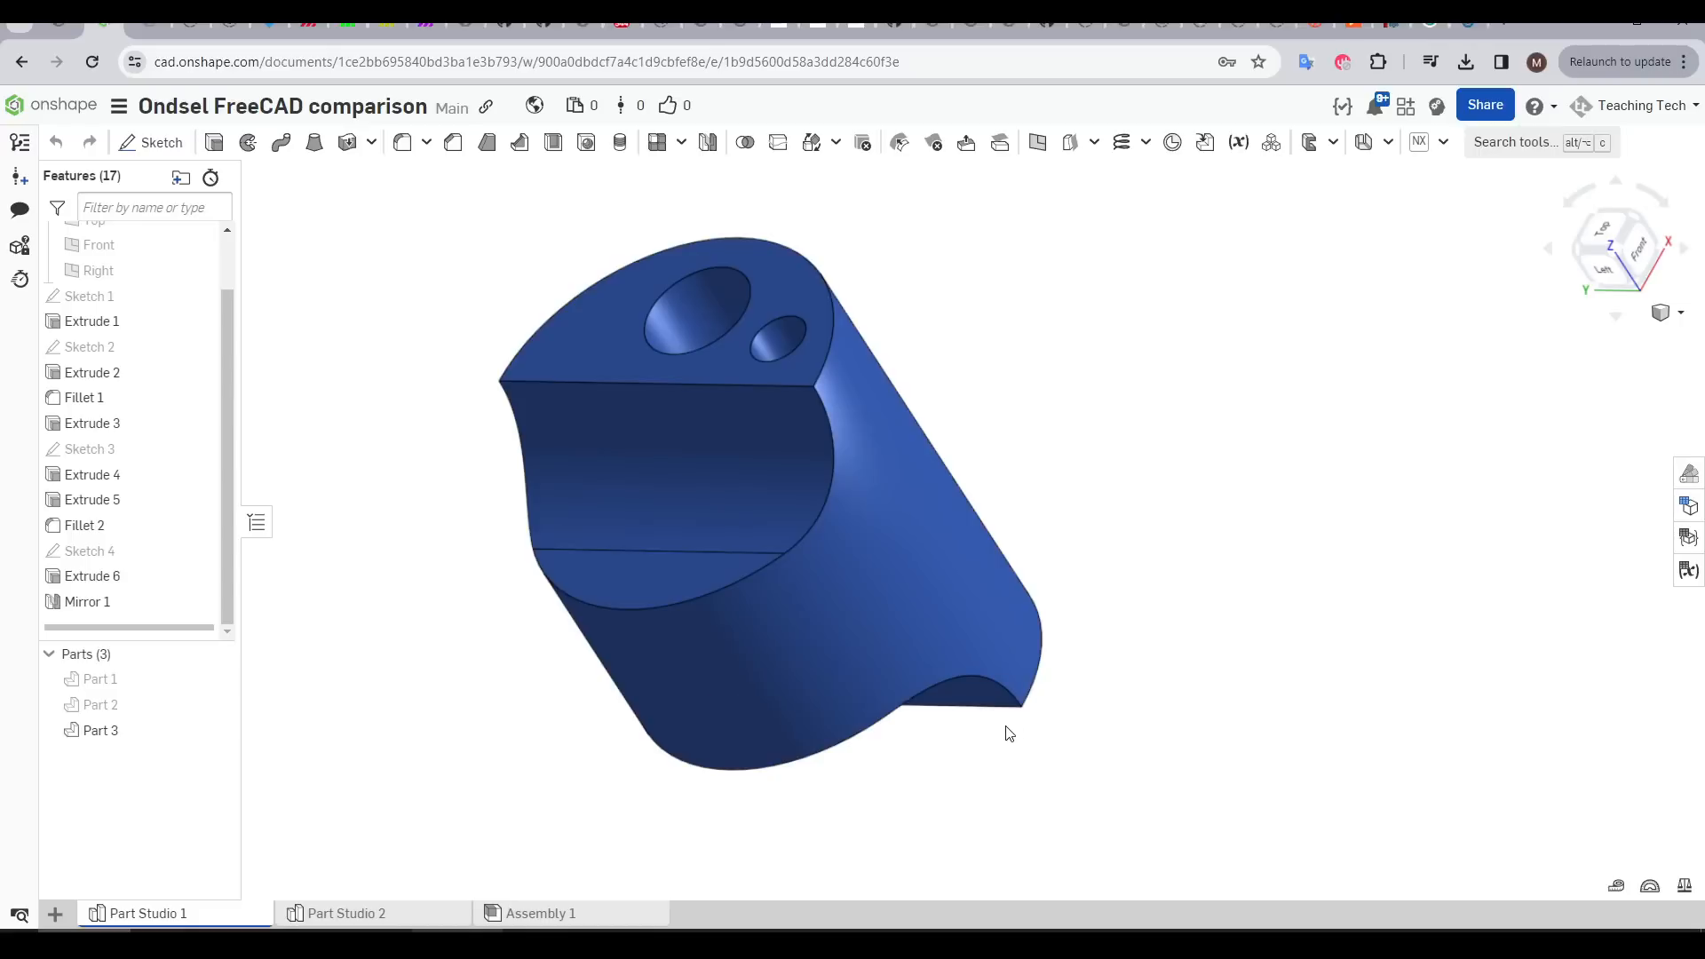
Step: In the Onshape part studio, examine the mirrored disc square to its end face and around the rim of the large hole
{"action": "left_click", "coordinate": [609, 346]}
{"action": "key", "text": "n"}
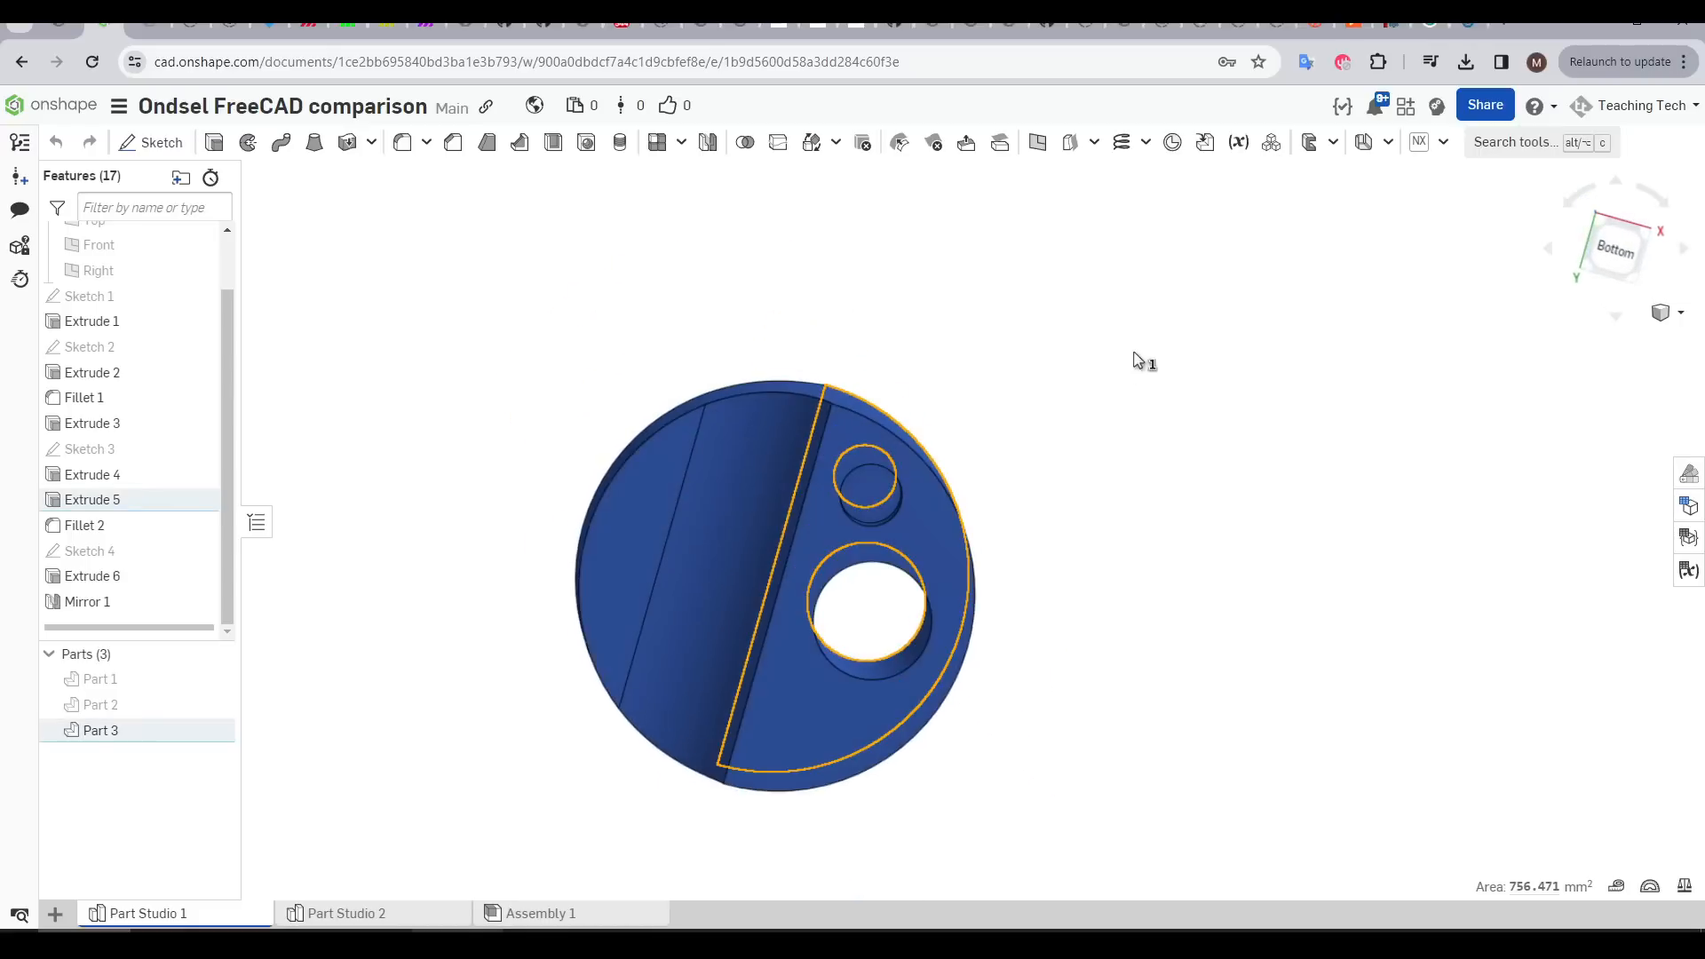
{"action": "left_click", "coordinate": [971, 536]}
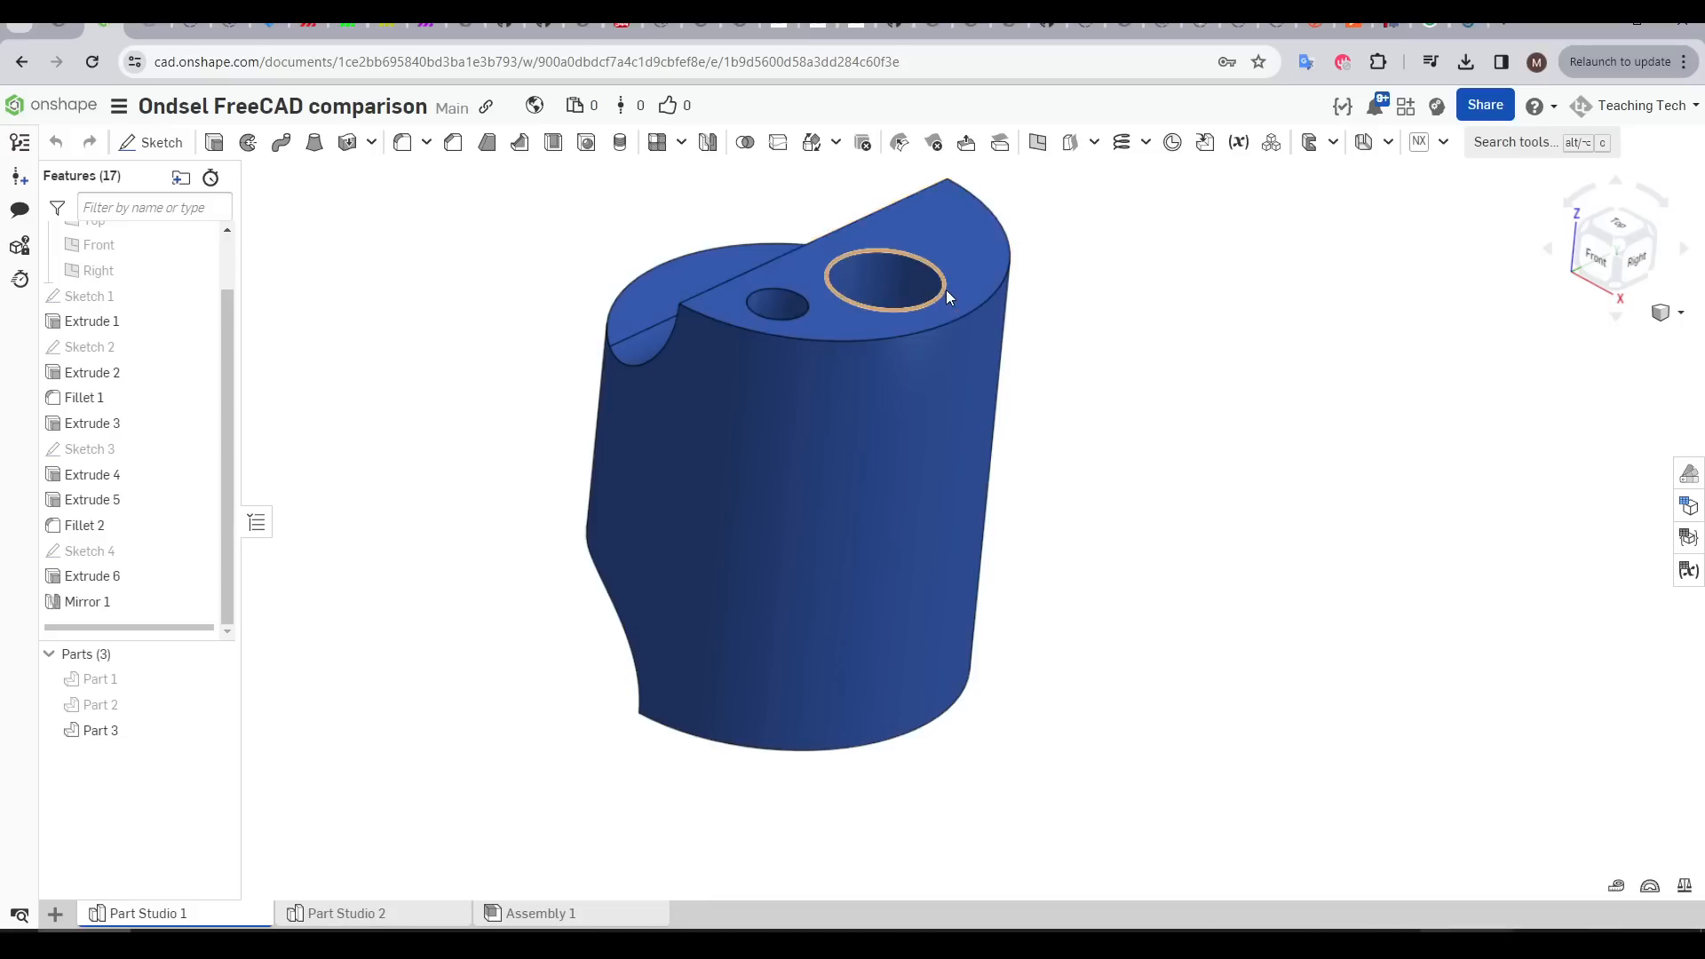
{"action": "left_click", "coordinate": [946, 291]}
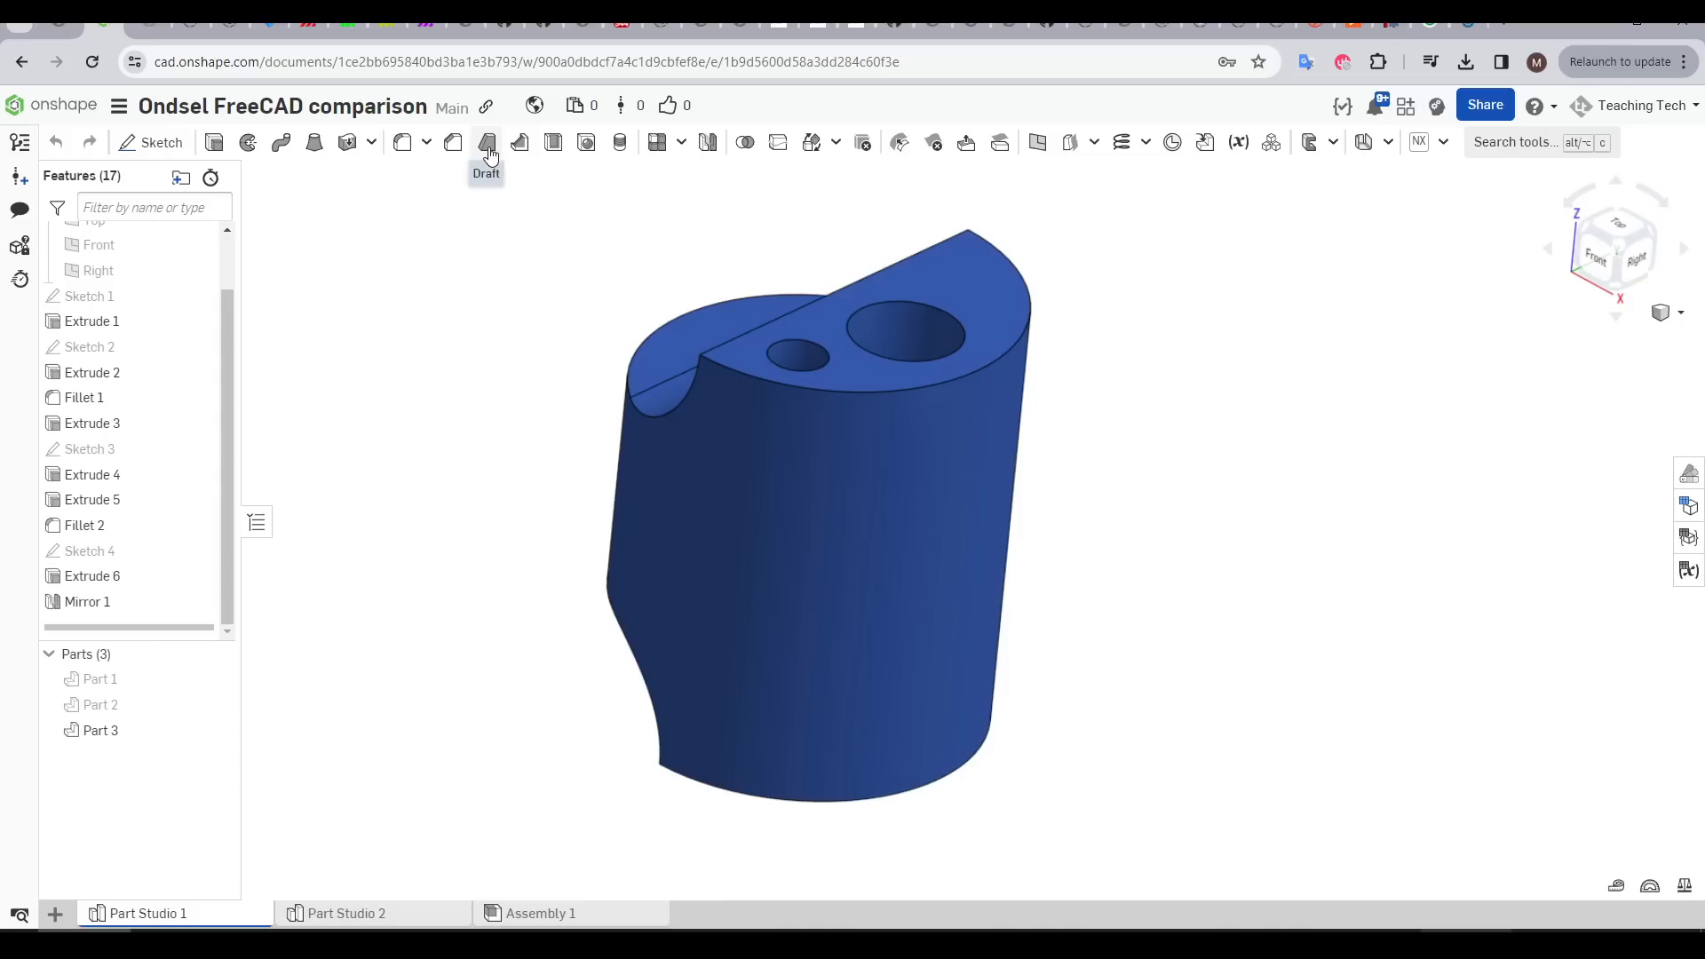
Step: Start a Draft feature, open its help page and examine the neutral plane example
{"action": "left_click", "coordinate": [483, 140]}
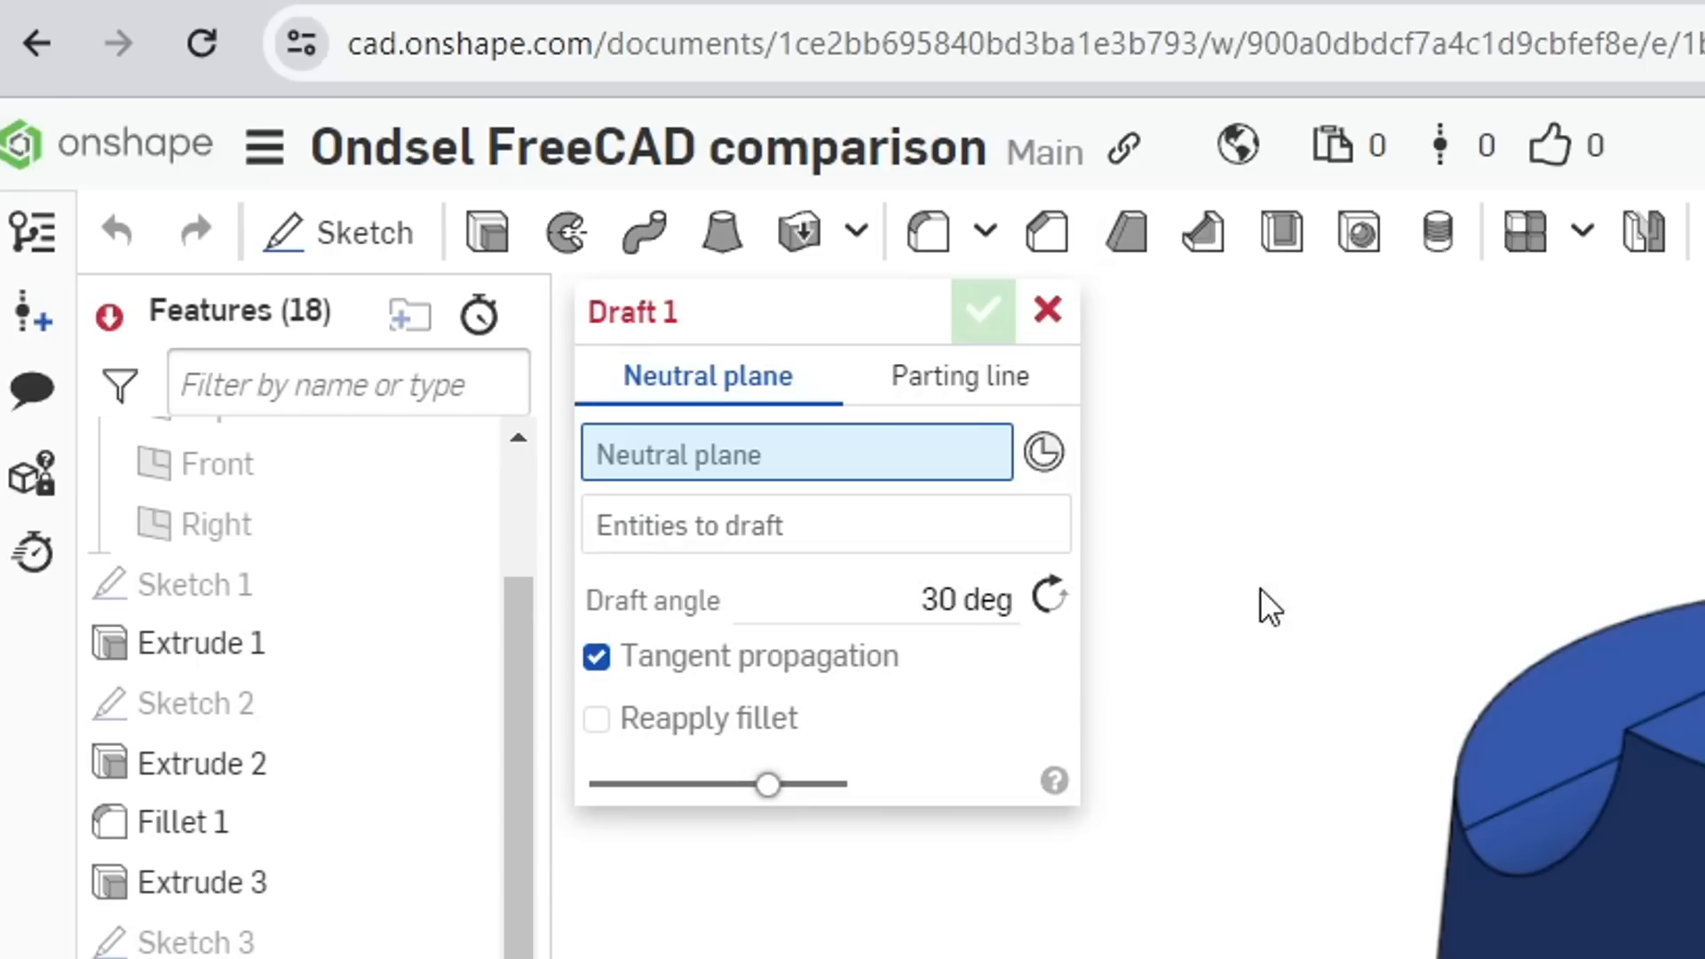
{"action": "left_click", "coordinate": [1055, 781]}
{"action": "scroll", "coordinate": [1456, 367], "scroll_direction": "down", "scroll_amount": 2}
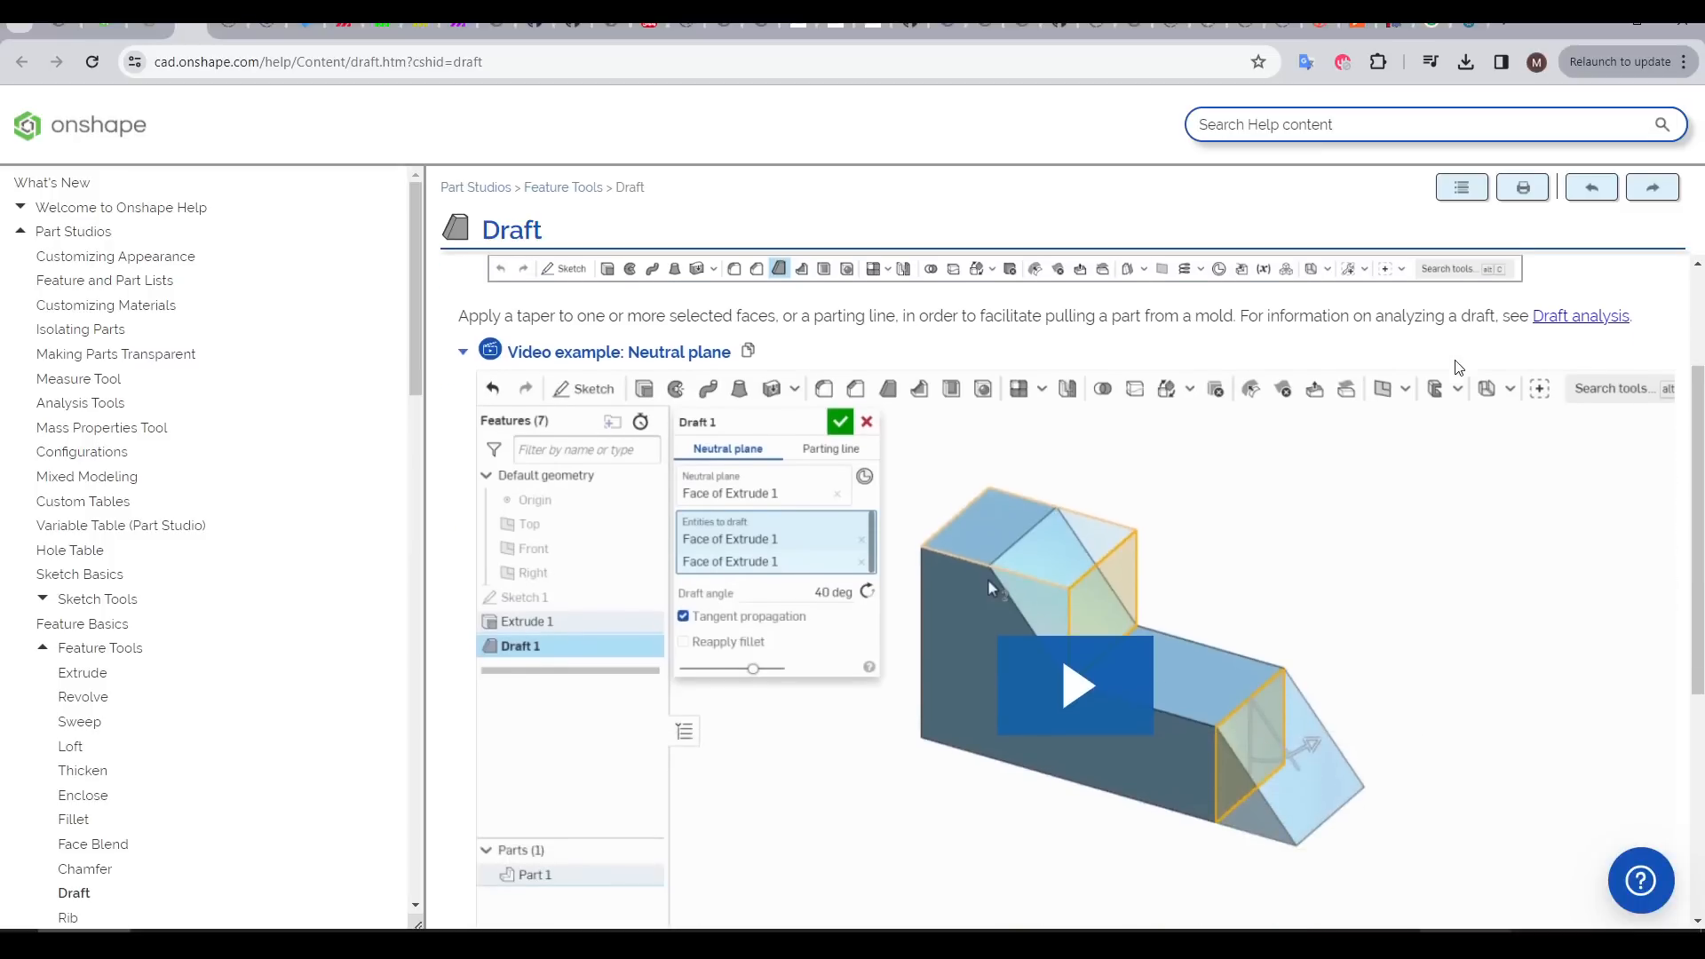
{"action": "scroll", "coordinate": [1100, 441], "scroll_direction": "down", "scroll_amount": 1}
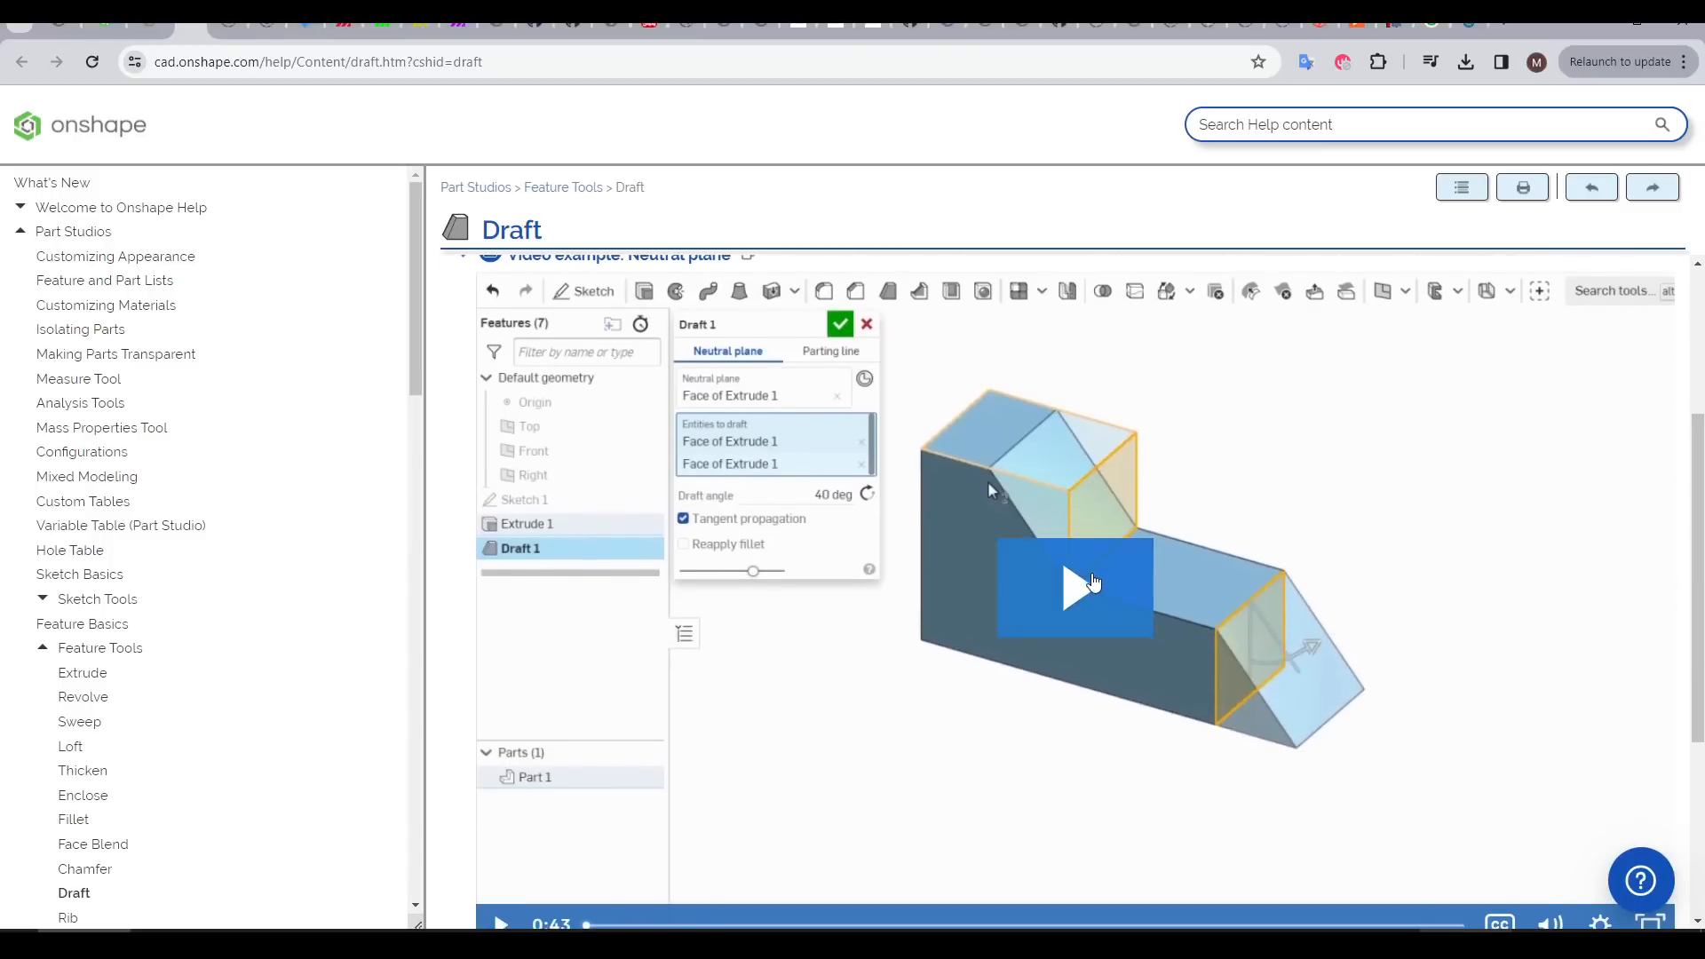
{"action": "left_click", "coordinate": [1458, 633]}
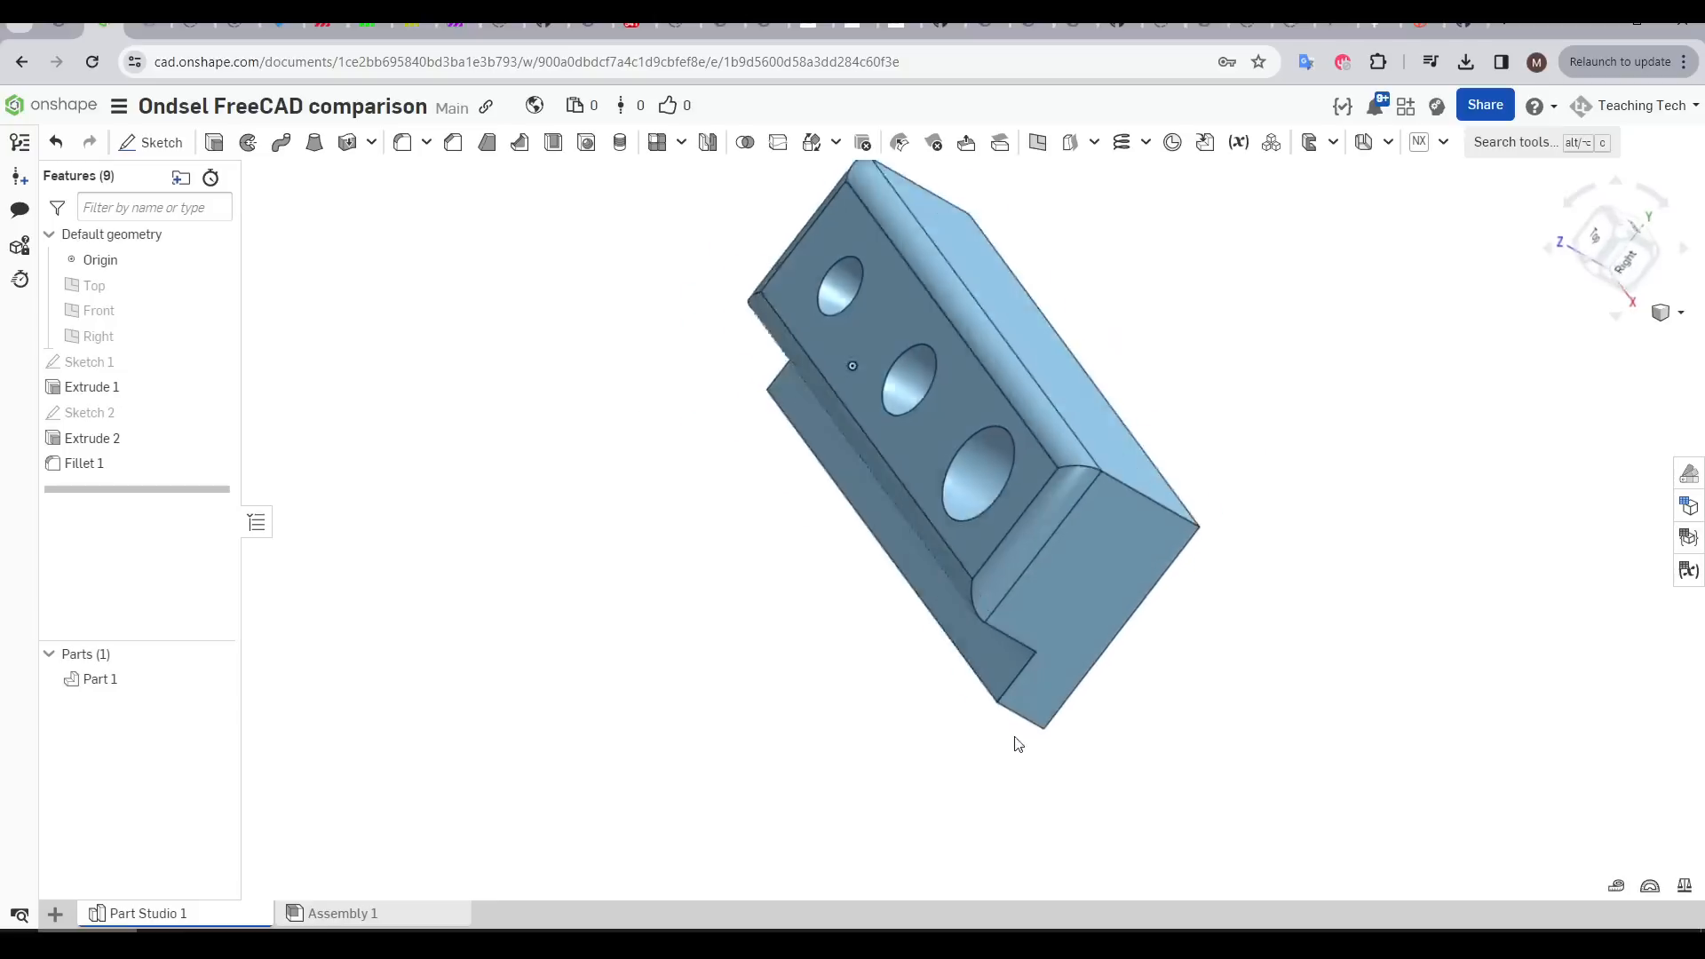
{"action": "mouse_move", "coordinate": [1016, 742]}
{"action": "right_mouse_down"}
{"action": "mouse_move", "coordinate": [886, 748]}
{"action": "mouse_move", "coordinate": [805, 717]}
{"action": "mouse_move", "coordinate": [1096, 743]}
{"action": "mouse_move", "coordinate": [1110, 668]}
{"action": "mouse_move", "coordinate": [1158, 653]}
{"action": "mouse_move", "coordinate": [1099, 701]}
{"action": "right_mouse_up"}
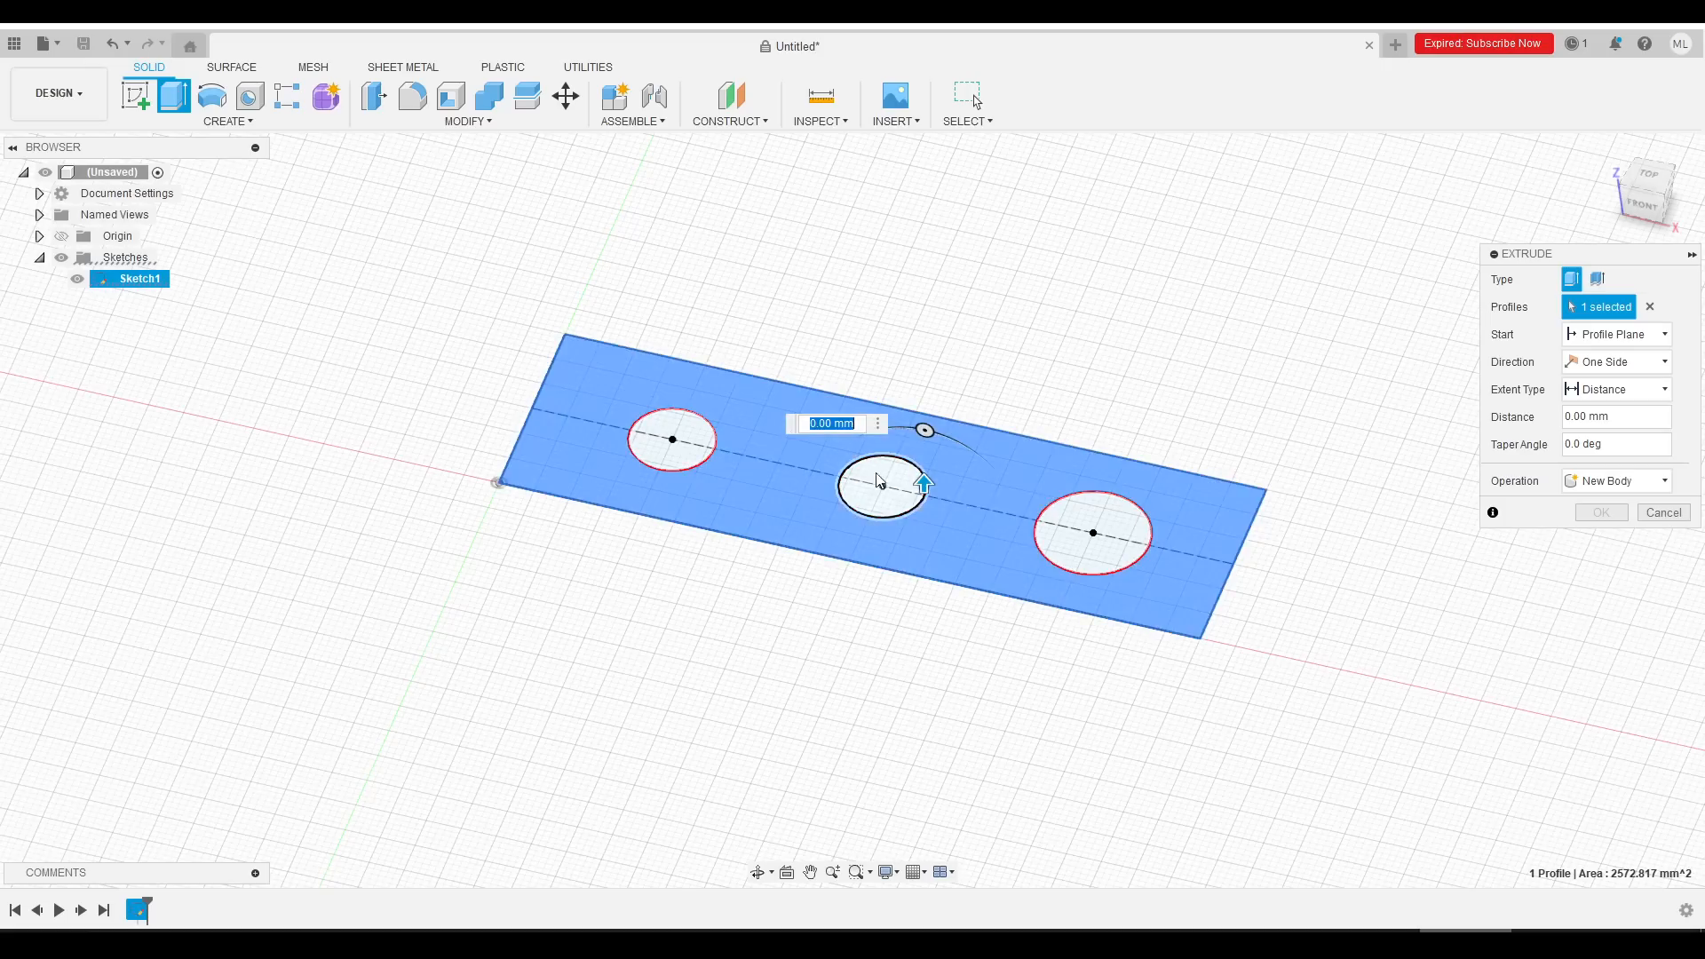
Step: In Fusion 360, extrude the rectangular profile around its three circles into a solid block as a new body
{"action": "type", "text": "10"}
{"action": "key", "text": "Return"}
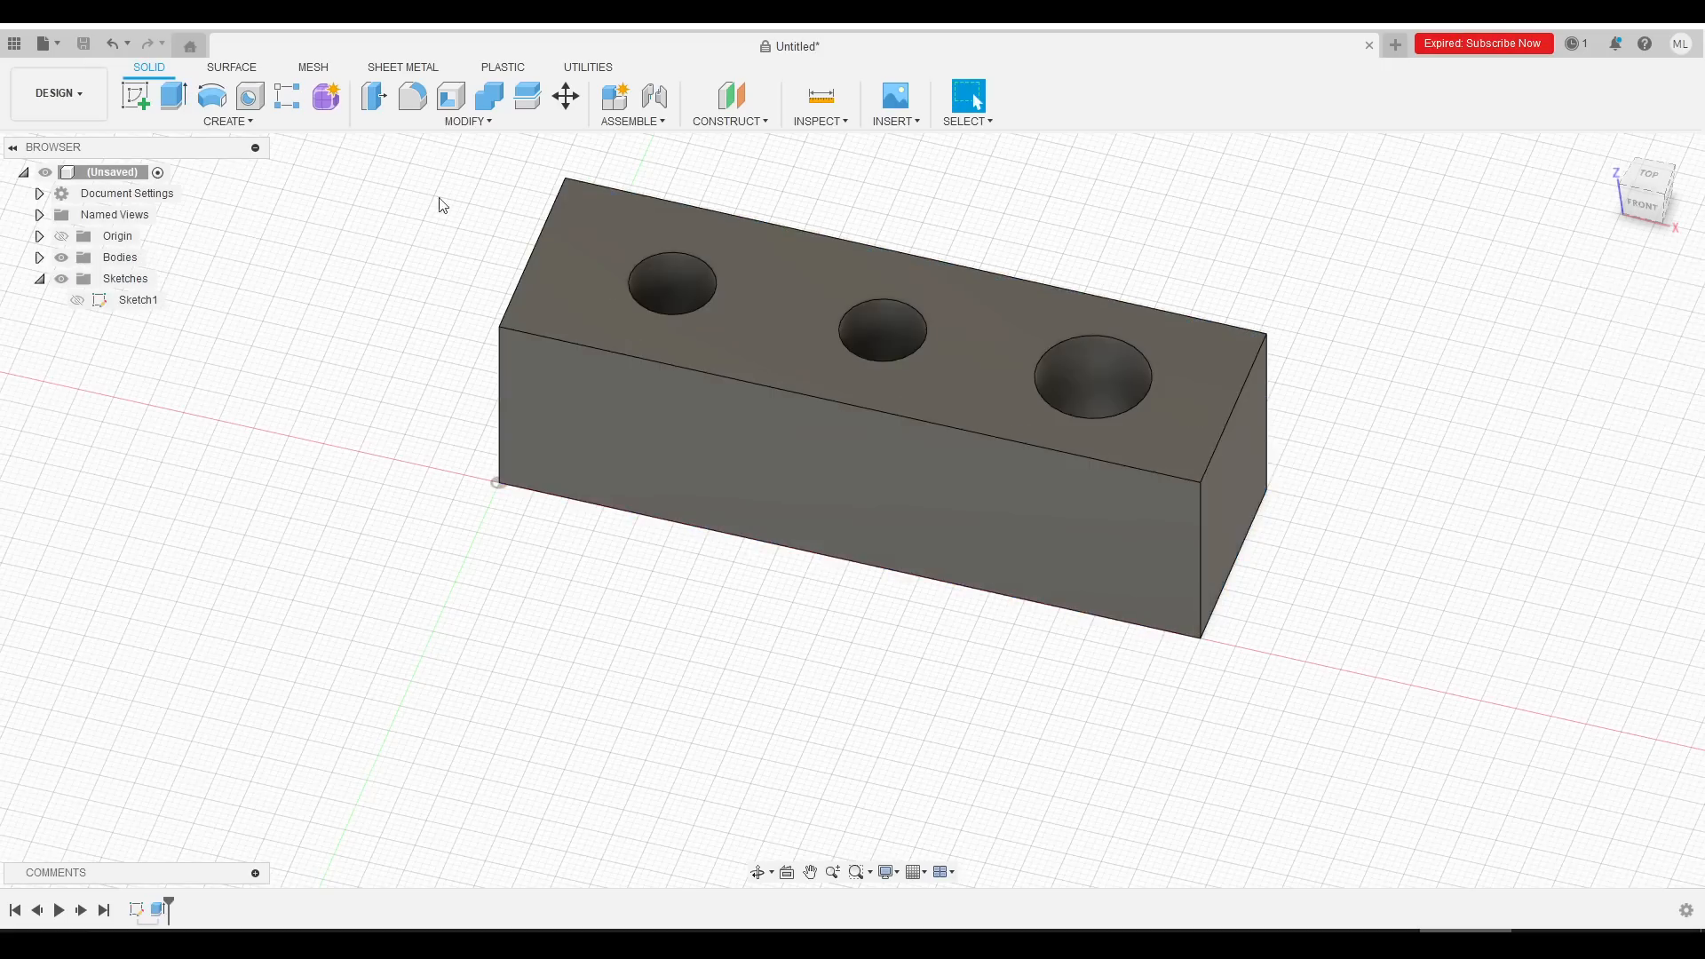
Step: Sketch a rectangle on the block's front face from the origin across its full width and set its height to 10 mm
{"action": "left_click", "coordinate": [602, 438]}
{"action": "key", "text": "r"}
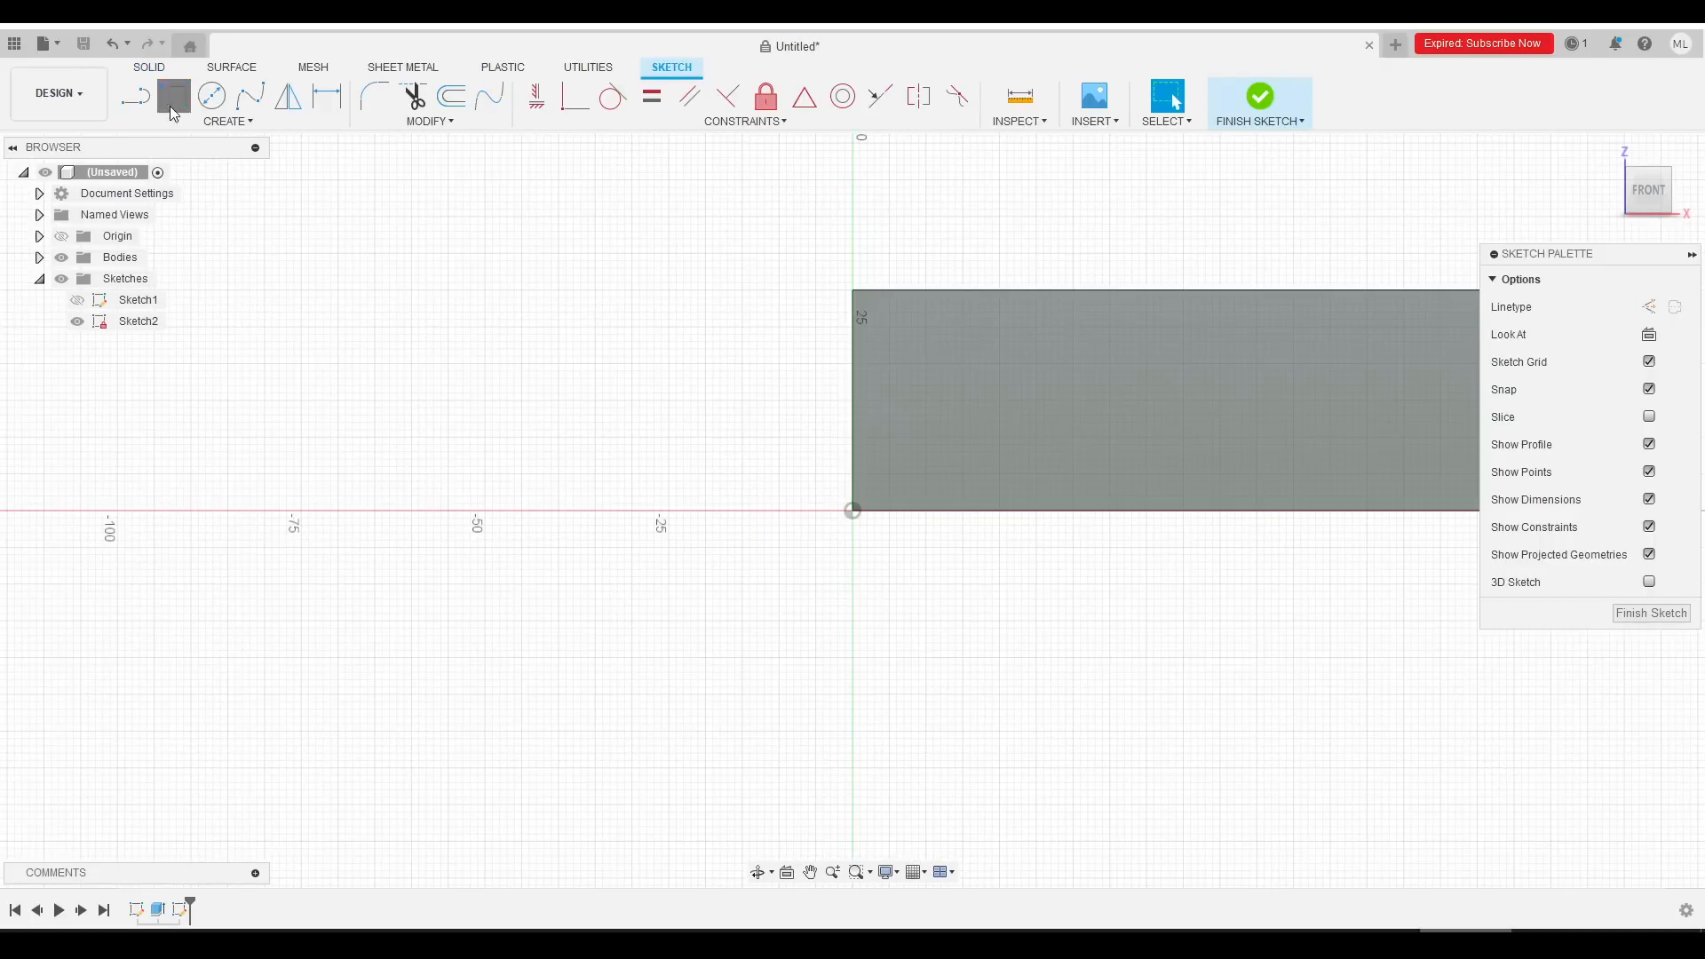
{"action": "left_click", "coordinate": [855, 512]}
{"action": "middle_click_drag", "start_coordinate": [1439, 423], "coordinate": [1026, 429]}
{"action": "left_click", "coordinate": [1174, 425]}
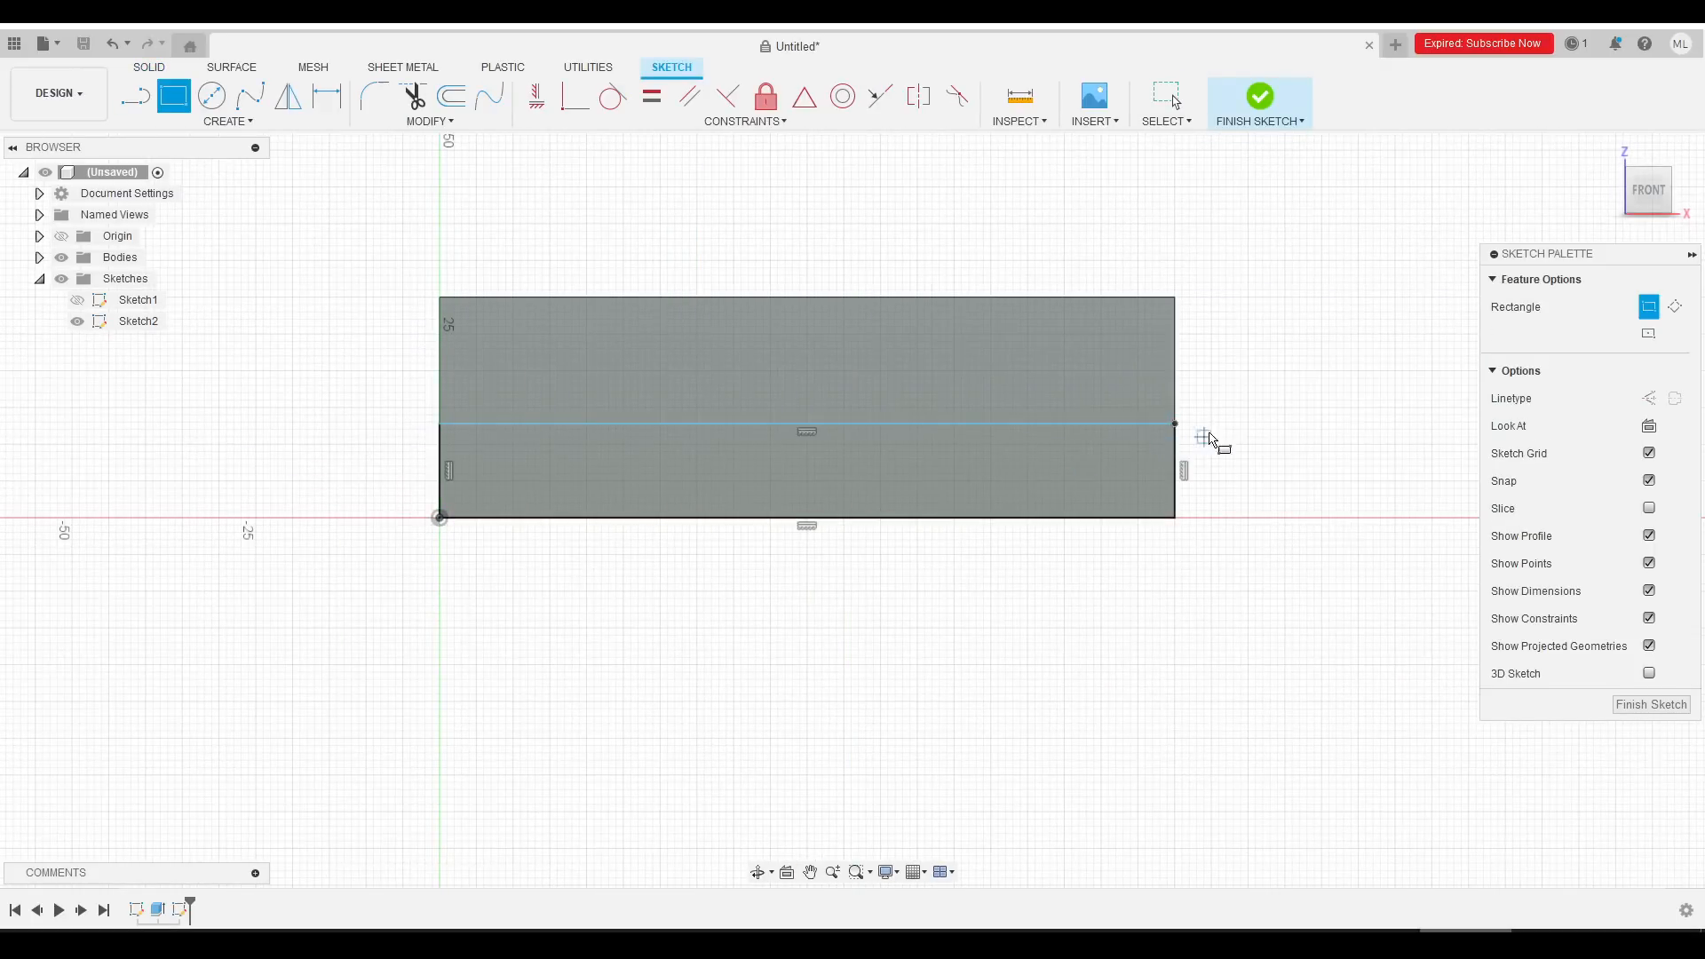
{"action": "key", "text": "d"}
{"action": "left_click", "coordinate": [1174, 457]}
{"action": "left_click", "coordinate": [1257, 464]}
{"action": "type", "text": "10"}
{"action": "key", "text": "Return"}
Step: Extrude the lower strip profile on the block's front face
{"action": "middle_click_drag", "start_coordinate": [1317, 427], "coordinate": [1225, 535], "text": "shift"}
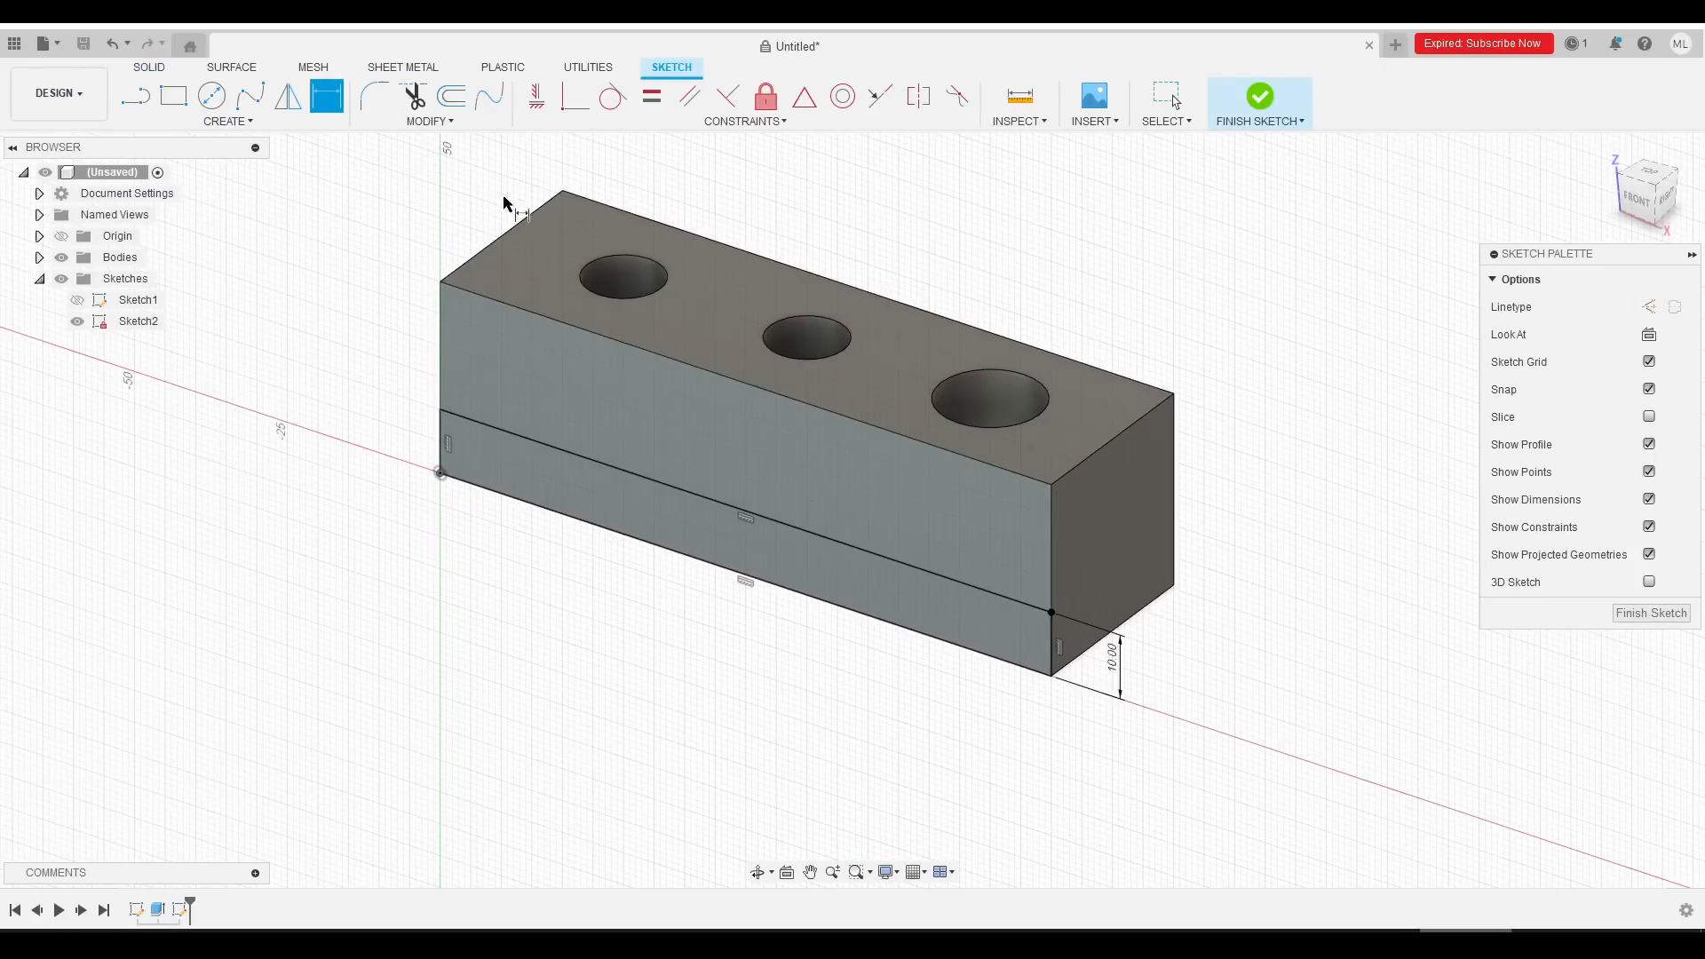
{"action": "key", "text": "e"}
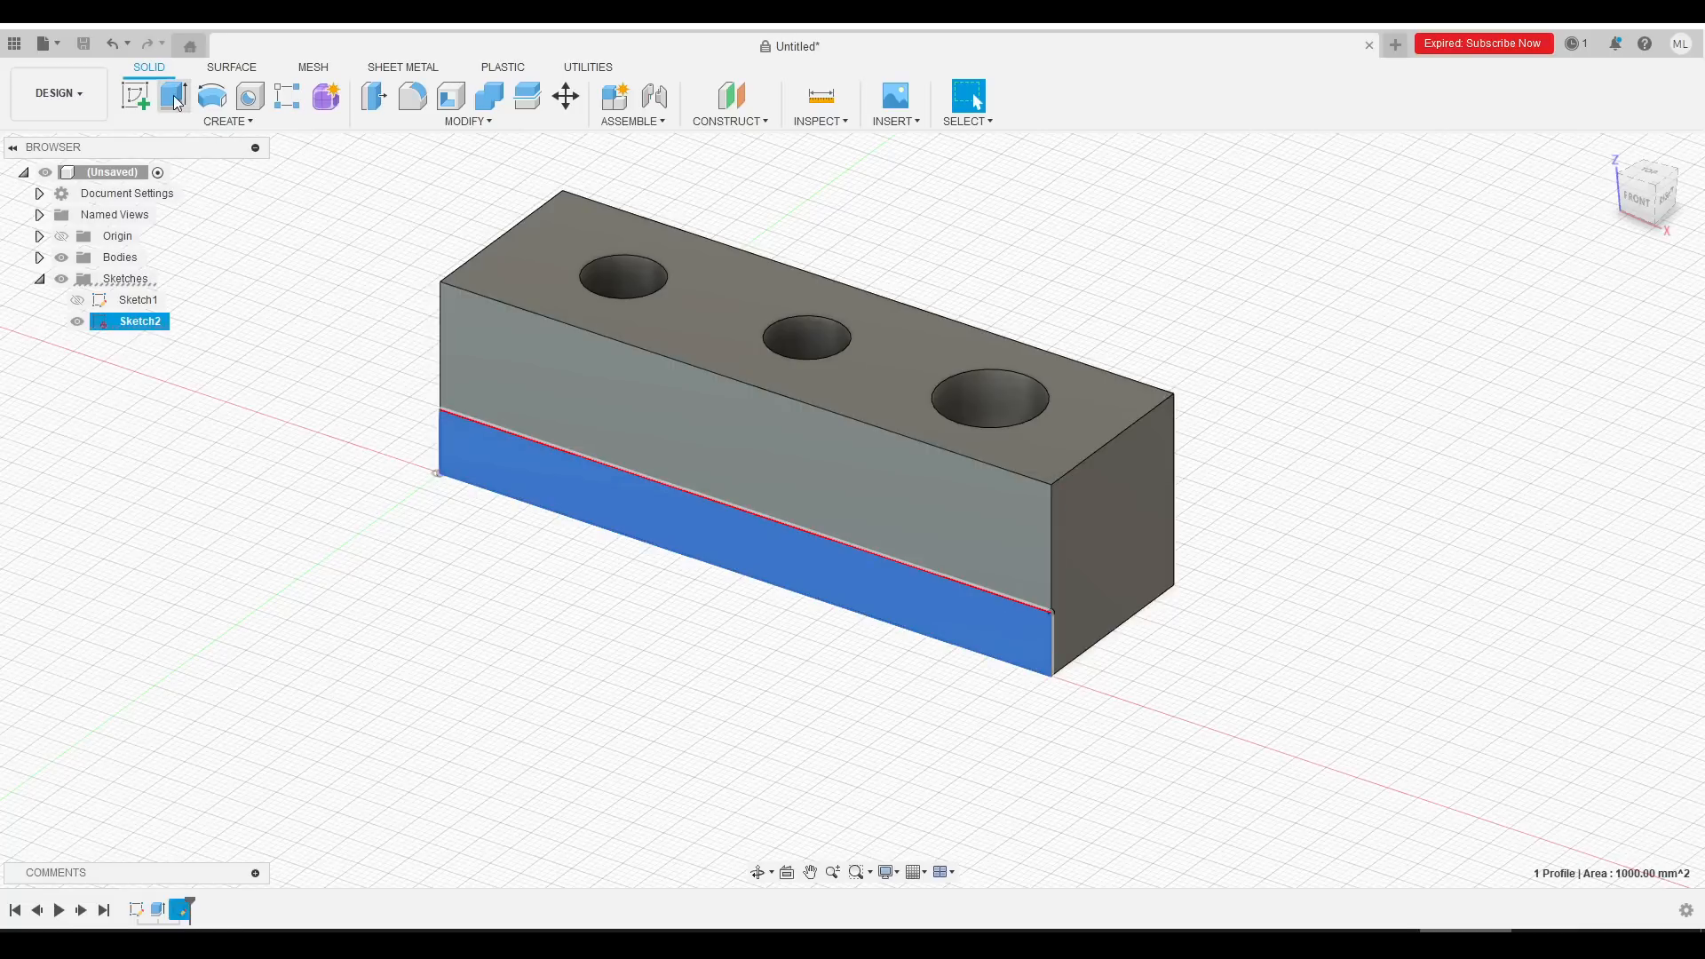
{"action": "type", "text": "1"}
{"action": "key", "text": "Return"}
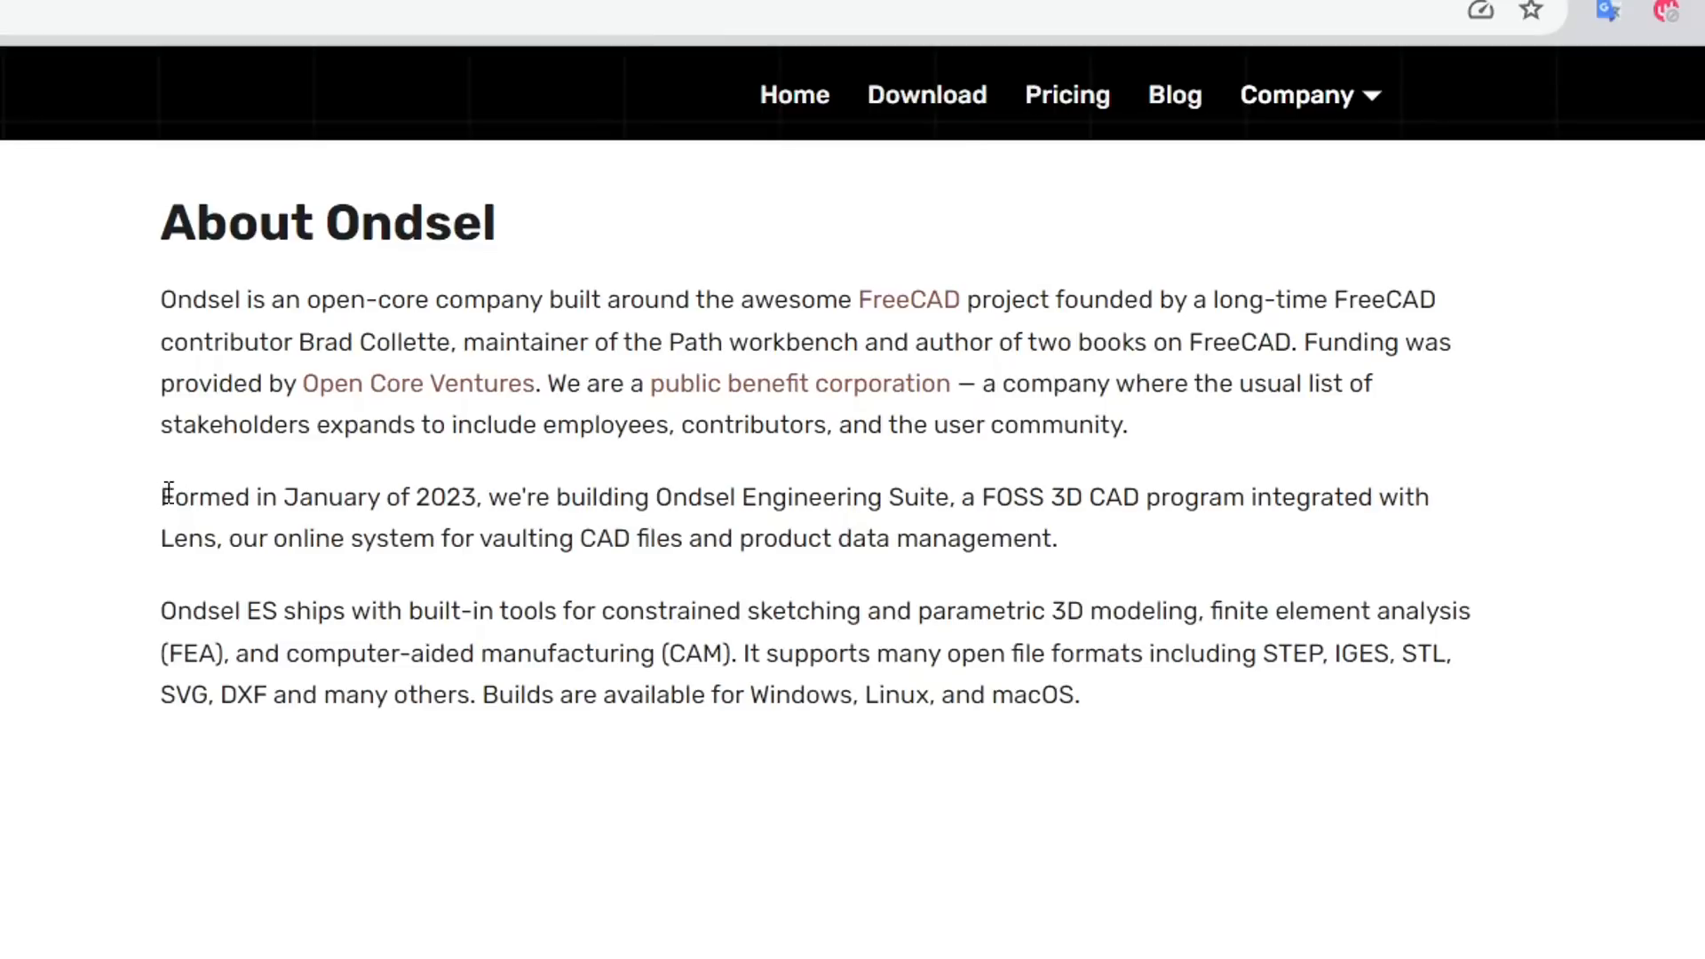
Step: On the About Ondsel page, highlight the passage about the company being formed in January of 2023
{"action": "left_click_drag", "start_coordinate": [168, 494], "coordinate": [502, 511]}
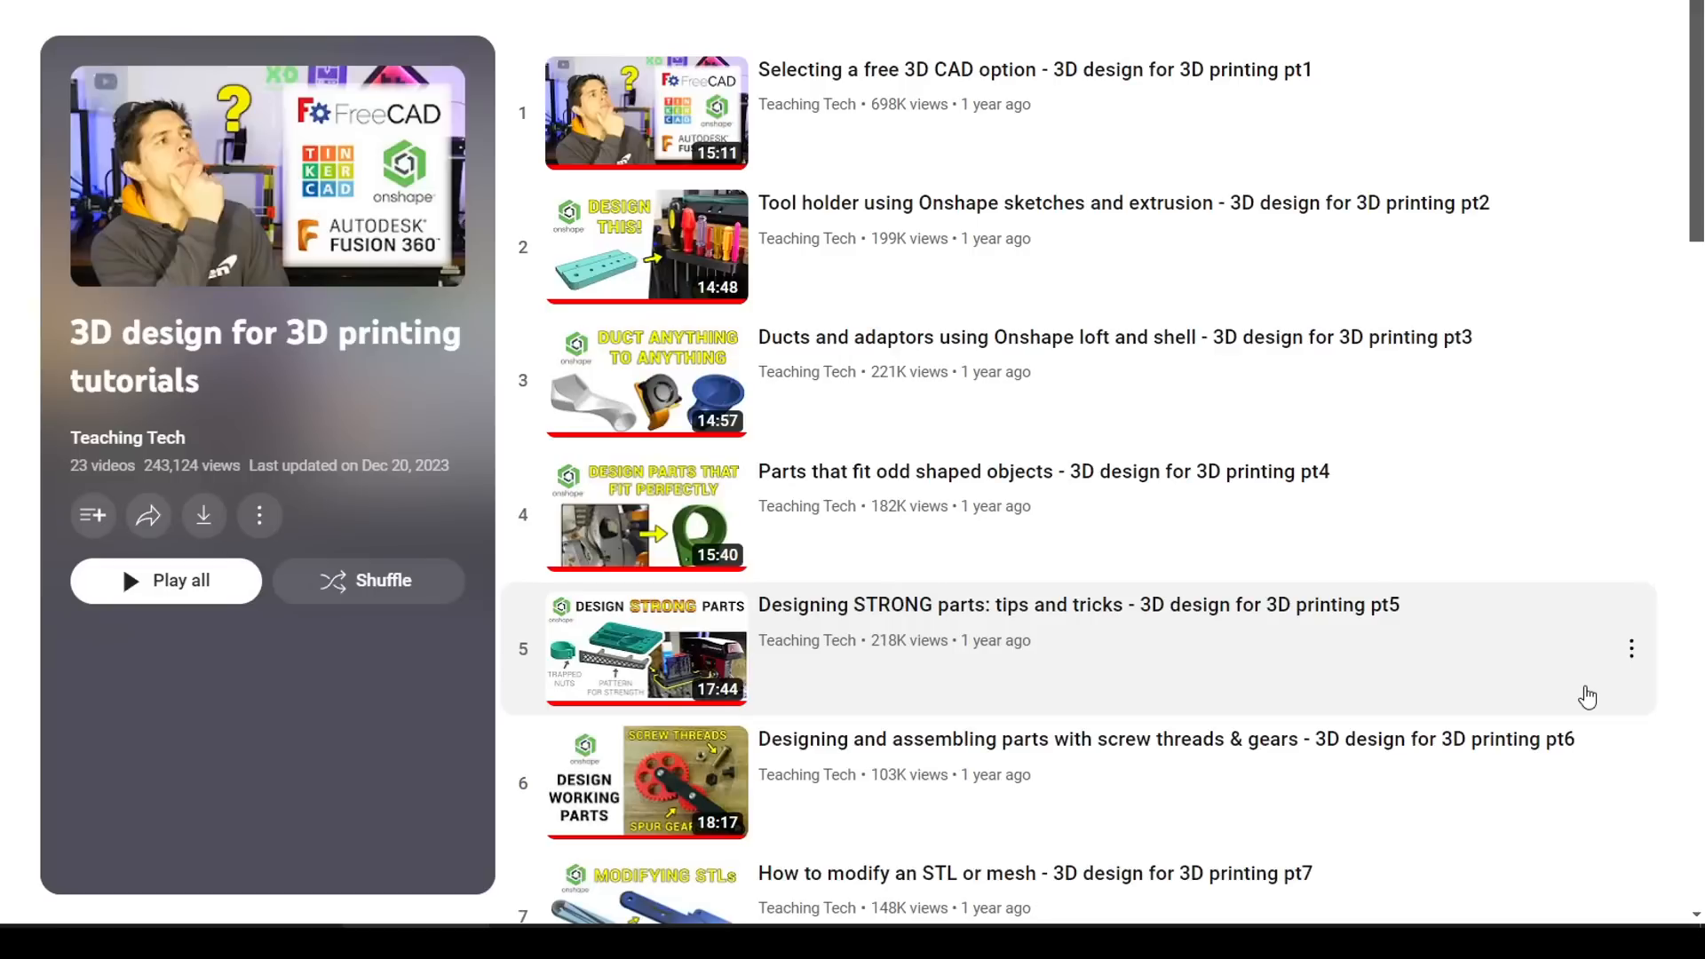
Step: Browse Teaching Tech's 3D design for 3D printing tutorials playlist
{"action": "scroll", "coordinate": [1588, 697], "scroll_direction": "down", "scroll_amount": 10}
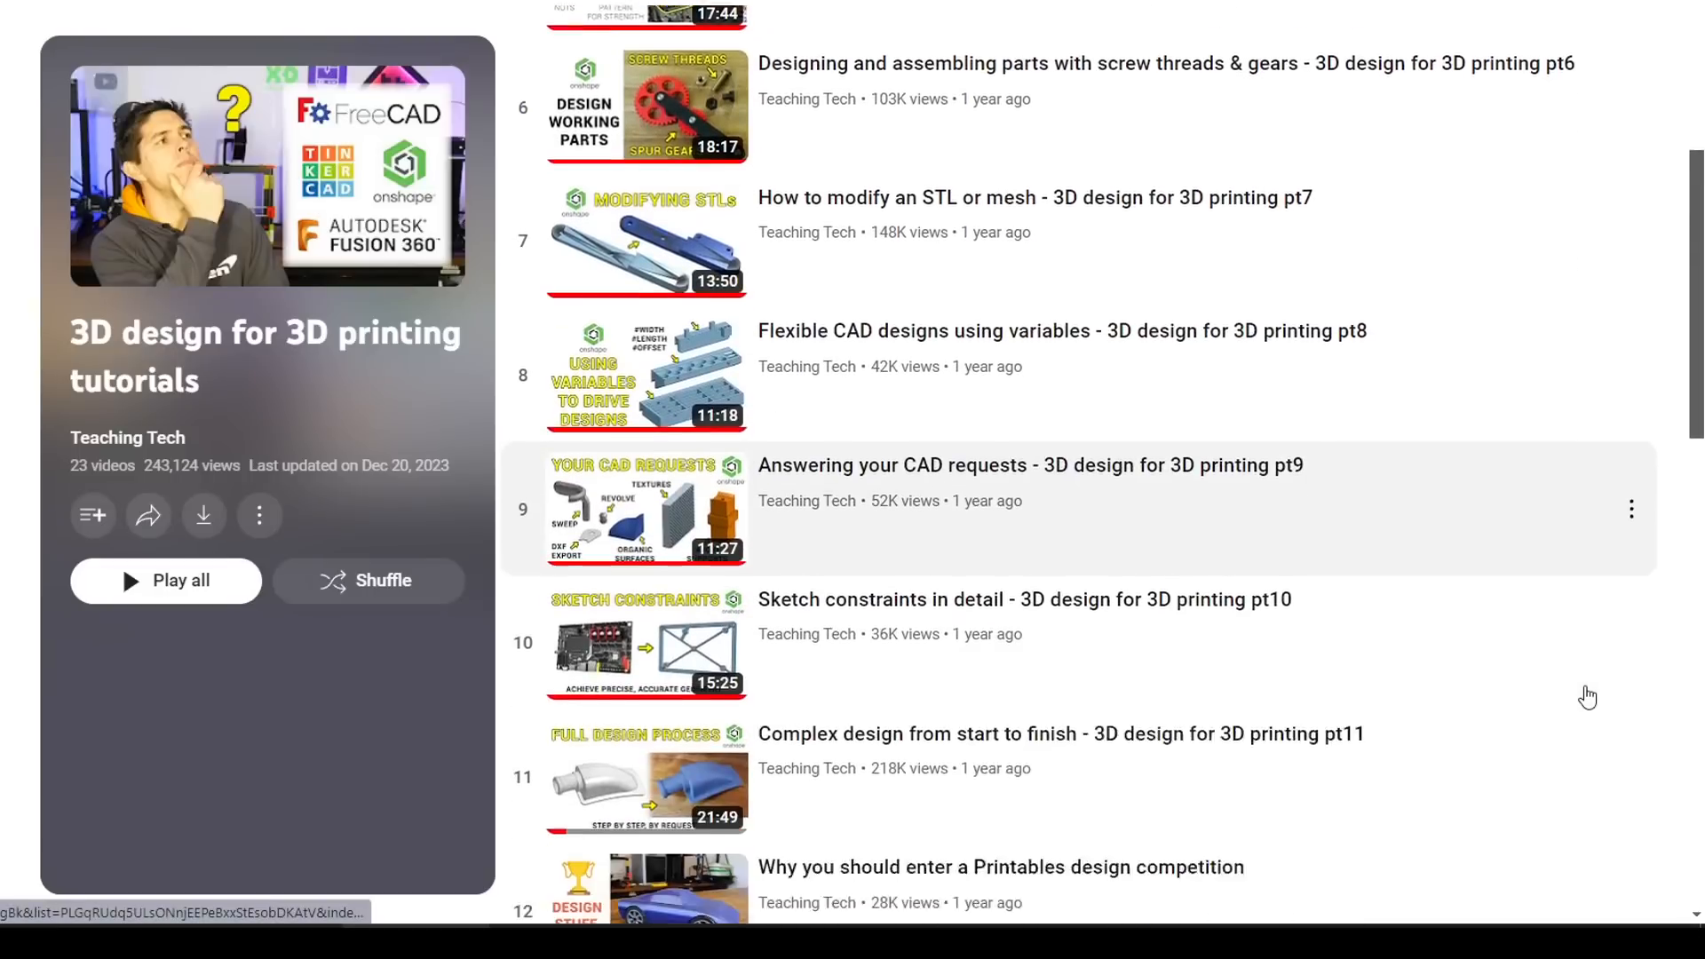
{"action": "scroll", "coordinate": [1588, 697], "scroll_direction": "down", "scroll_amount": 6}
{"action": "scroll", "coordinate": [1587, 697], "scroll_direction": "down", "scroll_amount": 4}
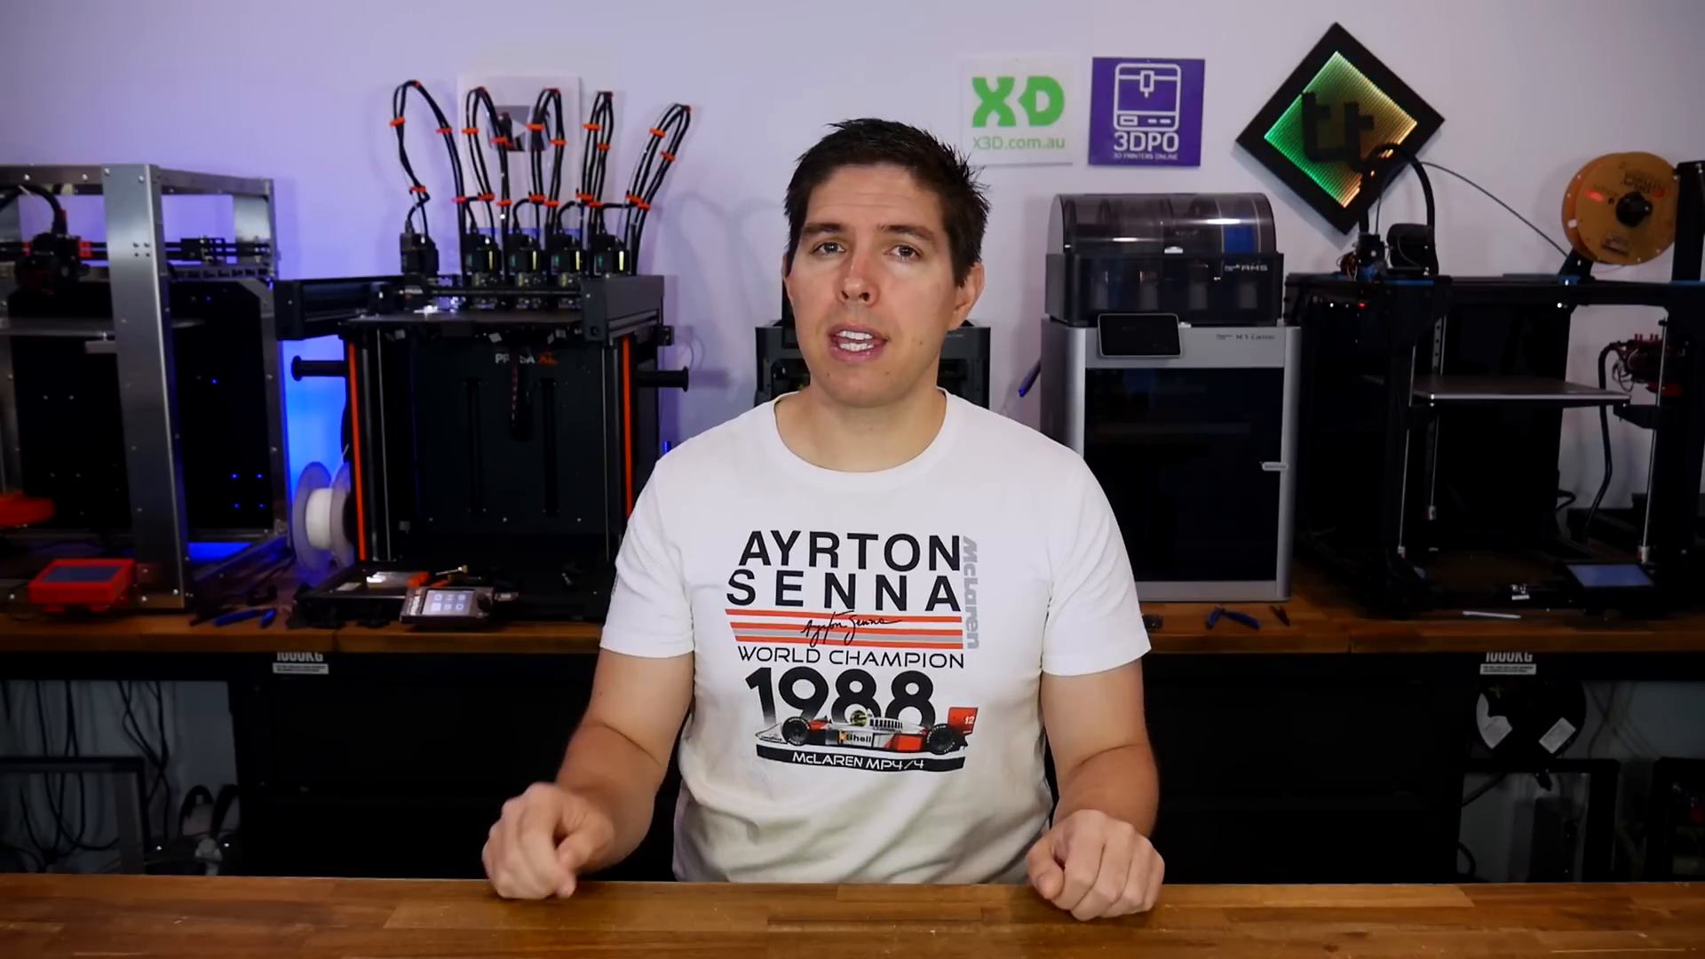